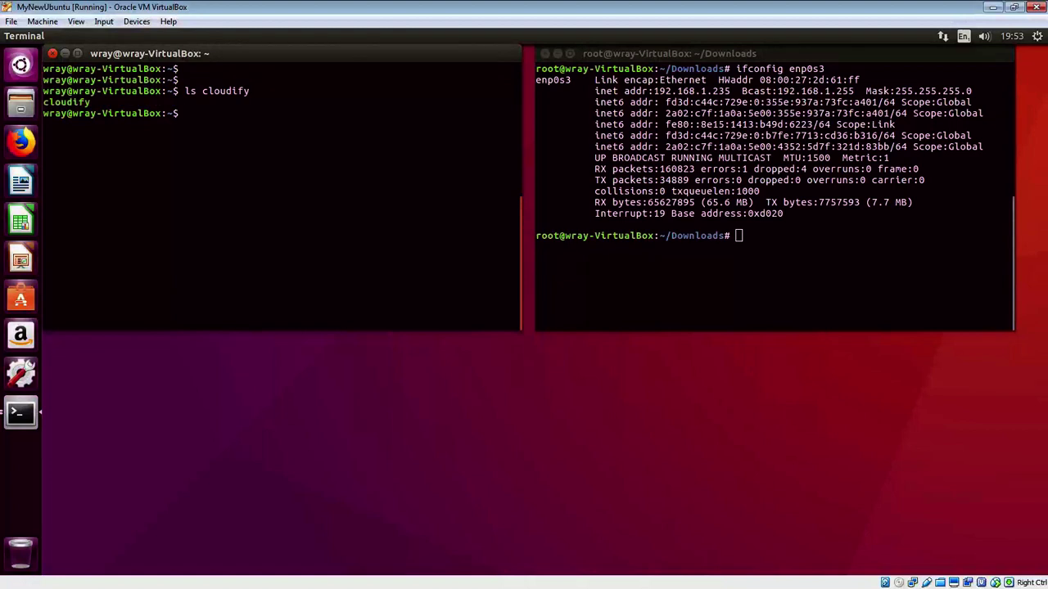
- Print the contents of the cloudify script with cat and examine its launch command and browse address
text(cat cloudify)
key(Return)
key(Return)
key(Return)
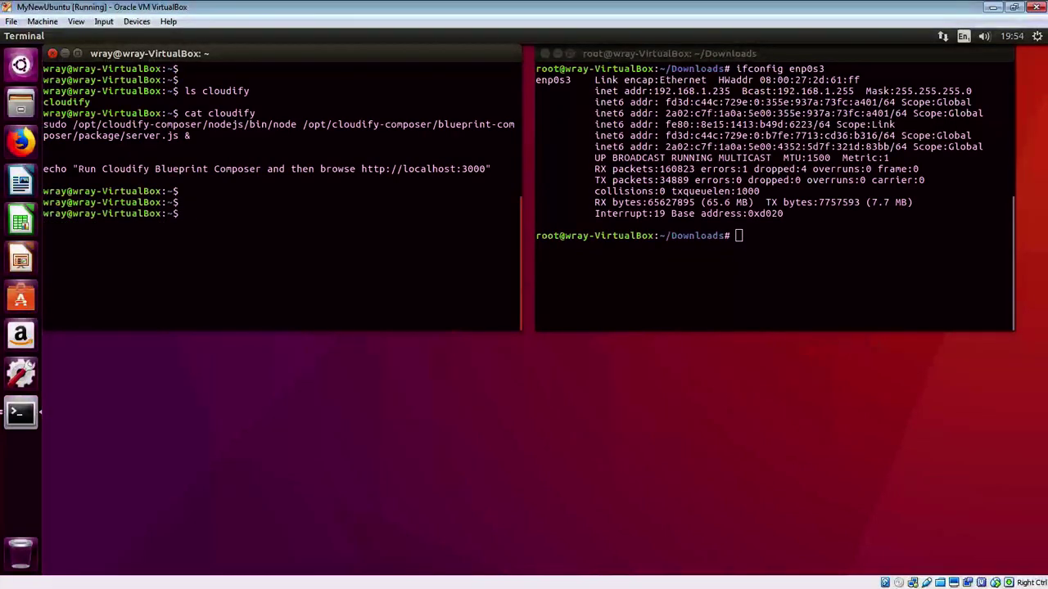
drag(202, 125, 108, 125)
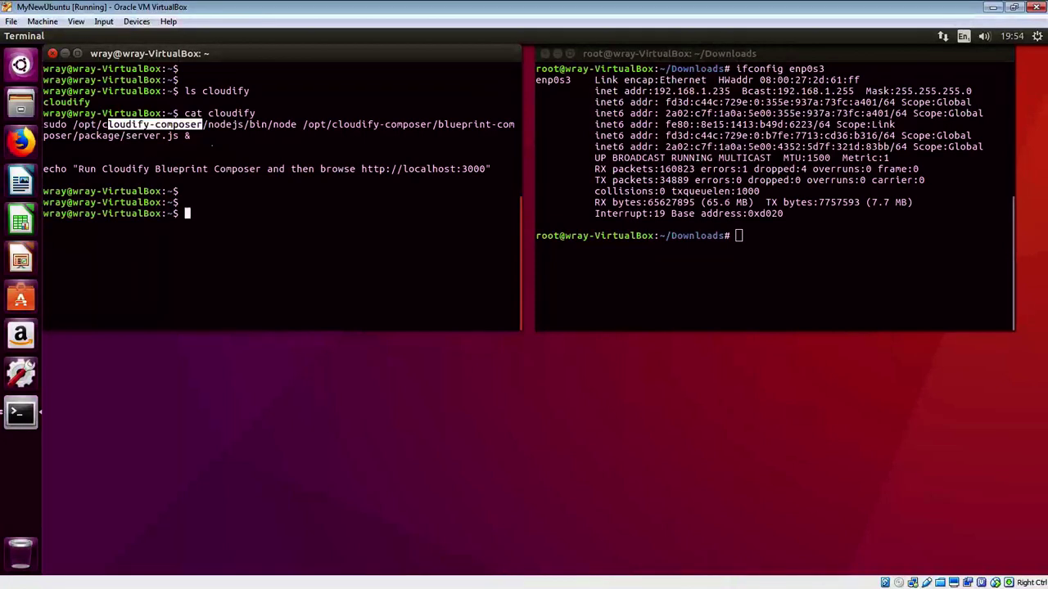
click(151, 156)
drag(302, 125, 198, 137)
click(232, 219)
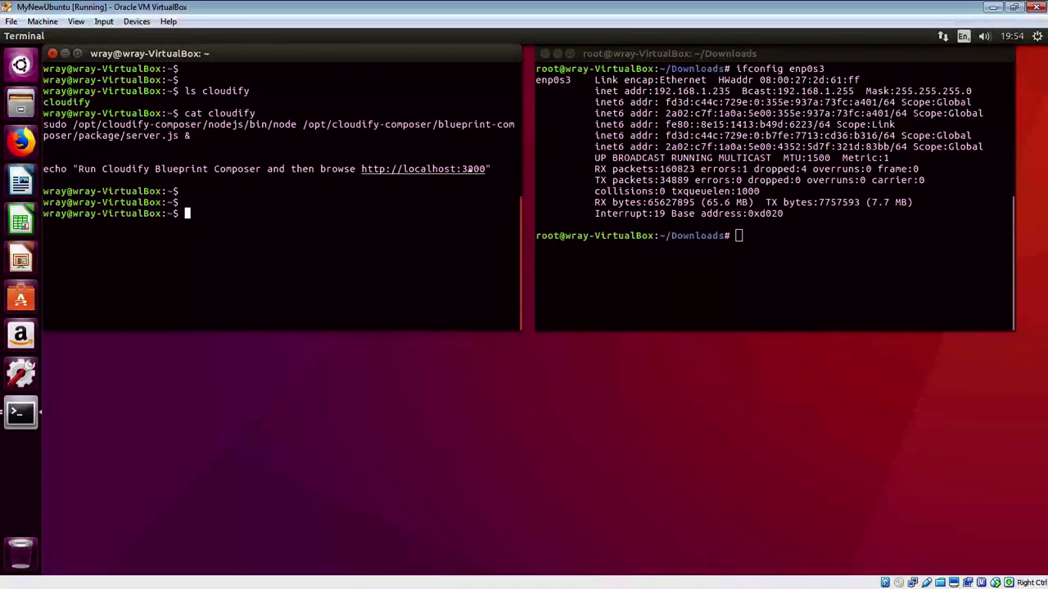
drag(508, 169, 344, 169)
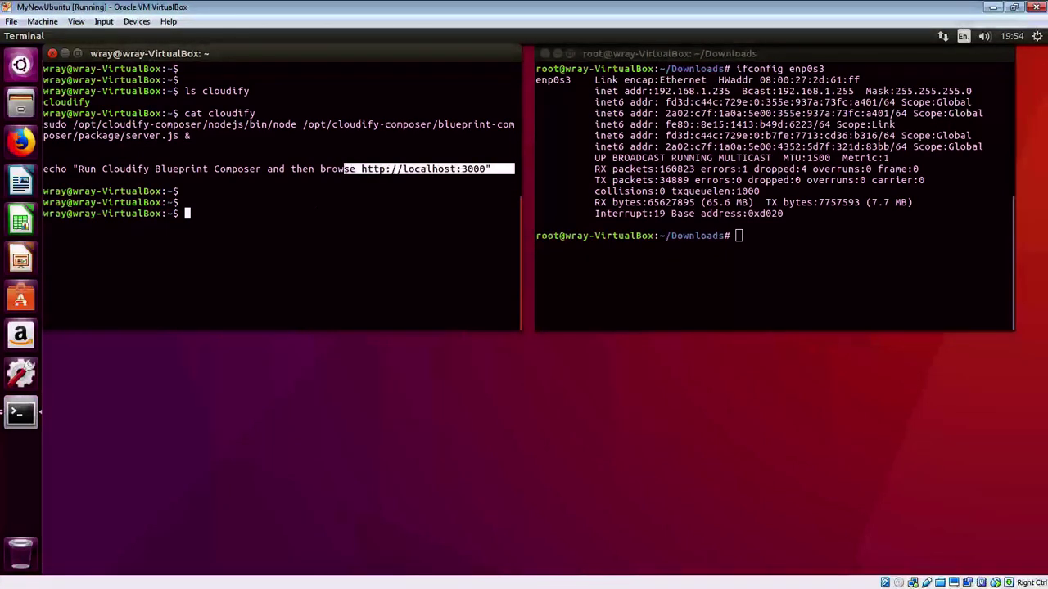
click(315, 210)
- Start the Cloudify Blueprint Composer by running ./cloudify with sudo
key(Up)
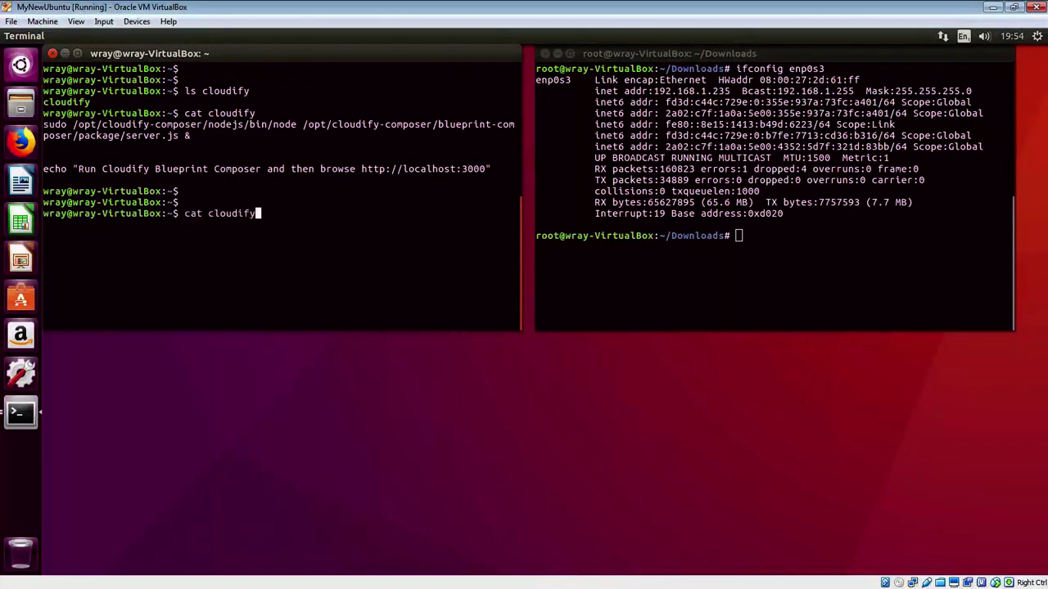
key(Down)
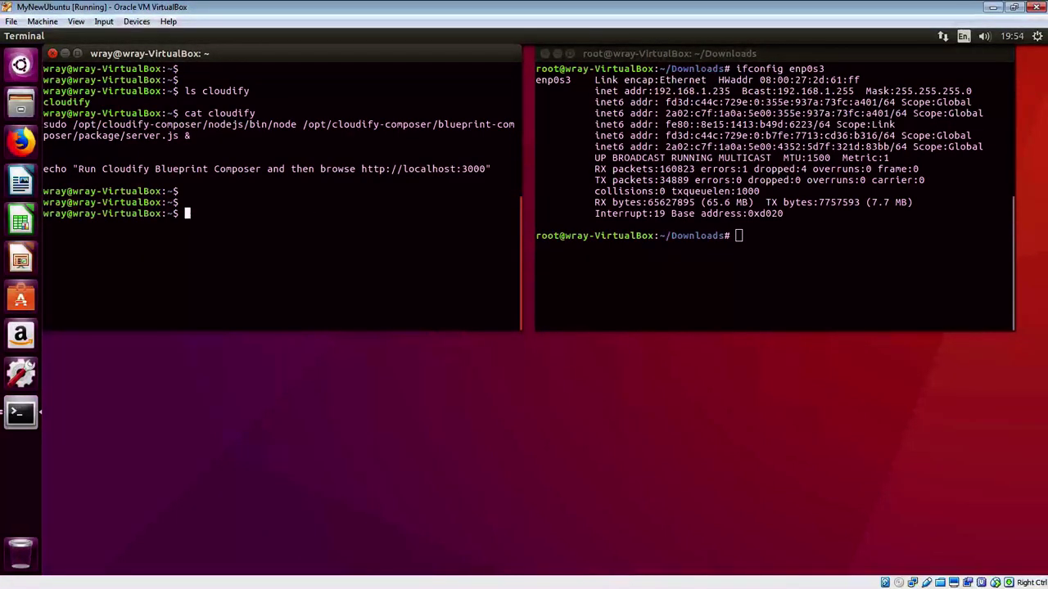
text(sudo ./clou)
key(Tab)
key(Return)
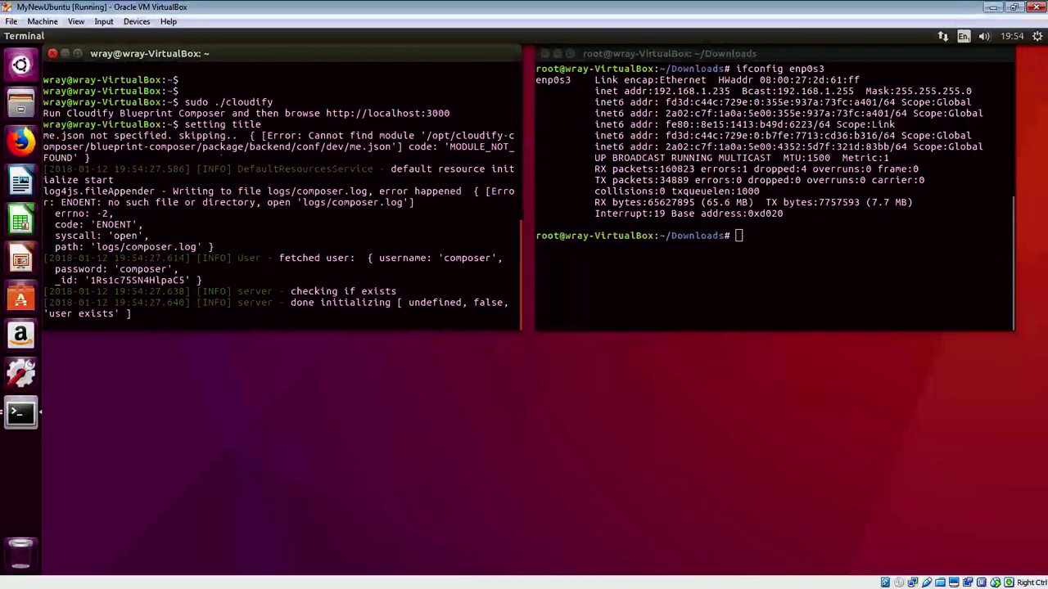
drag(459, 113, 45, 113)
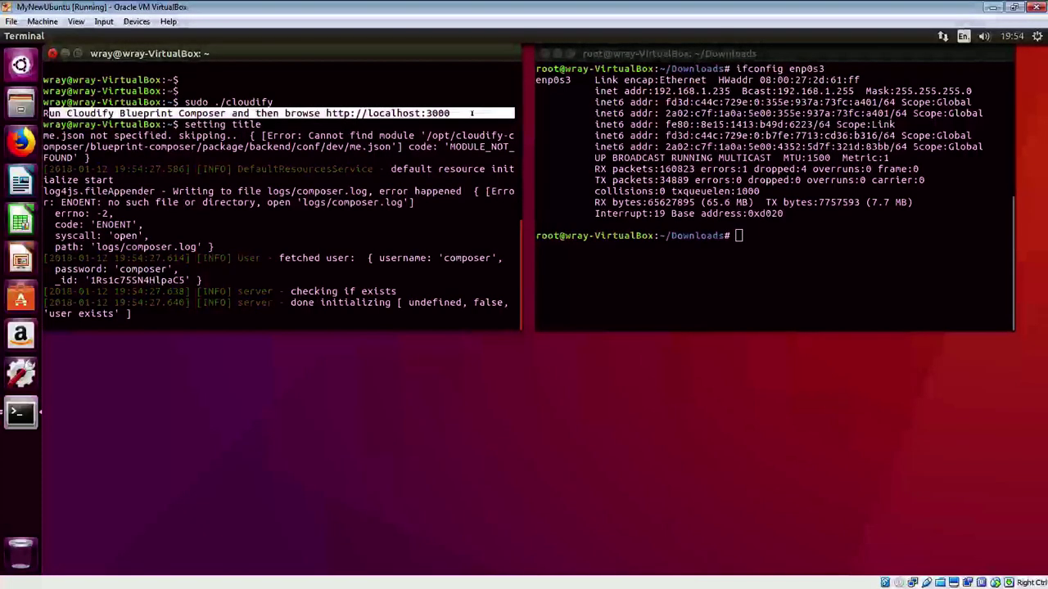
click(46, 113)
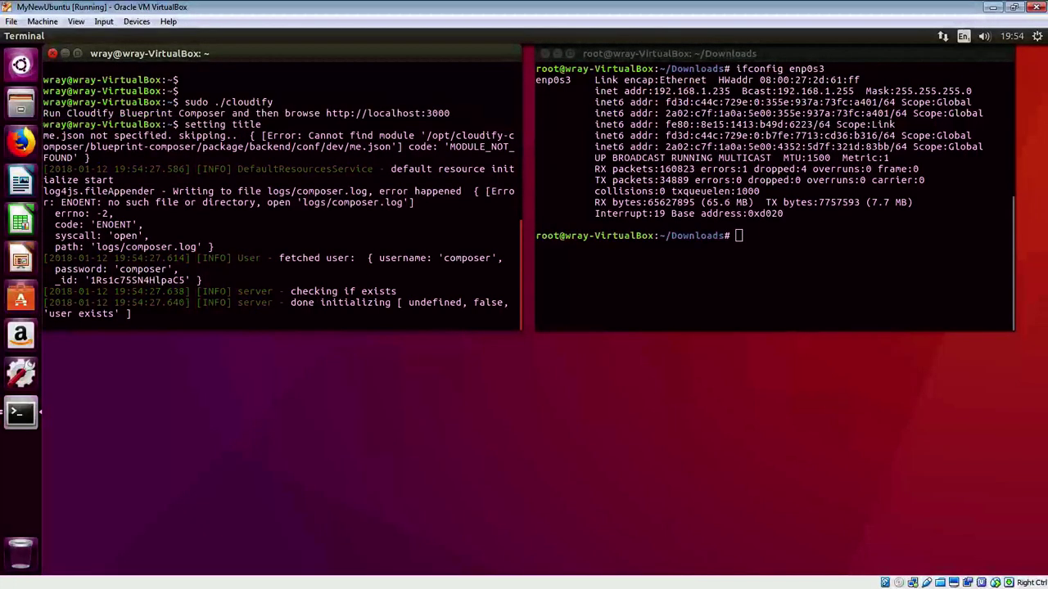
- Switch to Firefox, go to localhost:3000 and log in to Cloudify with the prefilled credentials
click(20, 142)
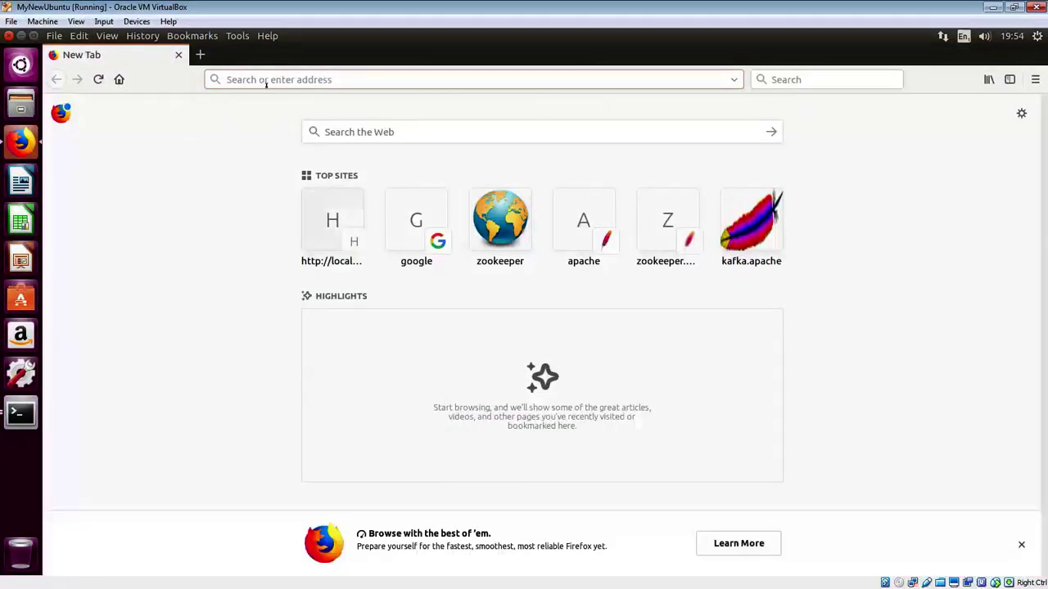
text(localhost)
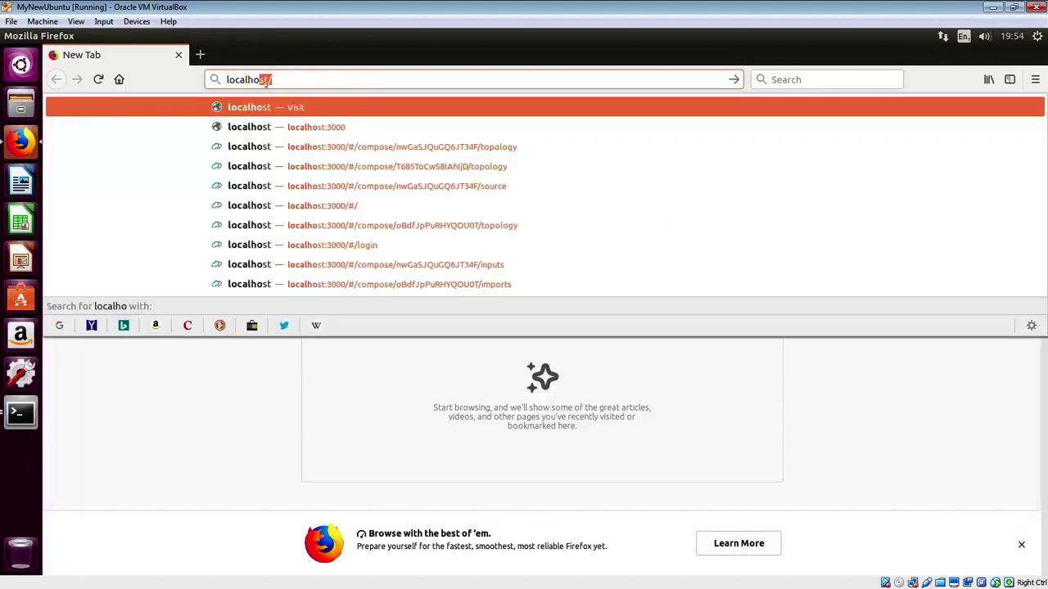
text(:3000)
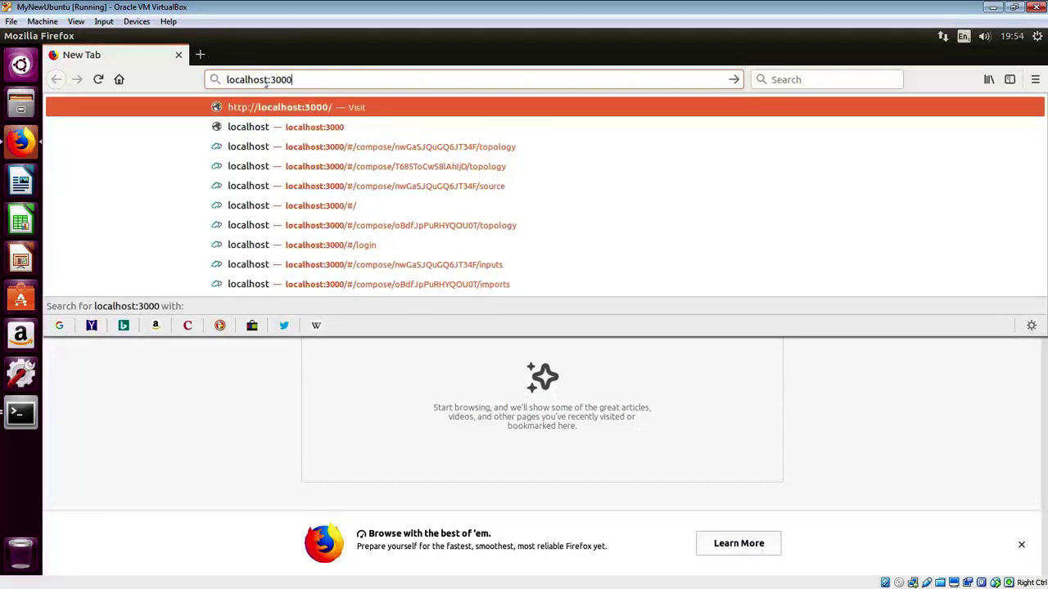
key(Return)
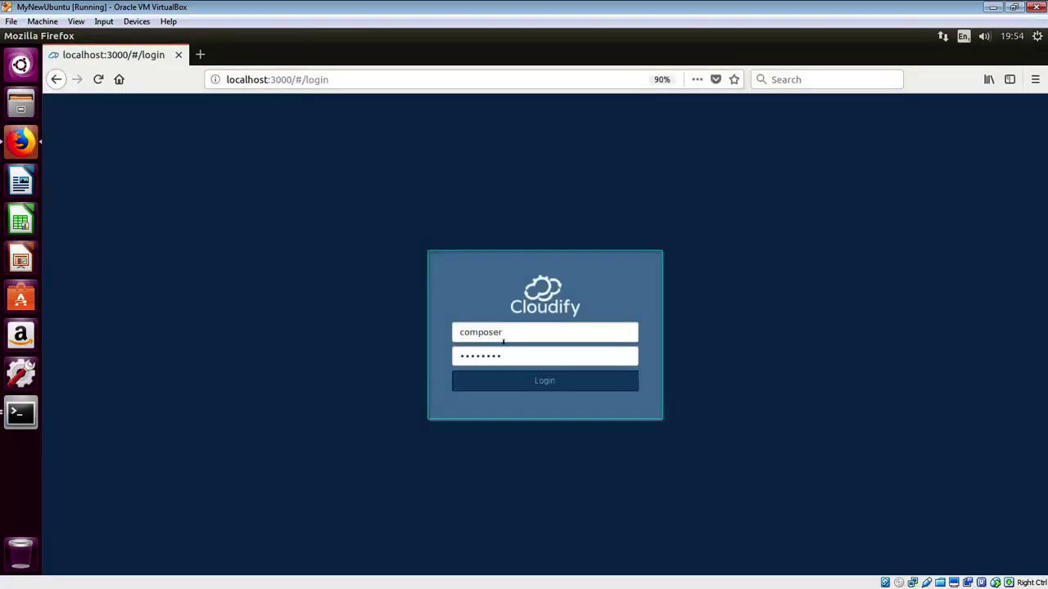
click(560, 384)
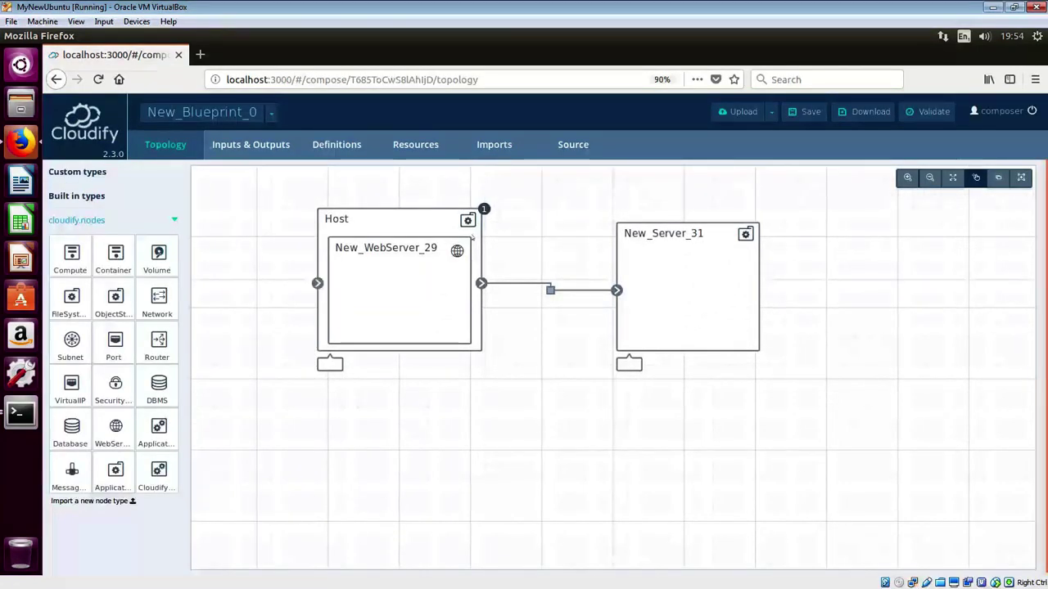
- Create a new blueprint, saving the pending changes to New_Blueprint_0
click(273, 115)
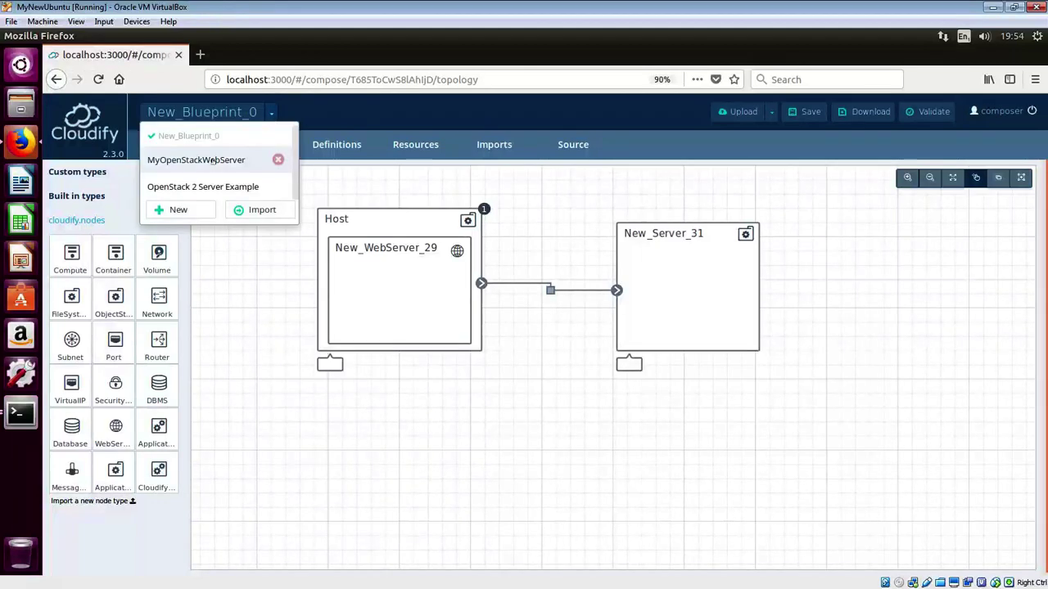
click(197, 214)
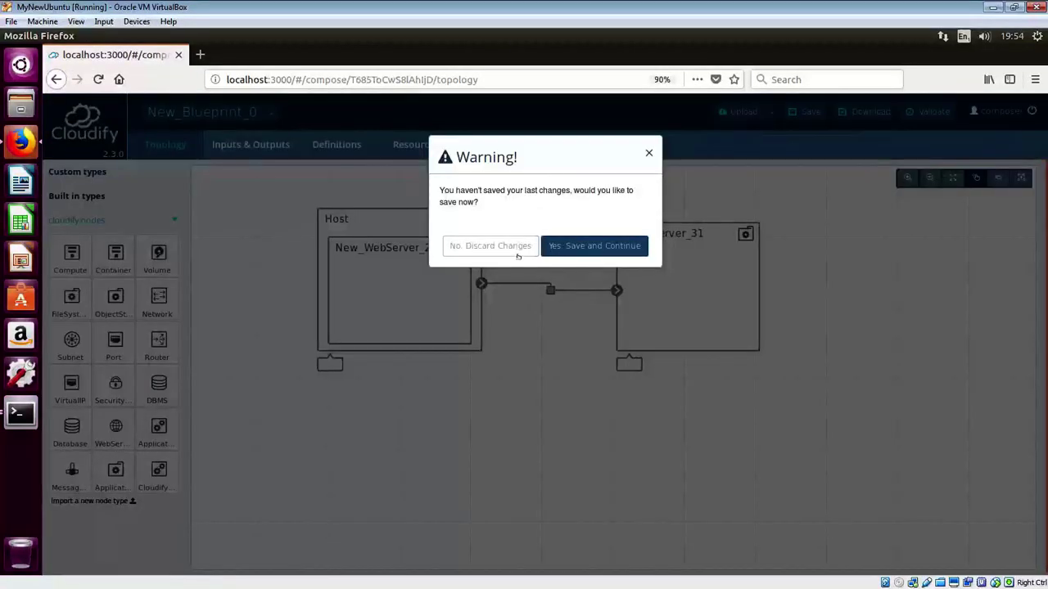
click(573, 248)
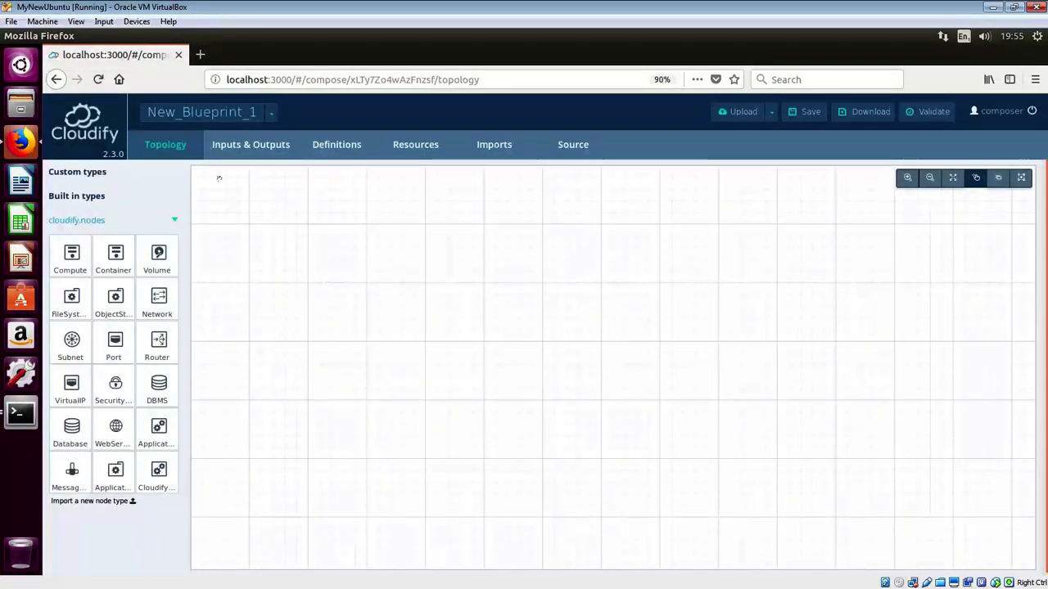
- Look through the new blueprint's inputs and outputs, definitions, resources and imports, and return to its topology
click(245, 145)
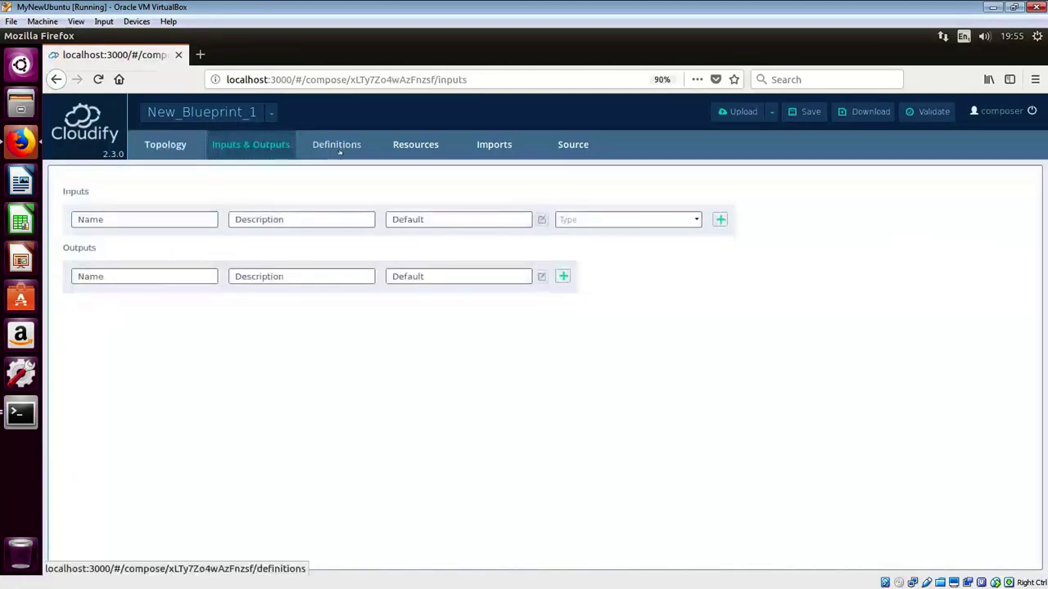
click(339, 152)
click(414, 147)
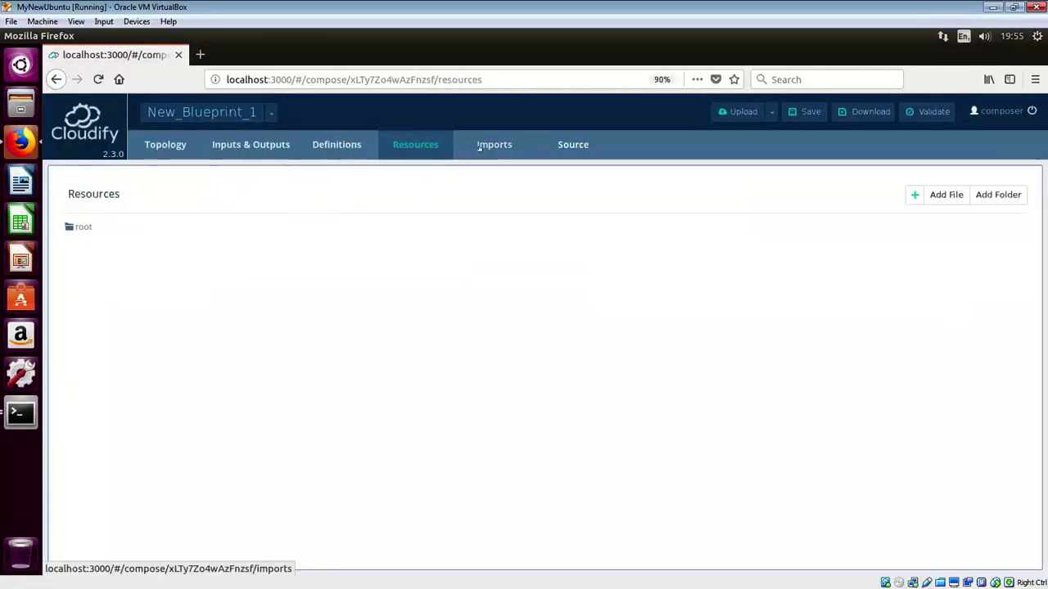
click(479, 147)
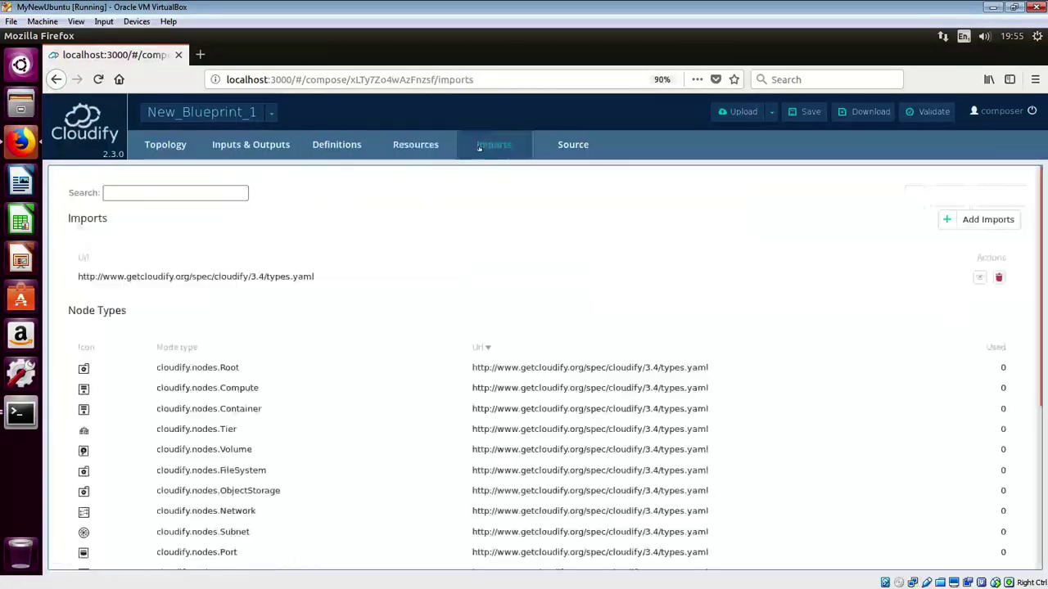
click(161, 147)
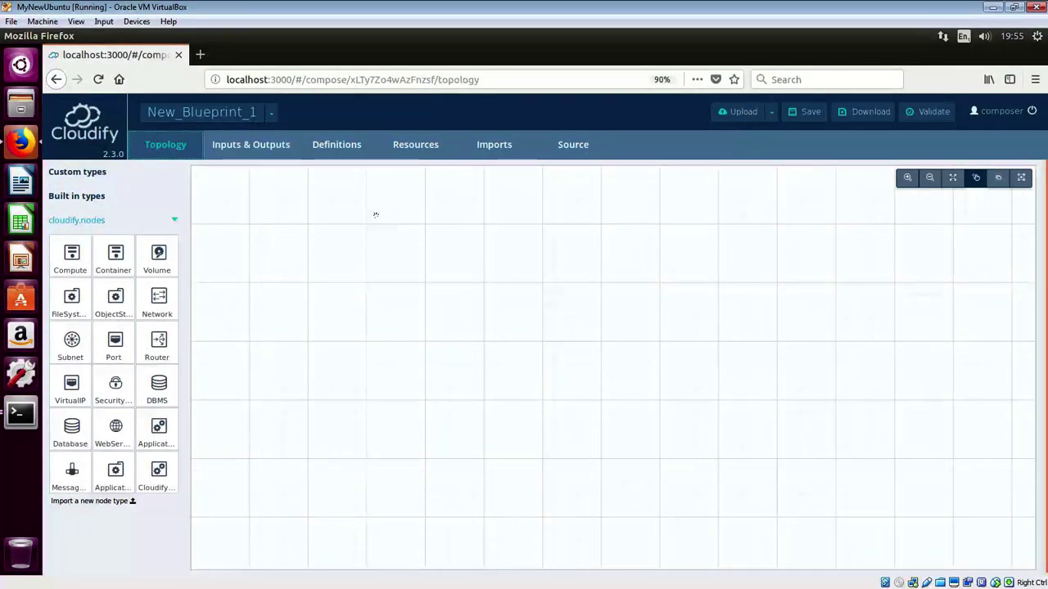
- Examine the blueprint's YAML source, including its node templates, groups and types.yaml import, and return to the topology
click(574, 147)
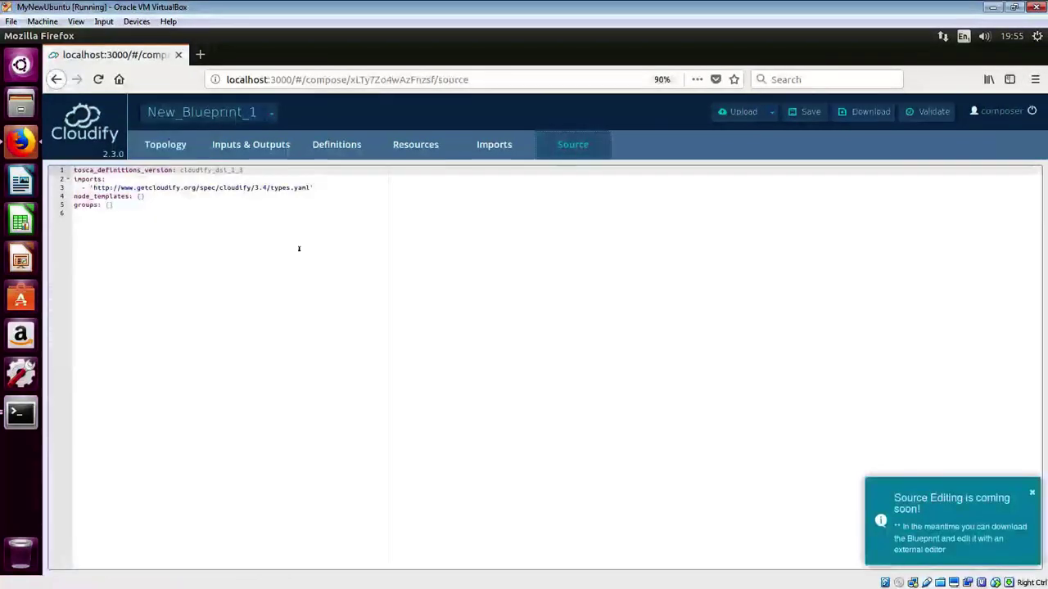
drag(115, 205, 74, 169)
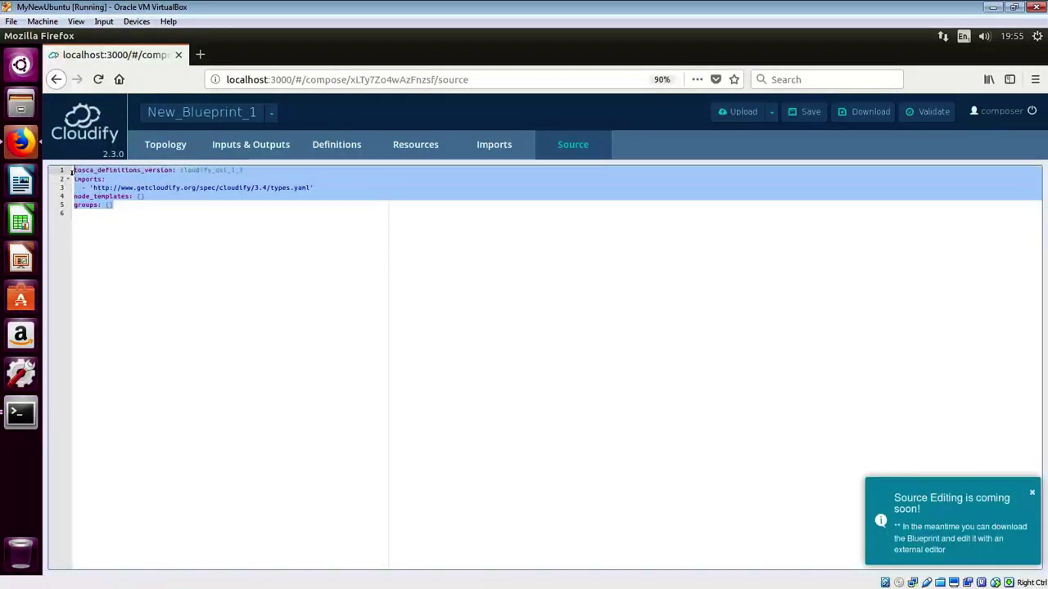
click(156, 233)
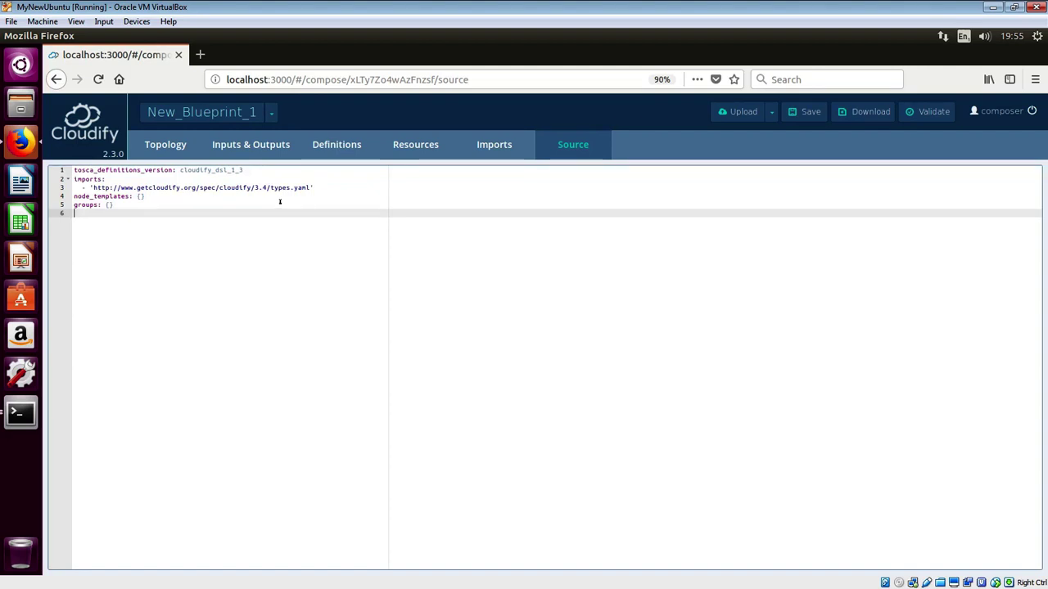
drag(167, 200, 71, 205)
click(159, 218)
drag(313, 188, 94, 194)
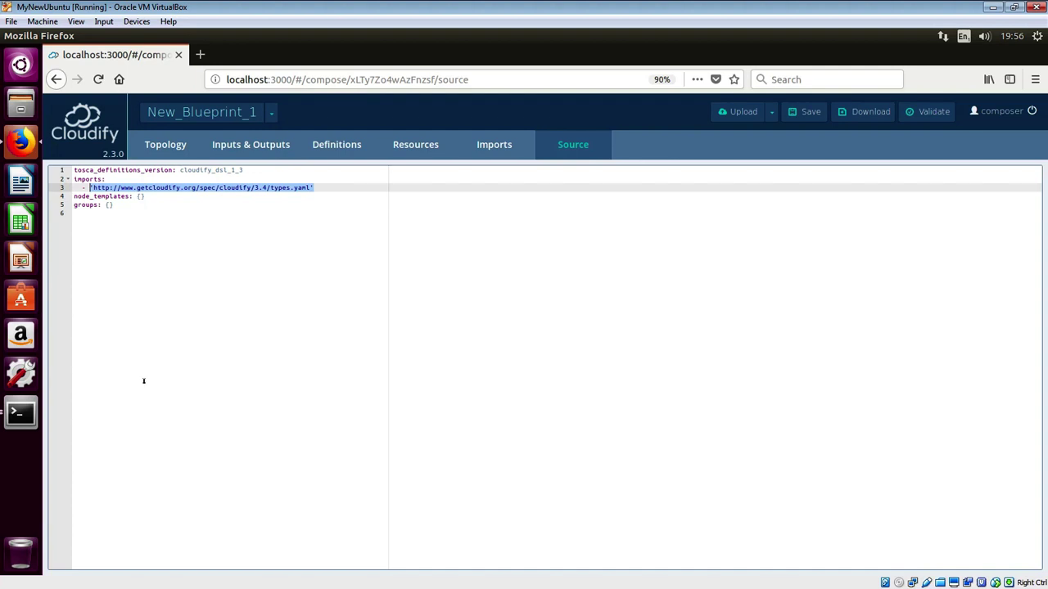
click(173, 146)
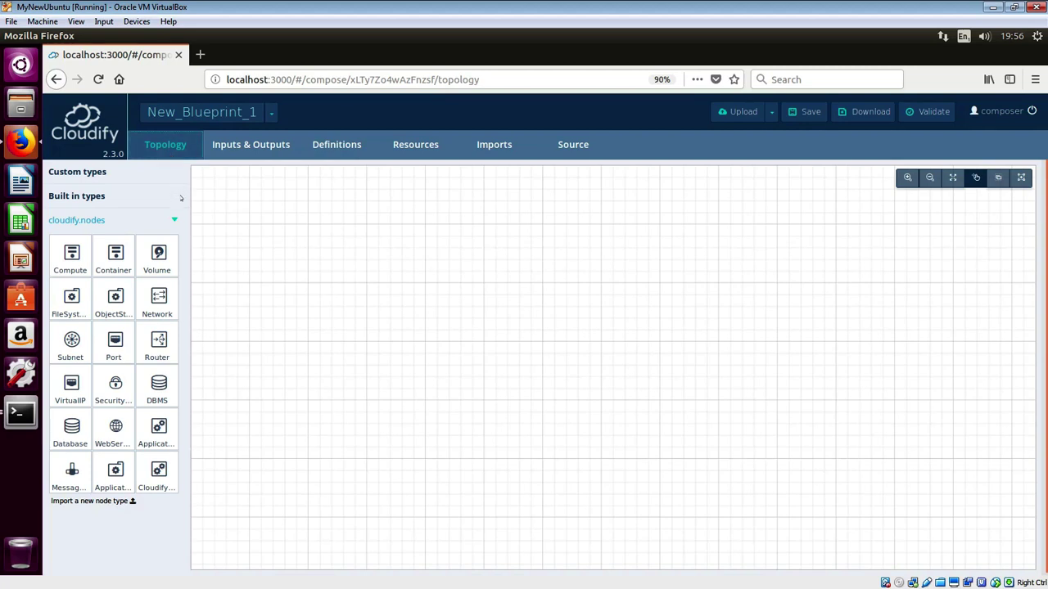
- Begin adding a new import to the blueprint, and copy the OpenStack 2.5.0 plugin.yaml link address from the Cloudify plugins page in Chrome
click(503, 151)
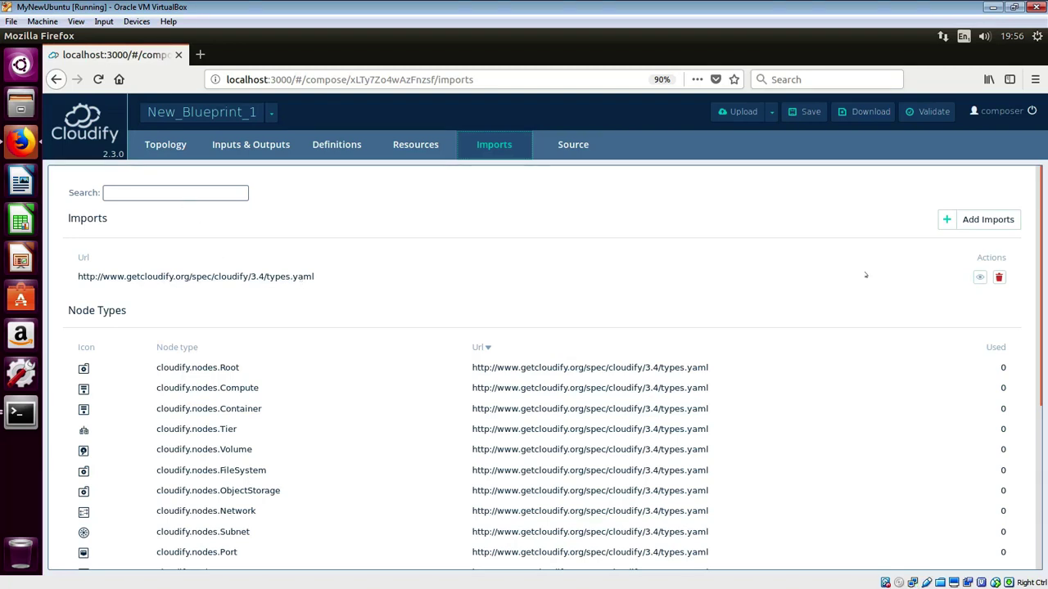
click(986, 221)
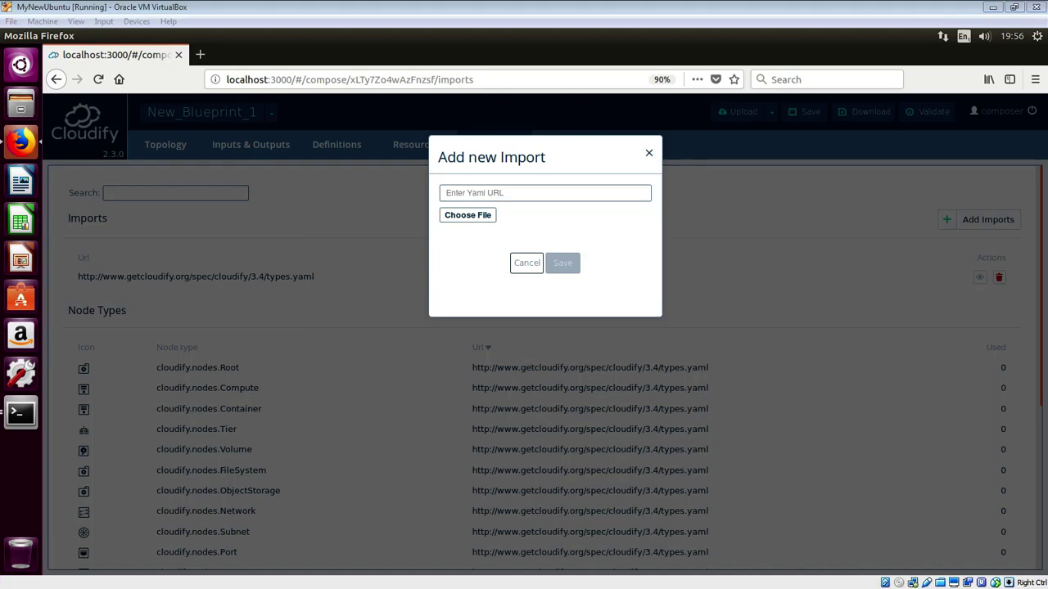
key(alt+Tab)
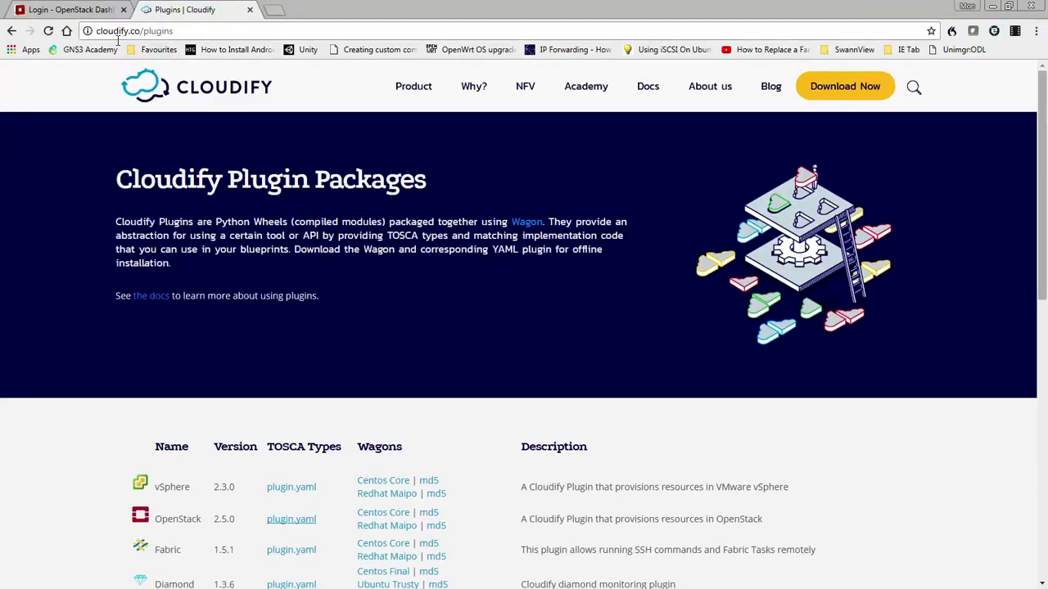
click(186, 33)
click(188, 35)
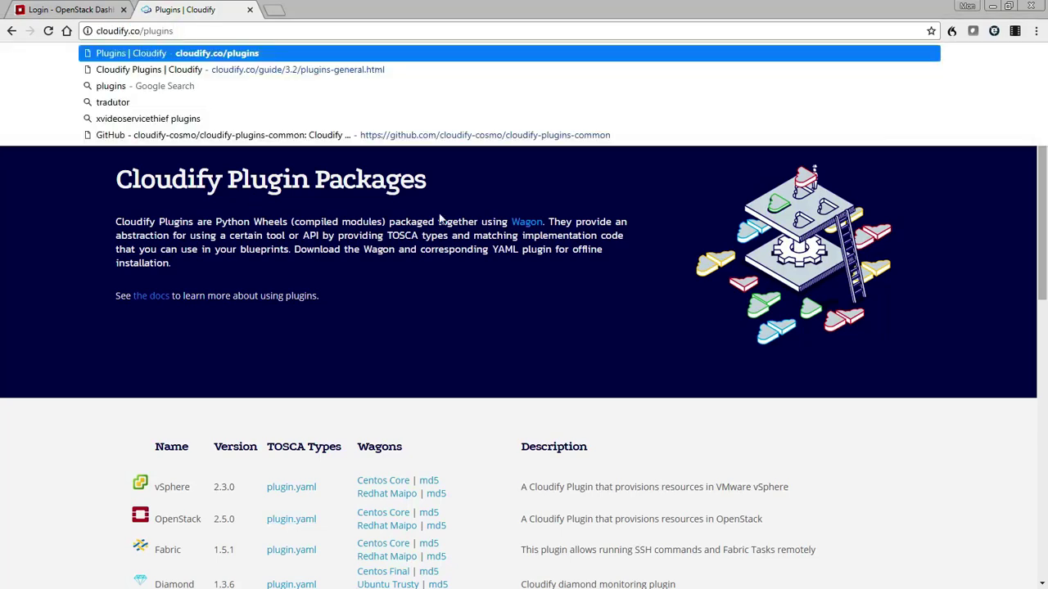
scroll(439, 217, down, 3)
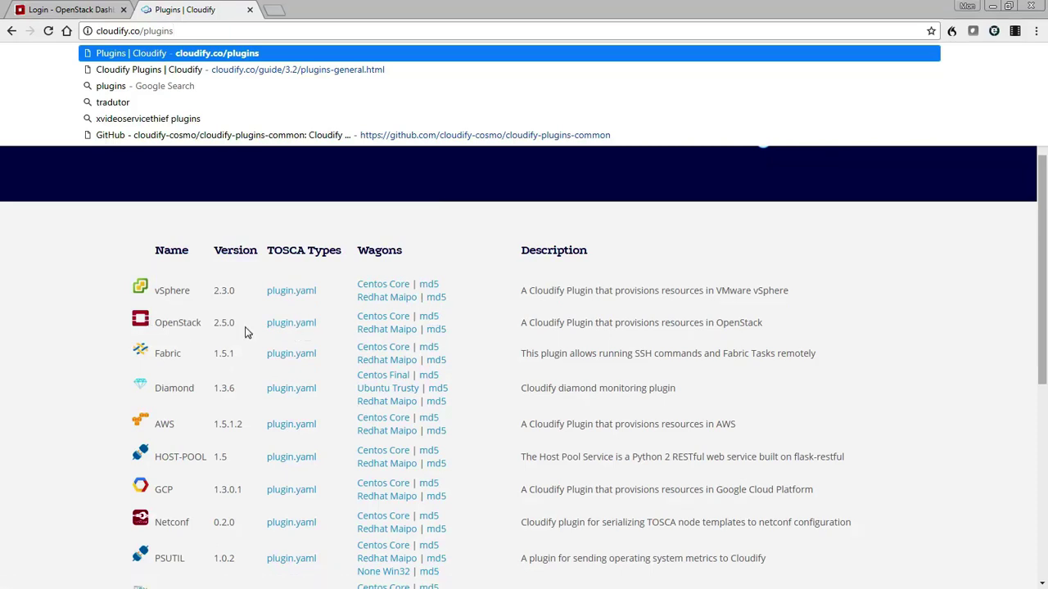
right_click(291, 328)
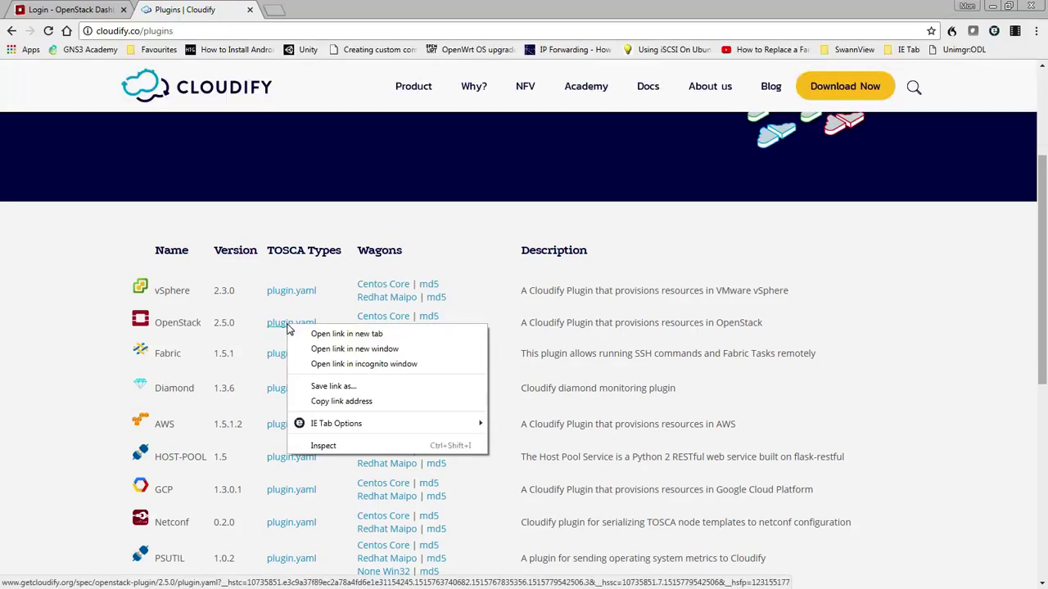
click(336, 402)
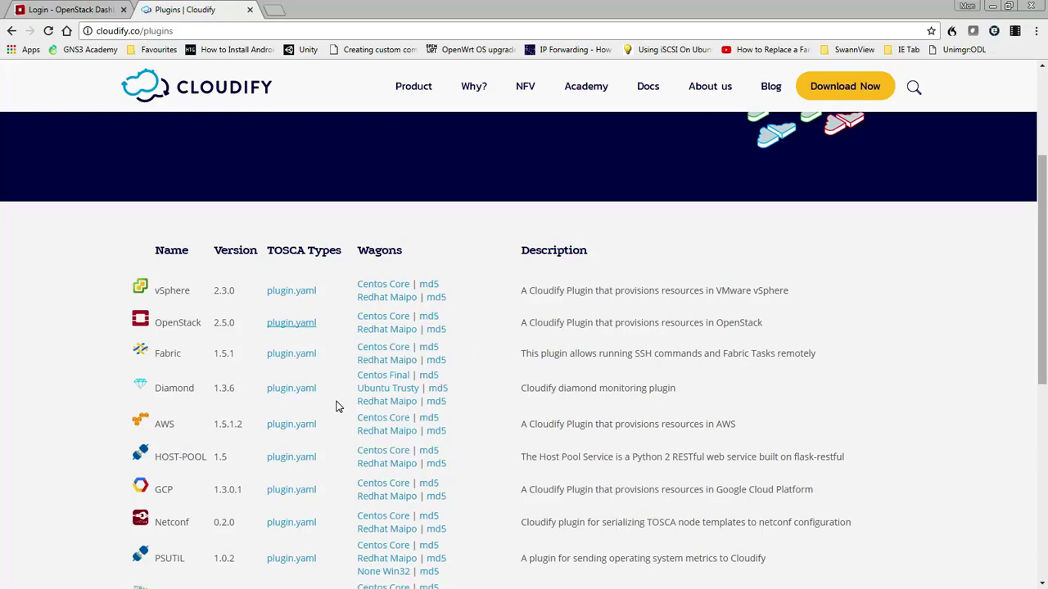
- Paste the copied OpenStack 2.5.0 plugin.yaml URL into the blueprint's new import in Firefox and save it
key(alt+Tab)
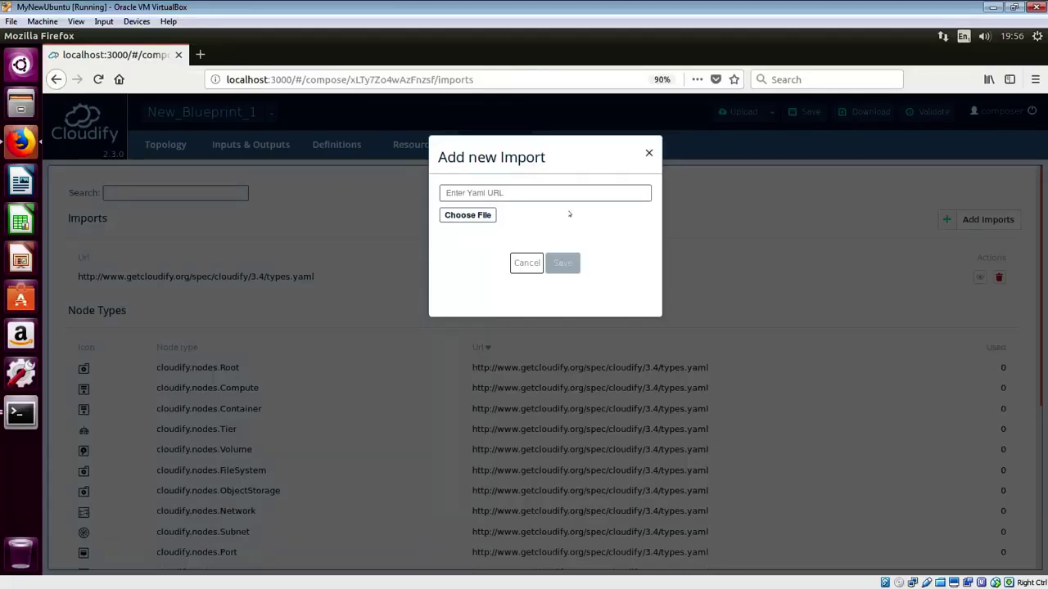
right_click(562, 195)
click(590, 252)
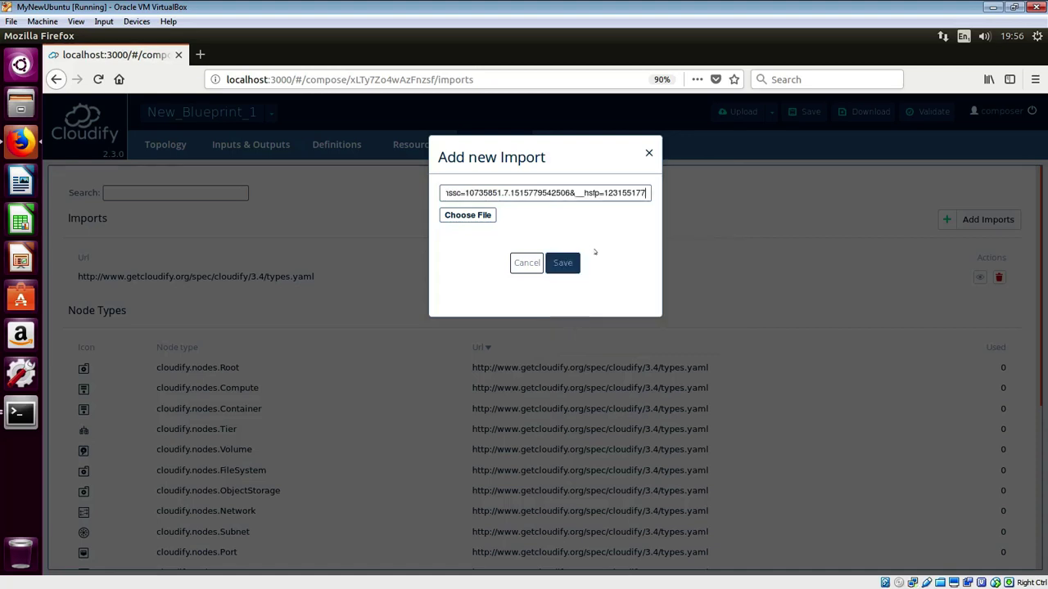
click(571, 258)
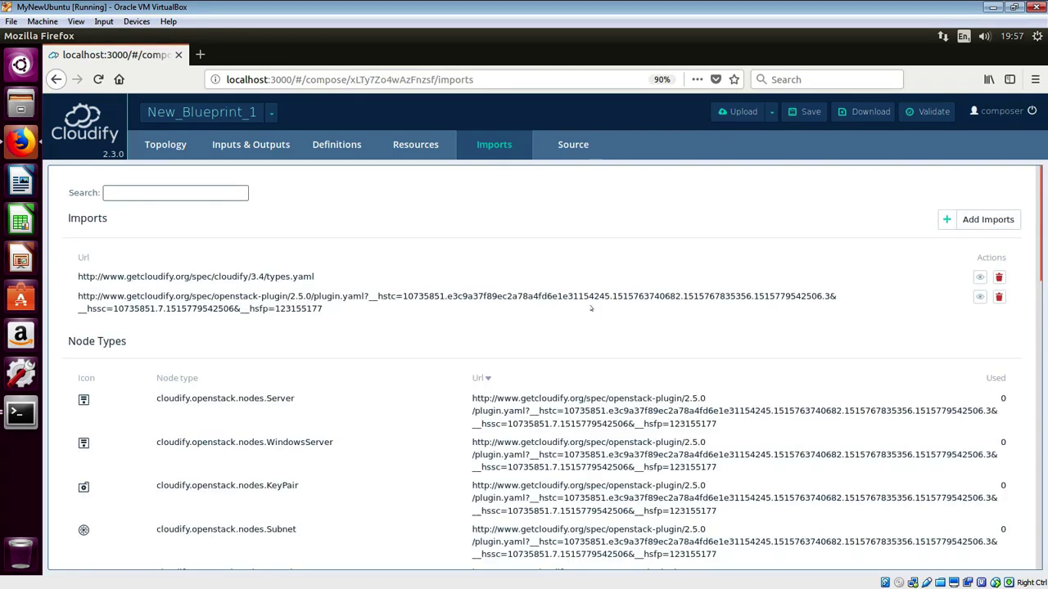
drag(339, 313, 85, 299)
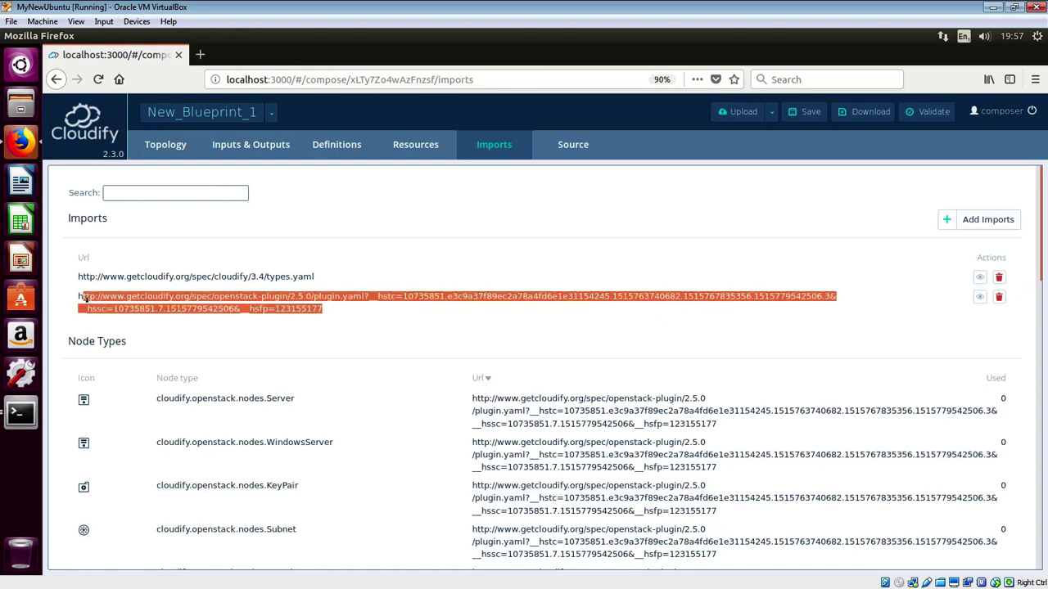
- Return to the blueprint's topology, add a Server node from cloudify.openstack.nodes to the canvas and open its details
click(173, 145)
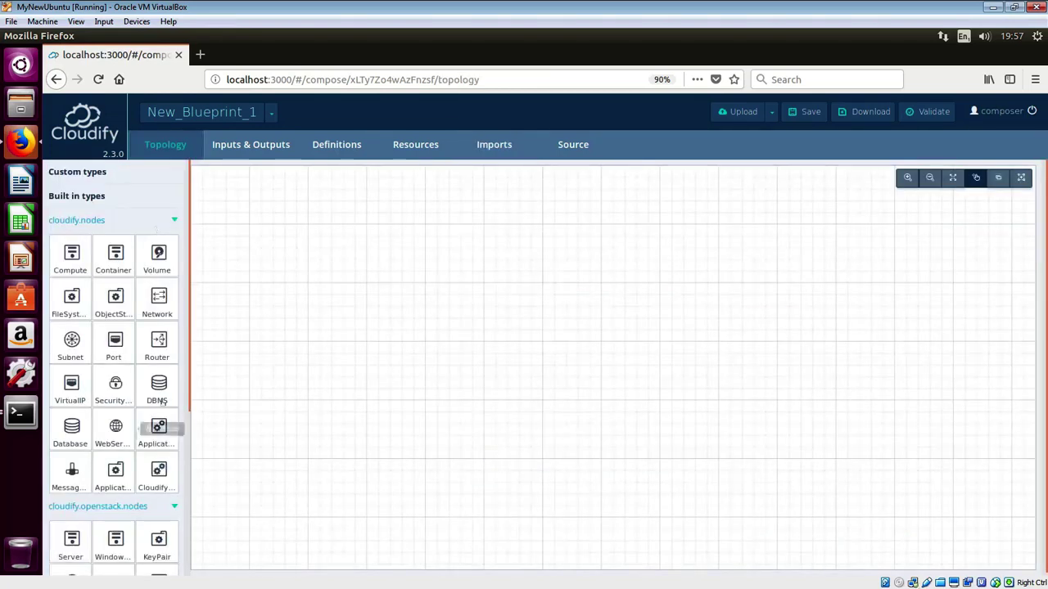
drag(189, 357, 196, 491)
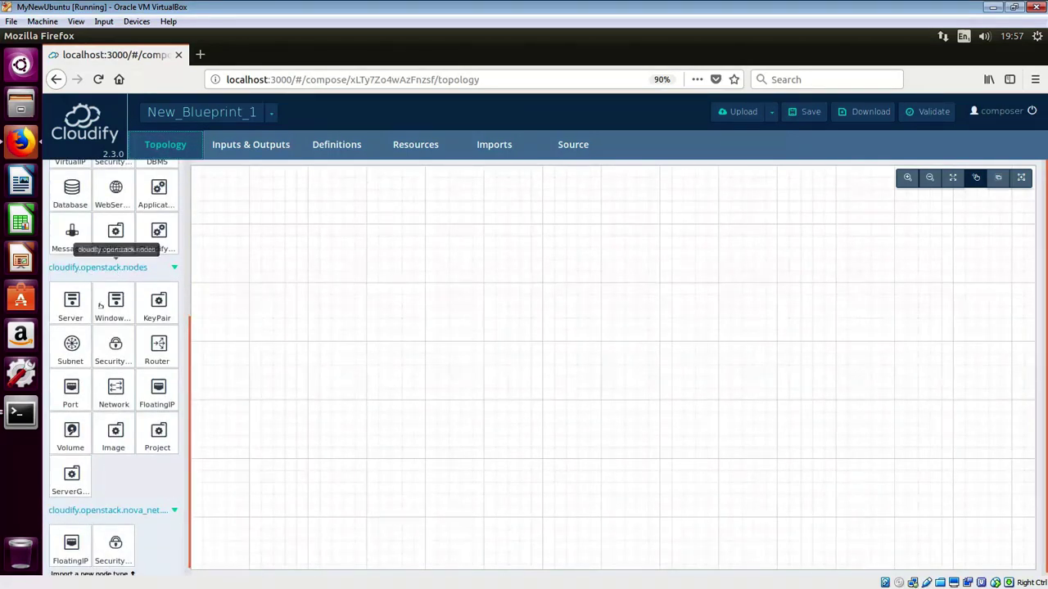
scroll(190, 414, down, 1)
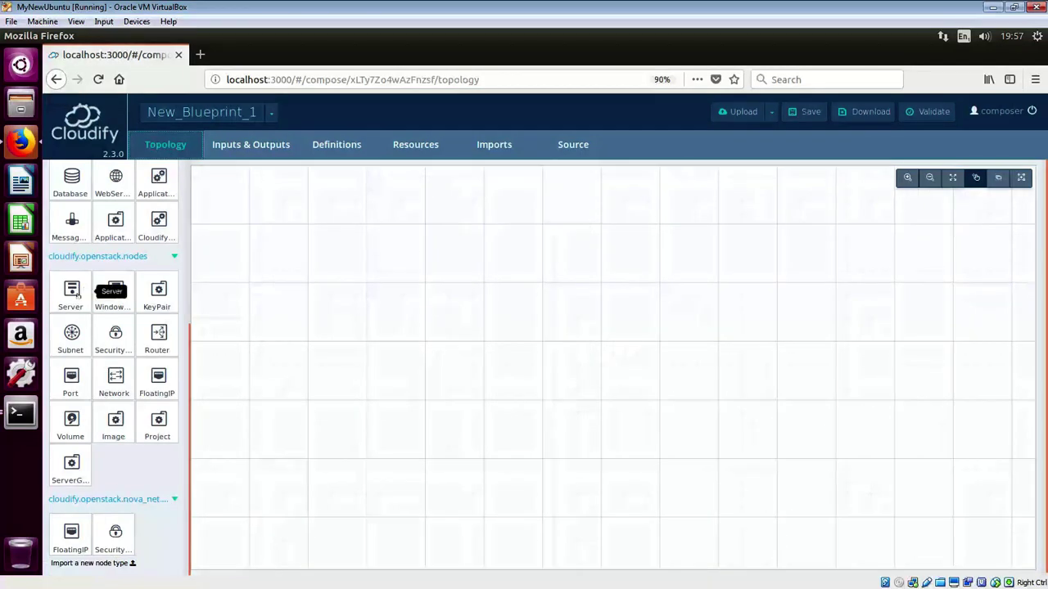
drag(114, 297, 346, 272)
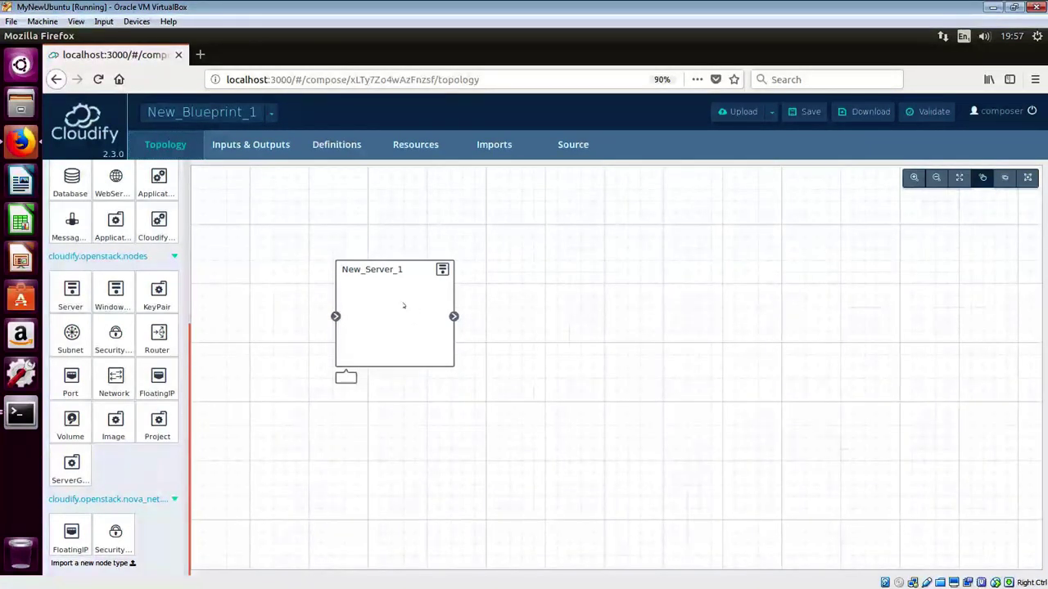
click(404, 305)
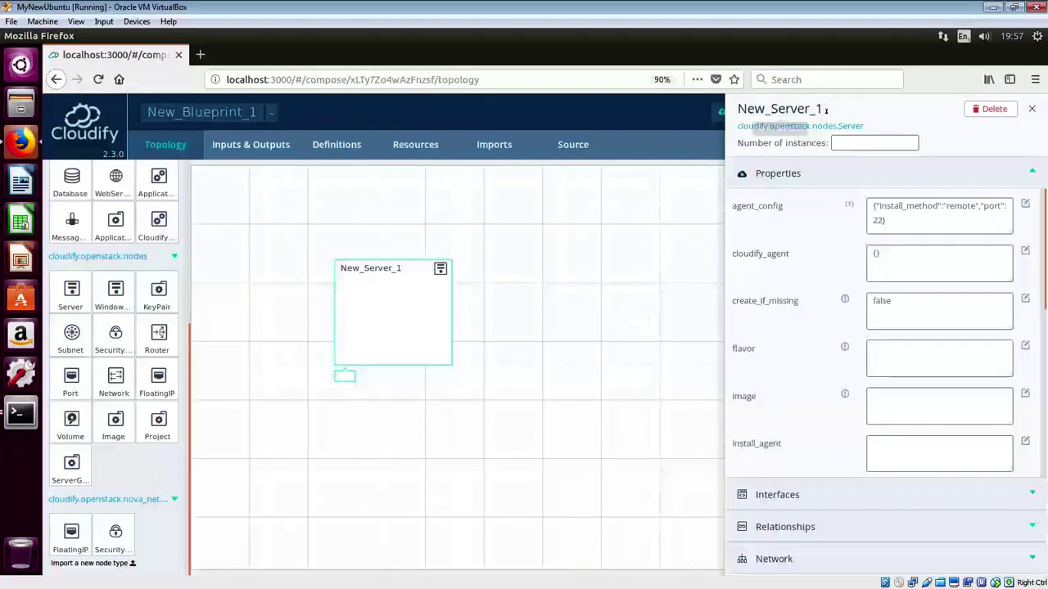
- Try to rename the new OpenStack server node as Host1
click(790, 110)
drag(806, 107, 714, 107)
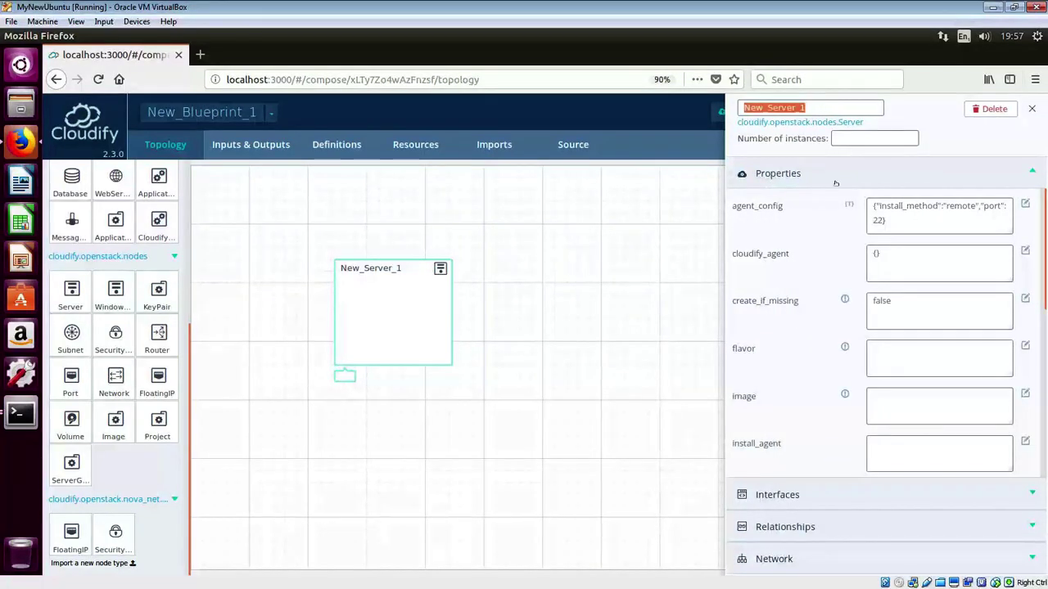
text(Host1)
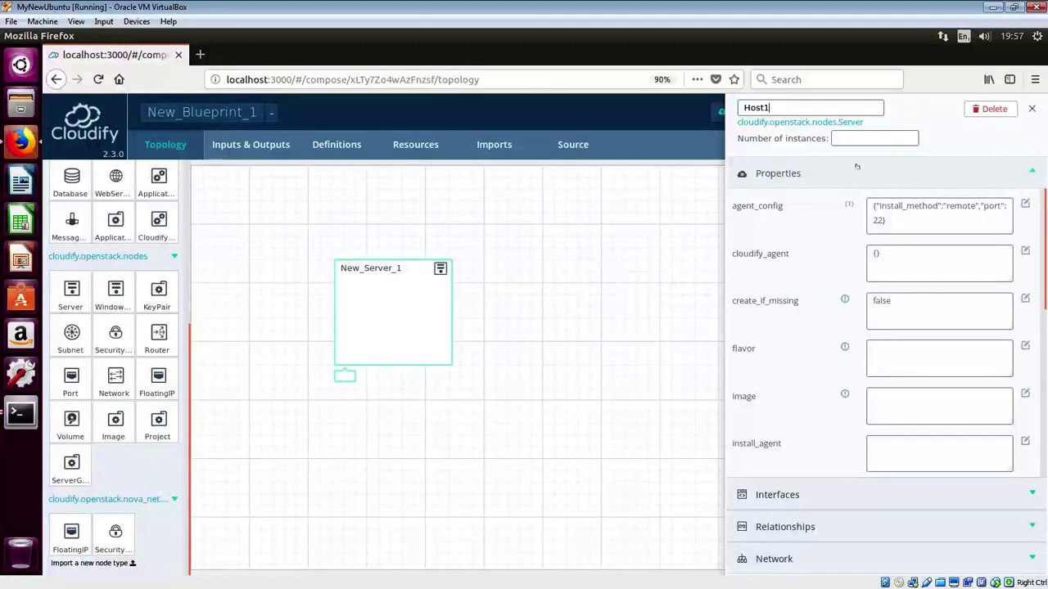
- Set the server node's number of instances to 1 and close its details
click(859, 141)
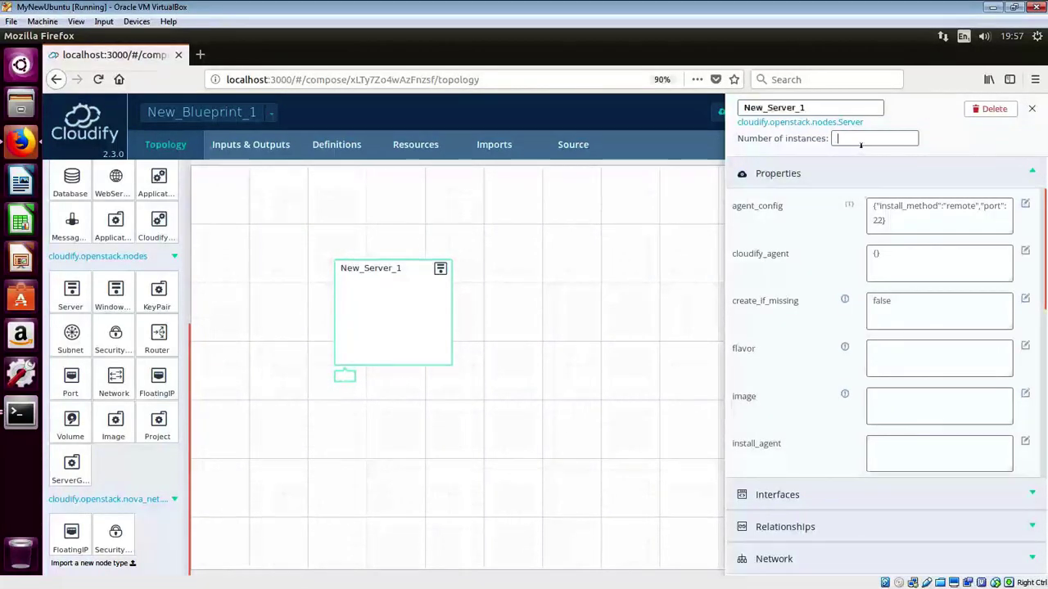
text(1)
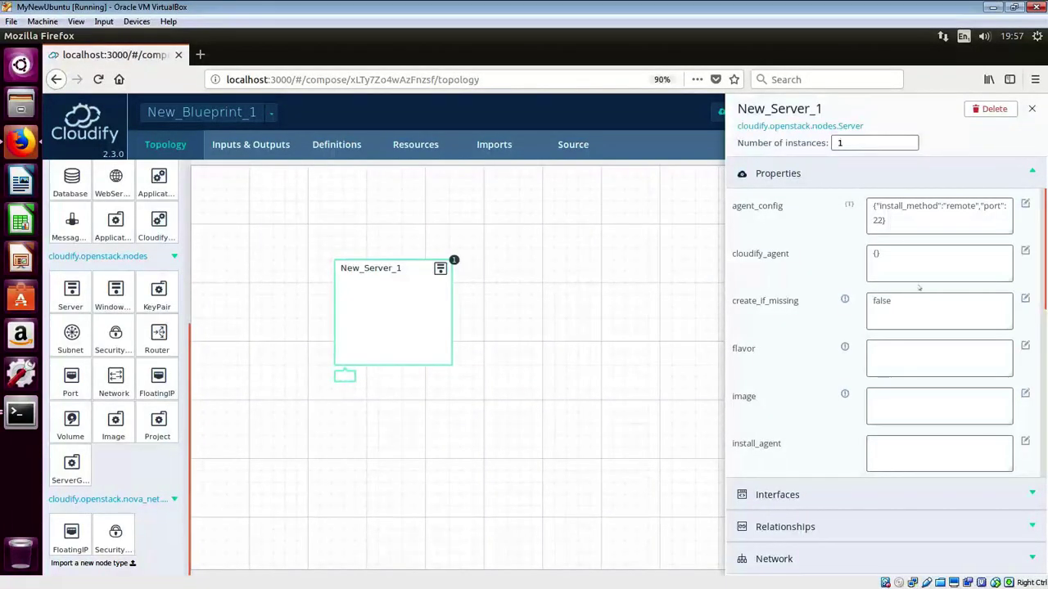
click(1031, 108)
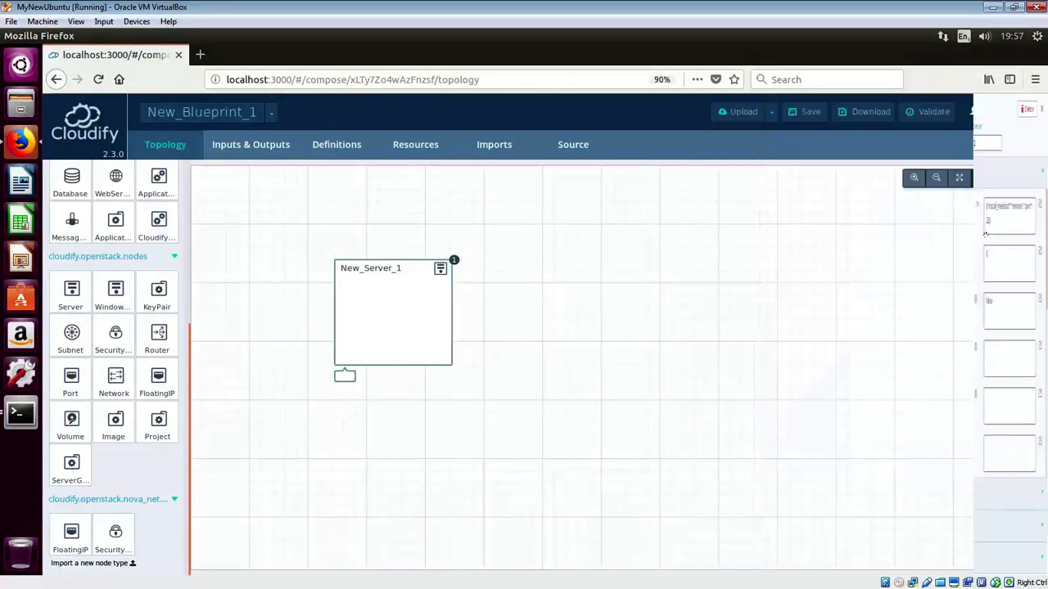
- Rename the OpenStack server node as Host1 and close its details
click(368, 297)
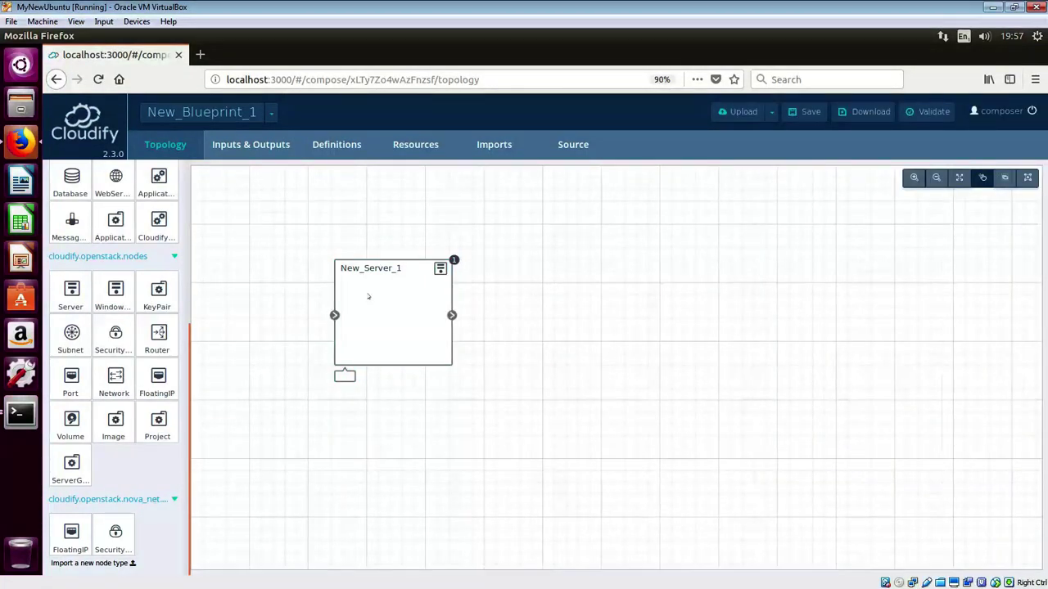
click(813, 113)
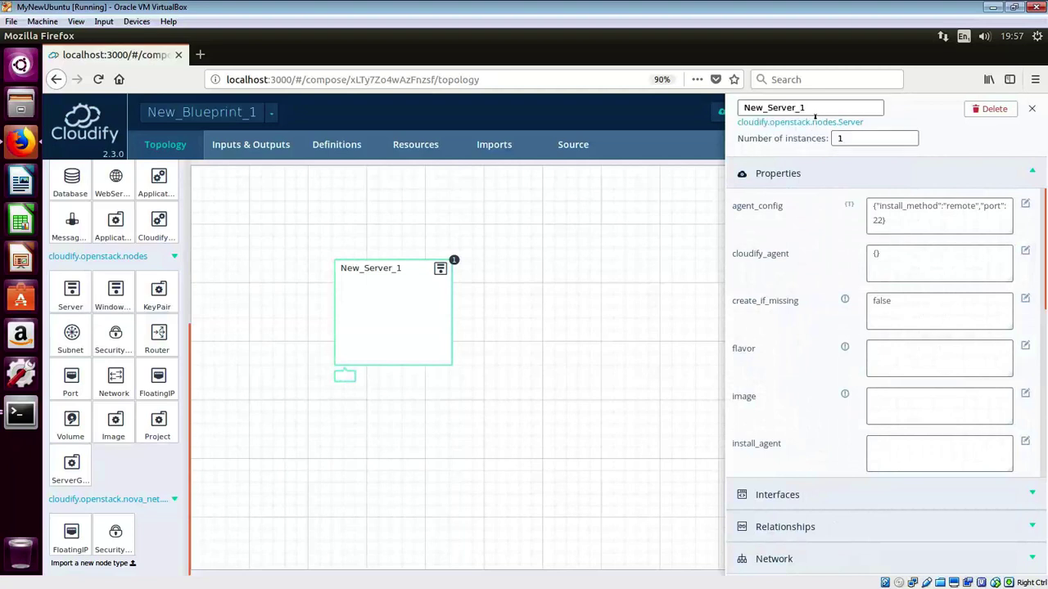
drag(806, 108, 712, 109)
text(Hel)
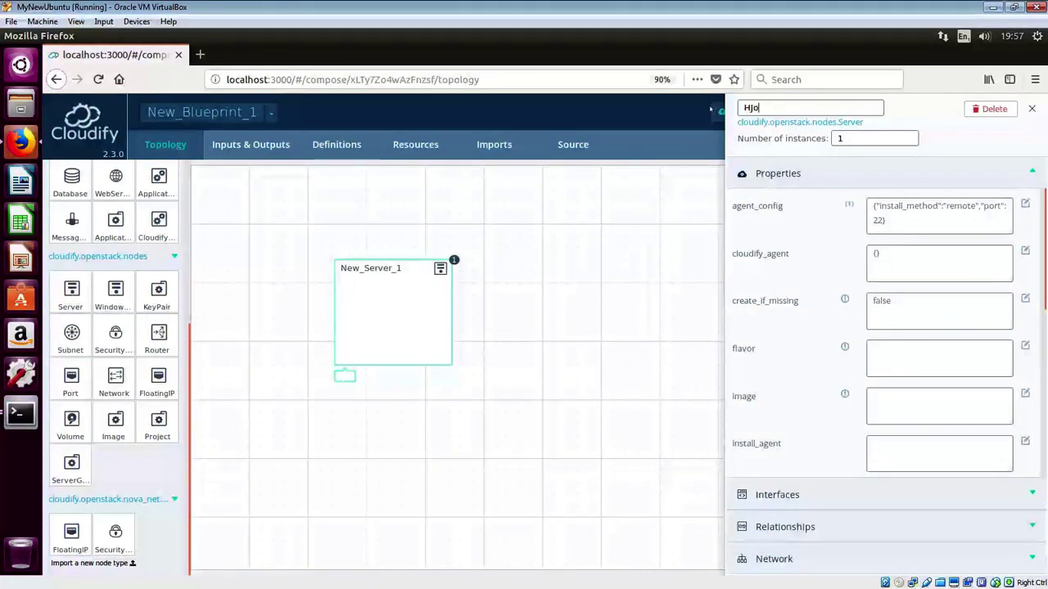
key(BackSpace)
key(BackSpace)
key(BackSpace)
text(Hell)
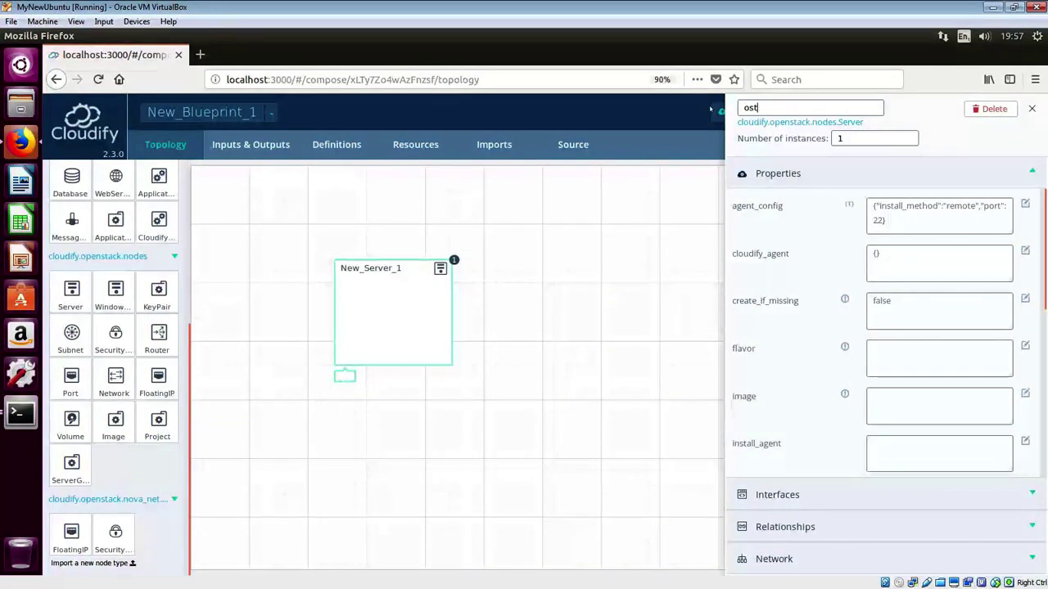
key(BackSpace)
key(BackSpace)
key(BackSpace)
key(BackSpace)
text(Ho)
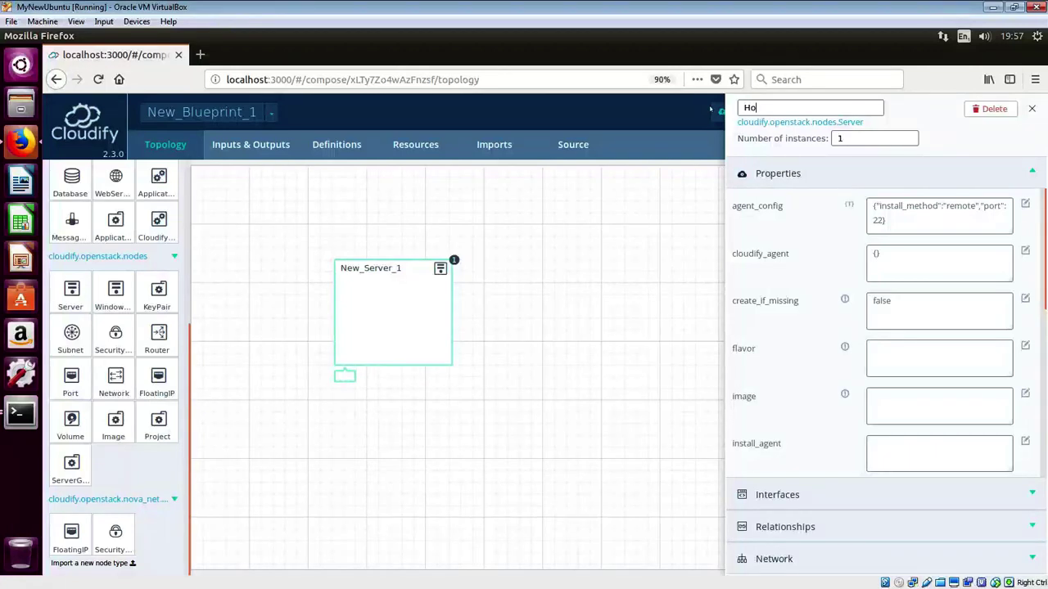
text(st1)
key(Return)
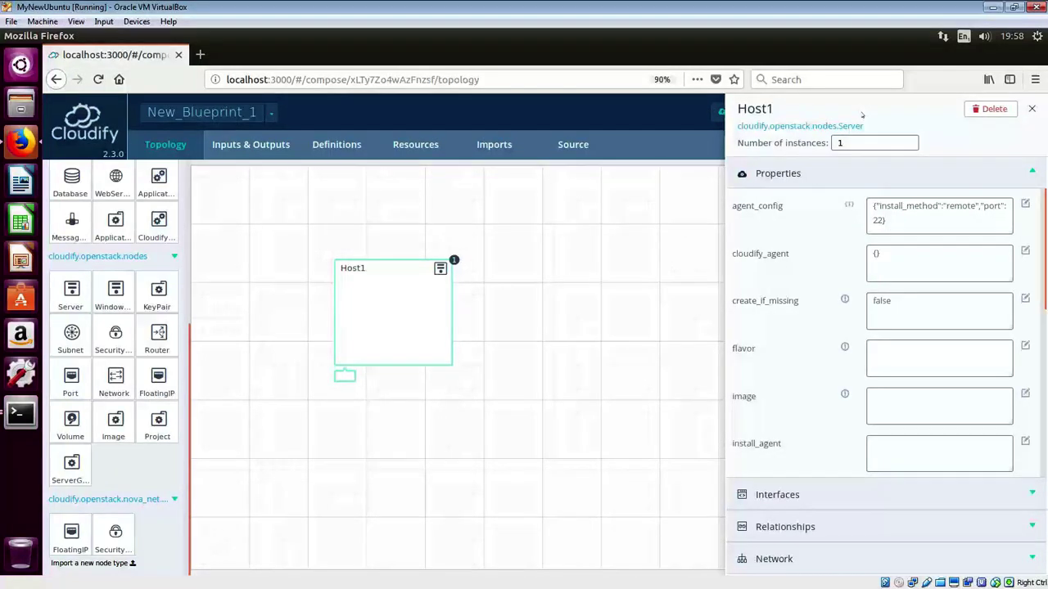
click(1033, 110)
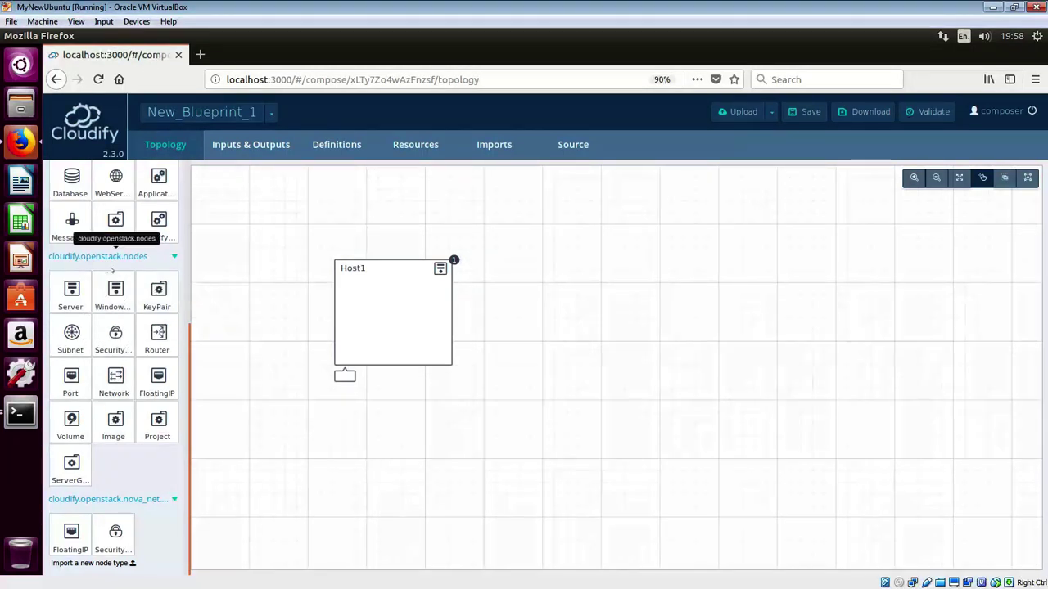
- Add a built-in WebServer node inside the Host1 node and open its details
scroll(112, 270, up, 3)
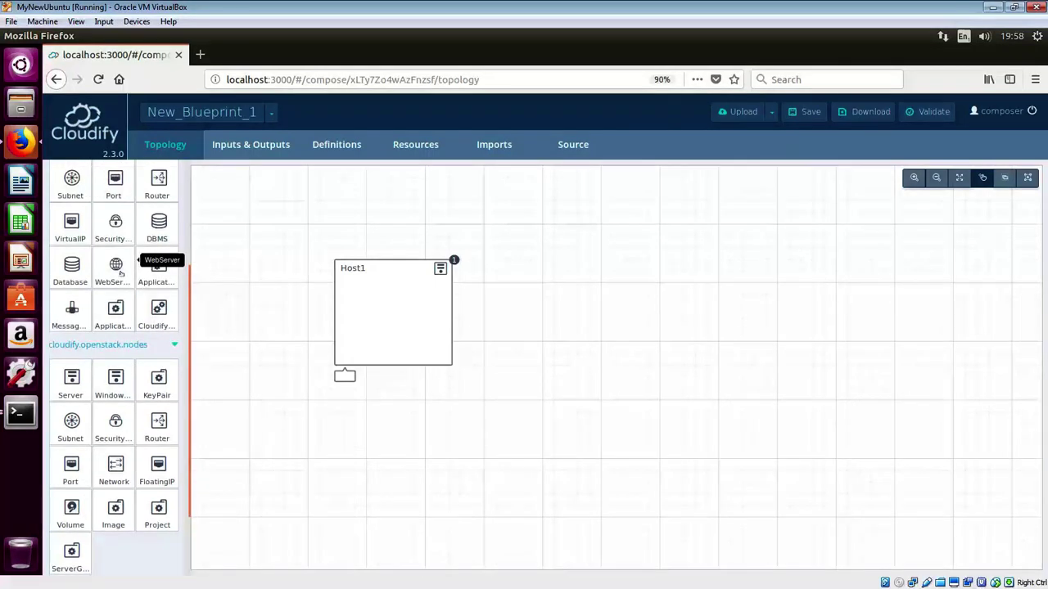
drag(120, 274, 354, 303)
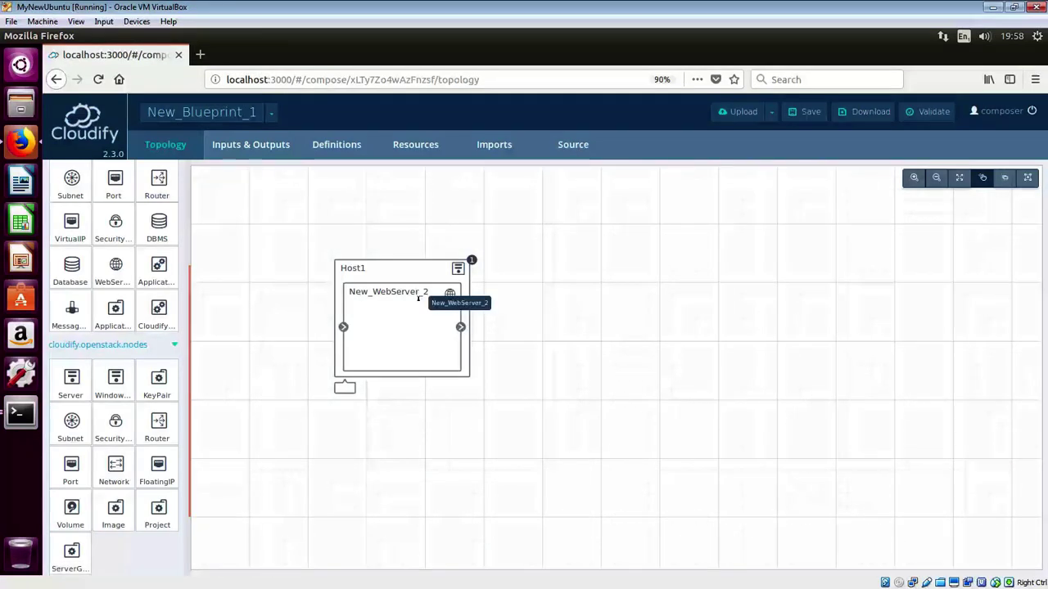
click(411, 326)
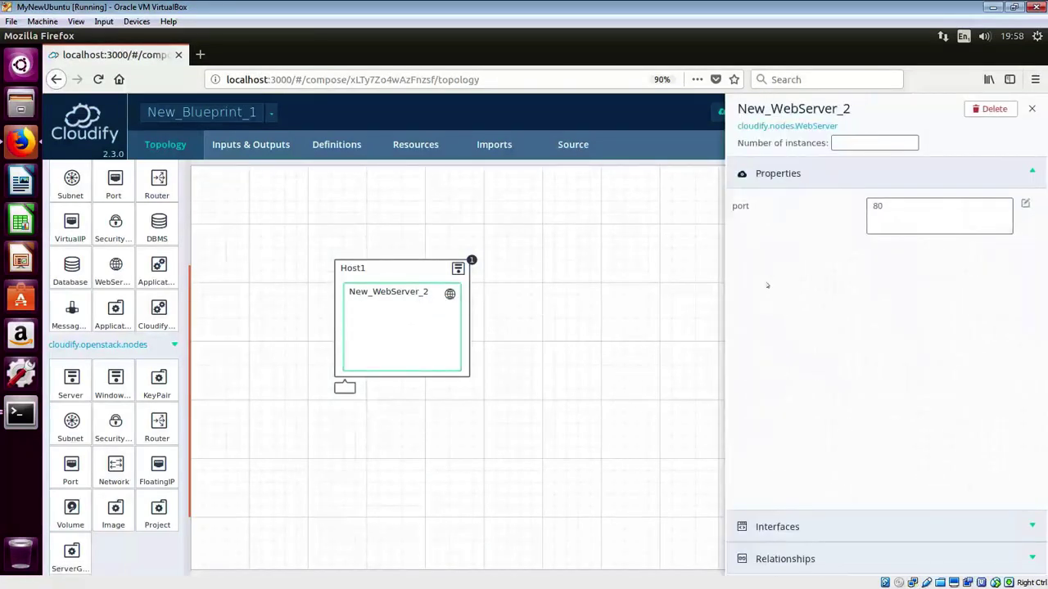
- Try to rename the new web server node as MyWebServer
click(851, 111)
drag(823, 107, 743, 107)
text(My)
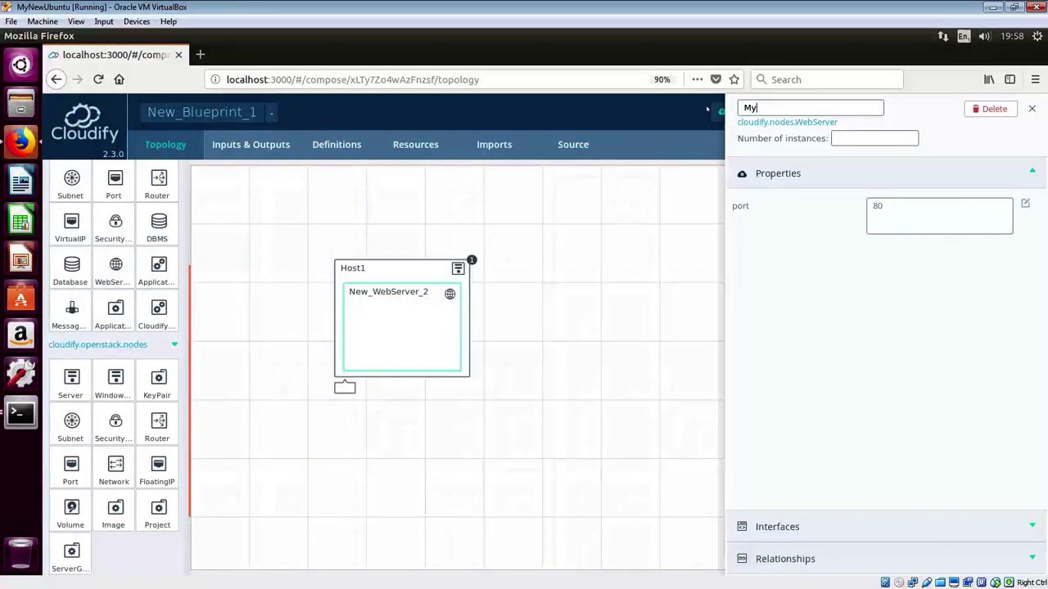
text(WebServer)
click(888, 140)
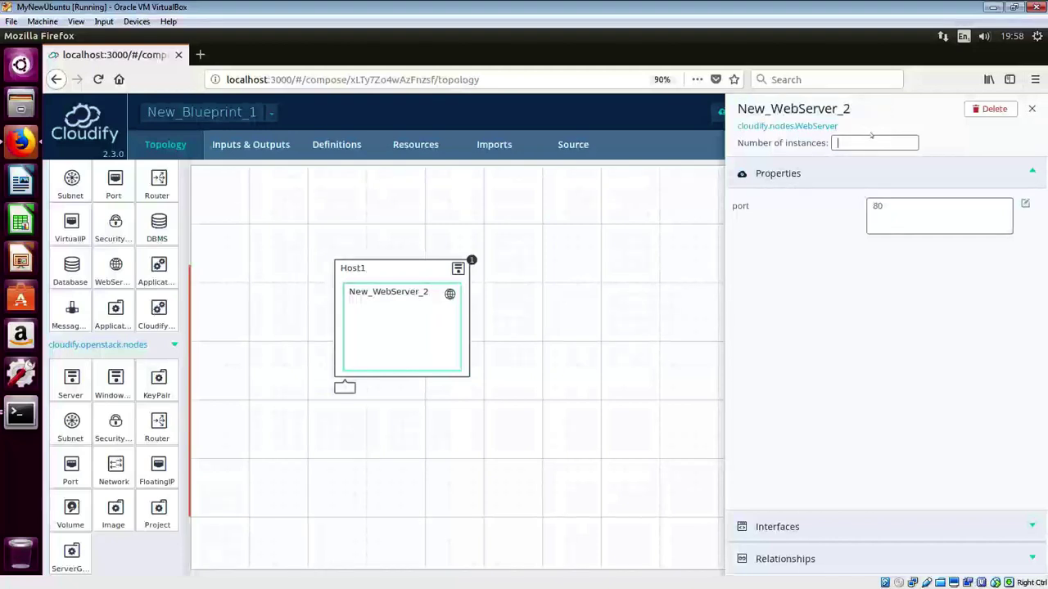
- Rename the web server node as MyWebServer, set its number of instances to 1 and close its details
click(819, 109)
drag(826, 108, 683, 104)
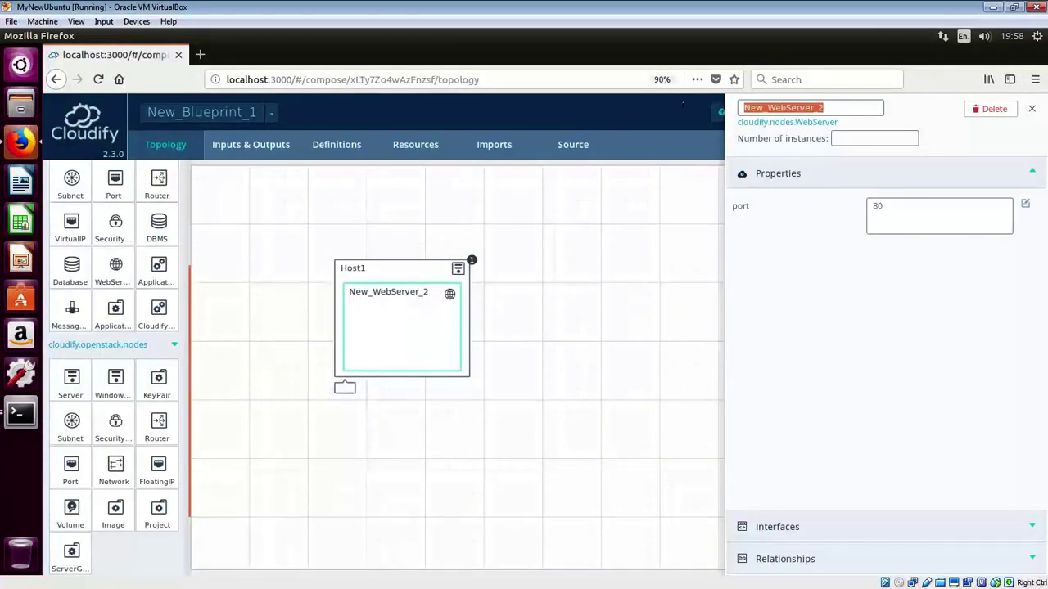
text(MyWebS)
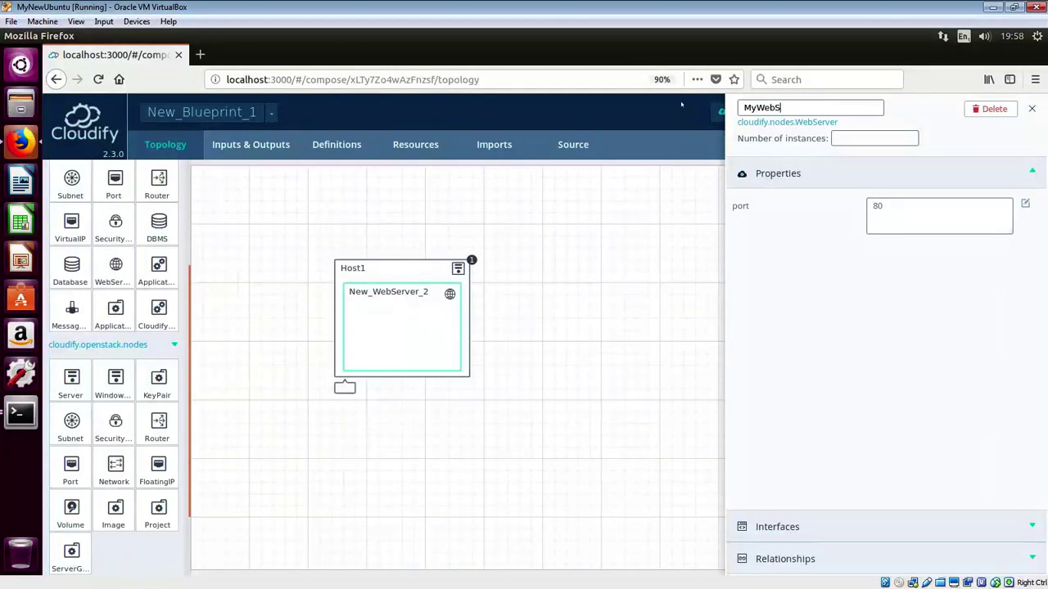
text(erver)
key(Return)
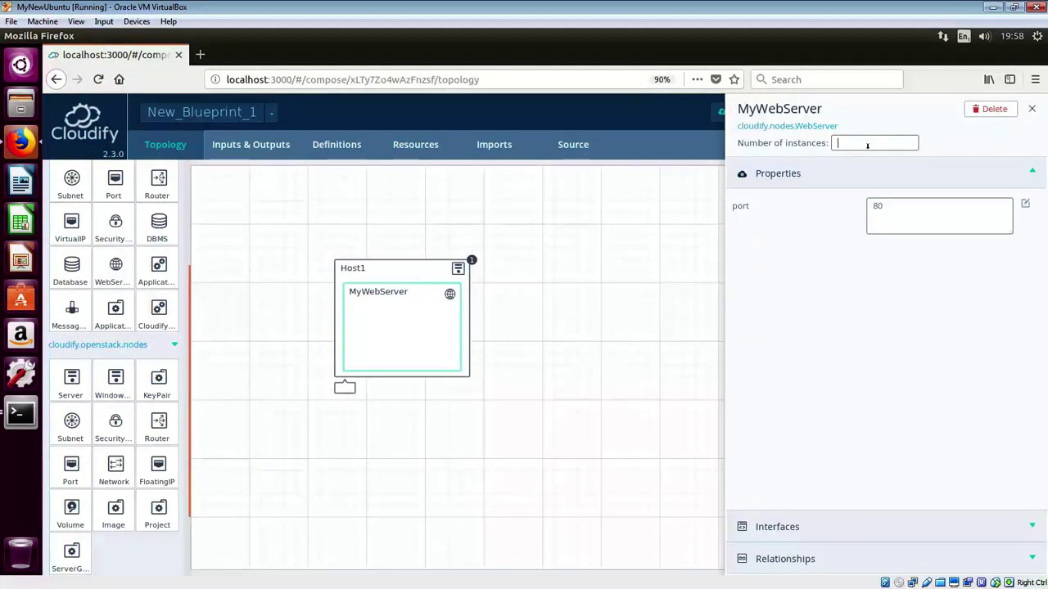
text(1)
key(Tab)
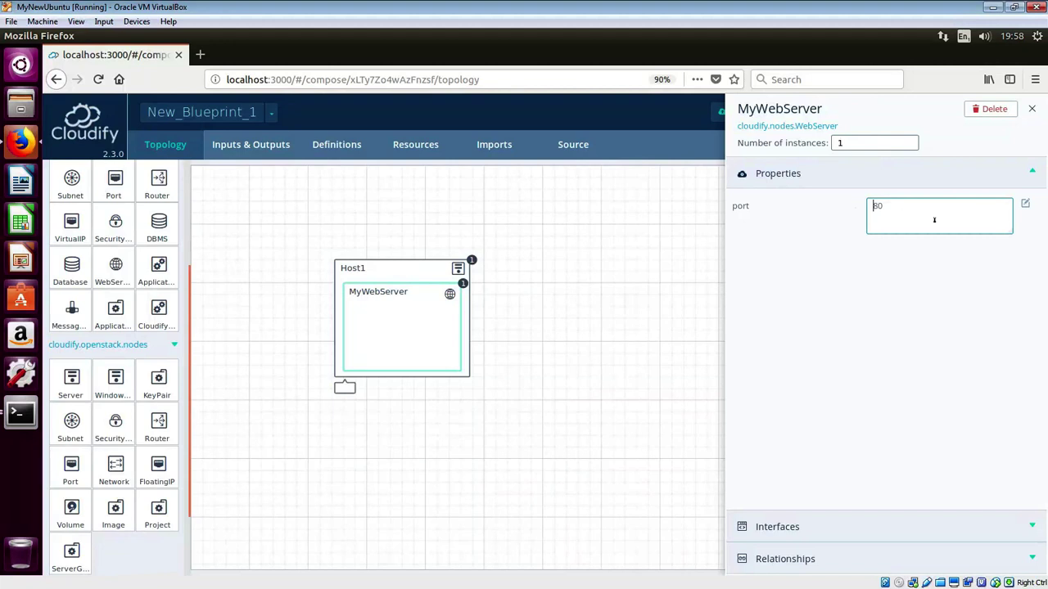
click(1031, 108)
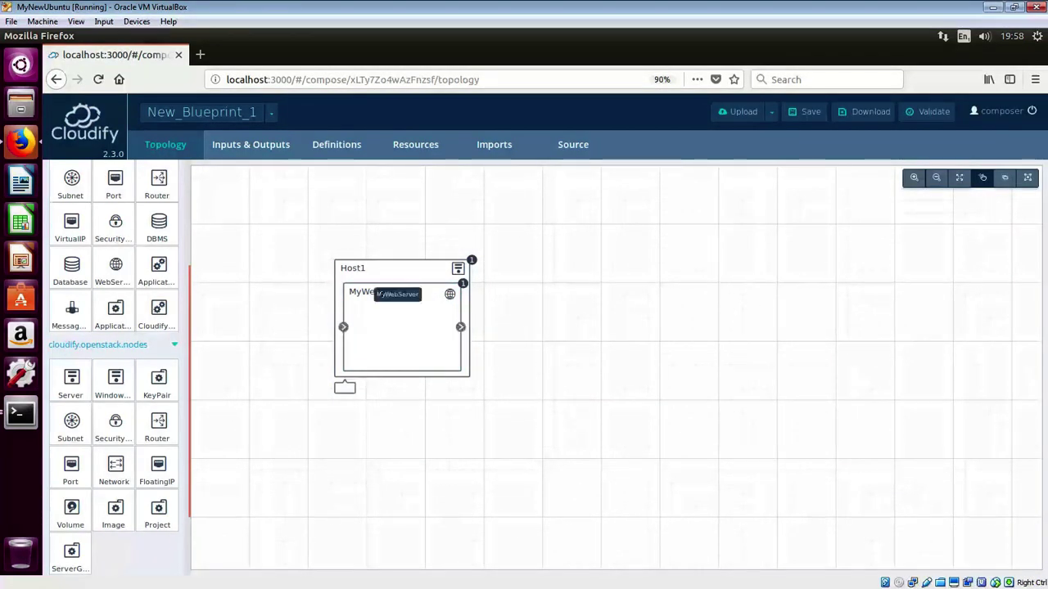
- Examine the blueprint's YAML source, including the node_templates entries for Host1 and MyWebServer and the Host1 node type
click(577, 148)
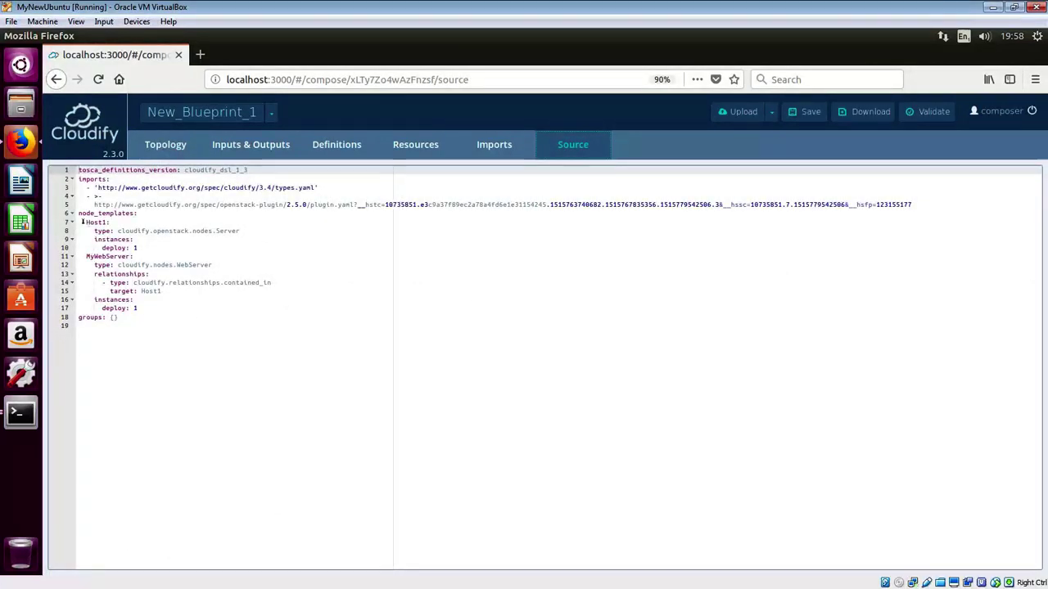
drag(79, 214, 150, 216)
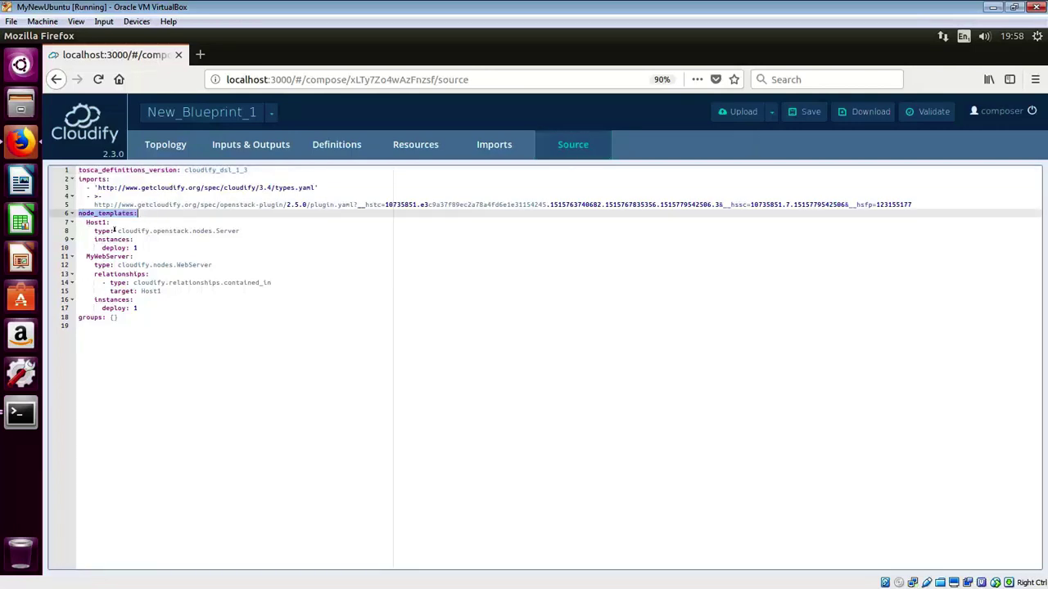
drag(134, 256, 81, 259)
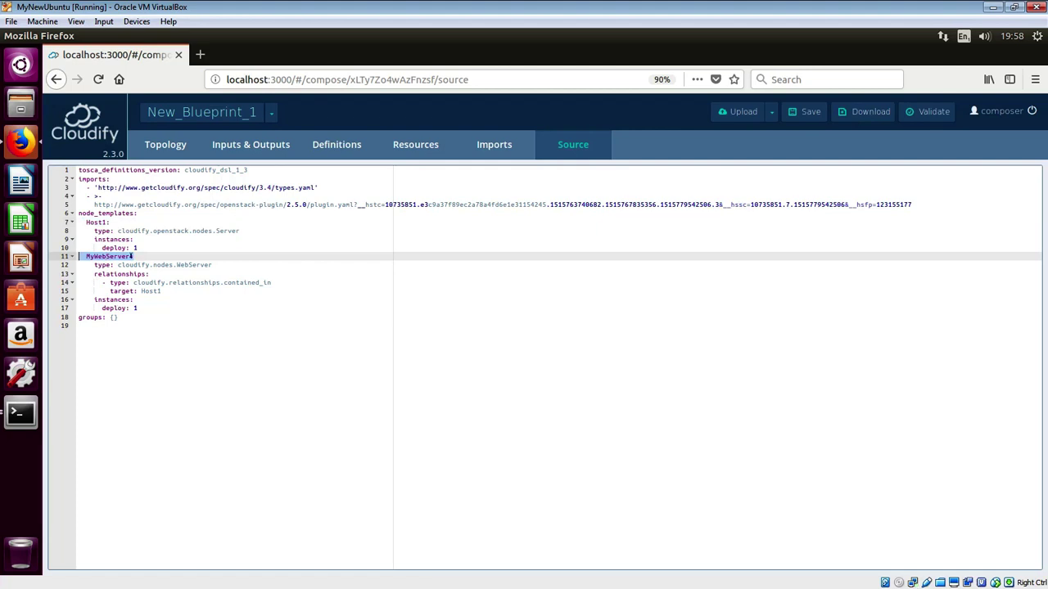
drag(237, 233, 118, 234)
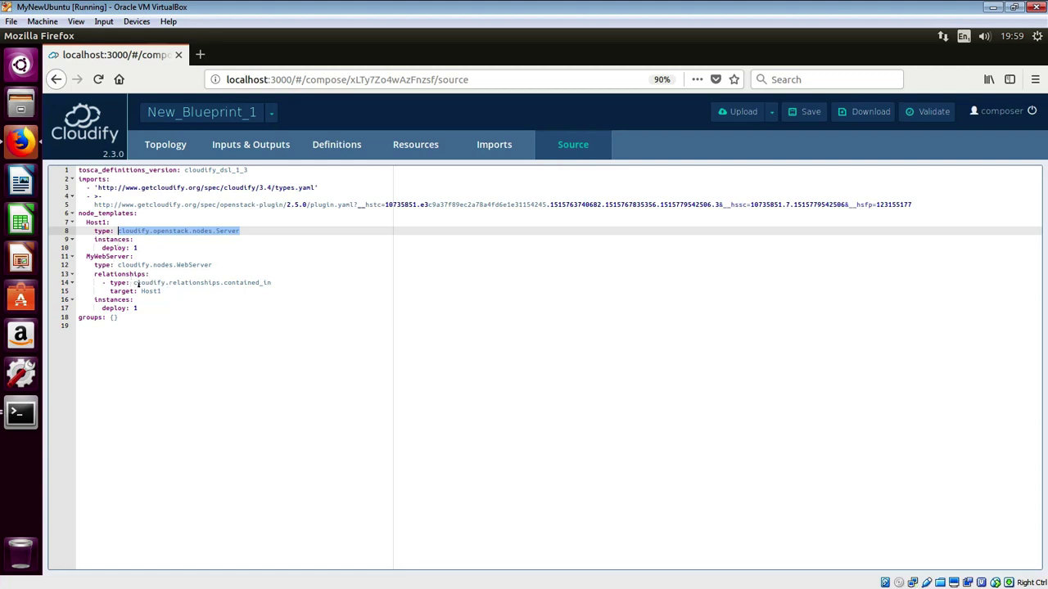
- Examine the MyWebServer relationship's type and target in the YAML source
drag(149, 274, 287, 291)
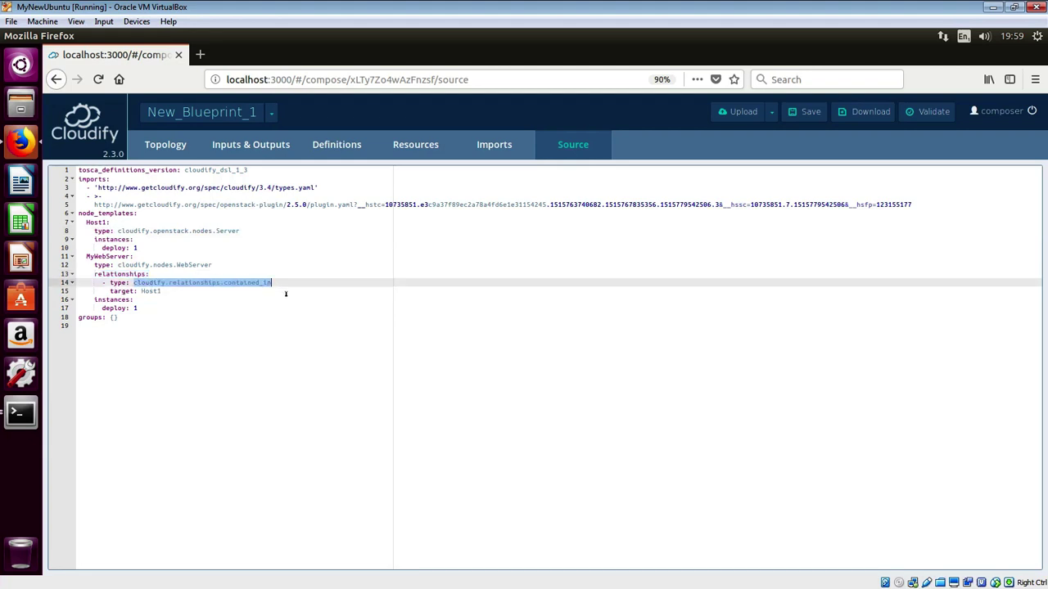
drag(161, 291, 145, 293)
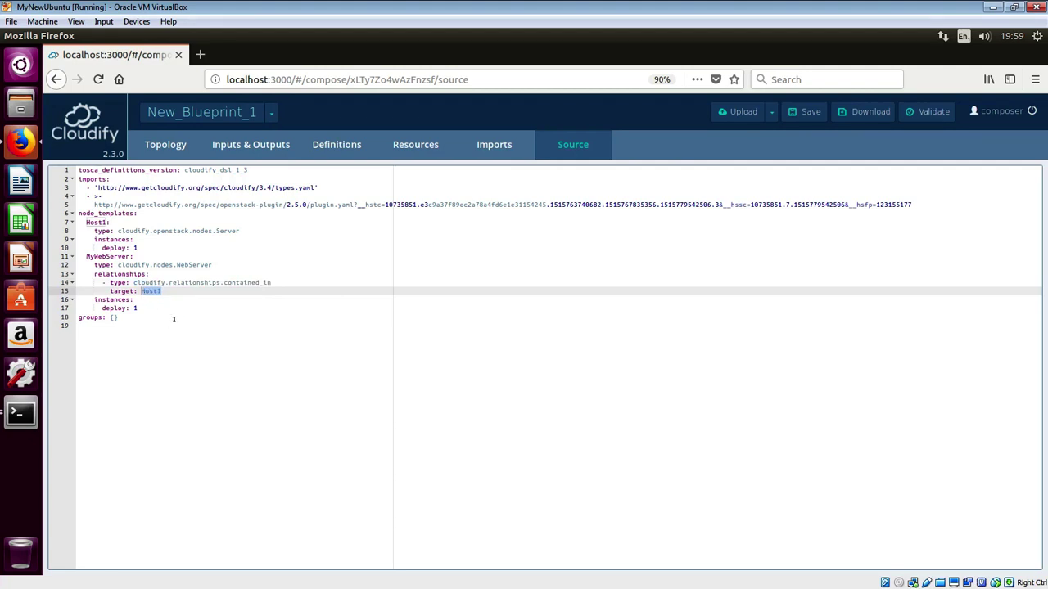
- Add an OpenStack Server node beside Host1 in the topology and open its details
click(152, 151)
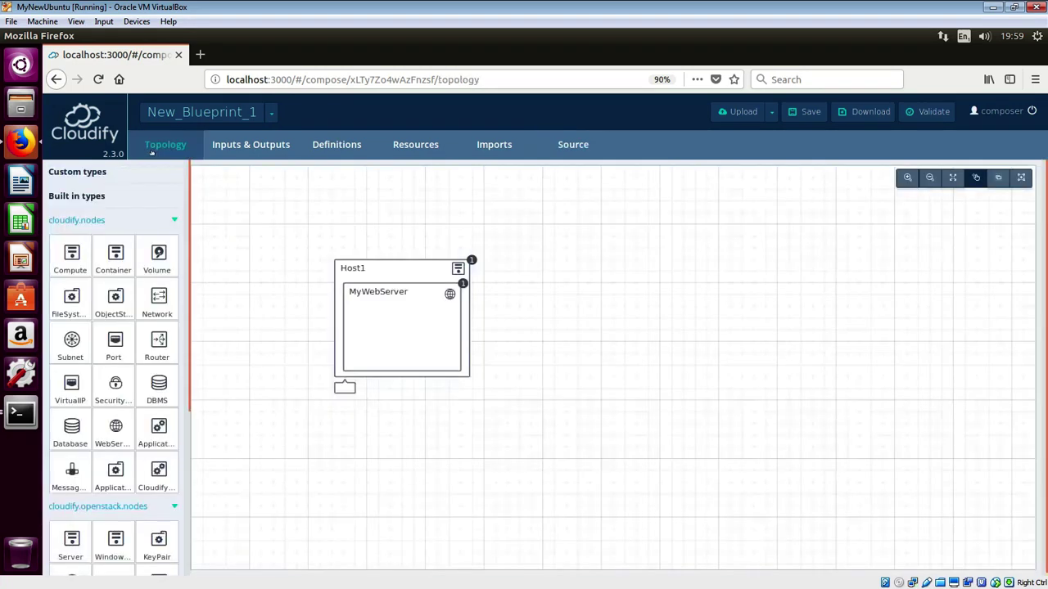
mouse_move(361, 305)
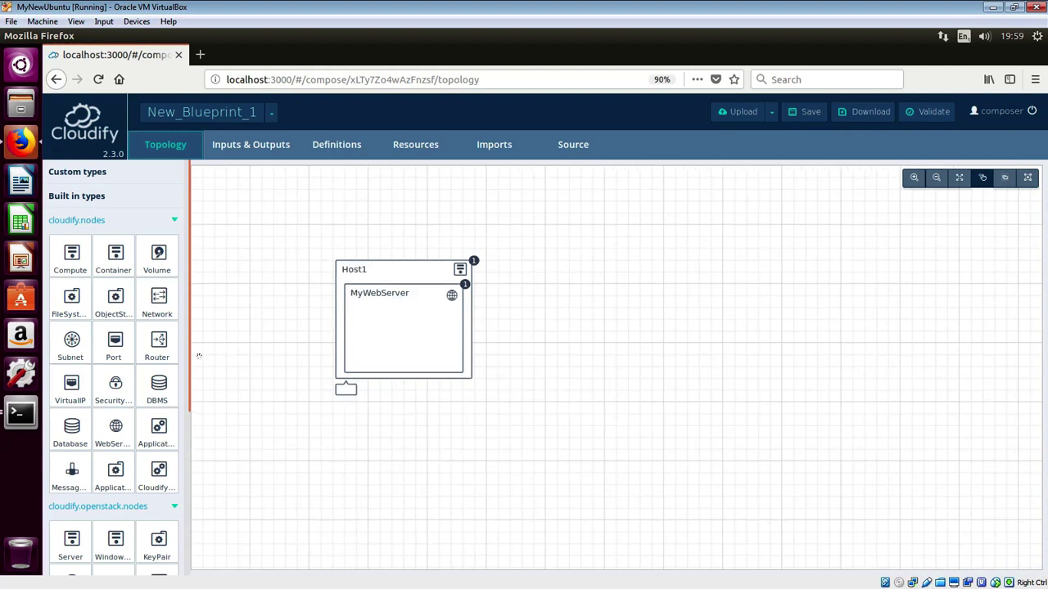
drag(191, 360, 191, 459)
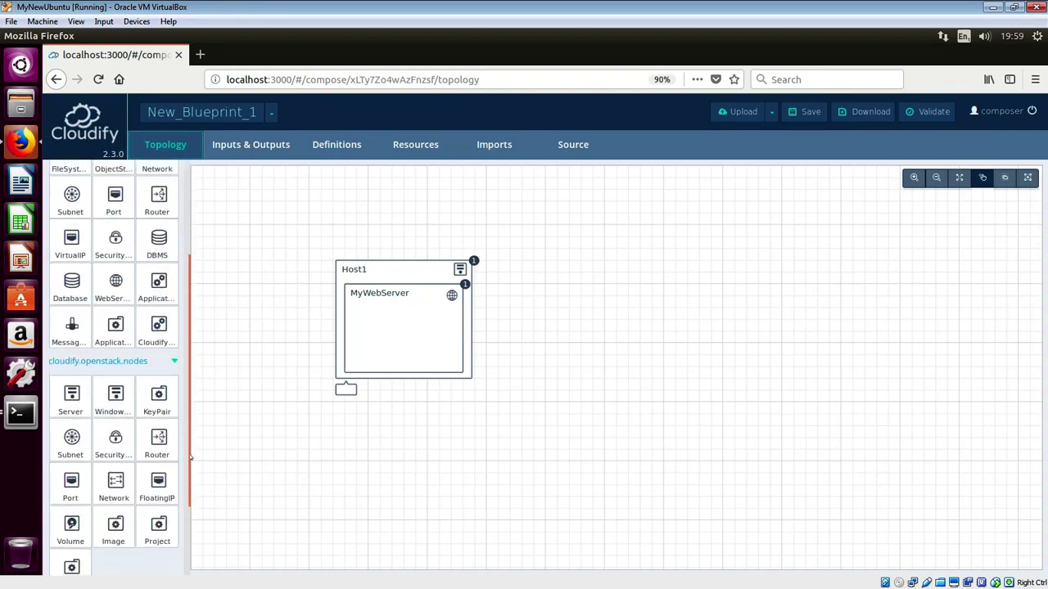
drag(70, 397, 616, 274)
right_click(612, 301)
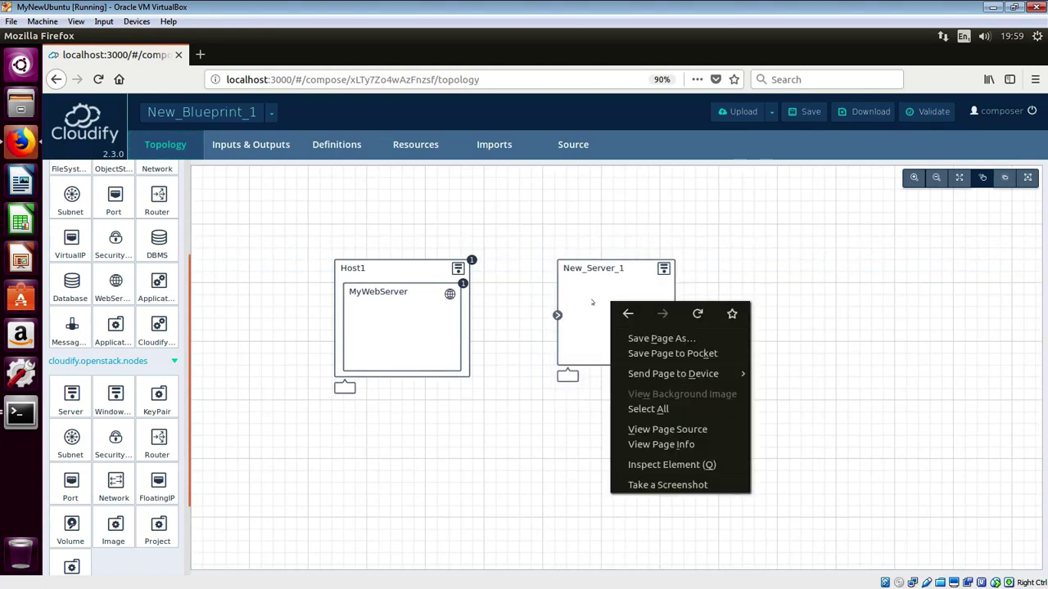
click(588, 301)
click(588, 301)
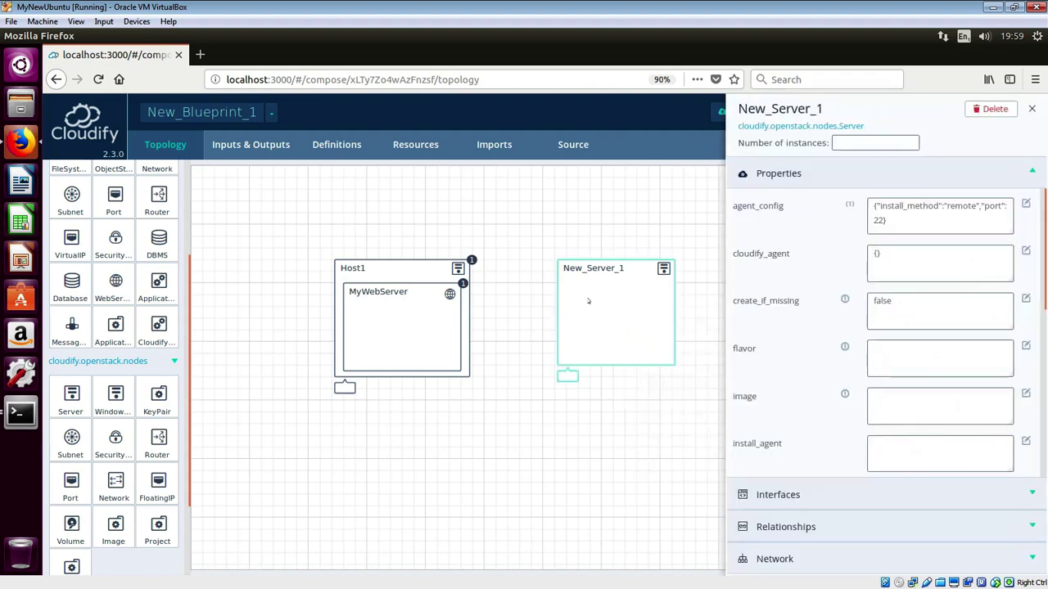
- Try to rename the new server node as MyDatabaseServer
click(823, 110)
drag(823, 109, 705, 106)
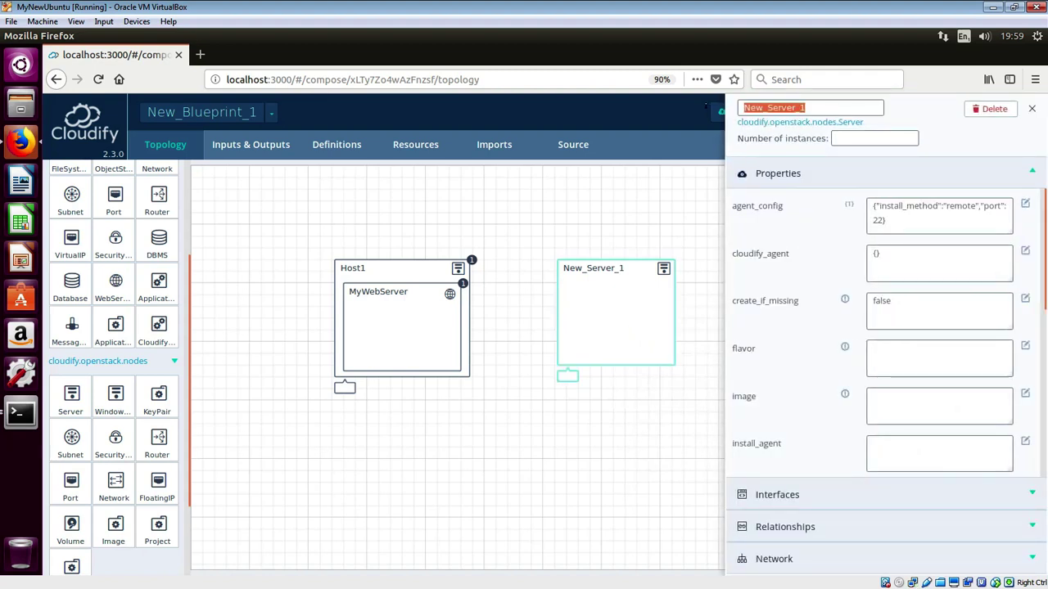
text(MyData)
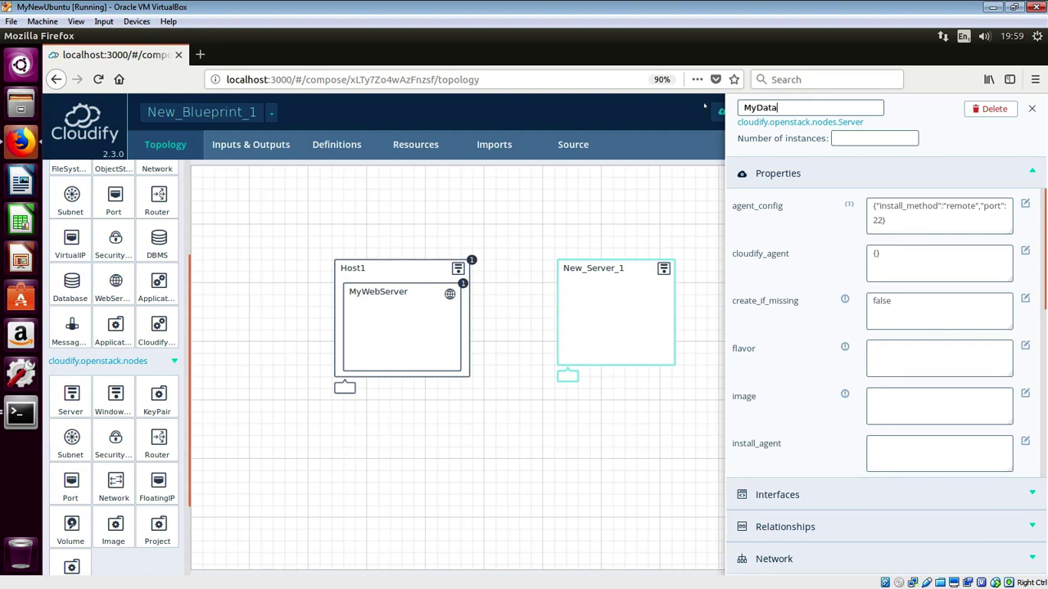
text(baseServer)
- Set the new server node's number of instances to 1, rename it as MyDatabaseServer and close its details
click(847, 140)
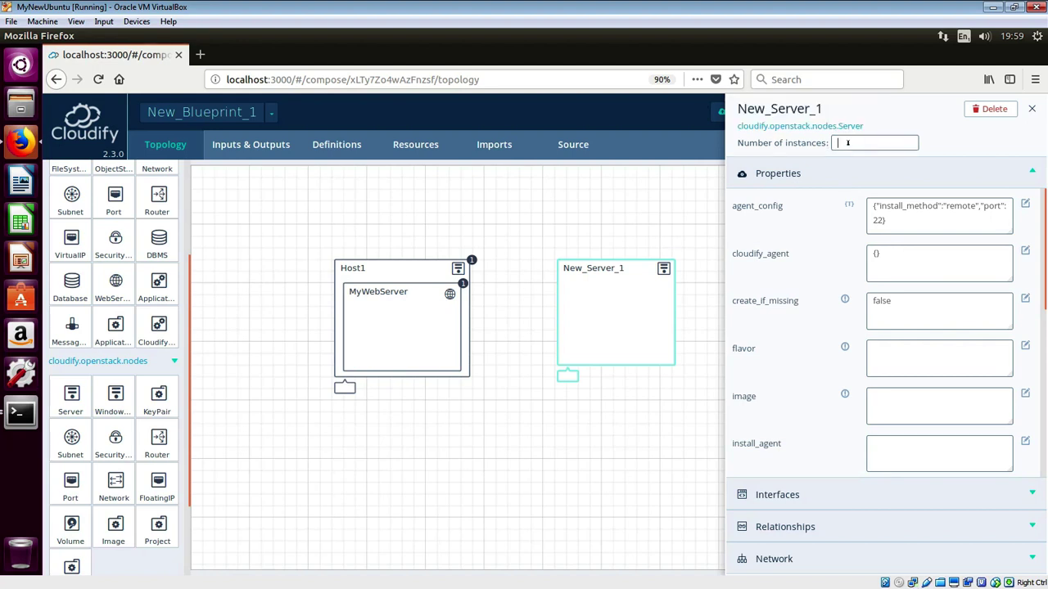
text(1)
click(740, 108)
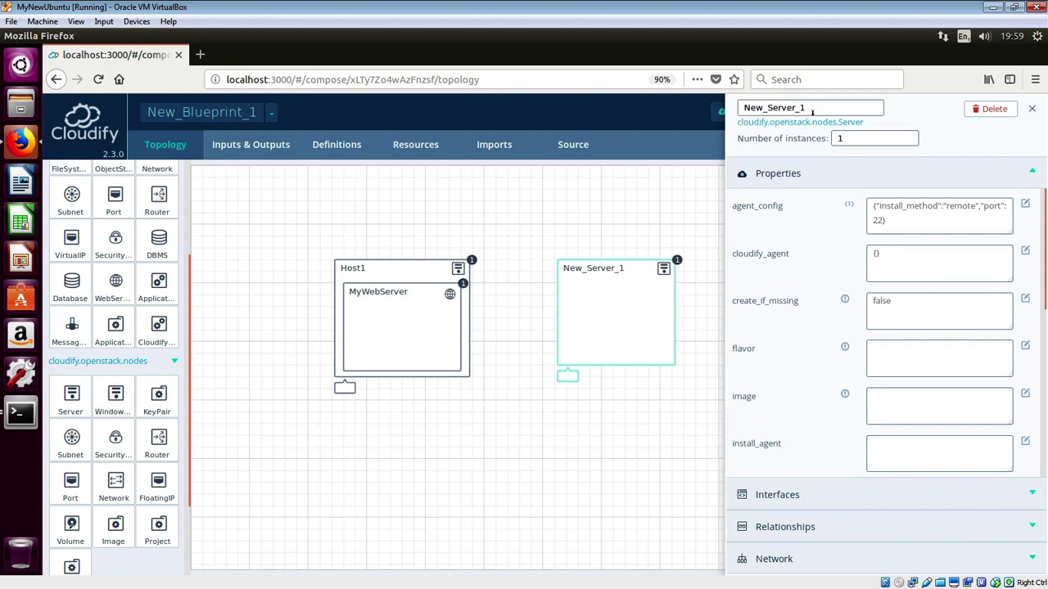
text(MyDatabaseServer)
key(Return)
click(877, 147)
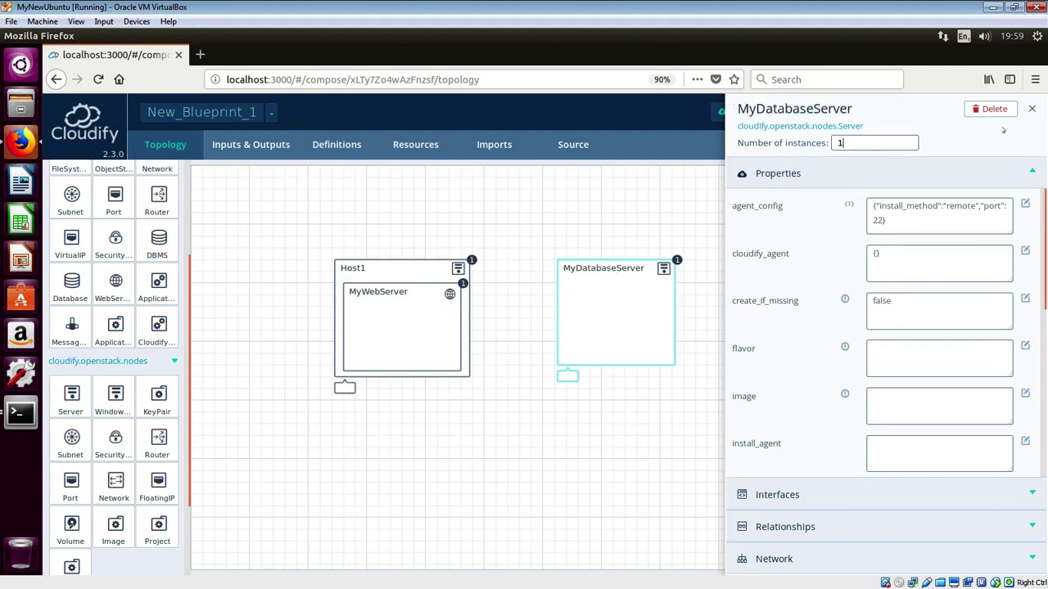
click(1031, 108)
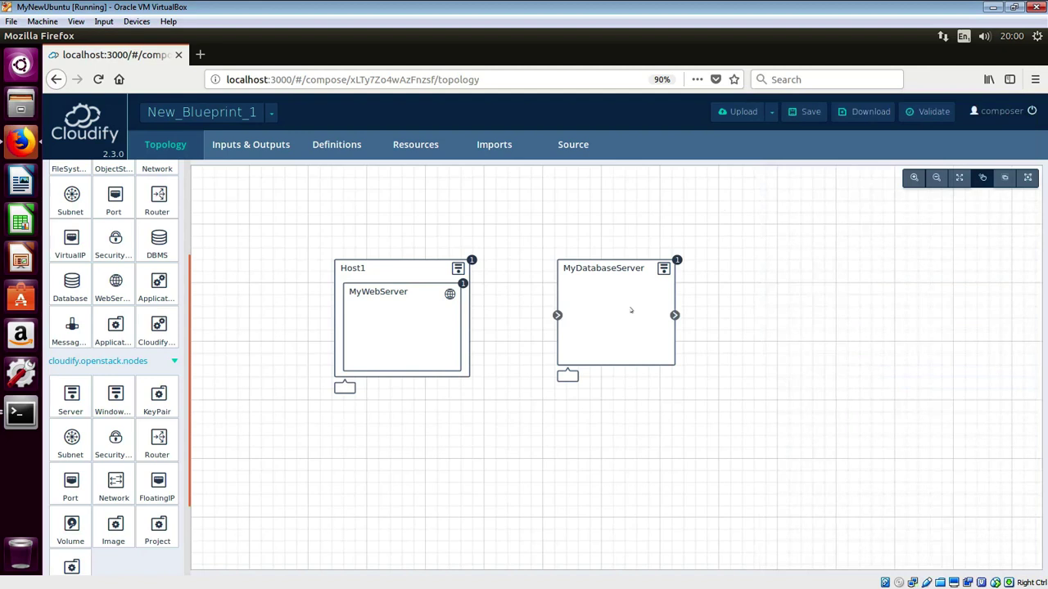
- Add a built-in Database node inside MyDatabaseServer, naming it MyMongoDB with 1 as its number of instances
drag(72, 282, 630, 299)
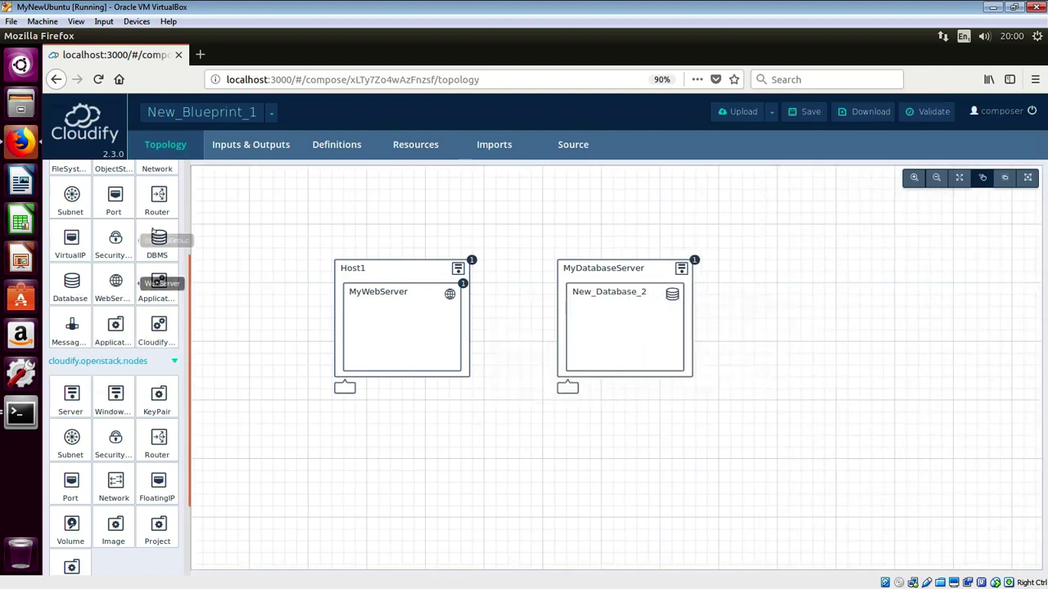
click(620, 326)
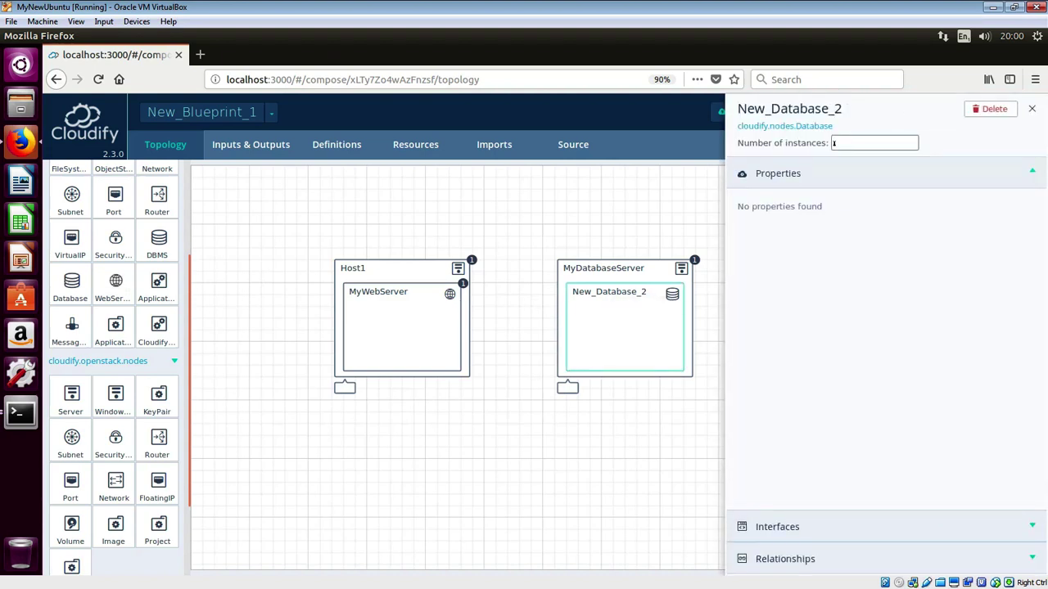
click(846, 110)
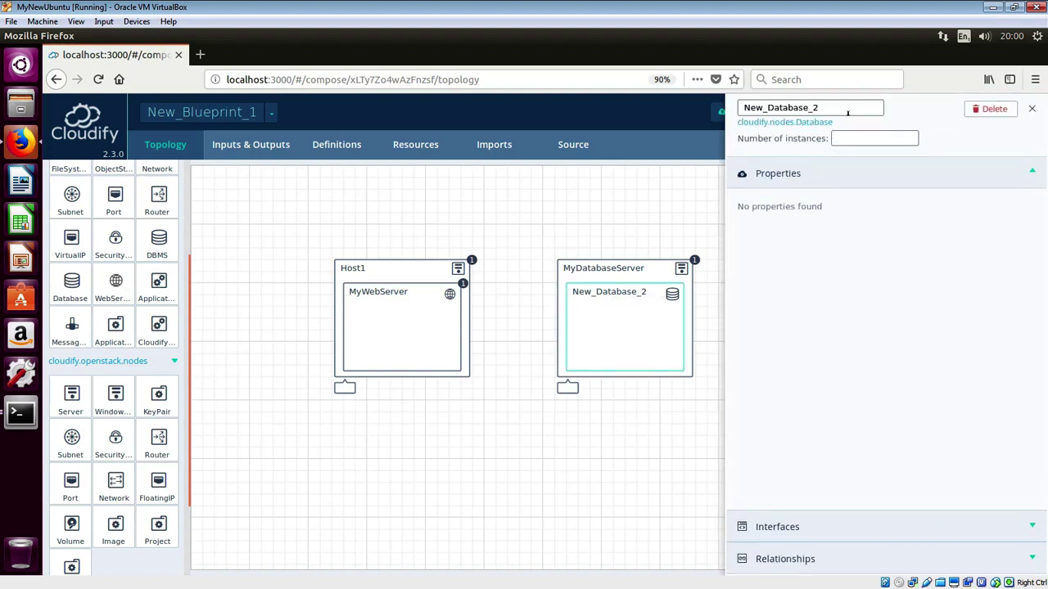
drag(846, 110, 729, 114)
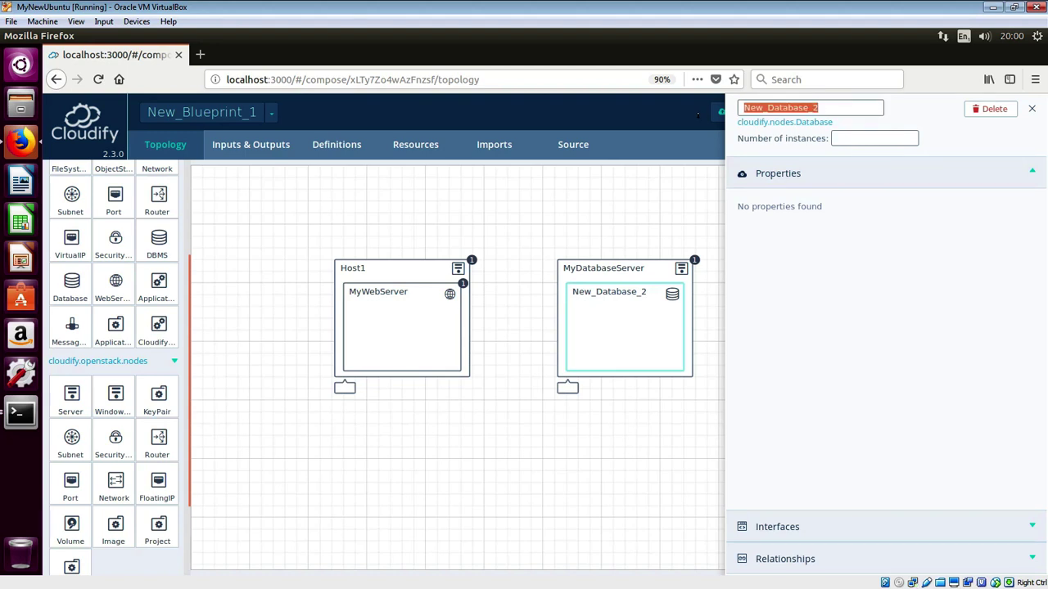
text(MY)
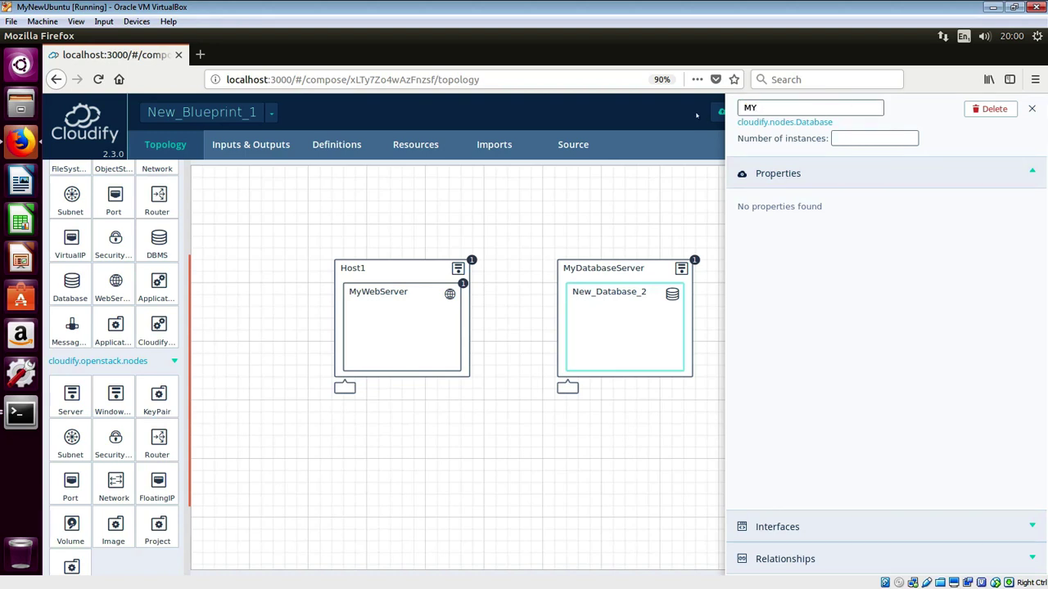
text(MongoDB)
key(BackSpace)
text(y)
key(Return)
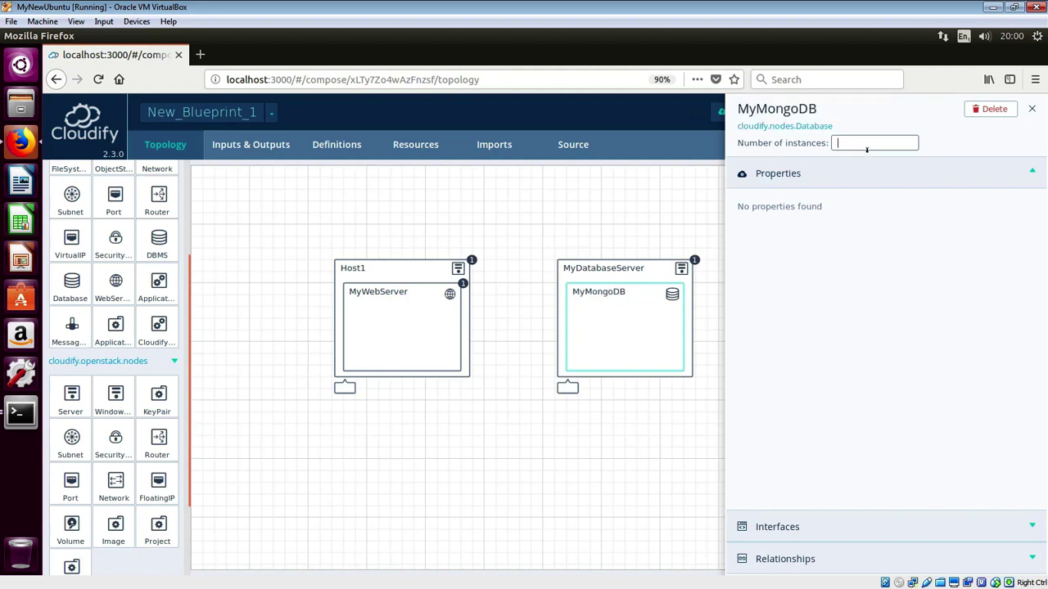
text(1)
click(1032, 110)
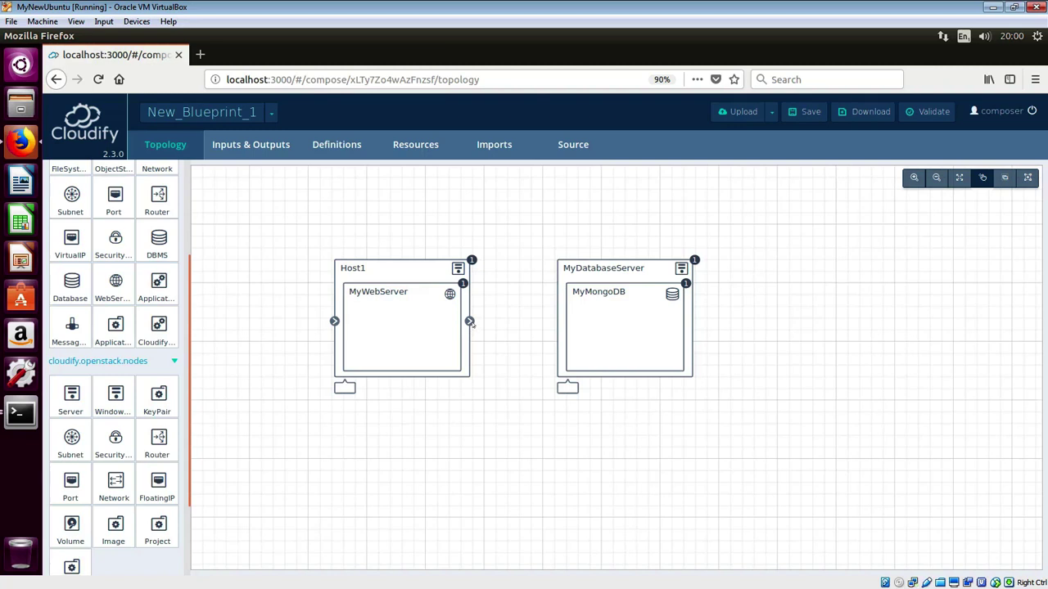
- Connect the Host1 node to the MyDatabaseServer node and show the new connector's relationships
drag(470, 321, 560, 326)
click(514, 322)
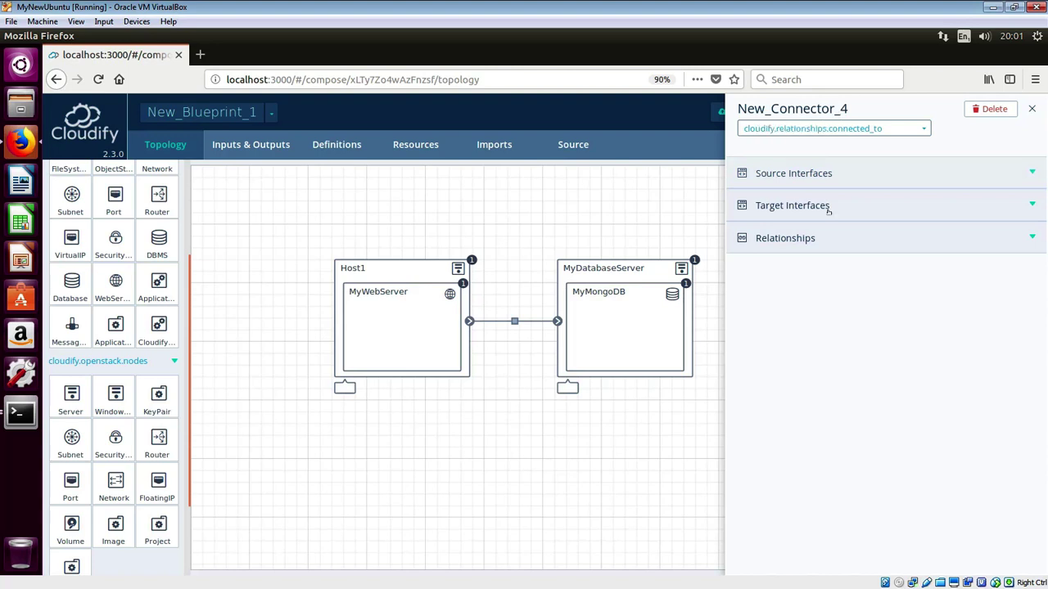
click(813, 244)
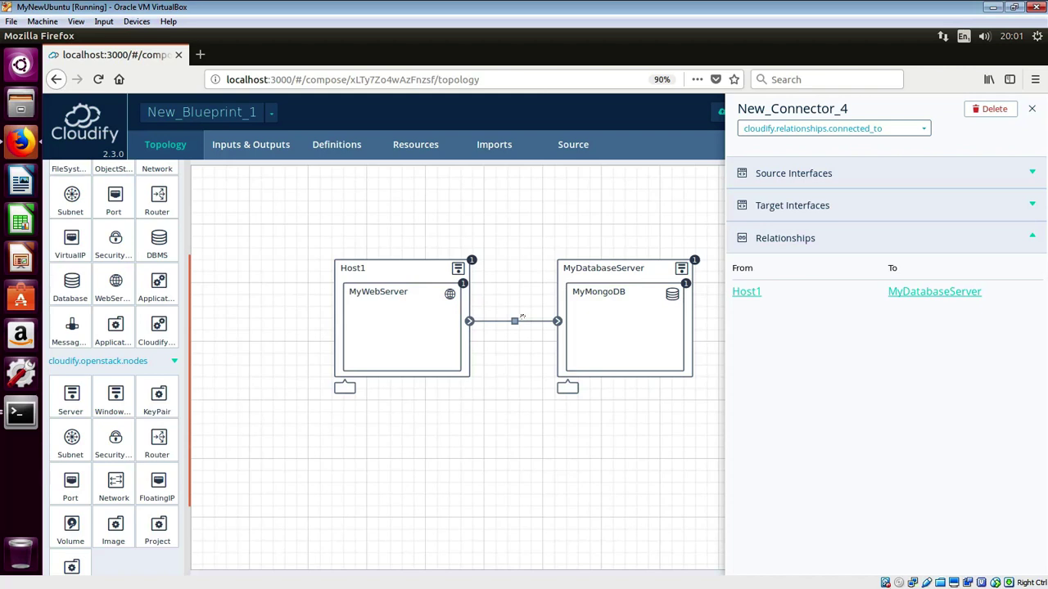
- Review the incoming and outgoing relationships of Host1 and MyDatabaseServer, closing the details when done
click(415, 276)
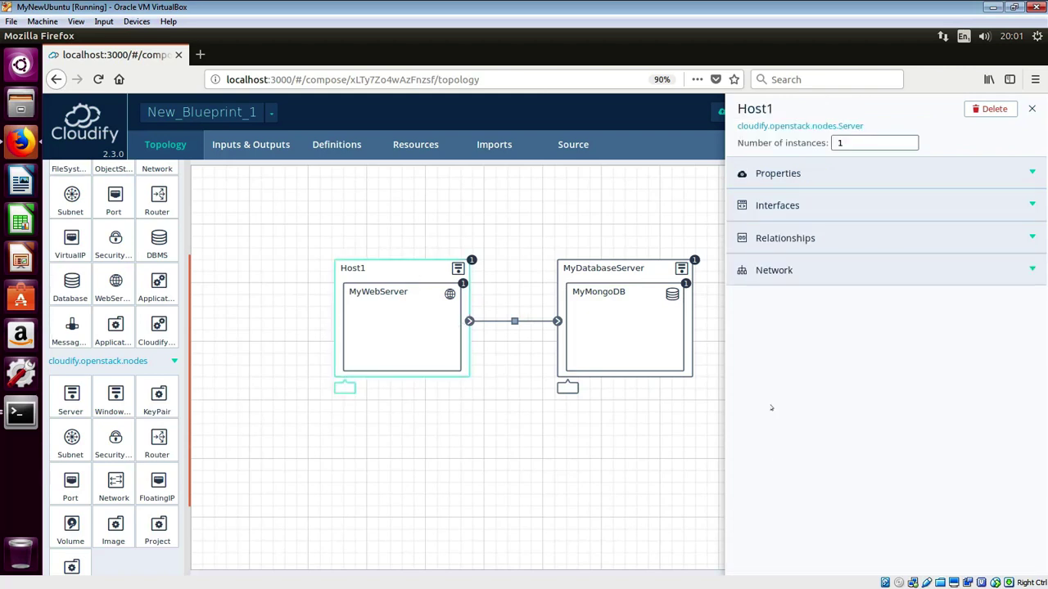
click(803, 239)
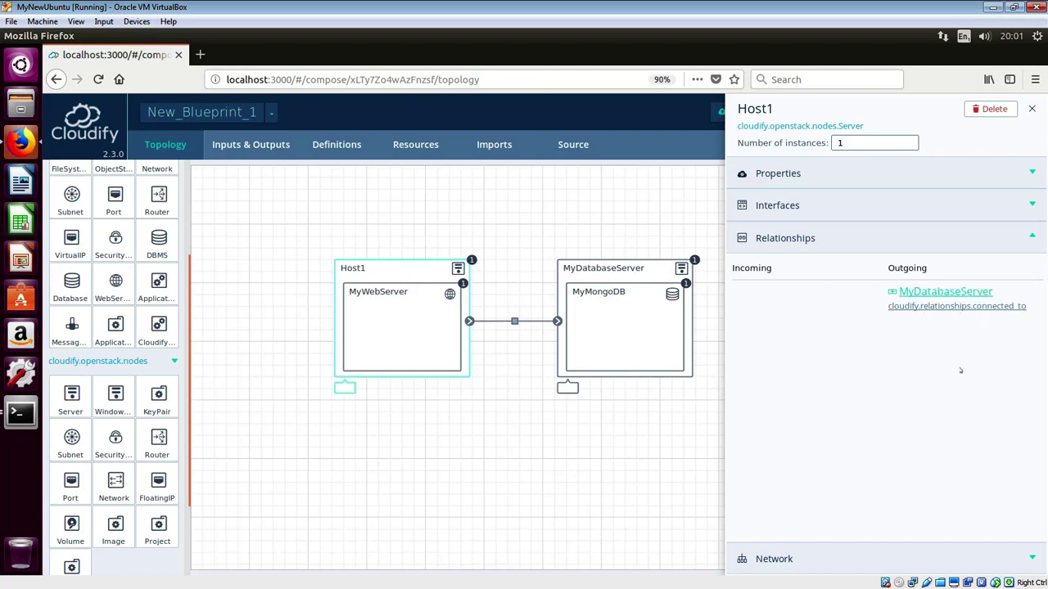
click(647, 279)
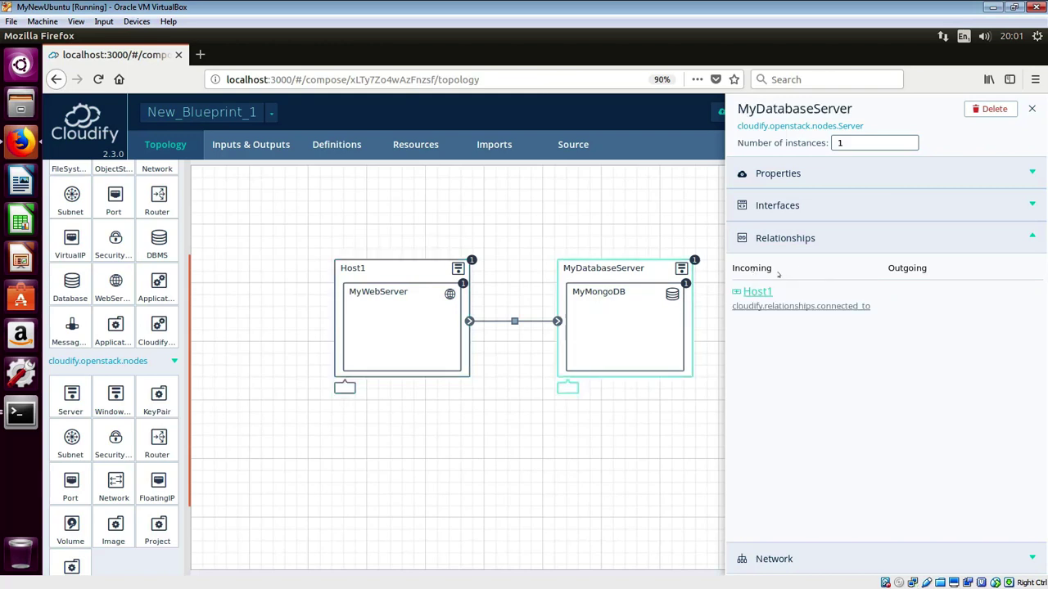
drag(776, 268, 727, 275)
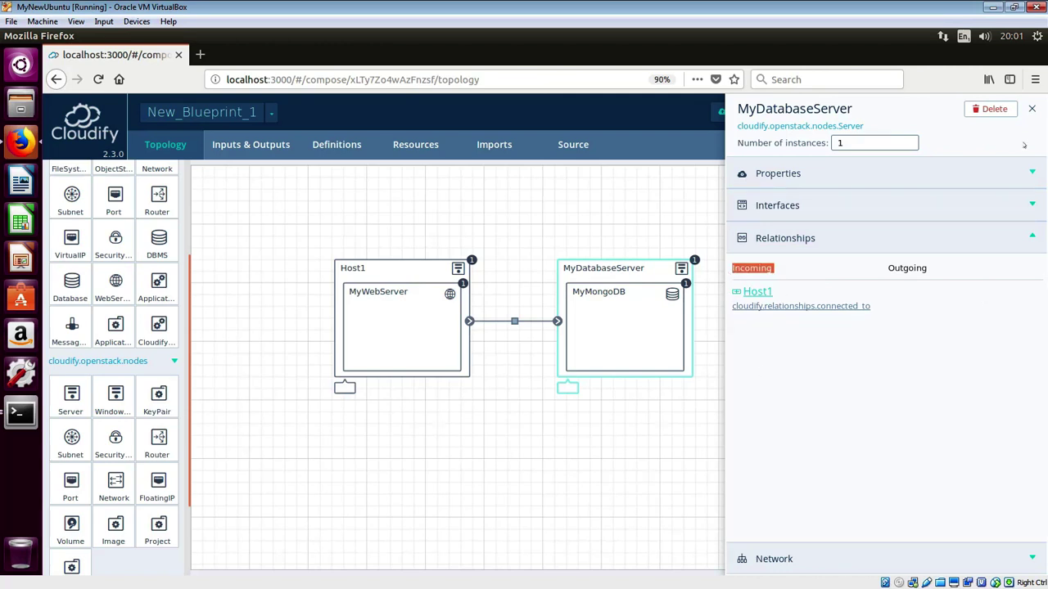
click(1034, 108)
click(1034, 109)
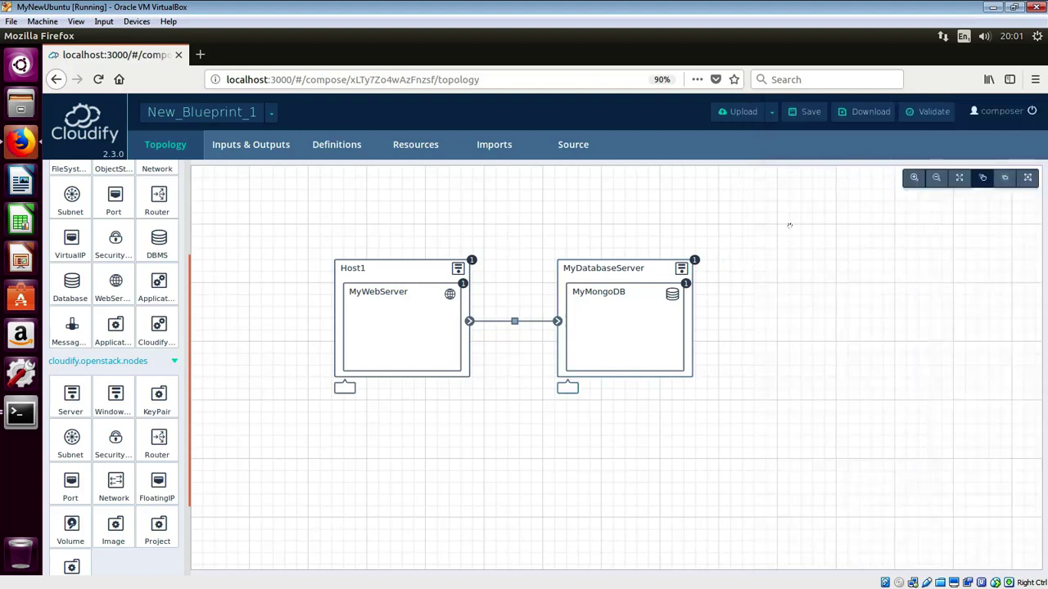
- Examine the YAML source for the four node templates and the relationships of MyWebServer and Host1
click(573, 144)
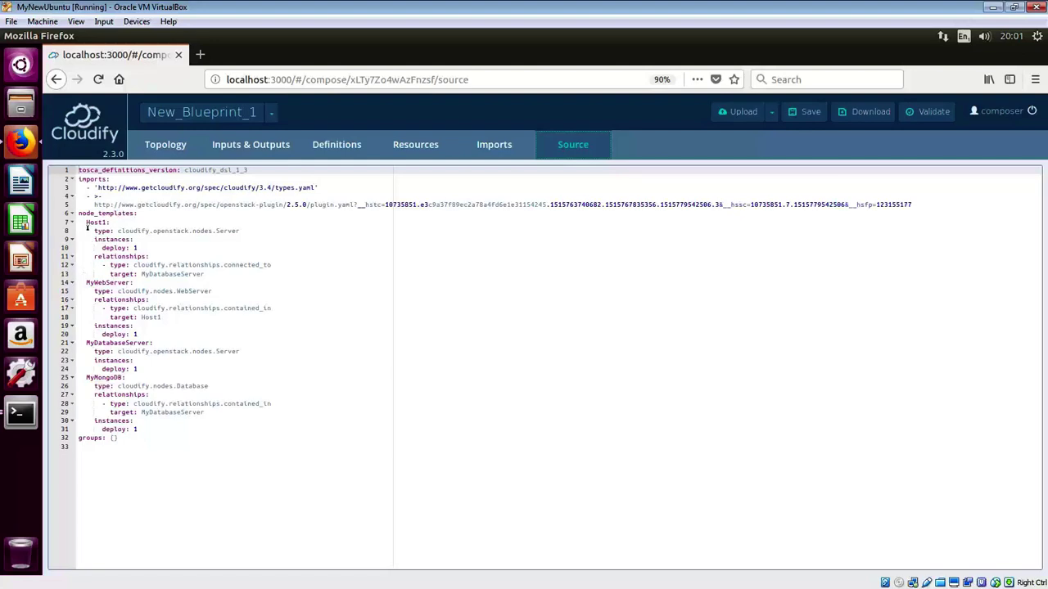
drag(87, 226, 156, 337)
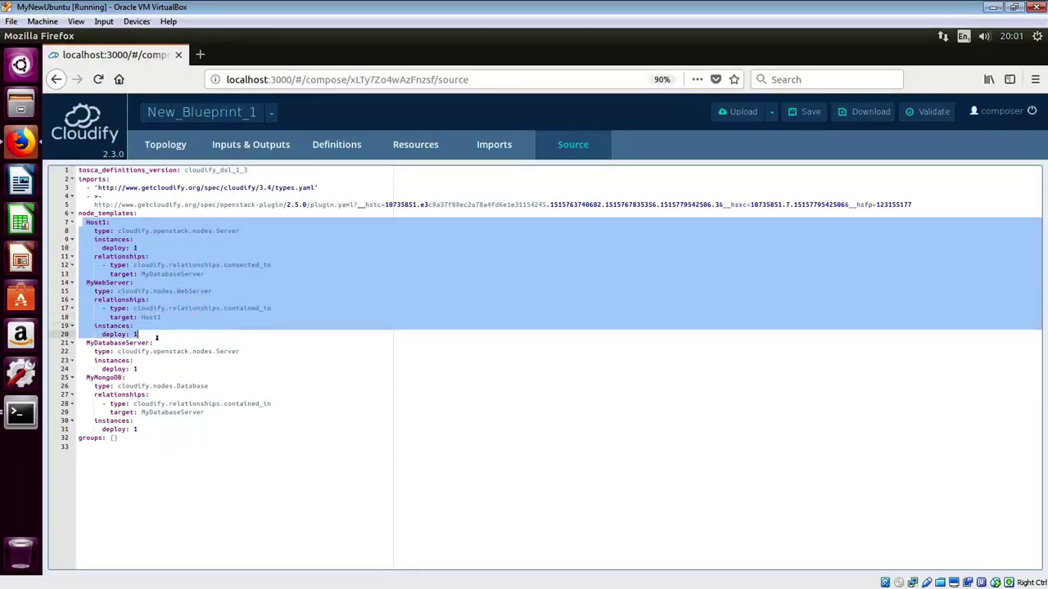
drag(86, 343, 162, 429)
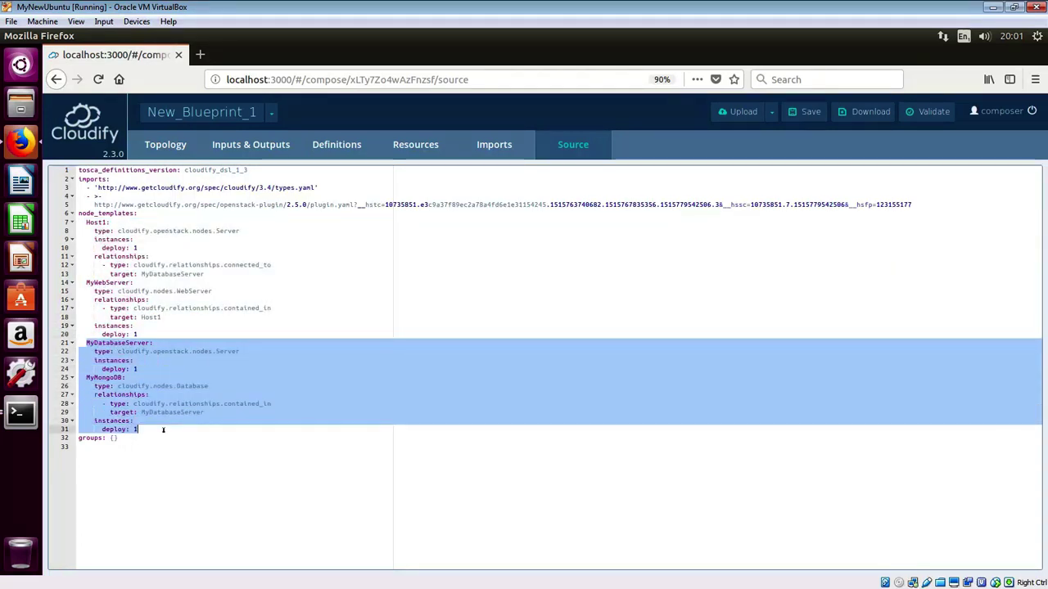
click(159, 360)
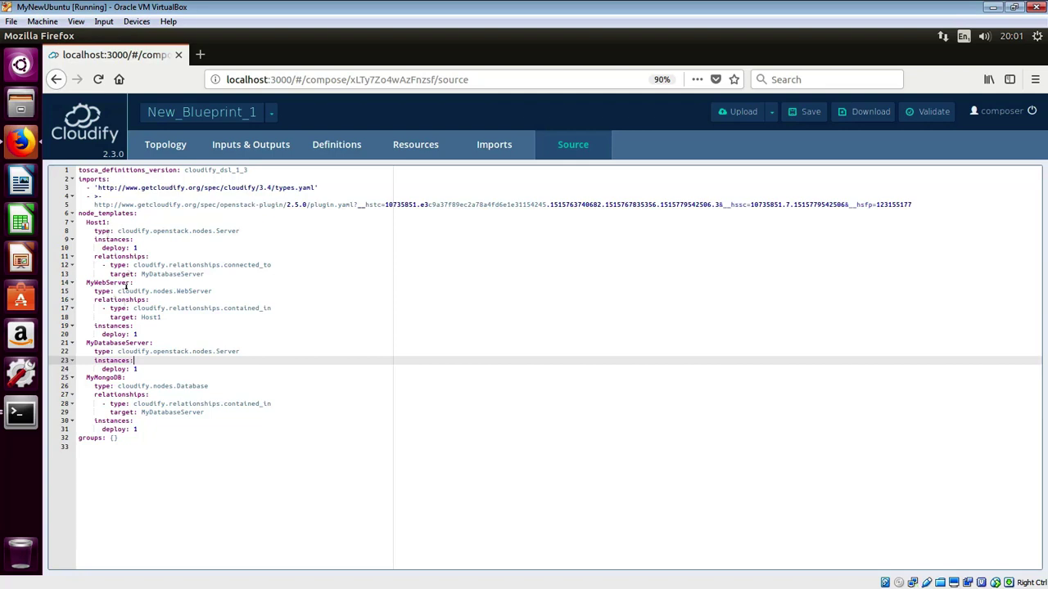
drag(135, 284, 88, 283)
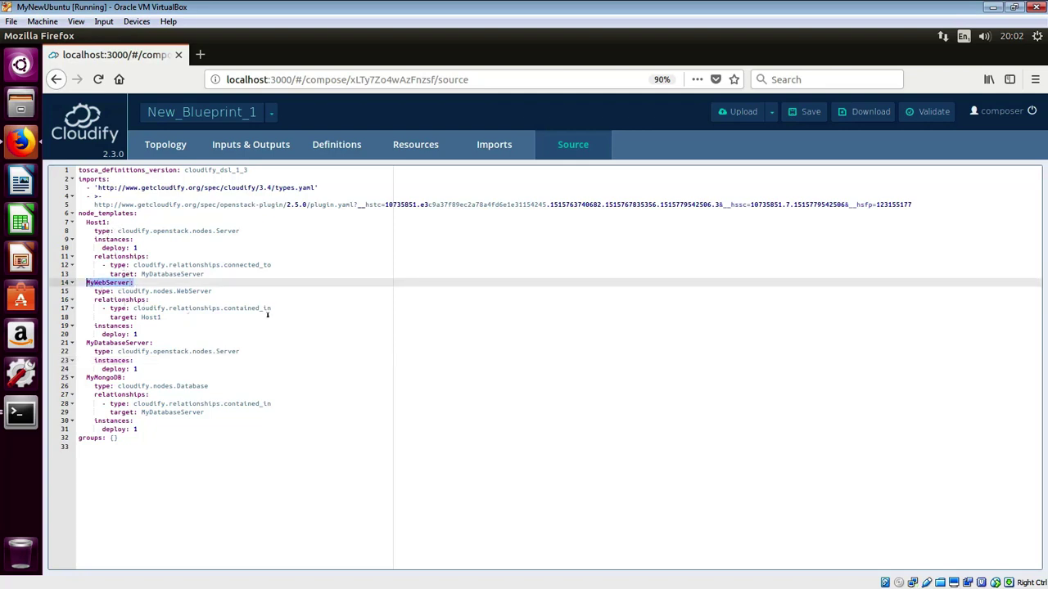
drag(134, 309, 277, 311)
drag(139, 317, 171, 321)
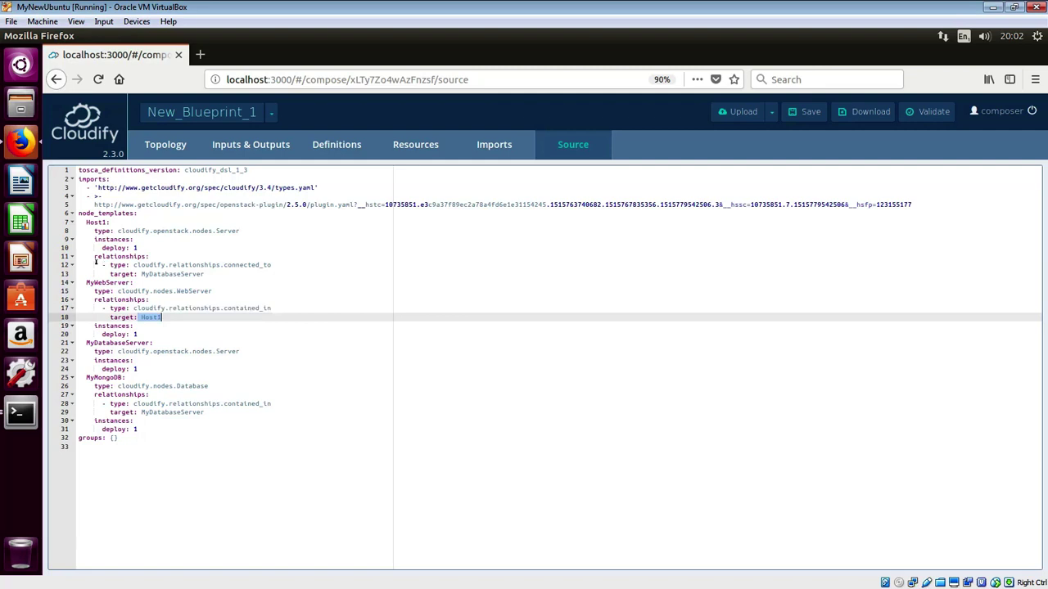
drag(95, 259, 147, 259)
click(141, 275)
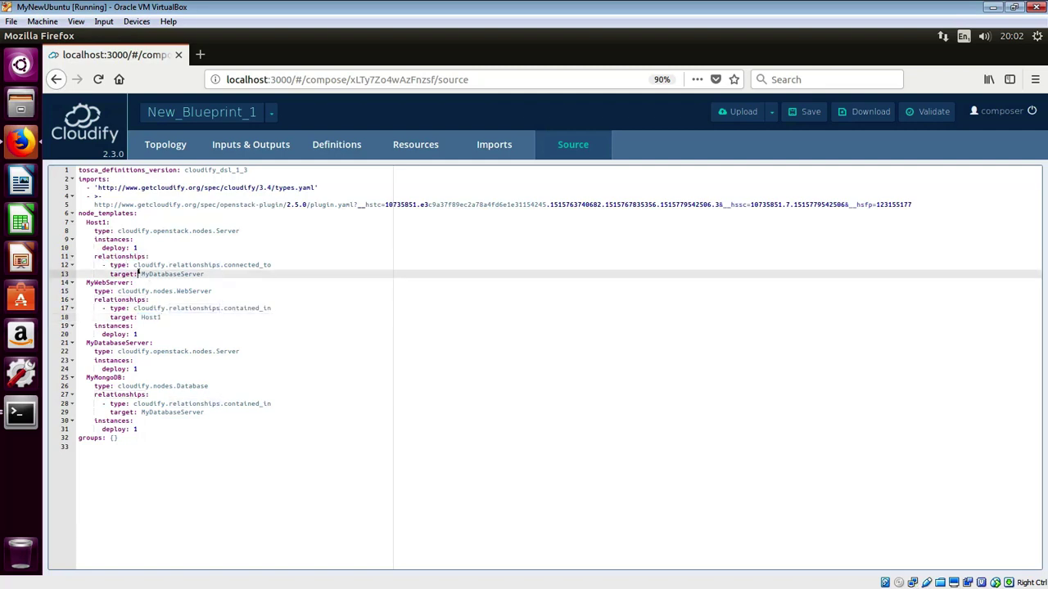
click(135, 265)
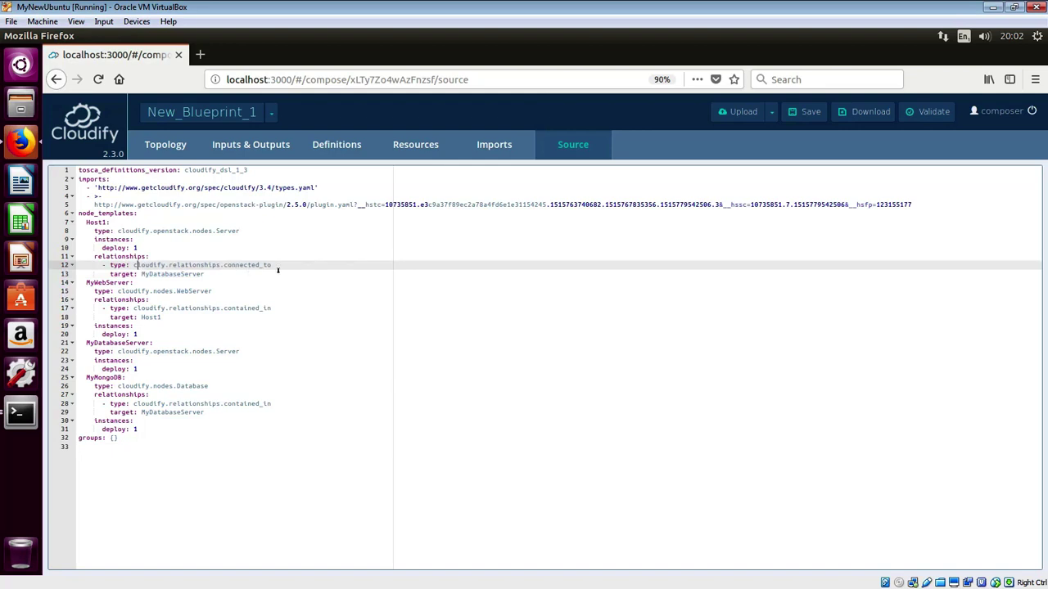
- Examine the YAML source for Host1's connection target and the MyDatabaseServer and MyMongoDB templates with their relationships
double_click(144, 275)
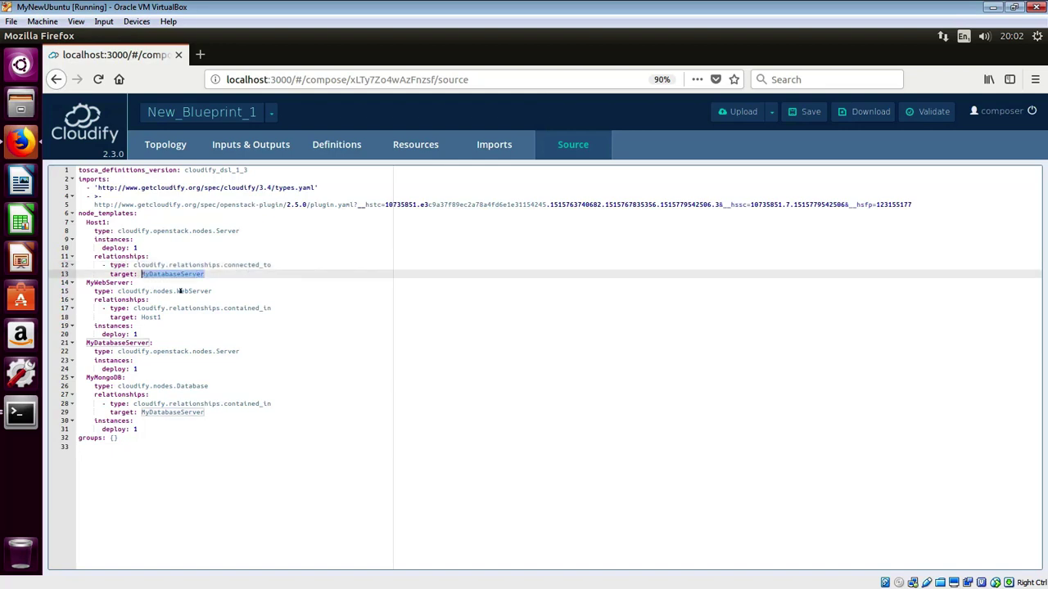
click(150, 405)
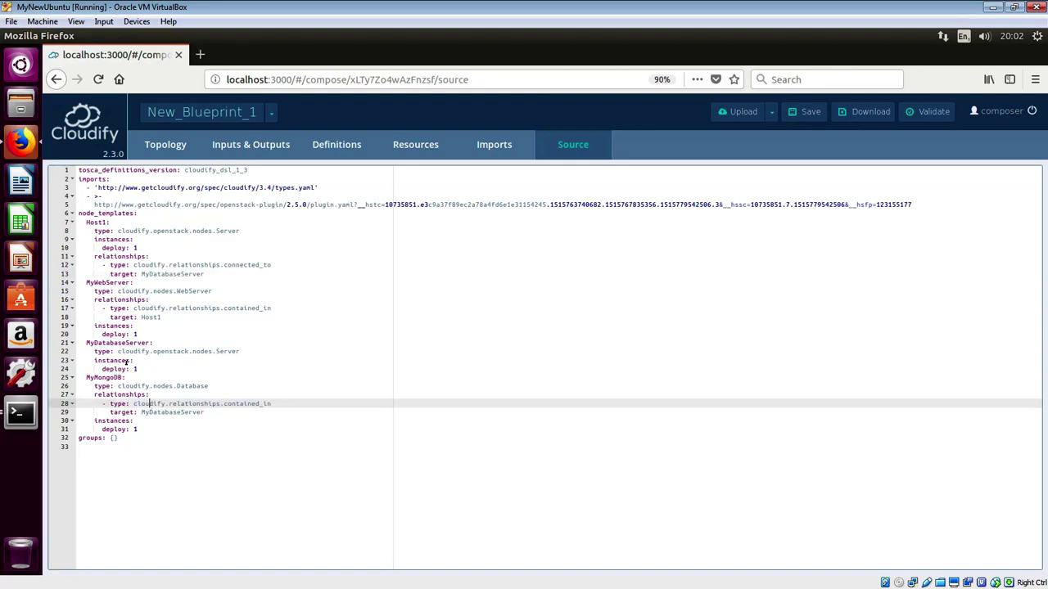
drag(86, 343, 162, 434)
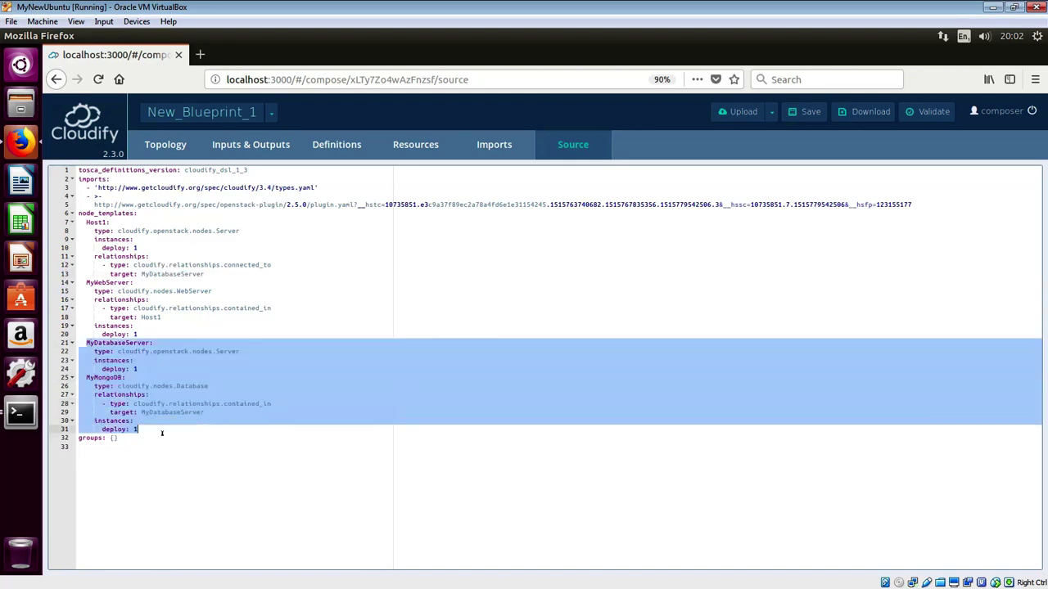
click(164, 354)
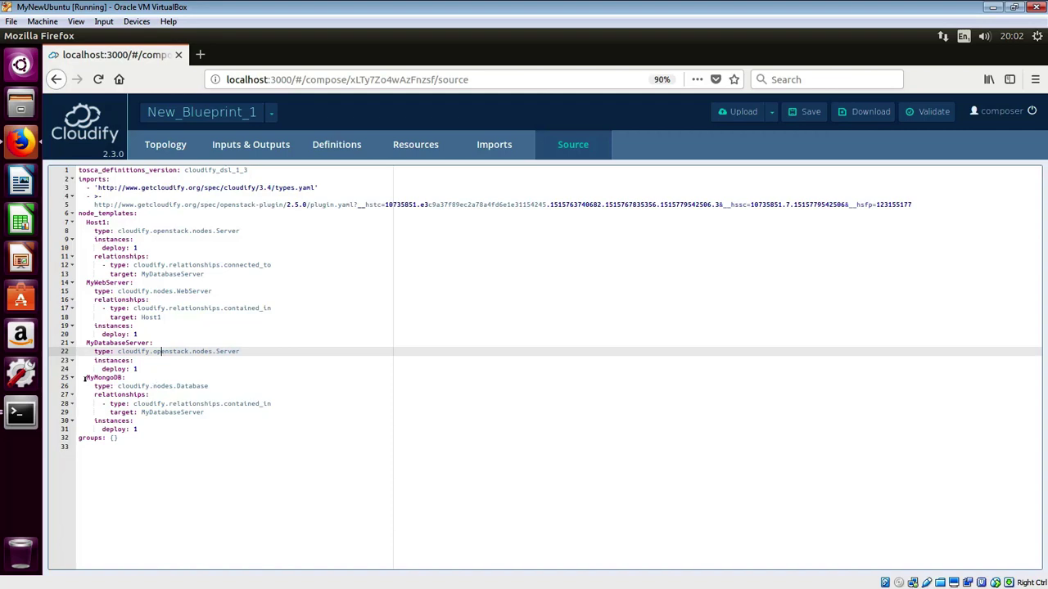
drag(86, 379, 277, 406)
drag(205, 413, 141, 414)
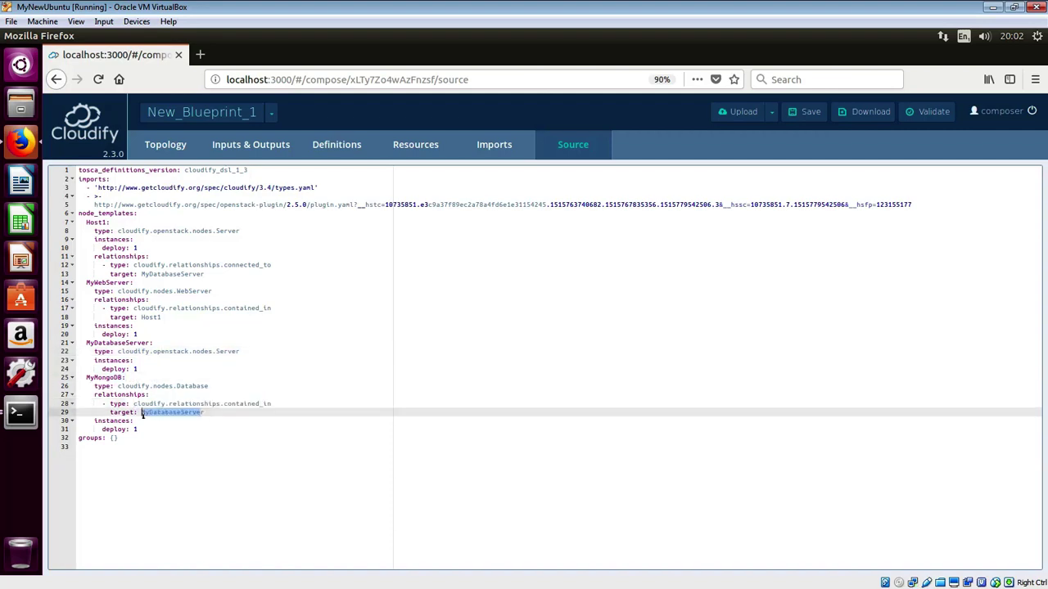
click(186, 403)
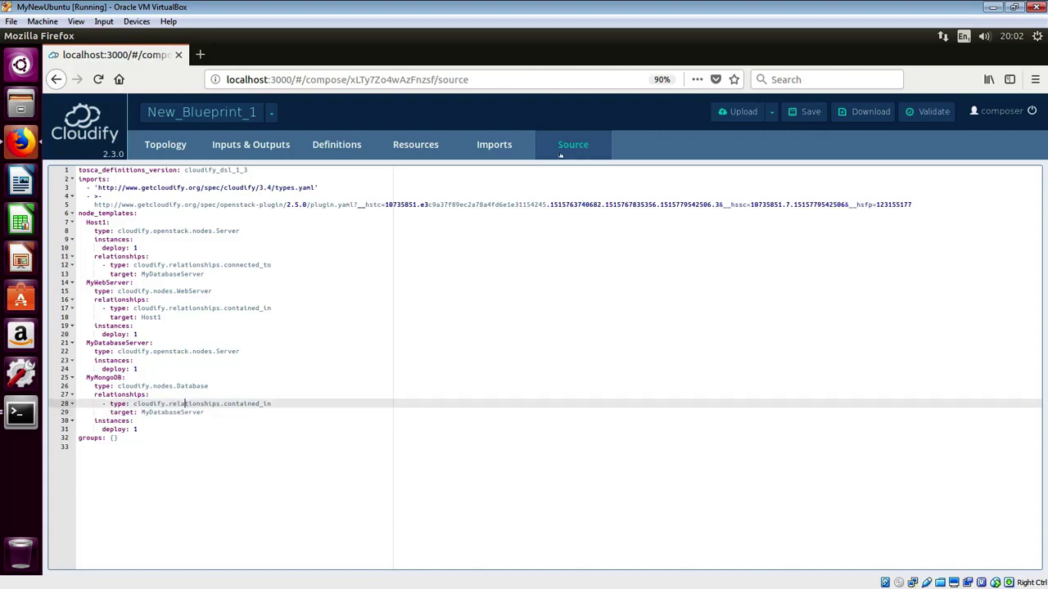
- Return to the topology, open Host1's properties and inspect the description of its flavor property
click(188, 152)
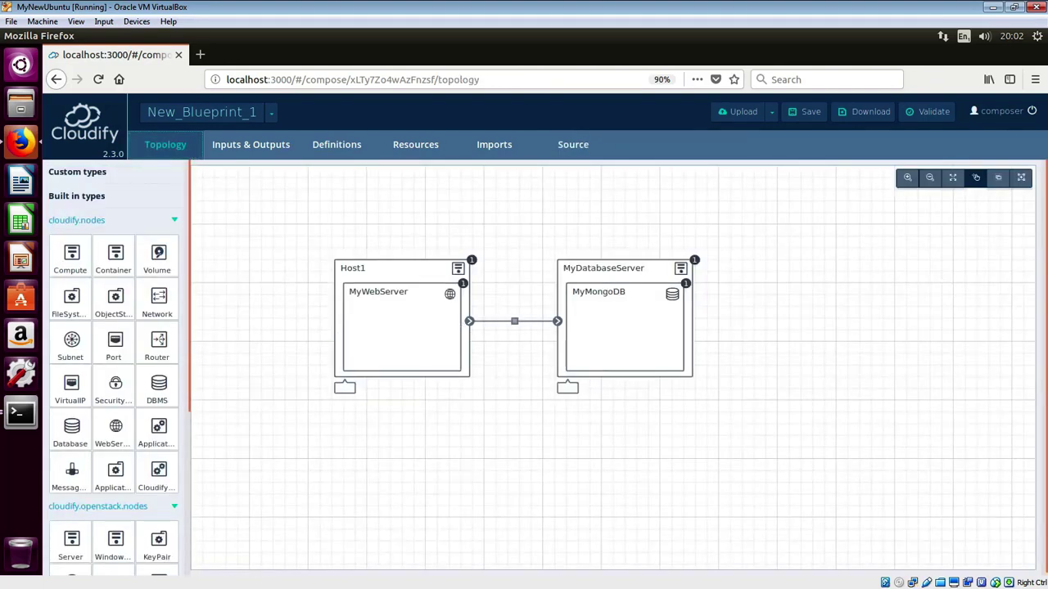
click(403, 279)
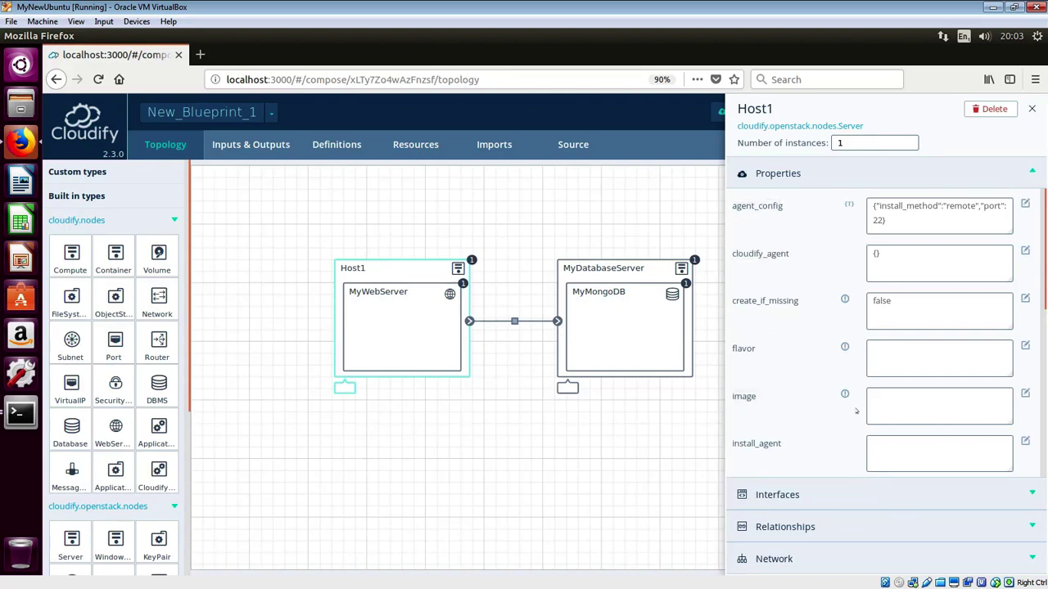
click(897, 360)
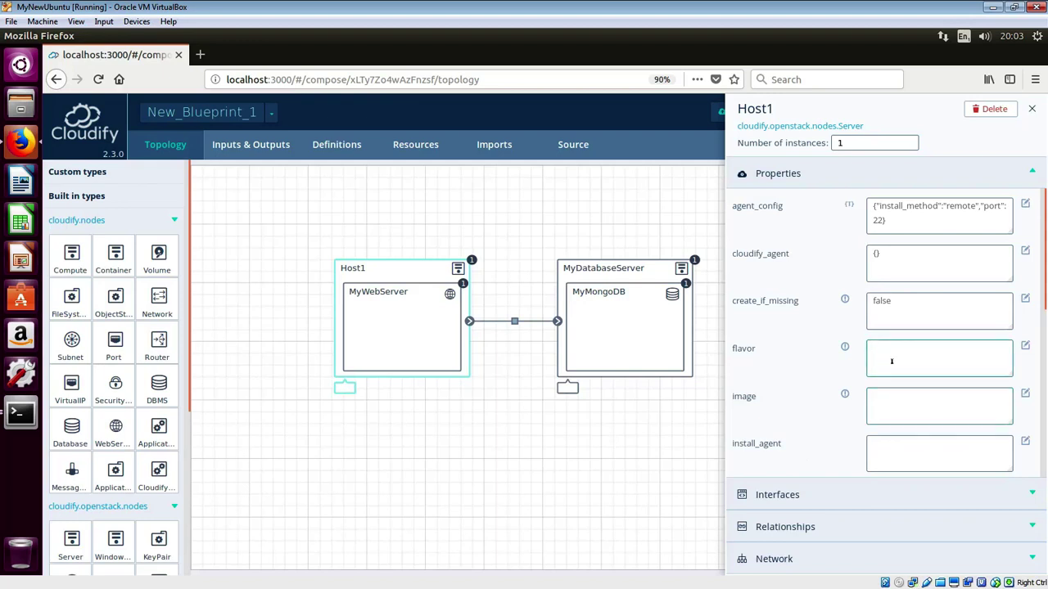
click(1025, 347)
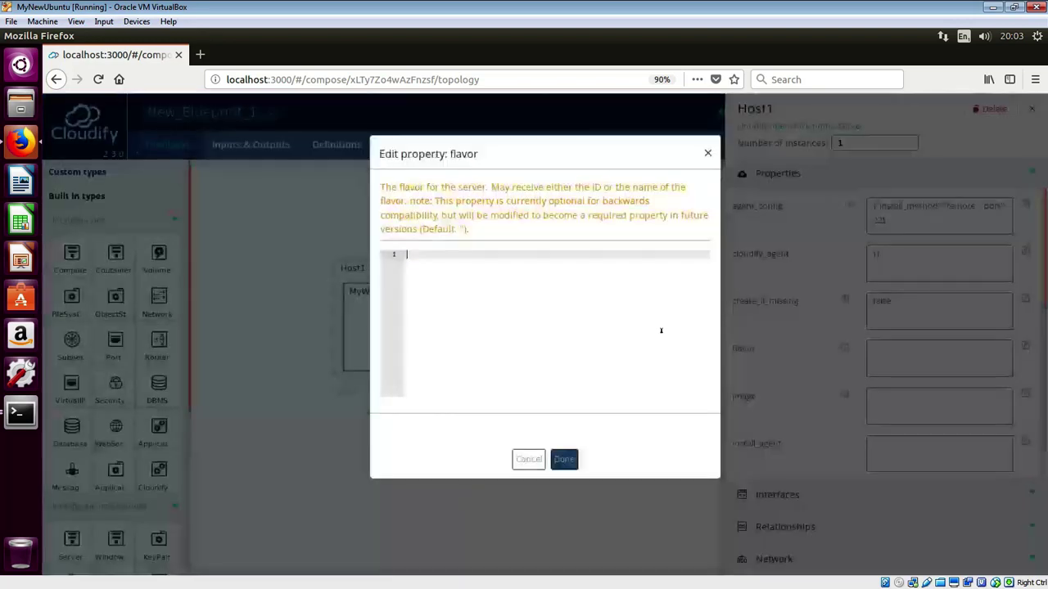
click(564, 460)
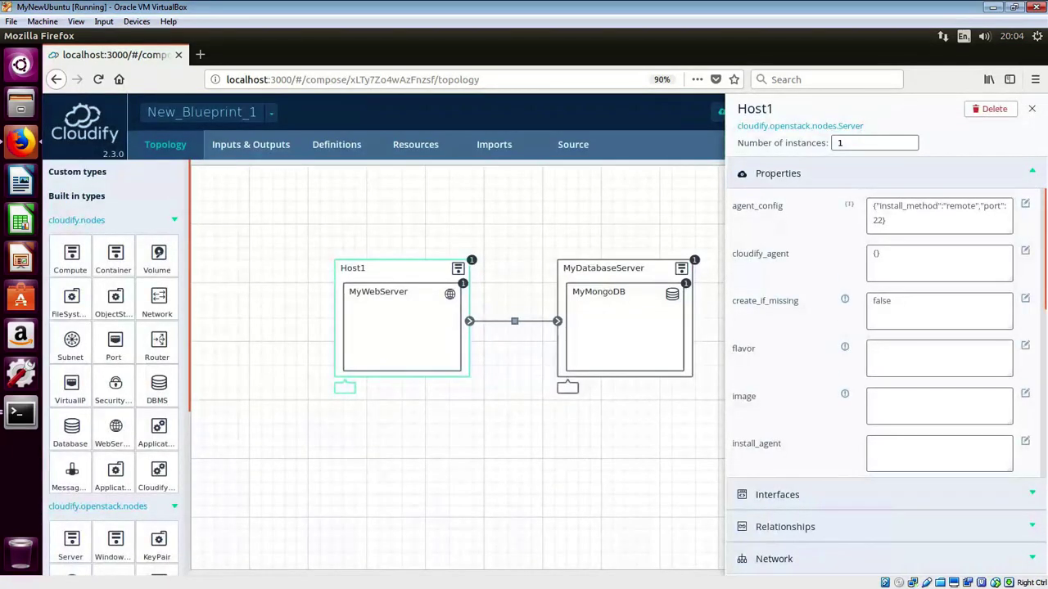
click(882, 354)
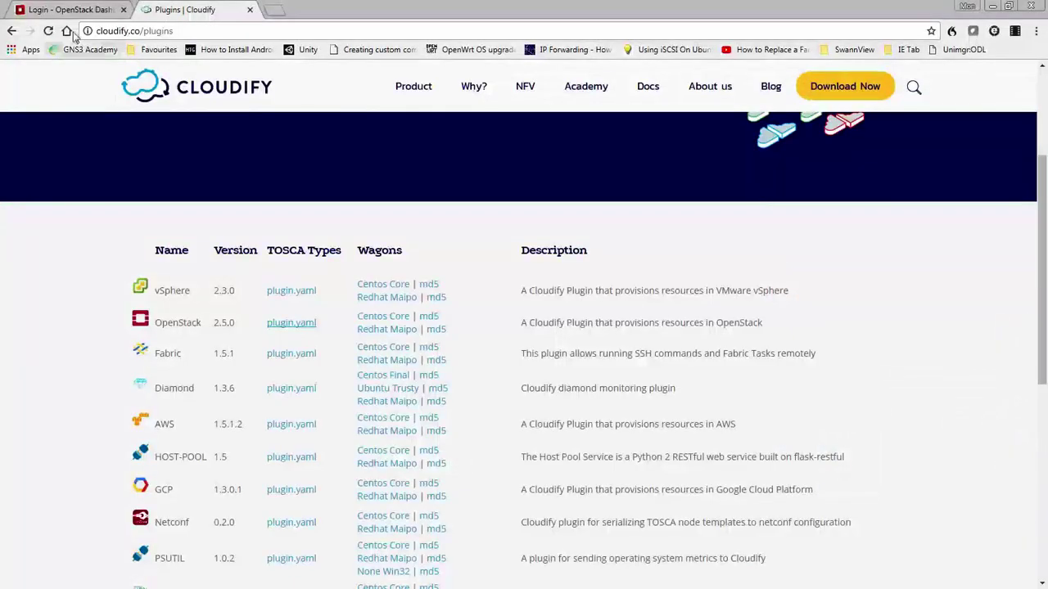
- Switch to the OpenStack dashboard, sign in with the prefilled credentials and view the available flavours and images
click(72, 10)
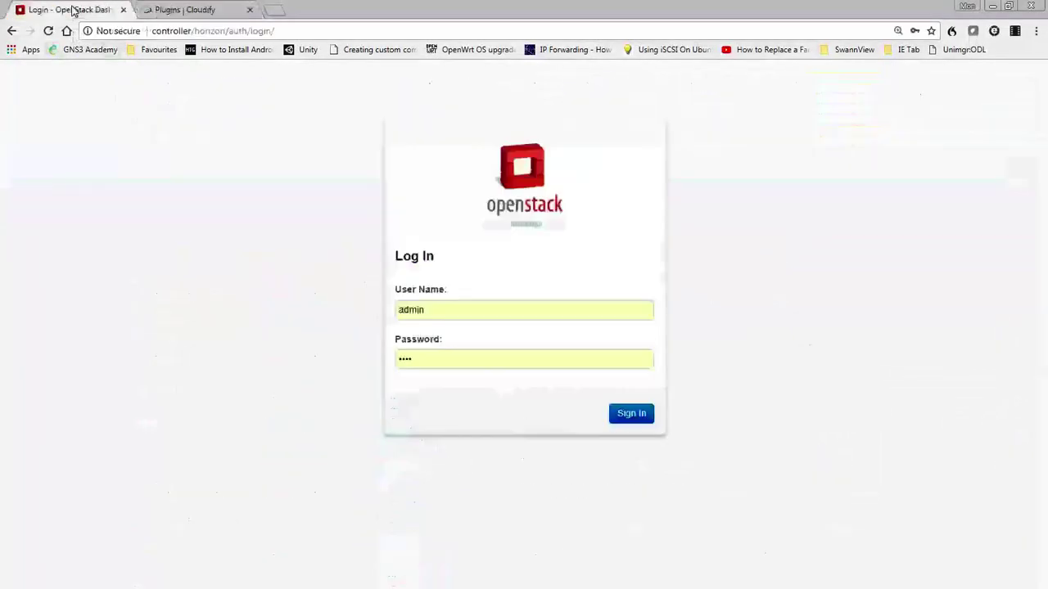
click(626, 417)
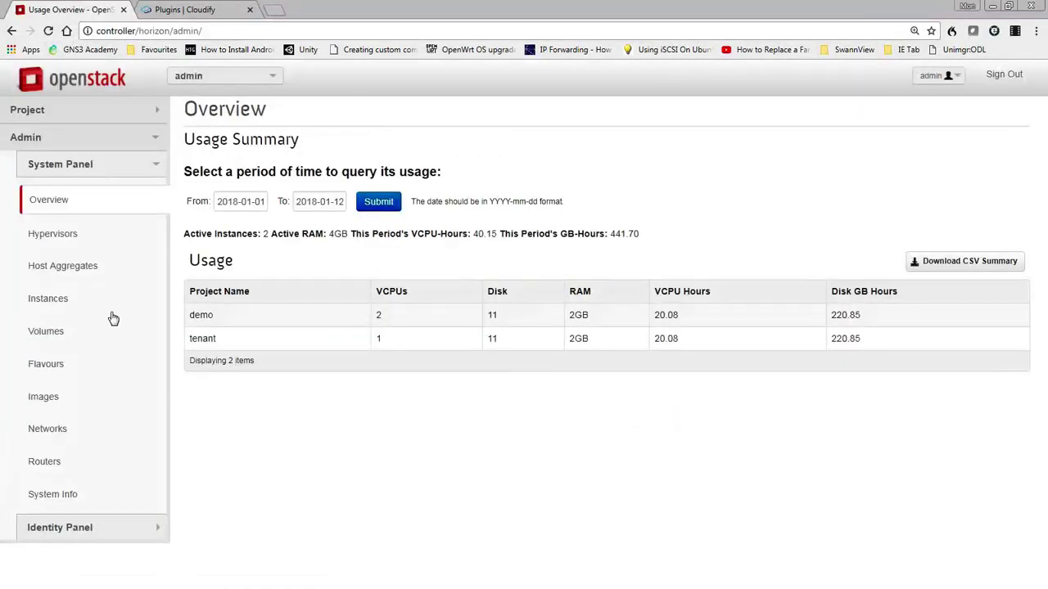
click(43, 366)
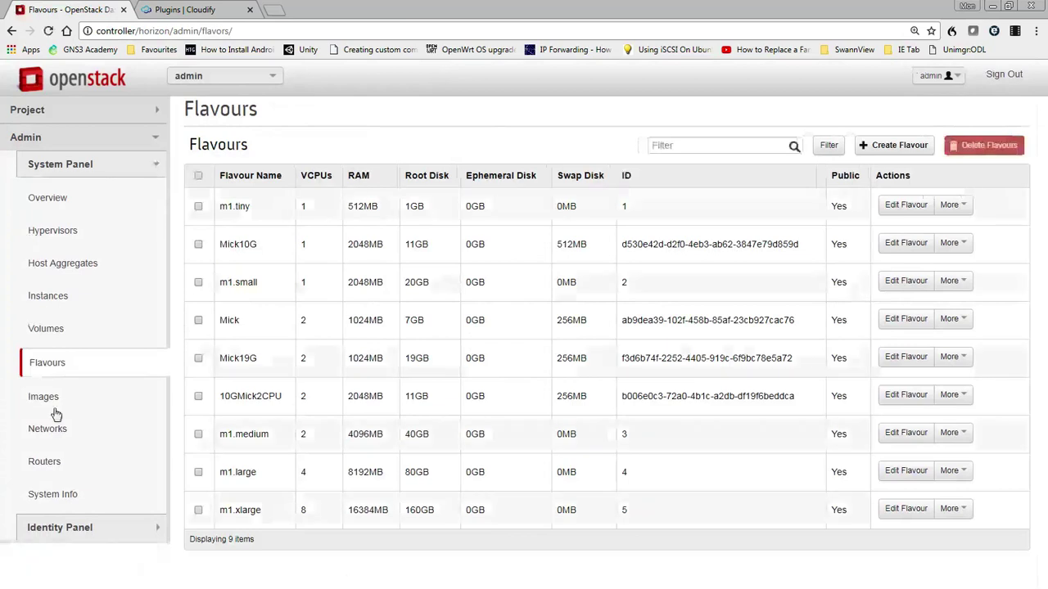
click(47, 400)
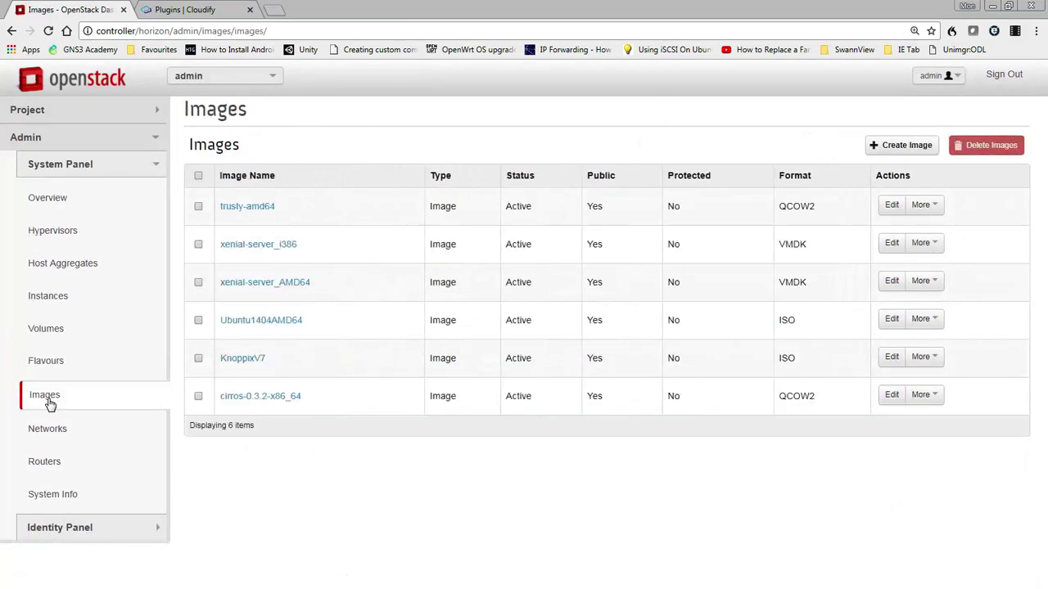
- Copy the Mick10G flavour's ID from the OpenStack dashboard and paste it into Host1's flavor property in Cloudify Composer
click(62, 366)
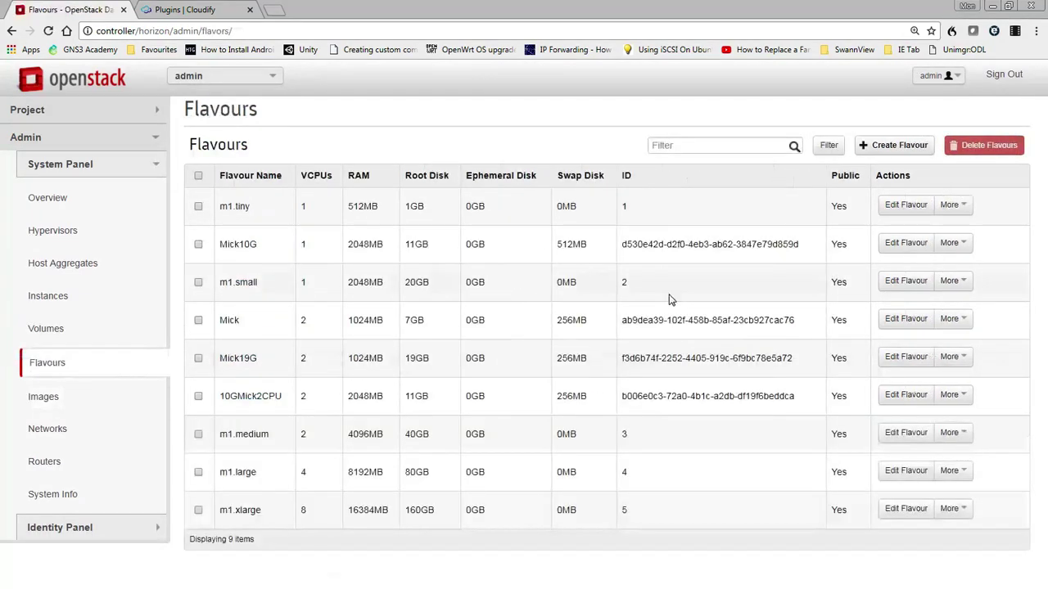
drag(622, 244, 810, 255)
key(ctrl+c)
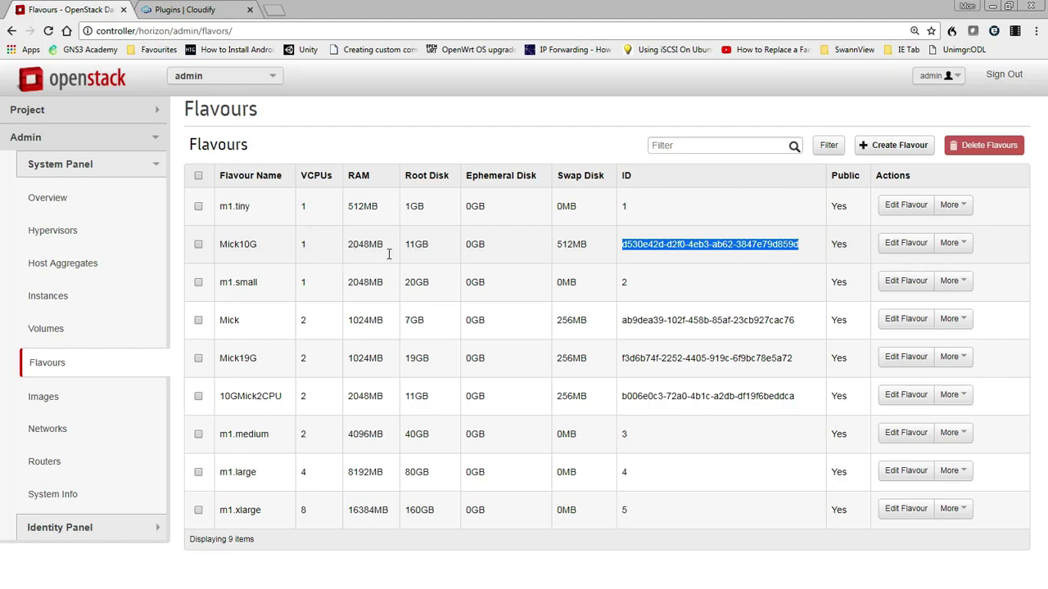
right_click(768, 247)
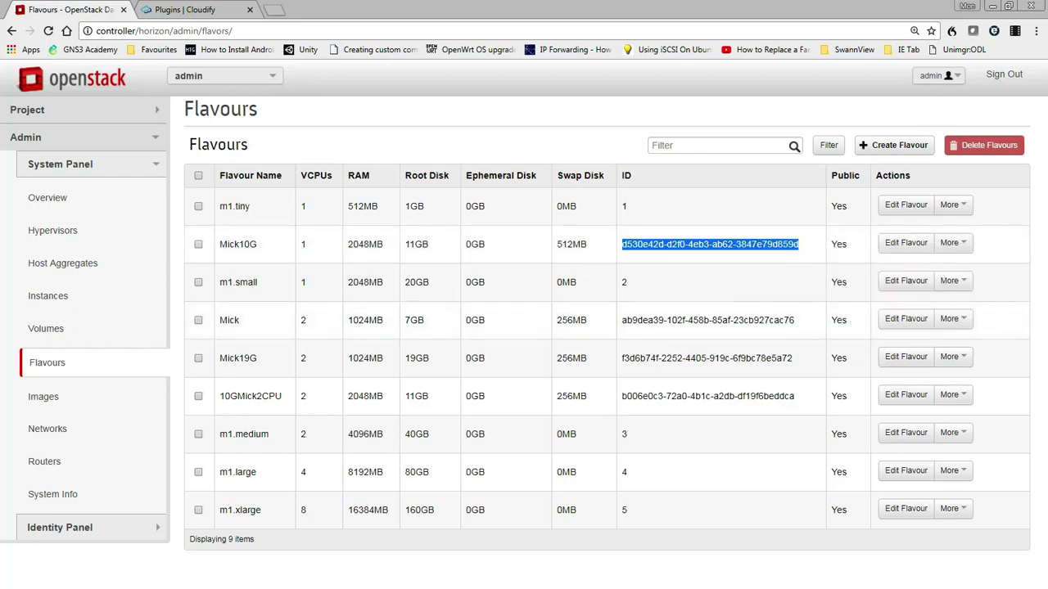
key(alt+Tab)
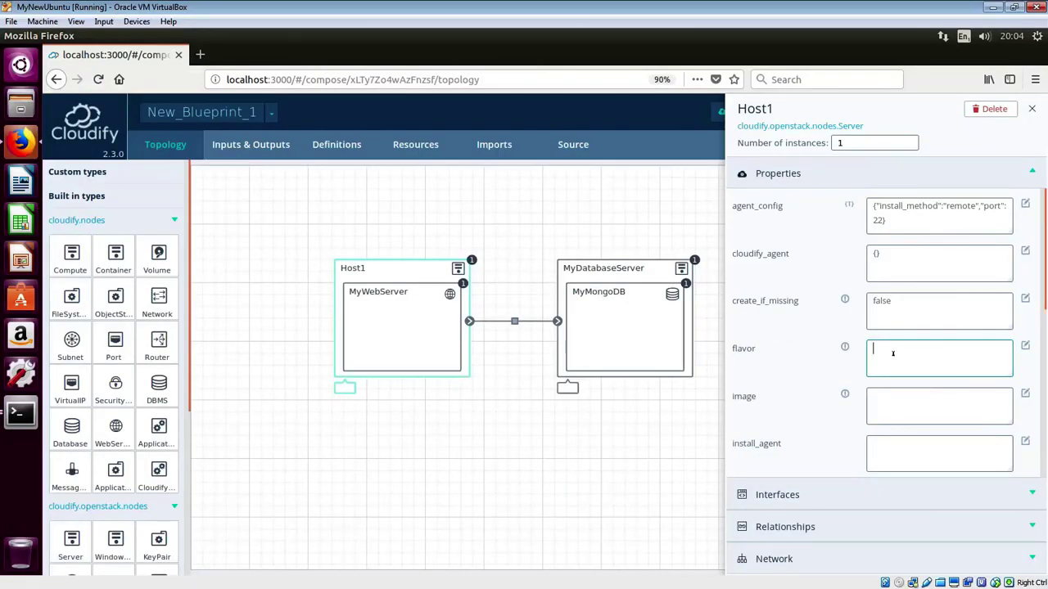
key(ctrl+v)
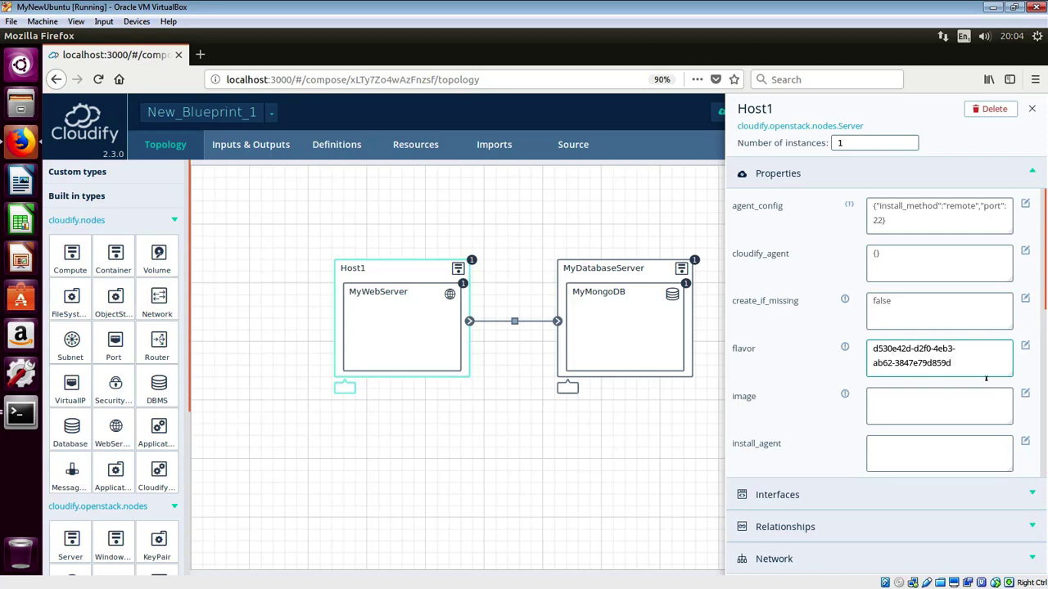
- Switch from Host1's image property to the OpenStack dashboard and copy the ID of the trusty-amd64 image
click(957, 404)
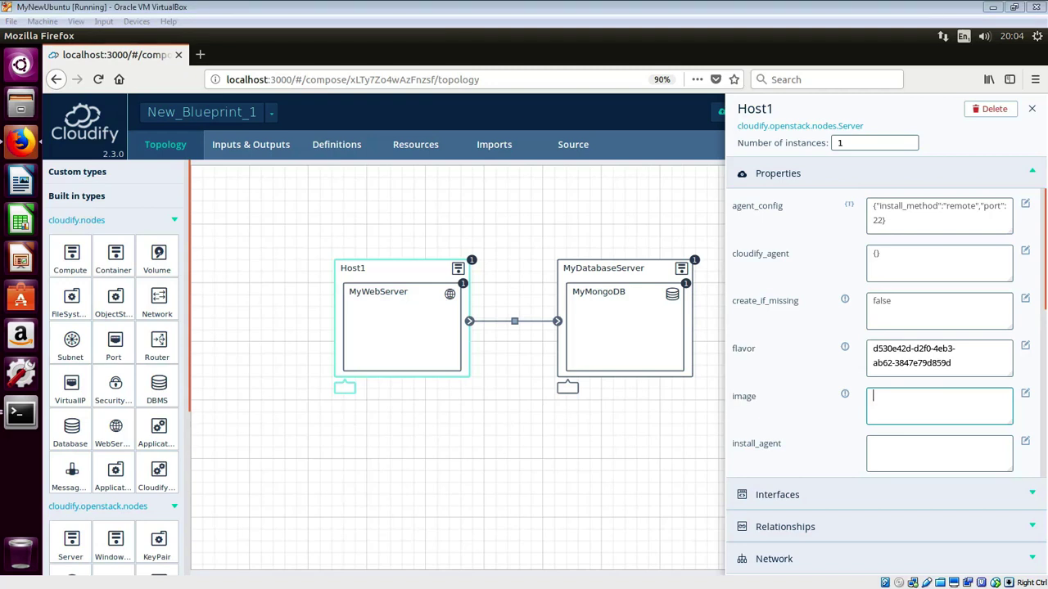
key(alt+Tab)
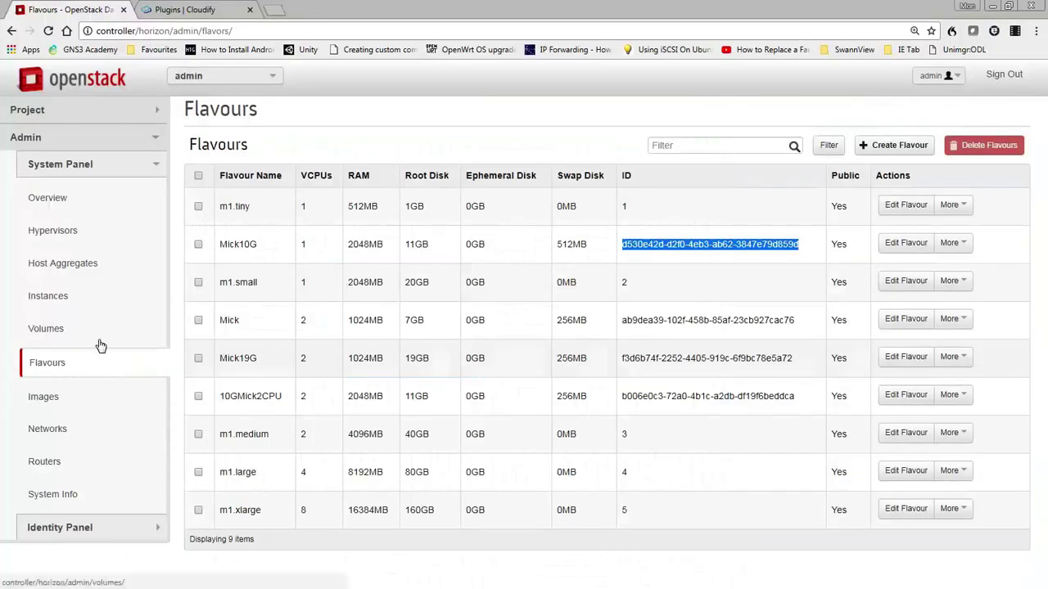
click(53, 398)
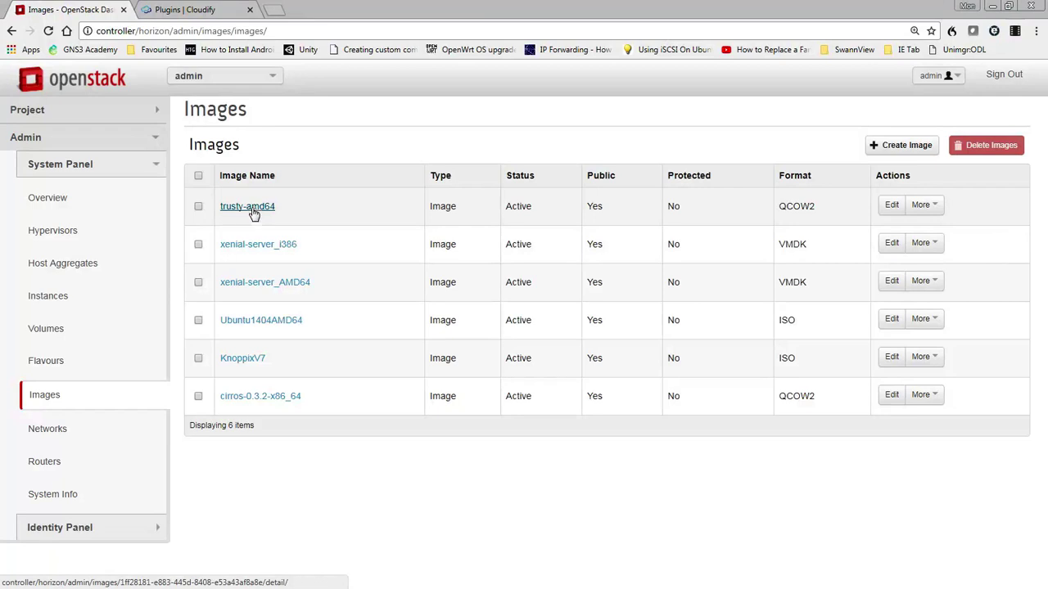
click(252, 208)
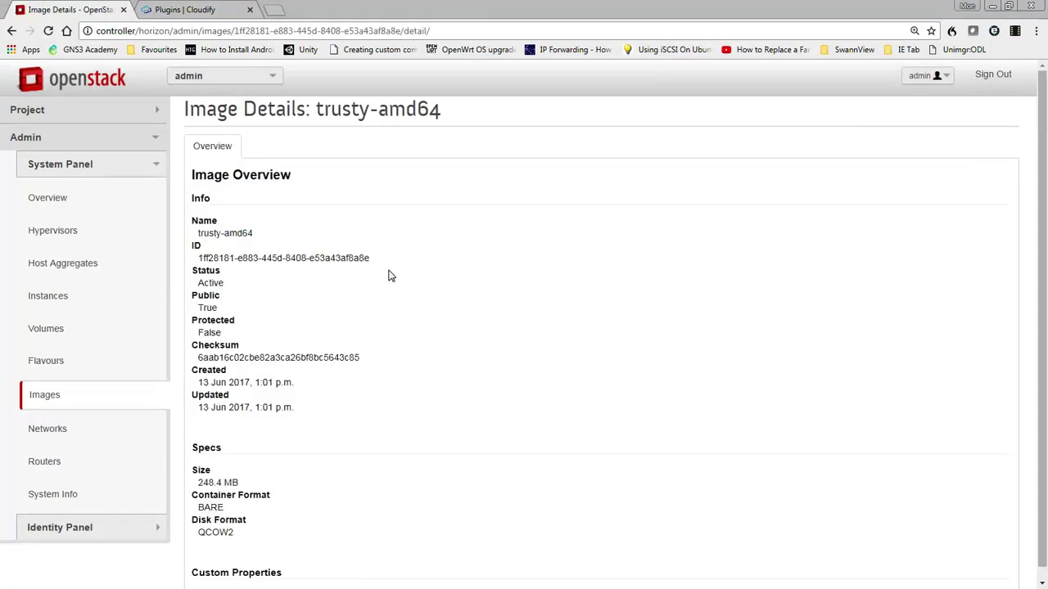
drag(372, 260, 203, 266)
key(ctrl+c)
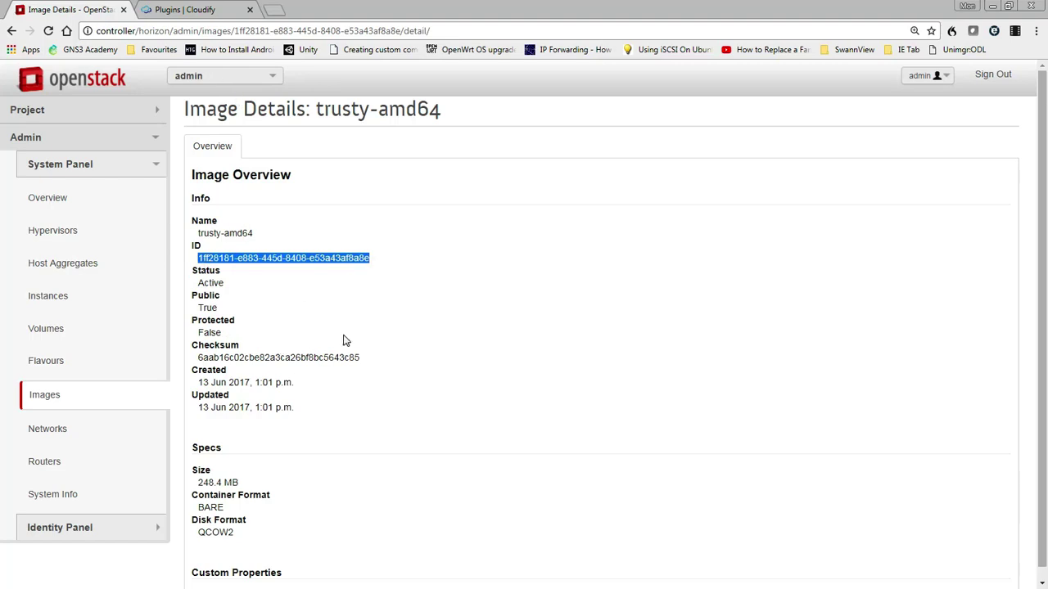
- Switch back to Cloudify Composer, paste the copied image ID into Host1's image property and close the node details
key(alt+Tab)
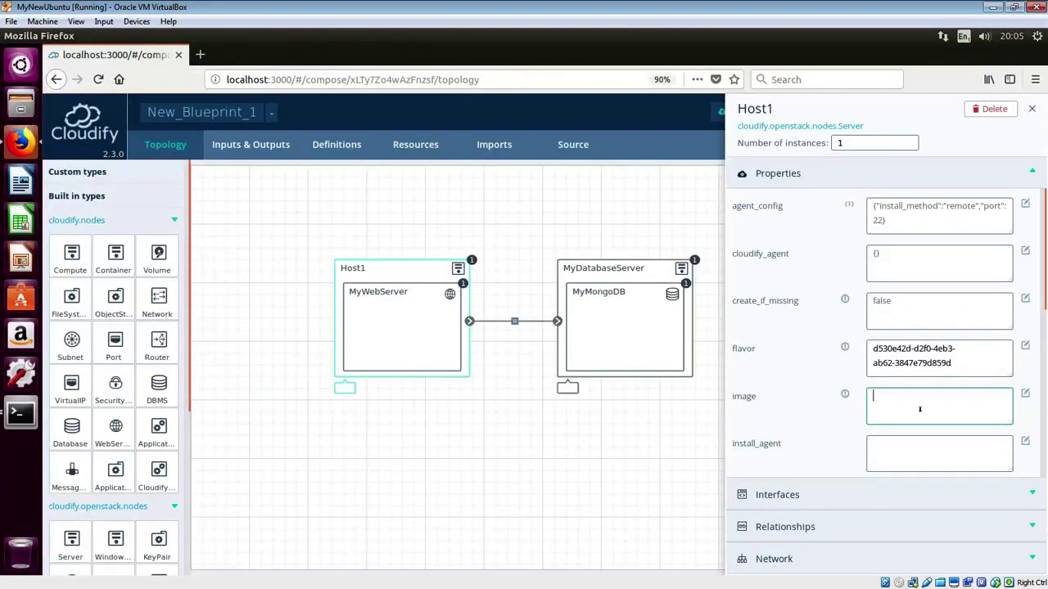
click(919, 409)
key(ctrl+v)
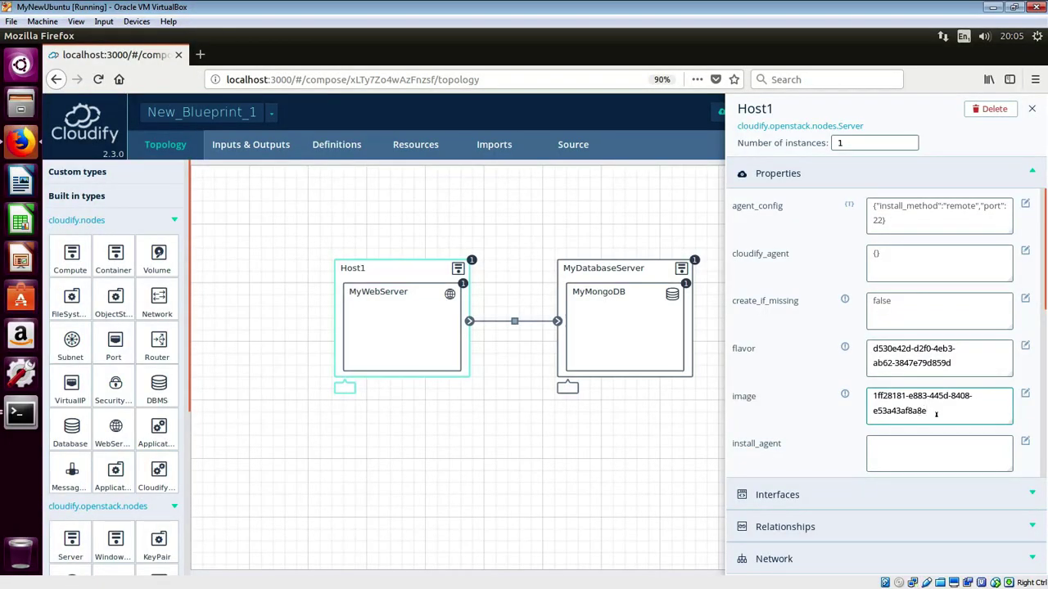
click(1031, 109)
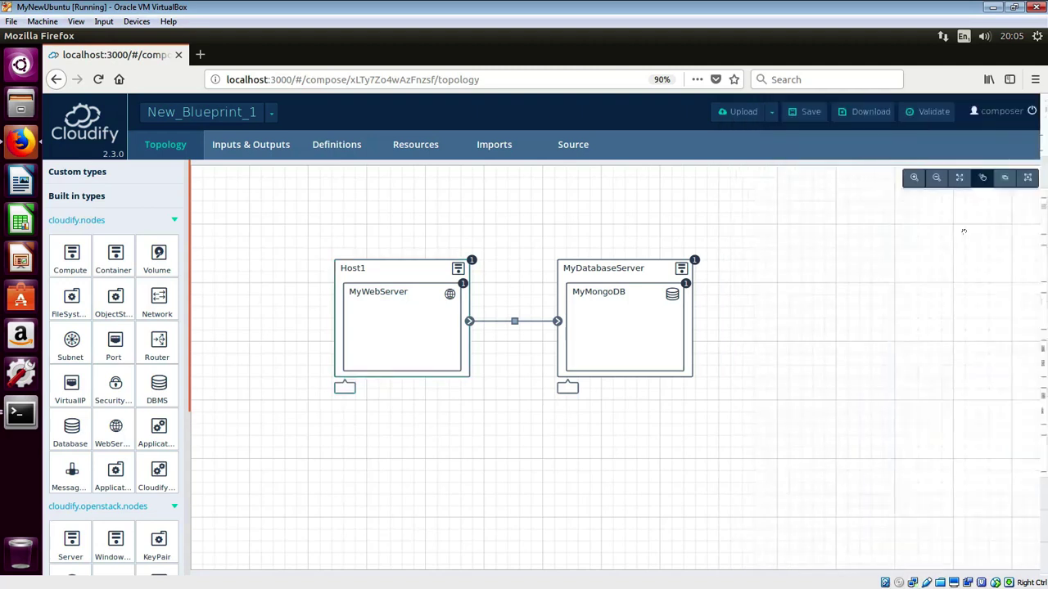
- Reopen Host1's details and review its remaining properties, network settings and cloudify_agent interface operations
click(425, 277)
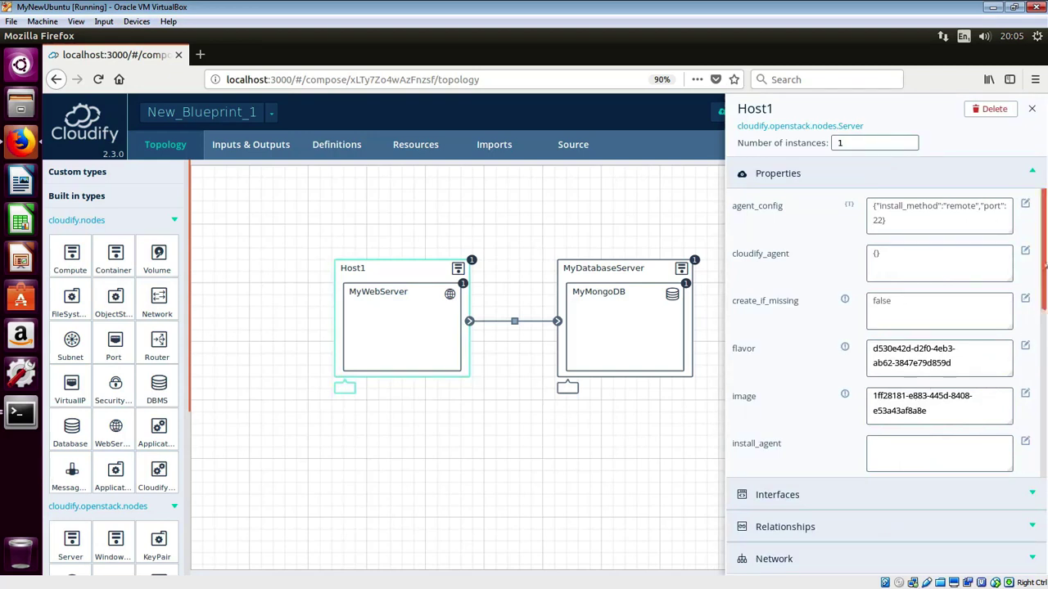
drag(1041, 267, 1038, 434)
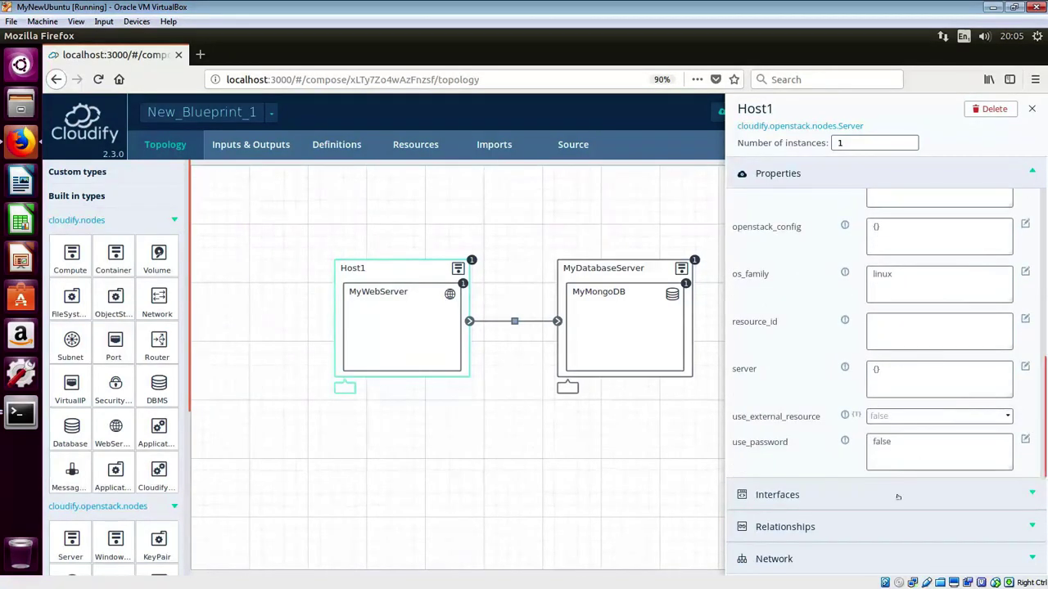
click(845, 561)
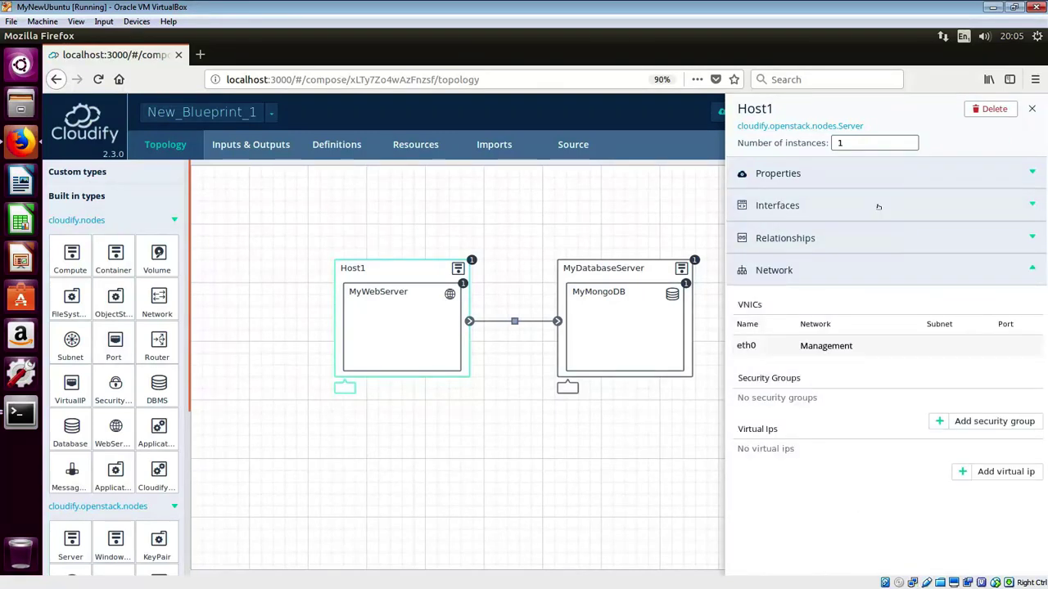
click(876, 206)
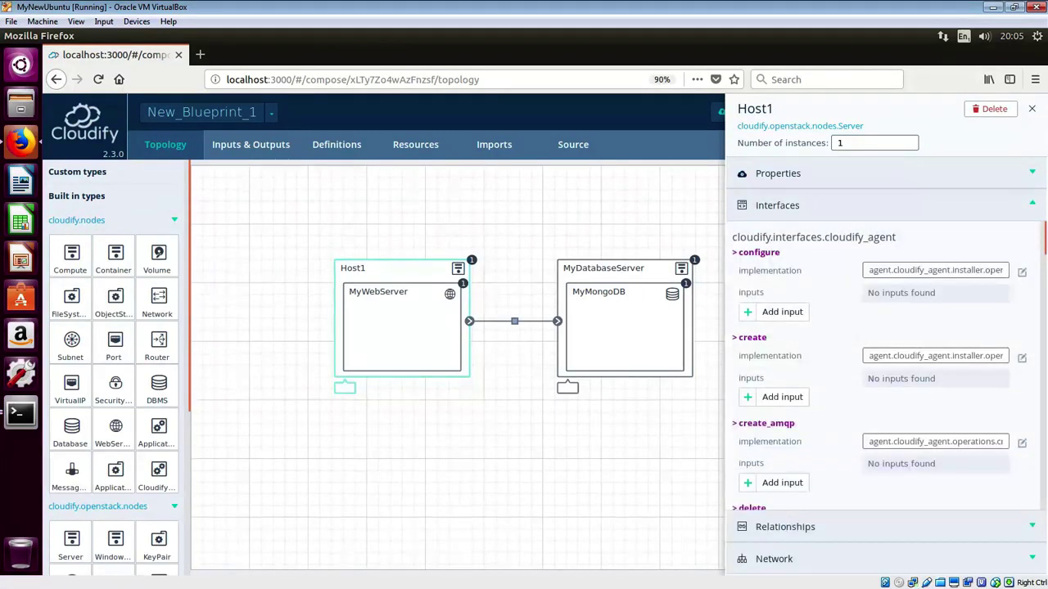
scroll(890, 365, down, 1)
scroll(890, 365, up, 1)
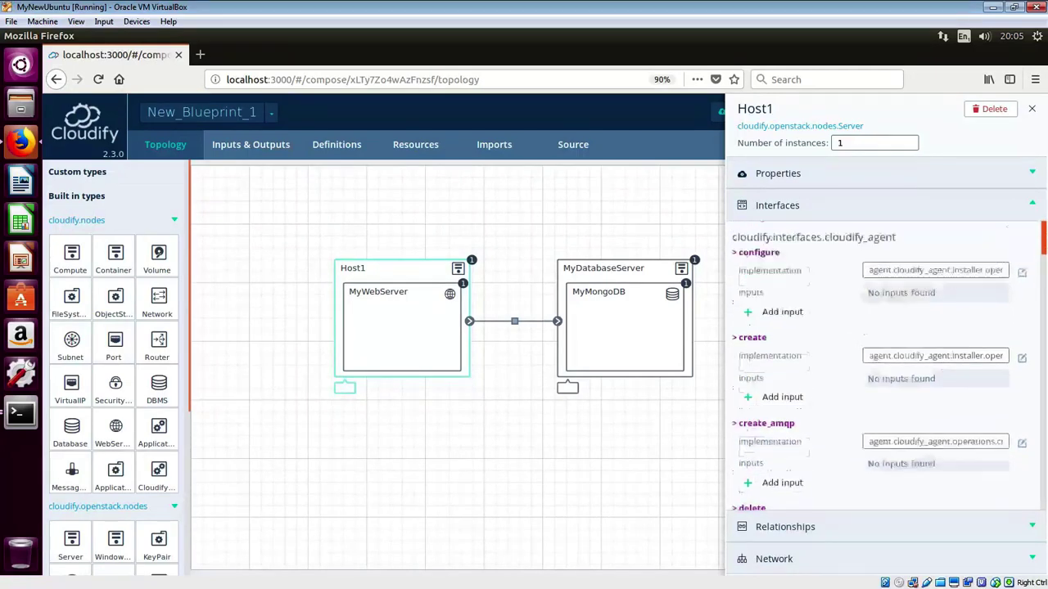
scroll(889, 365, down, 2)
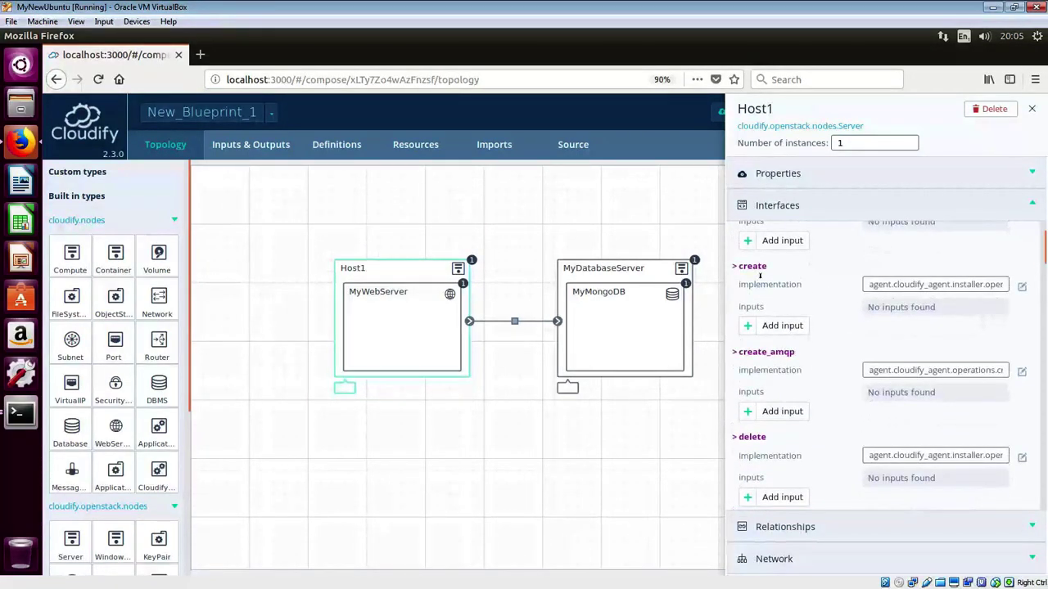
- Check the operation picker for the create implementation on Host1, cancel it and close the node details
click(1022, 288)
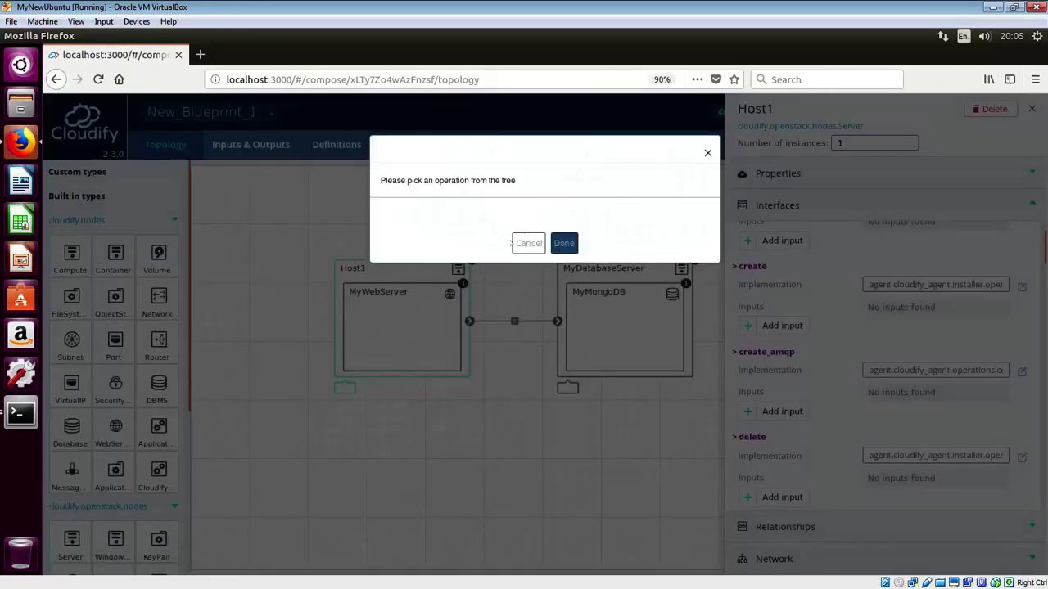
click(528, 243)
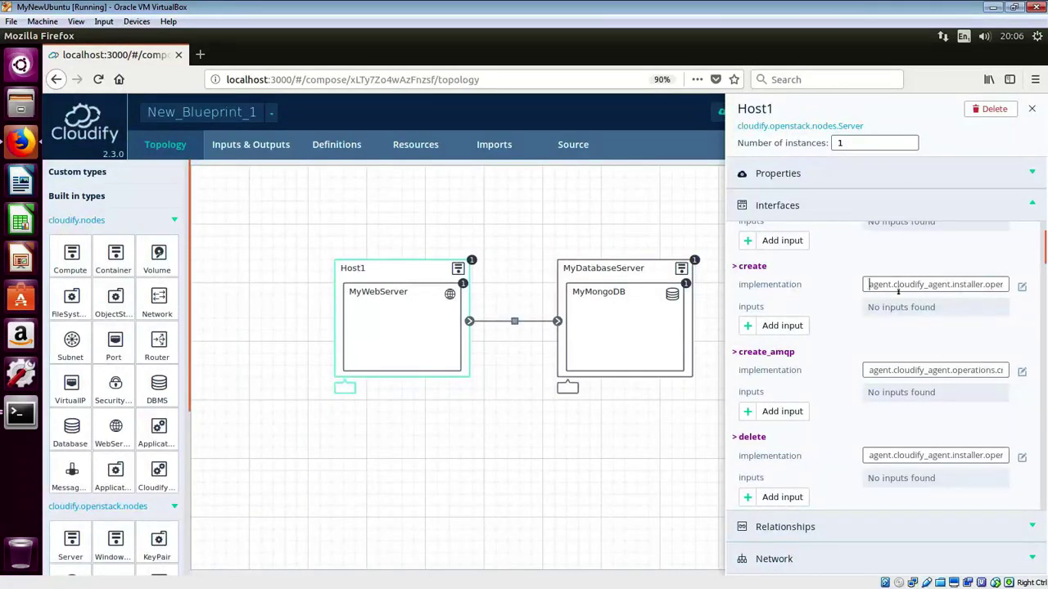
scroll(888, 311, up, 3)
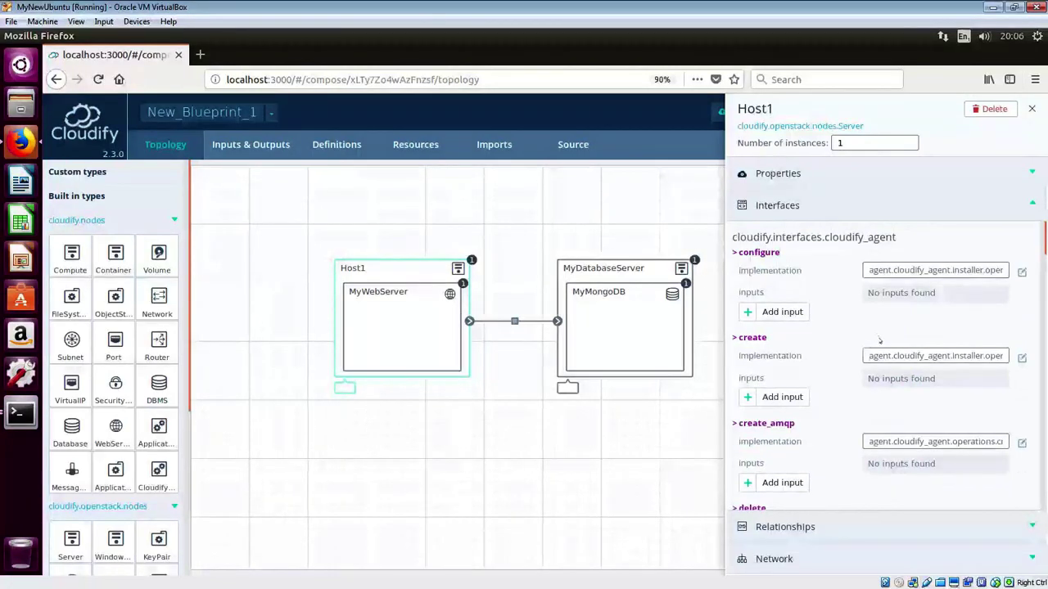
click(1032, 109)
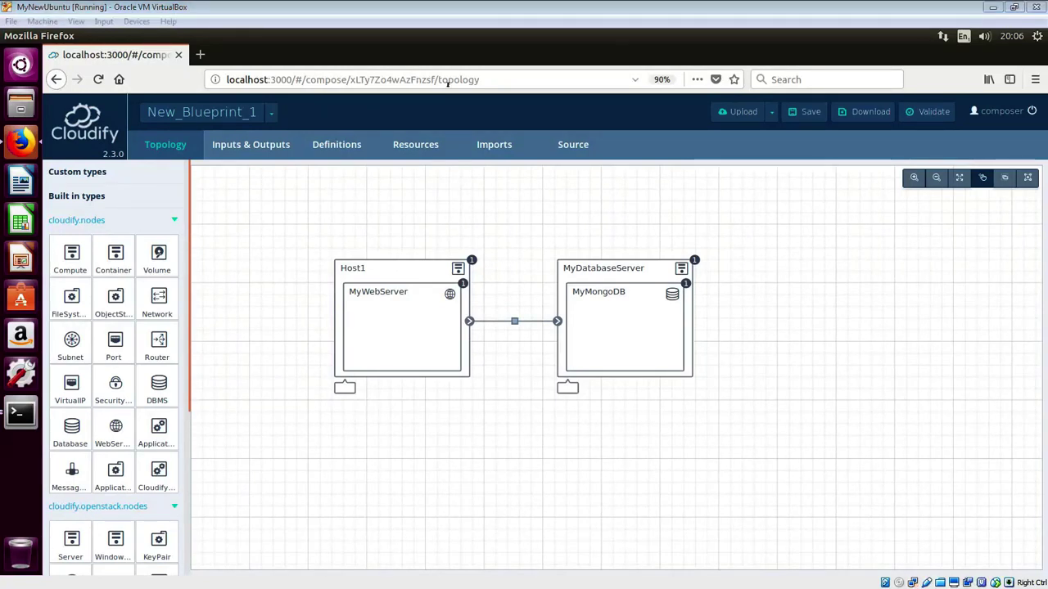
- Rename the blueprint to "MyOpenStackWebServerand DB" and save it
click(270, 112)
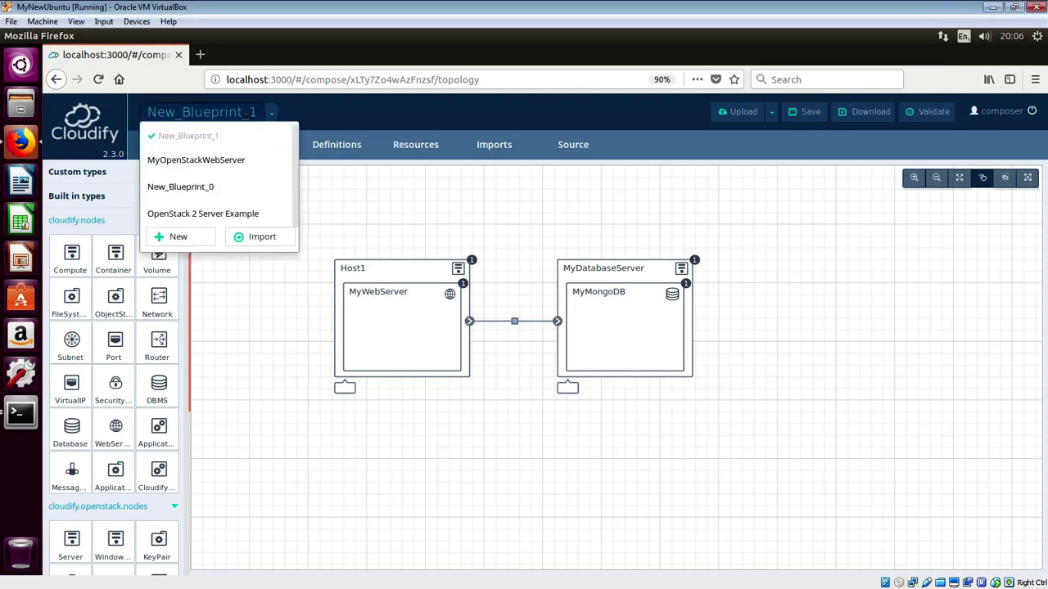
click(244, 115)
drag(243, 112, 121, 110)
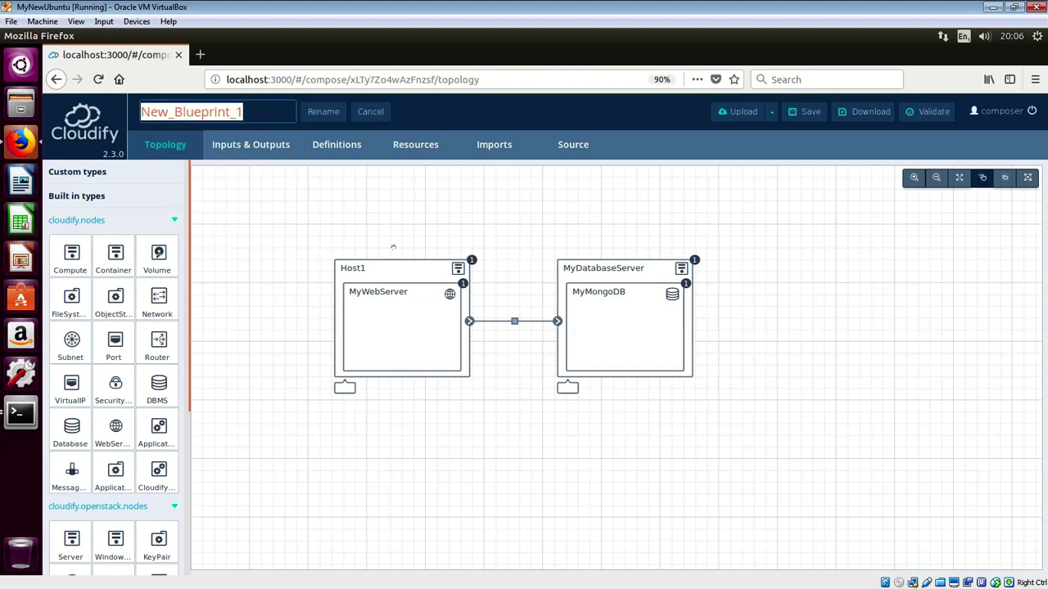
text(My)
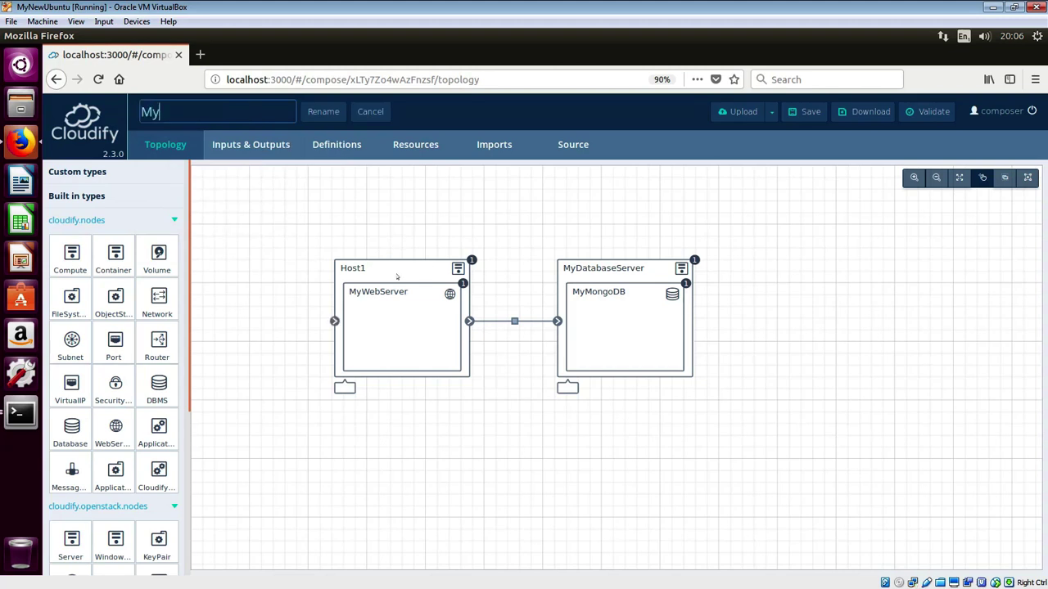
text(OpenStackWebServer)
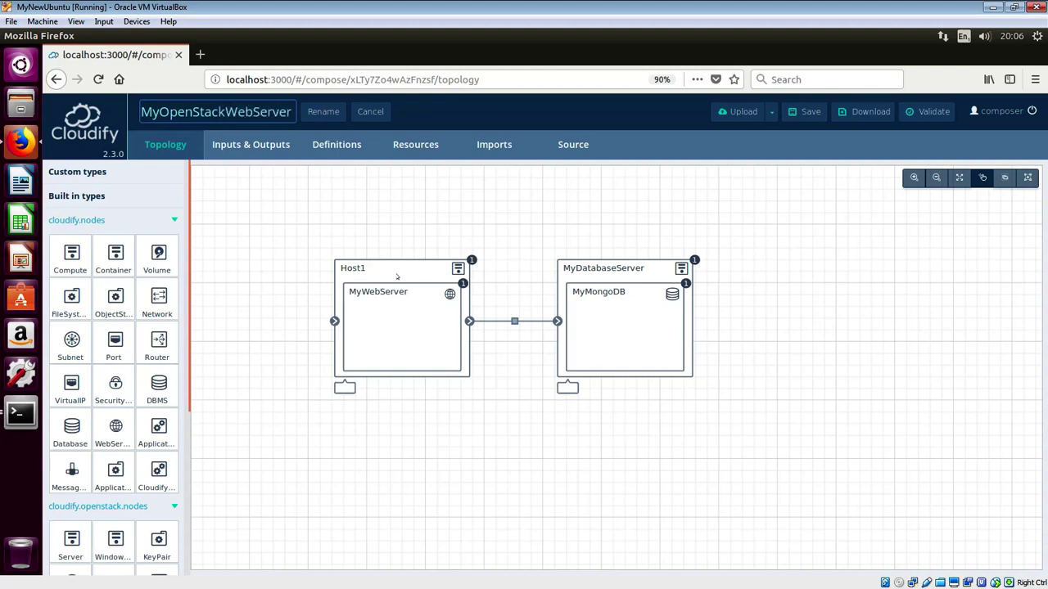
text(and DB)
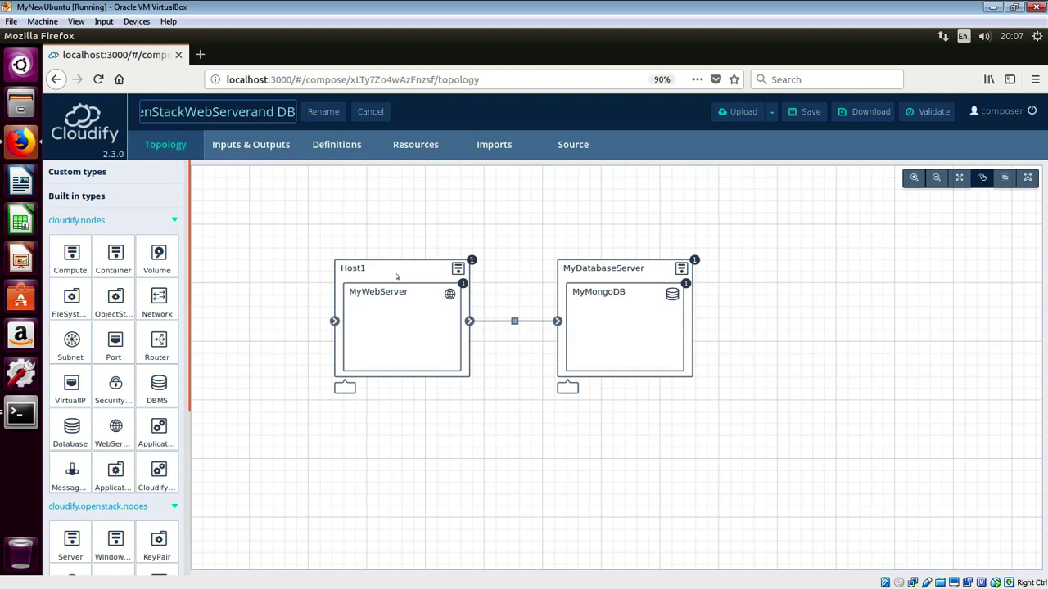
key(Return)
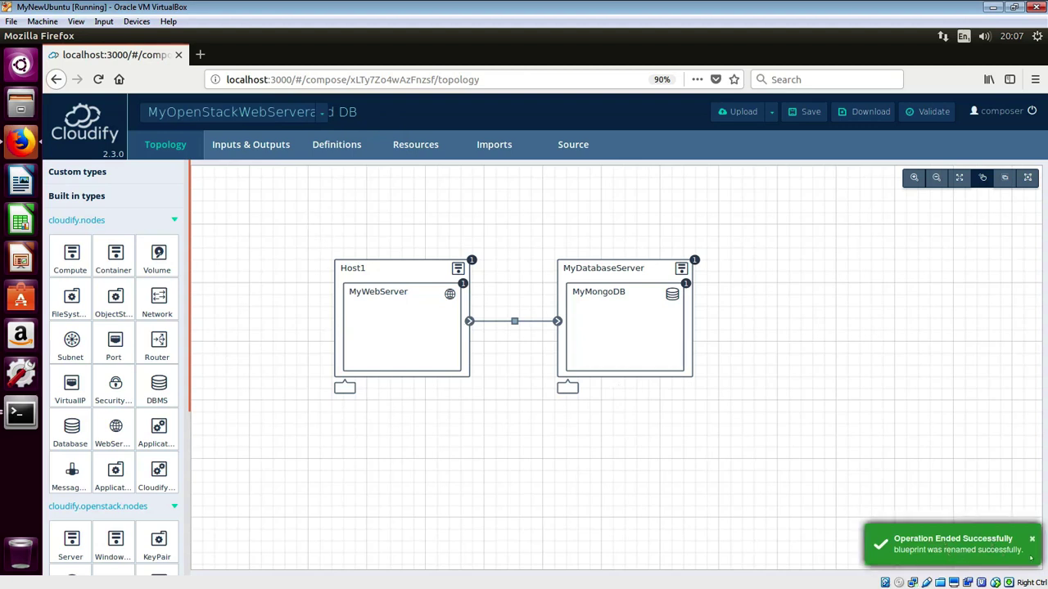
click(804, 115)
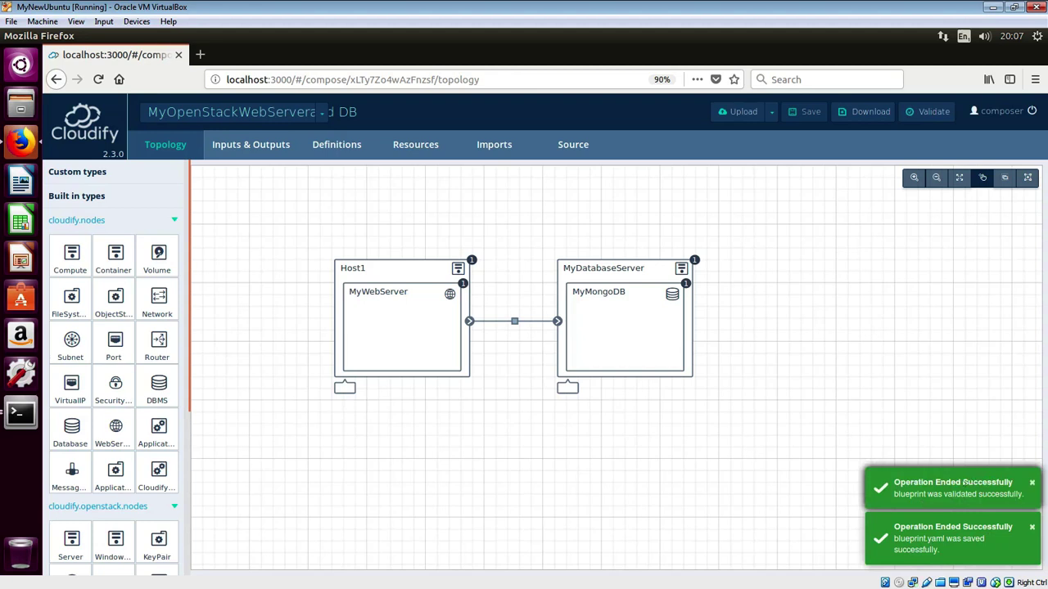
- Review the flavor and image properties of Host1 in the blueprint's source YAML, and return to the topology
click(574, 149)
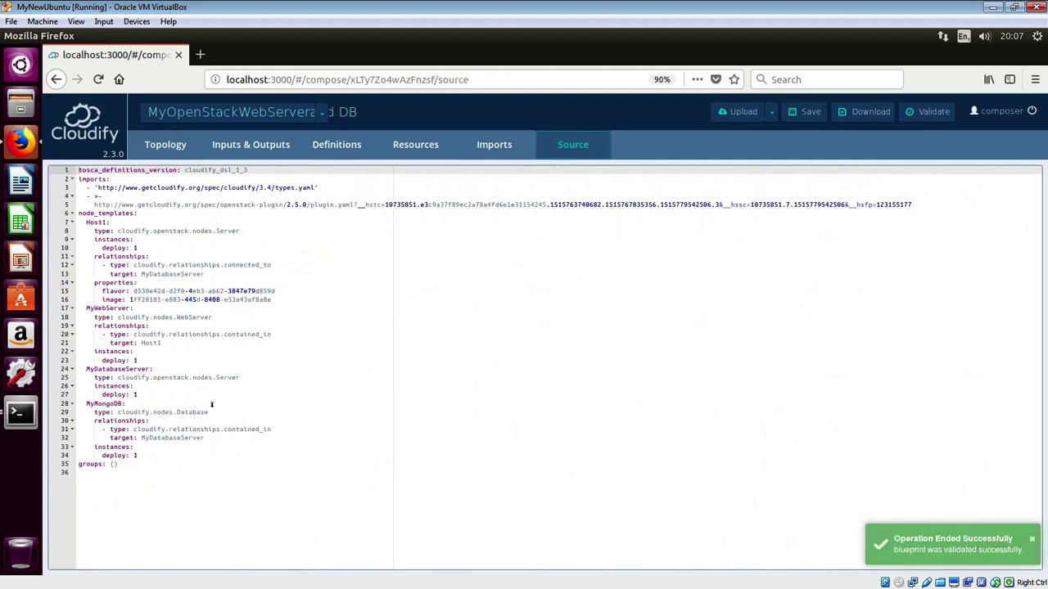
drag(274, 305, 76, 286)
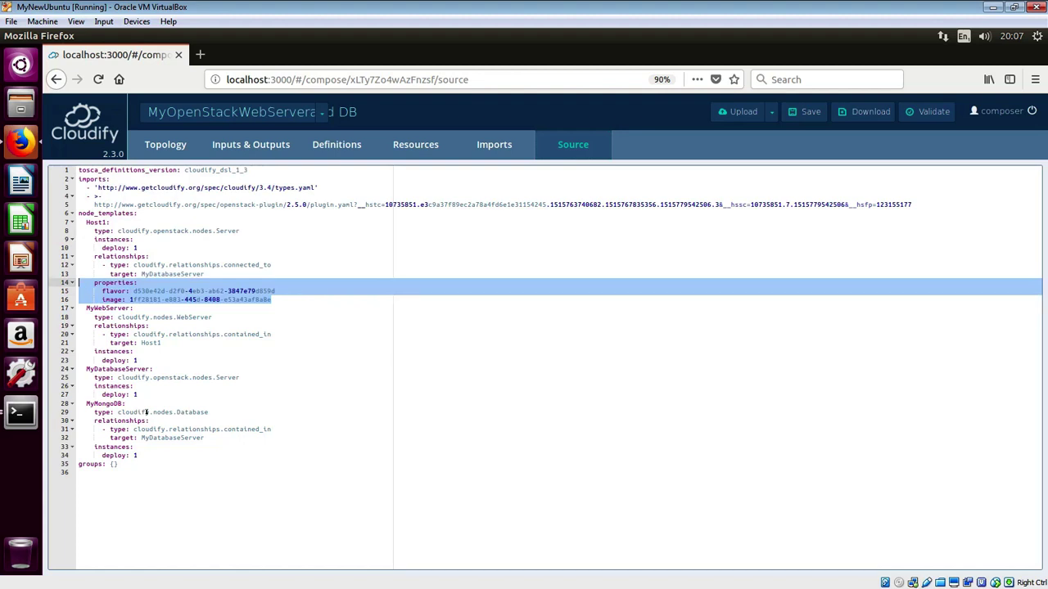
click(165, 146)
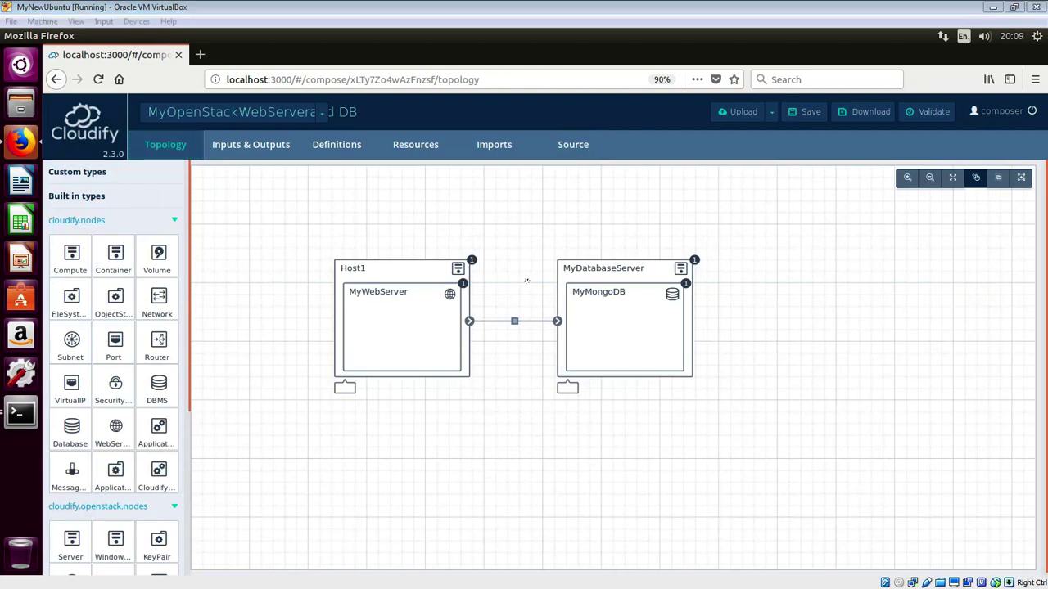
- Open Host1's cloudify_agent interface and browse the OpenStack plugin operations available for the create implementation
click(431, 278)
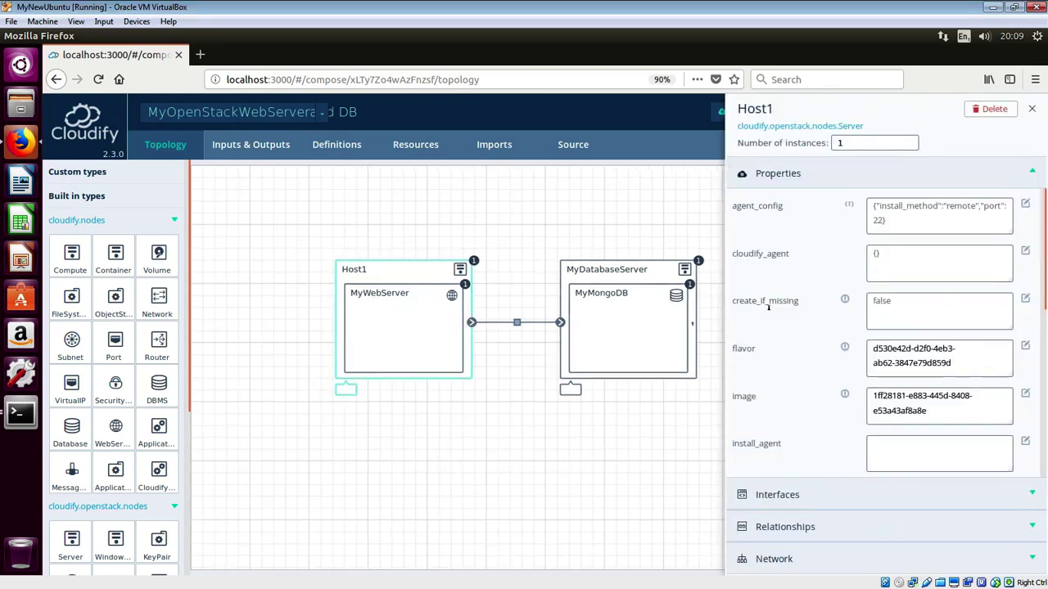
click(776, 494)
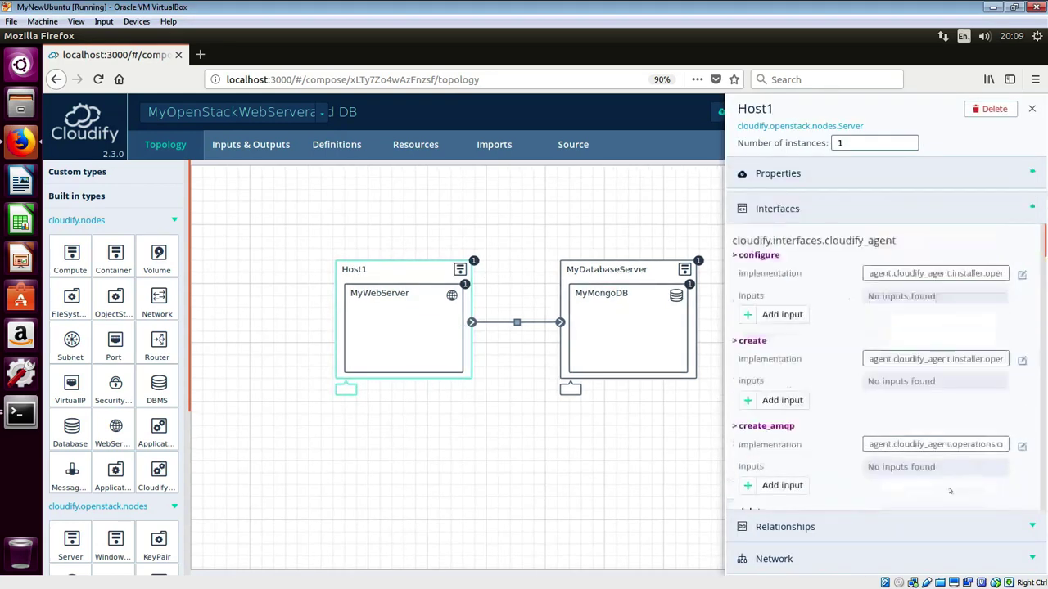
double_click(767, 338)
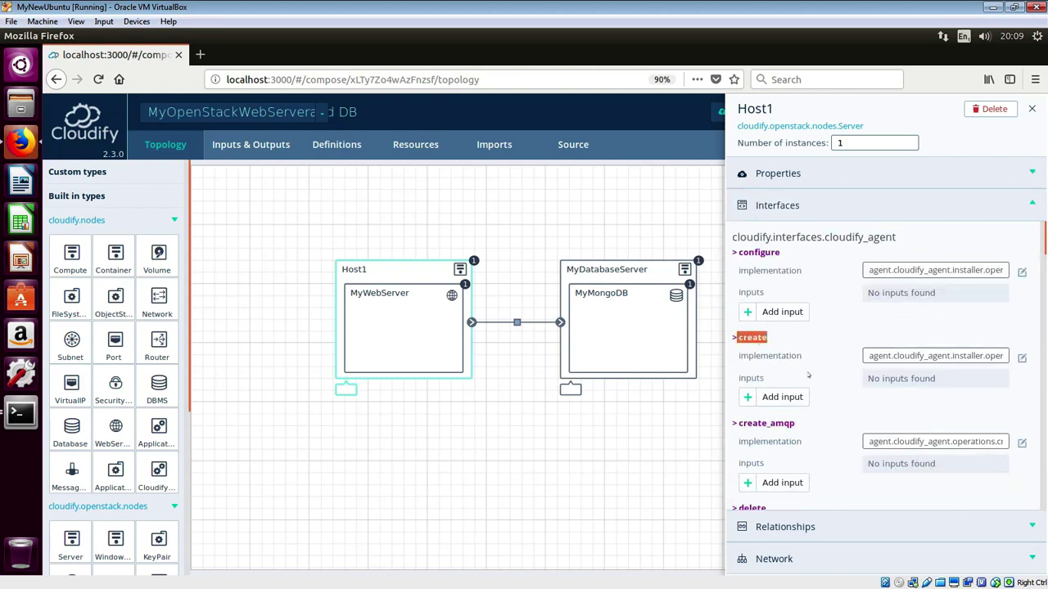
click(1021, 359)
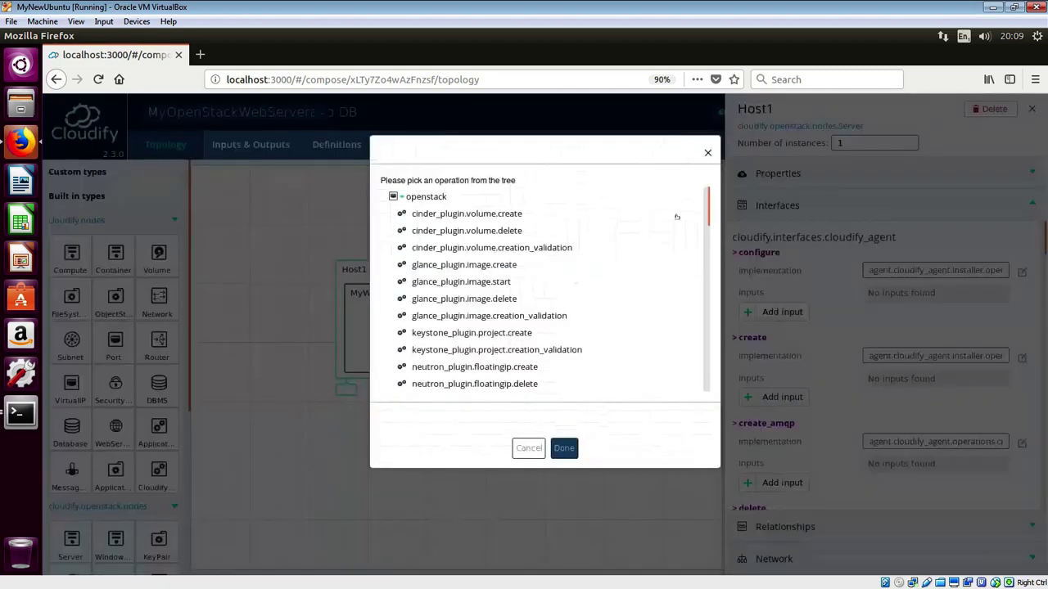
mouse_move(709, 207)
mouse_down()
mouse_move(708, 352)
mouse_move(708, 196)
mouse_up()
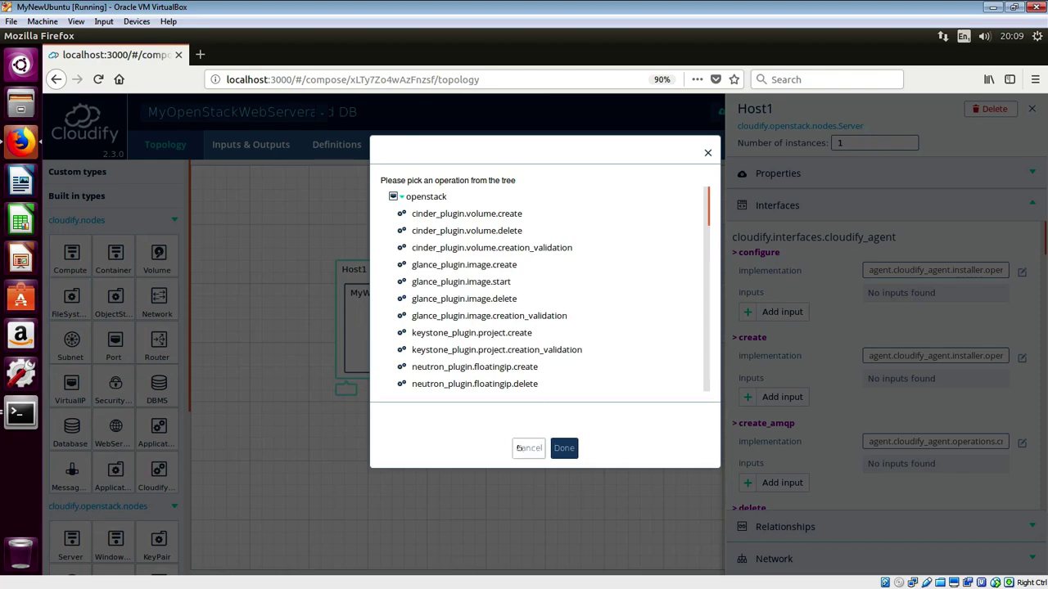
- Switch to the Terminal, run "ps aux | grep server.js" to find the Composer server's process IDs, and close the terminal
click(19, 415)
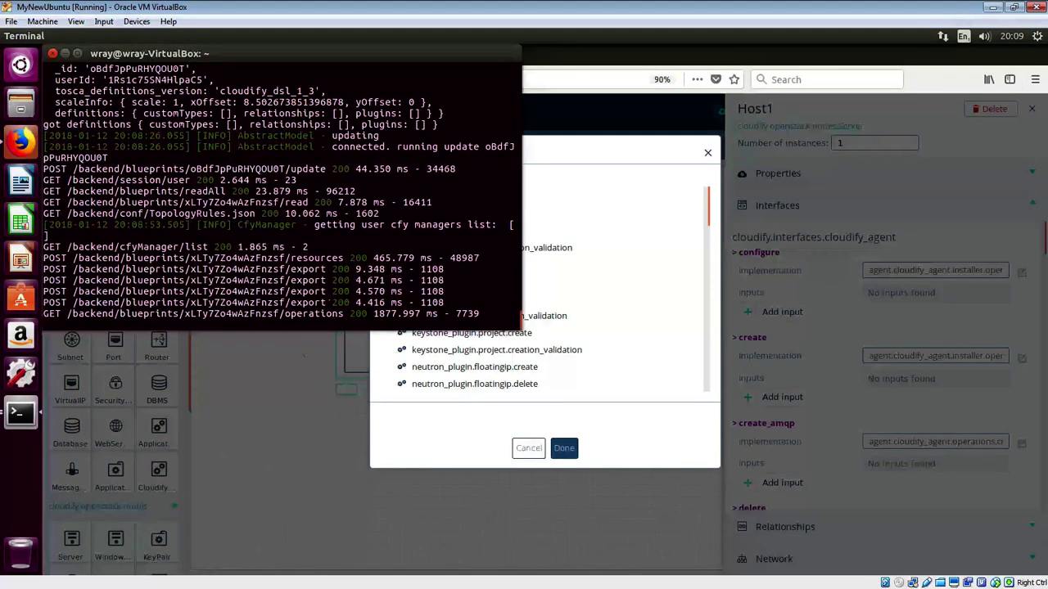
key(Return)
key(Return)
text(ps )
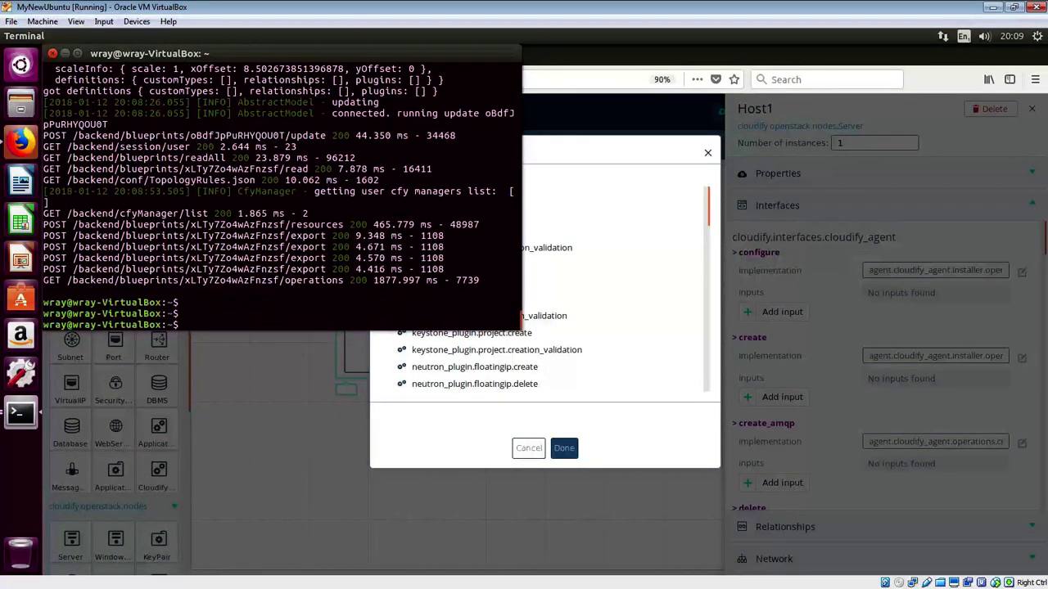
text(aux )
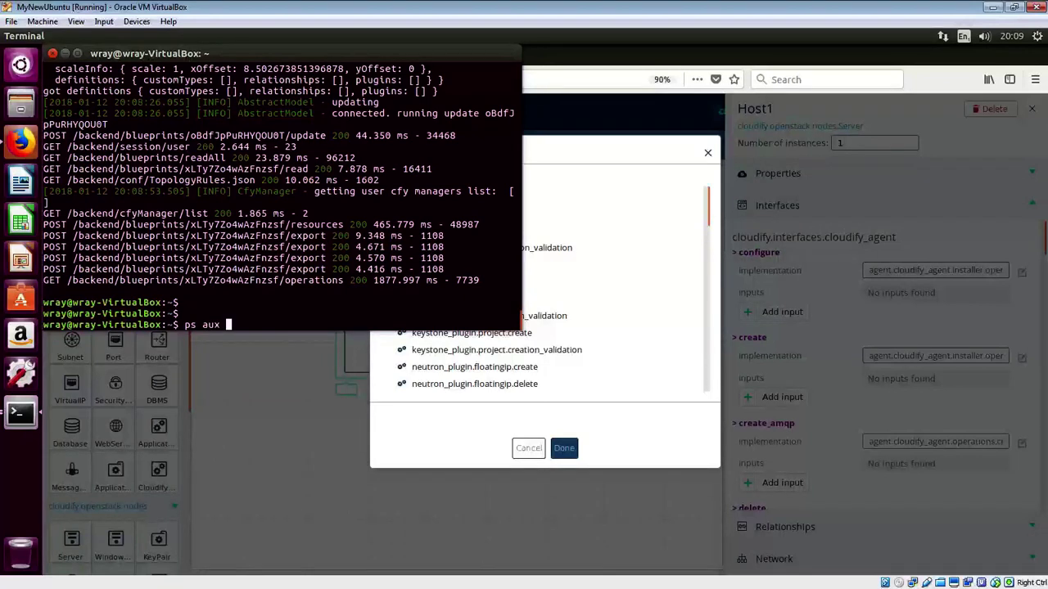
text(| g)
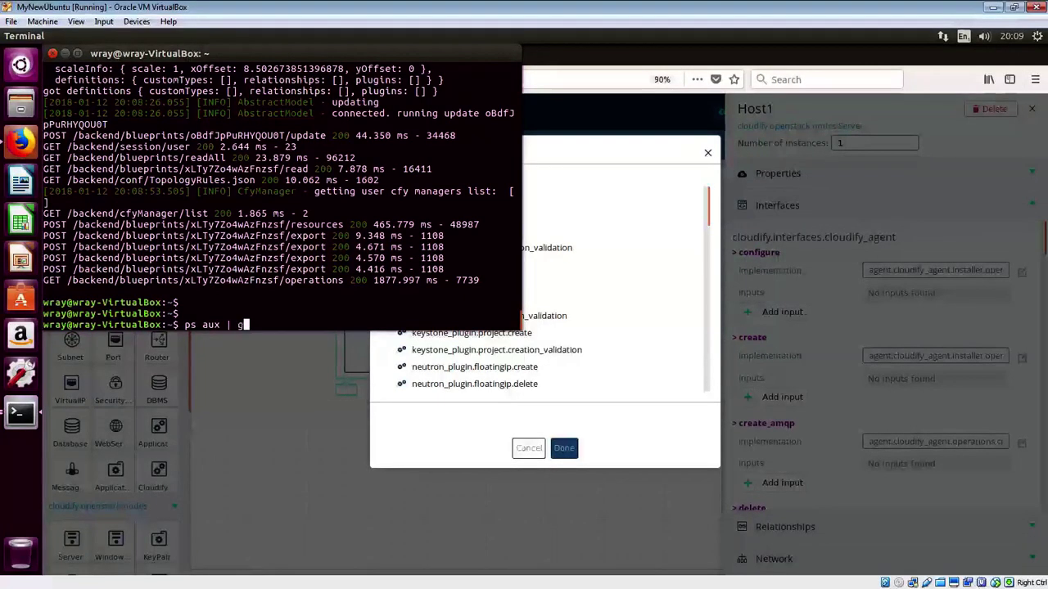
text(rep )
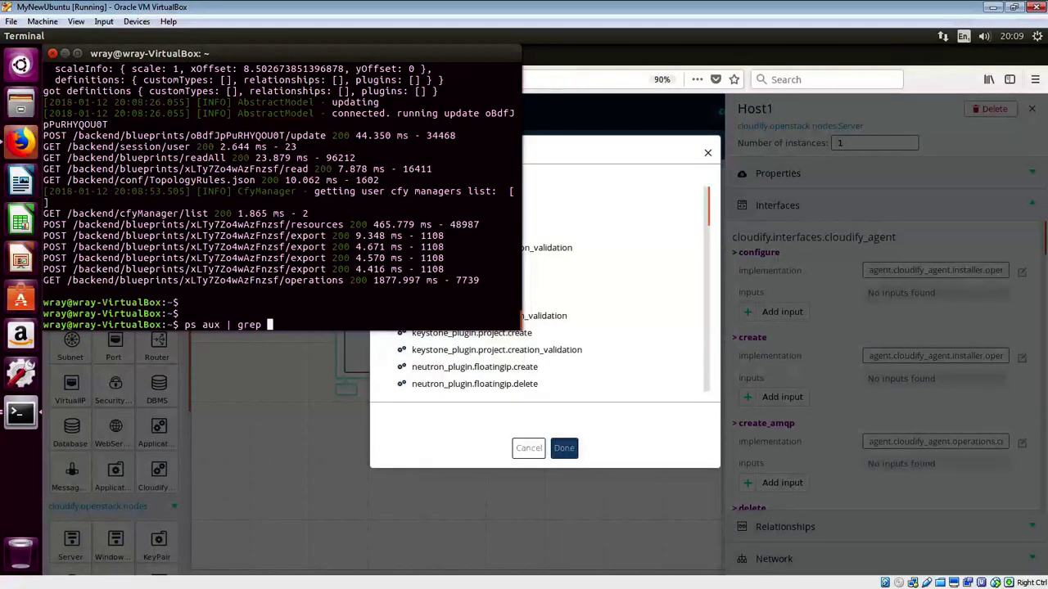
text(server.js)
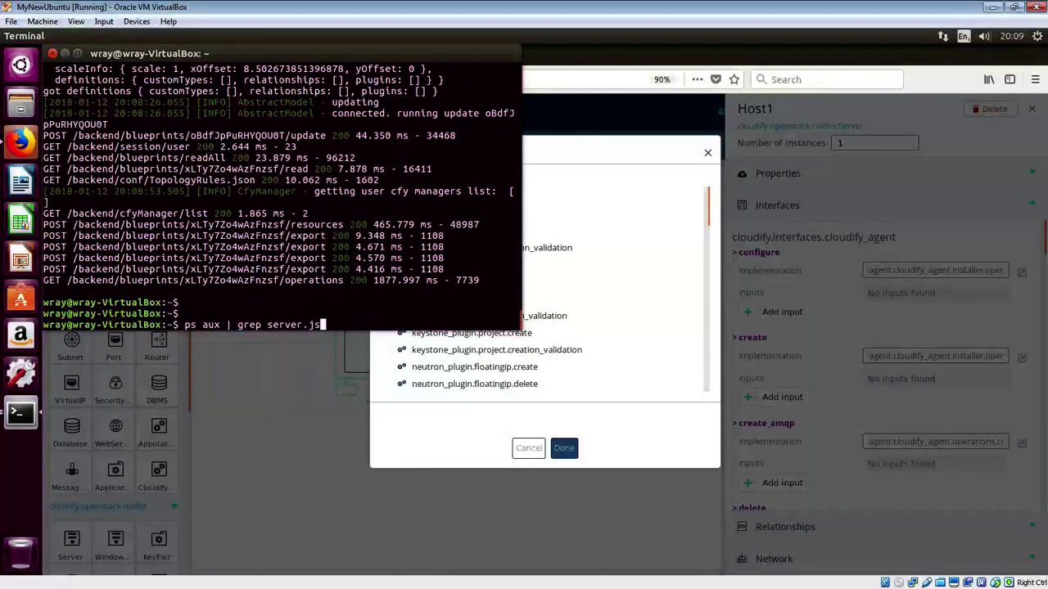
key(Return)
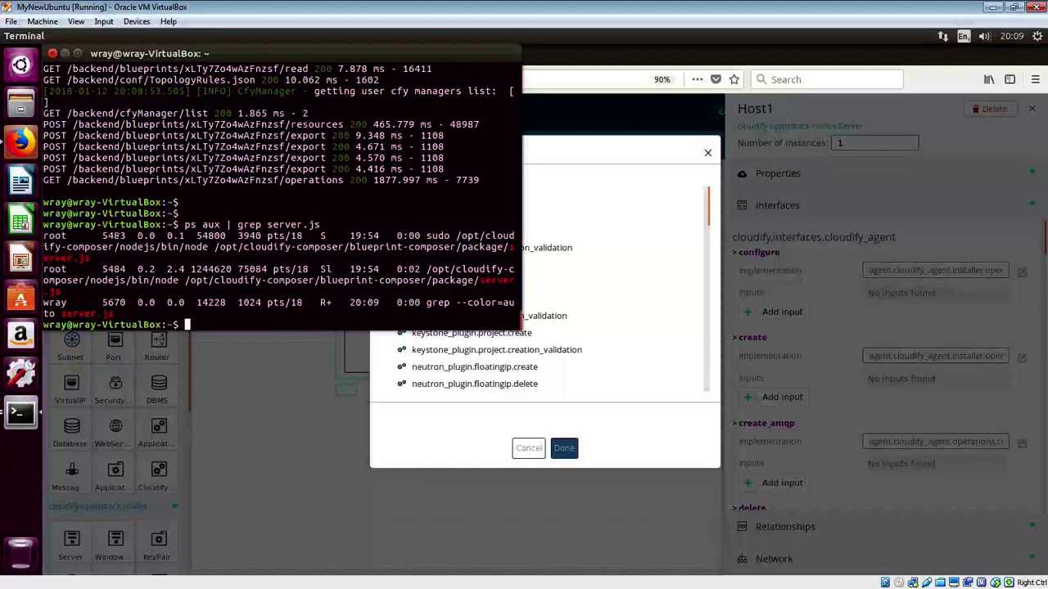
double_click(105, 236)
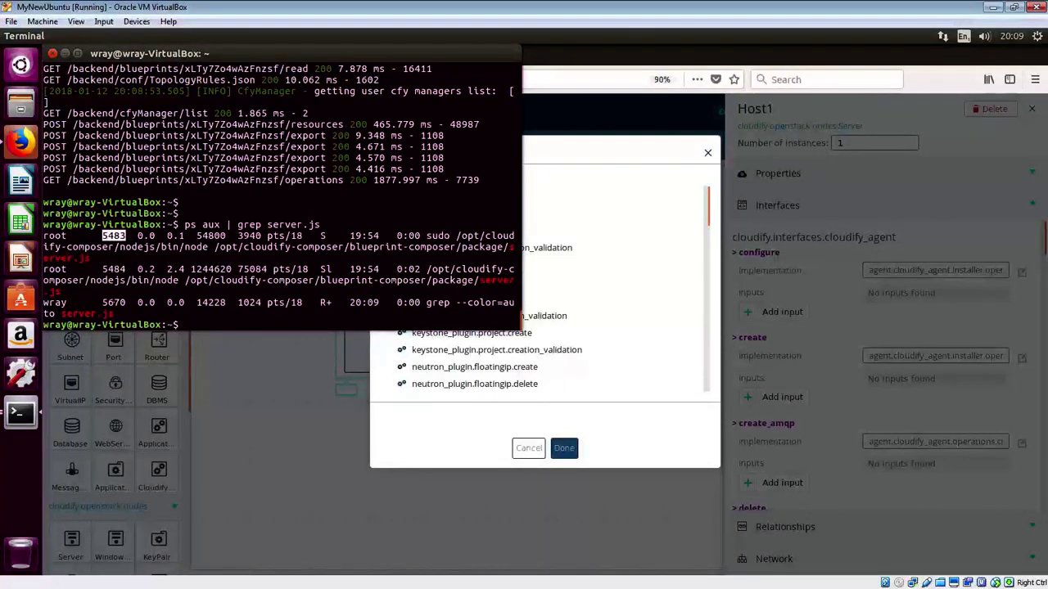
double_click(113, 270)
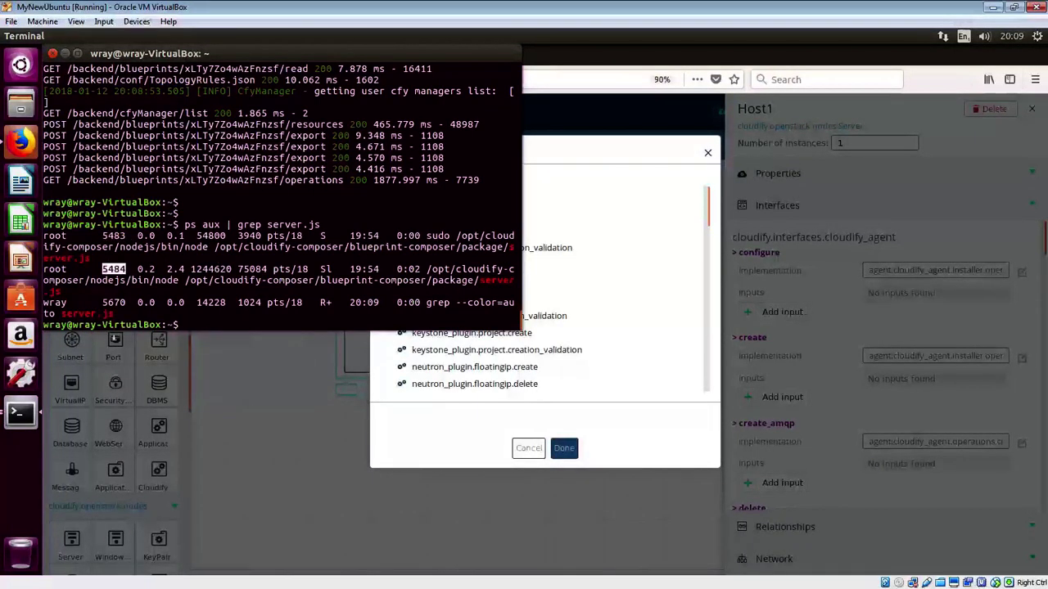
click(198, 325)
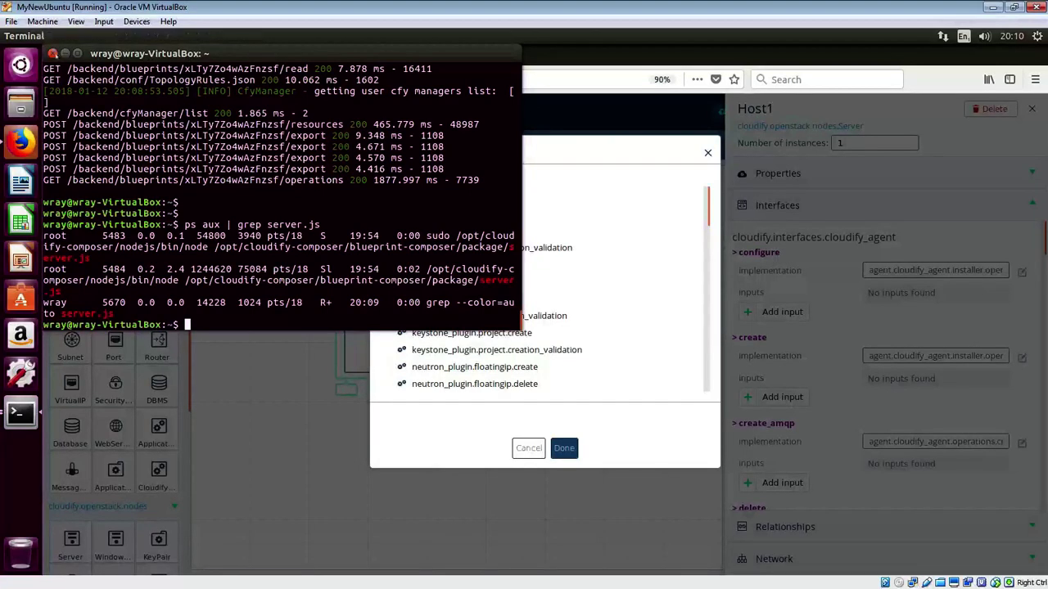
click(54, 55)
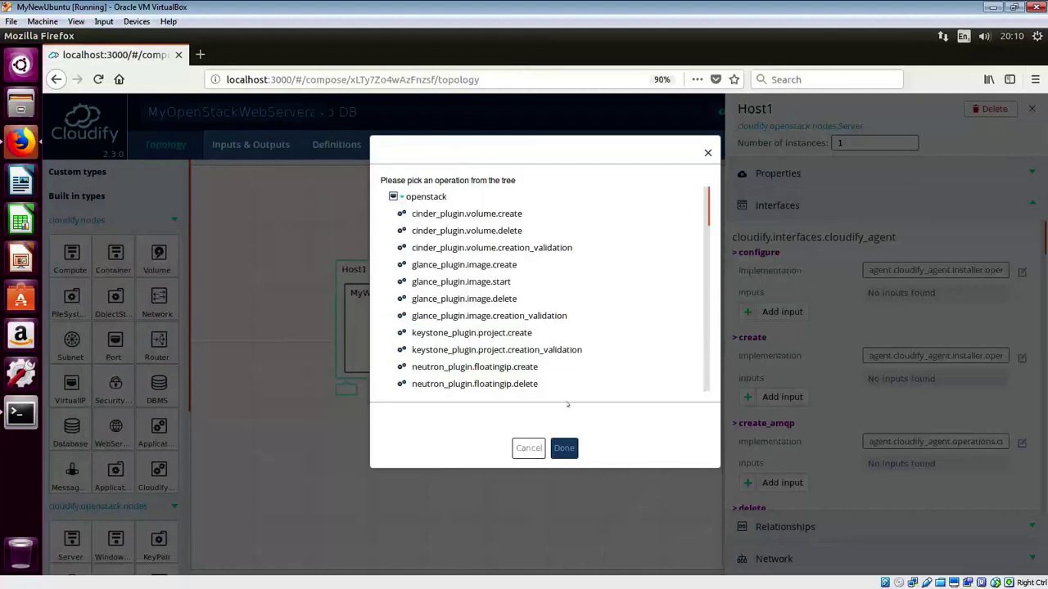
- Cancel the operation selection, close Host1's details and look through the list of available blueprints
click(541, 450)
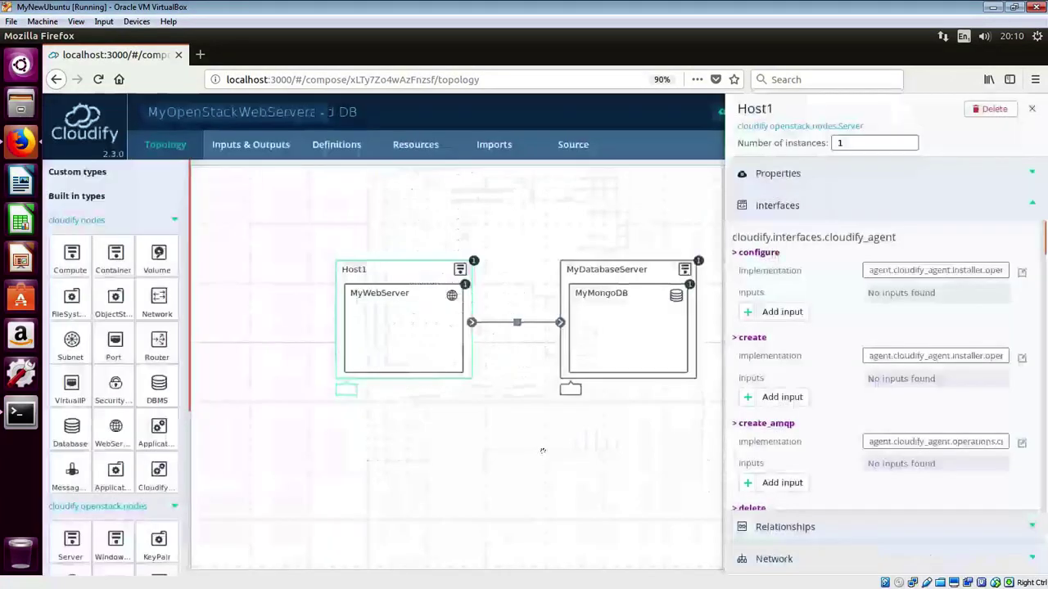
click(1031, 109)
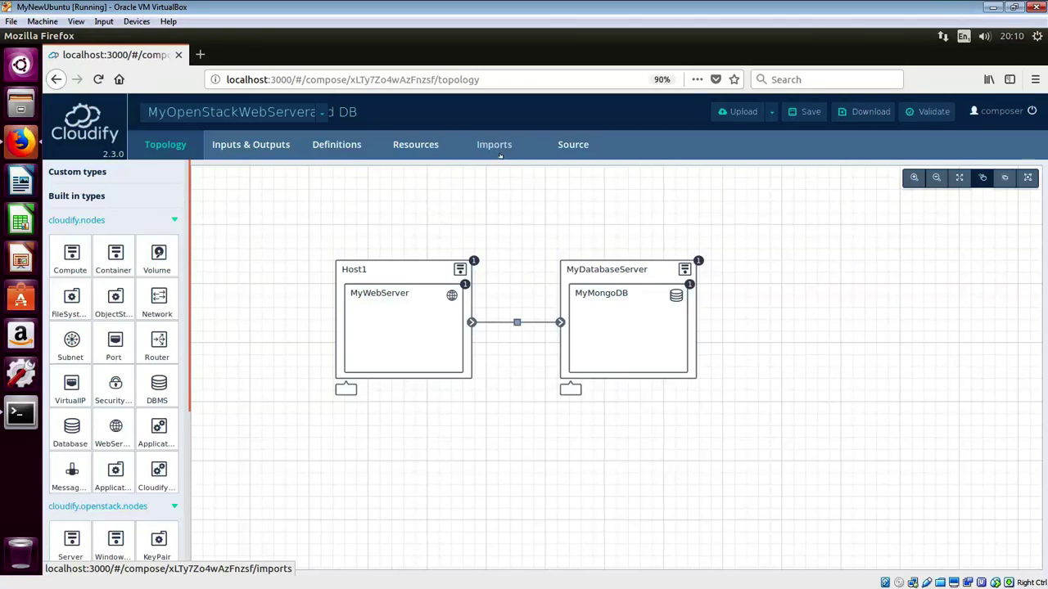
click(324, 115)
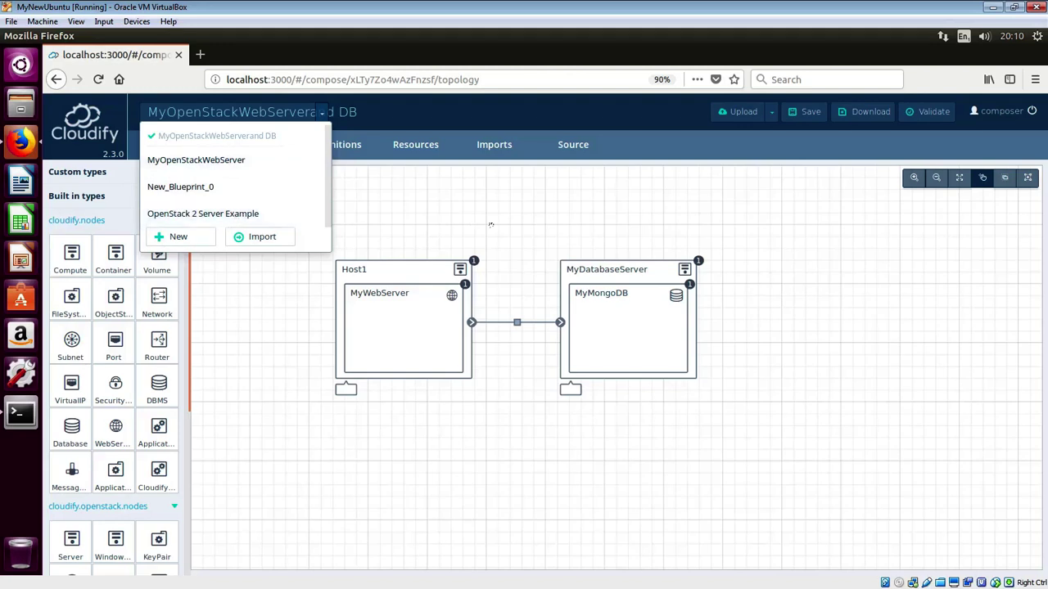
click(393, 193)
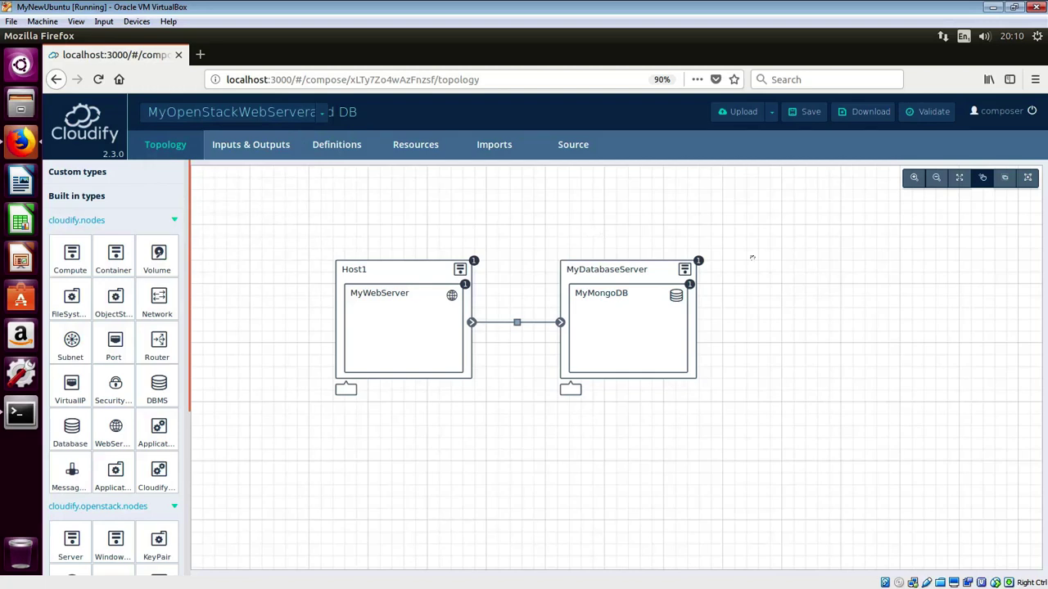
- Browse the OpenStack plugin operations available for the create implementation in Host1's cloudify_agent interface, cancel the selection and close Host1's details
click(414, 275)
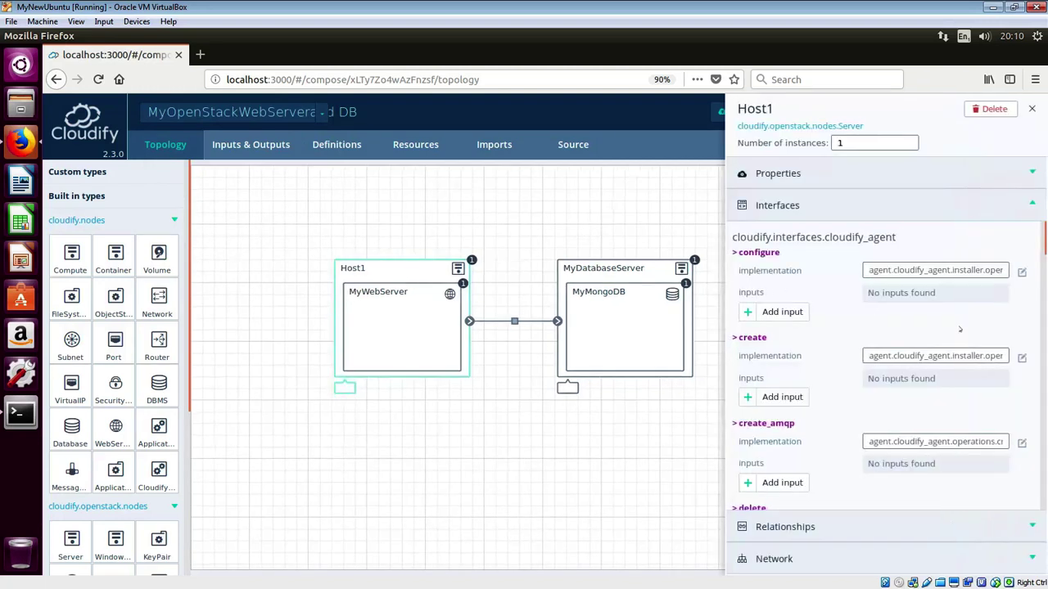
click(1021, 358)
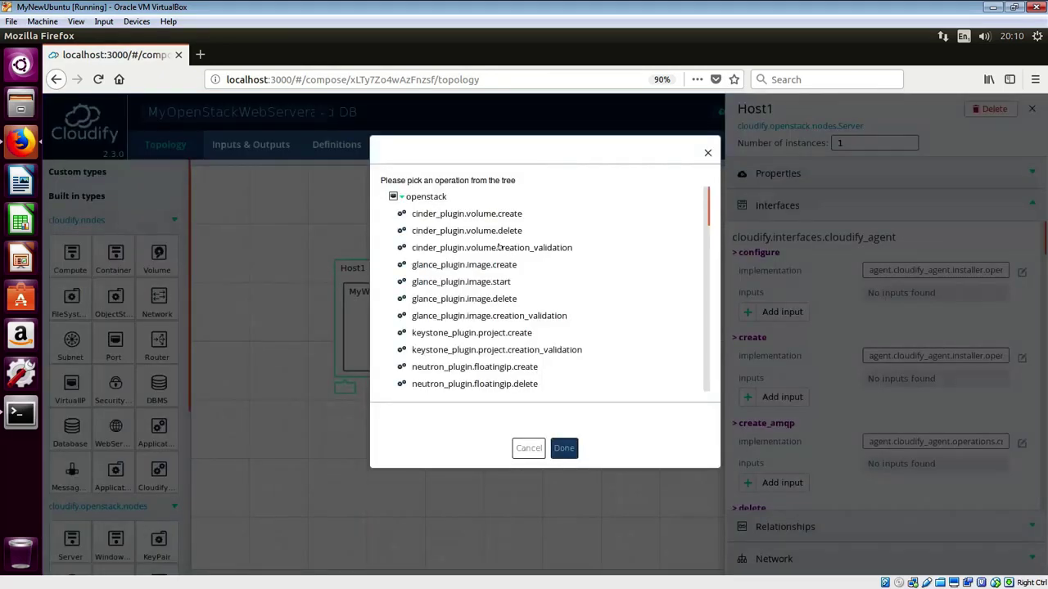
drag(716, 214, 695, 219)
click(529, 447)
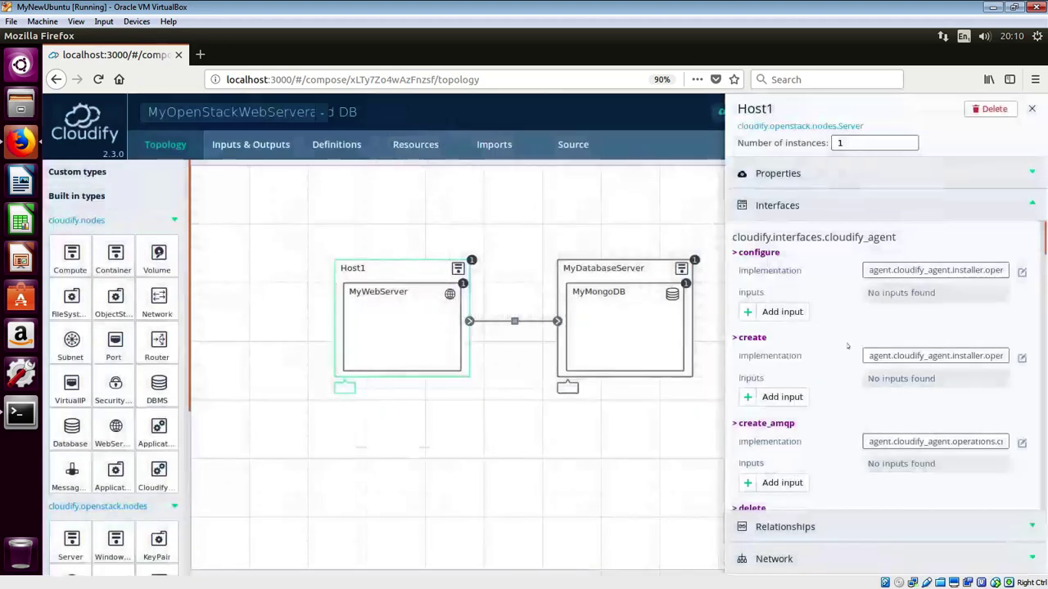
click(655, 442)
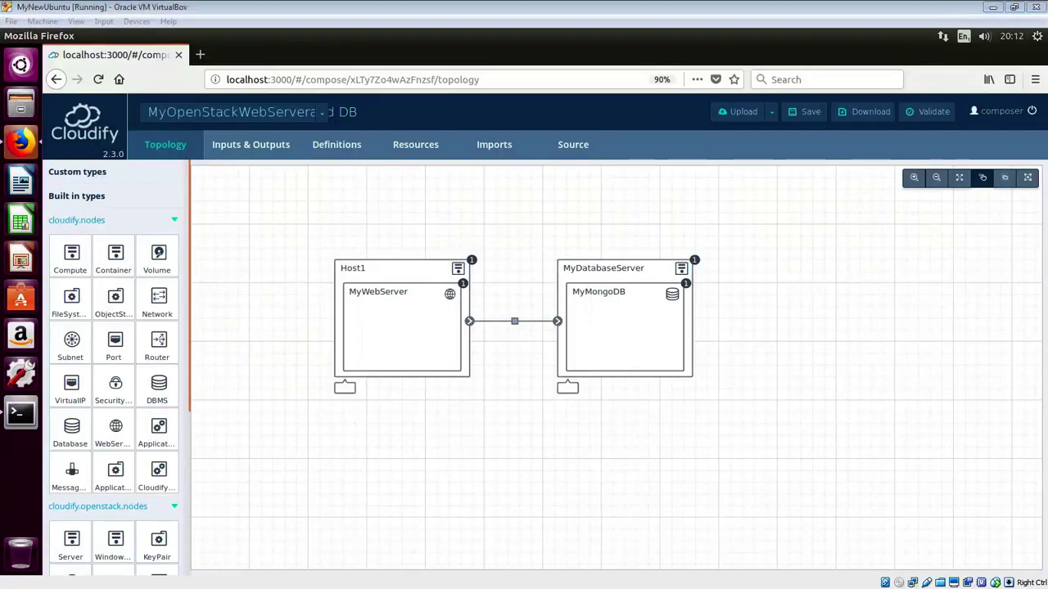
click(196, 404)
key(ctrl+a)
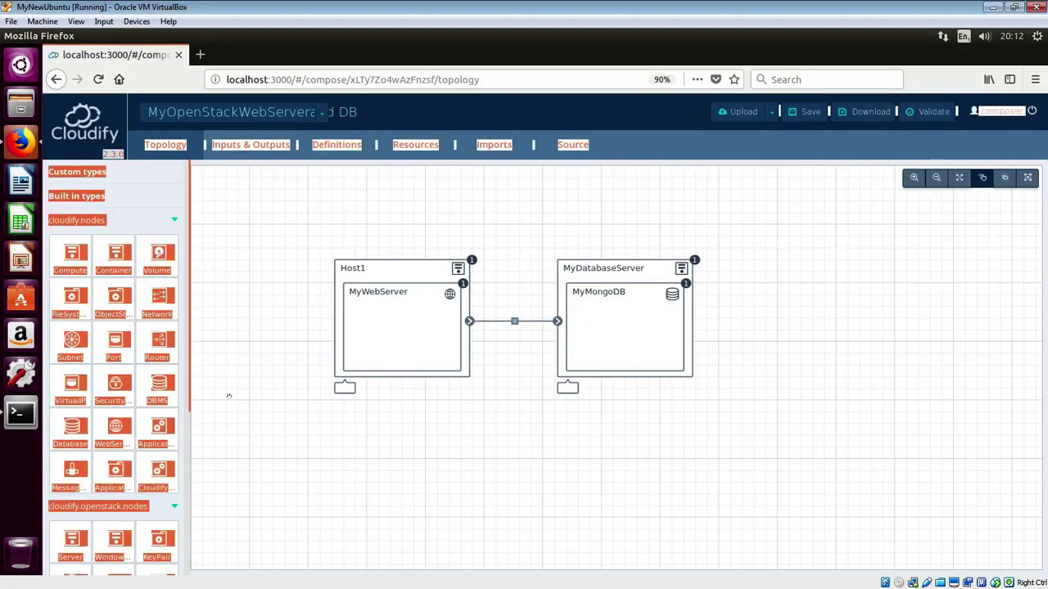
click(229, 396)
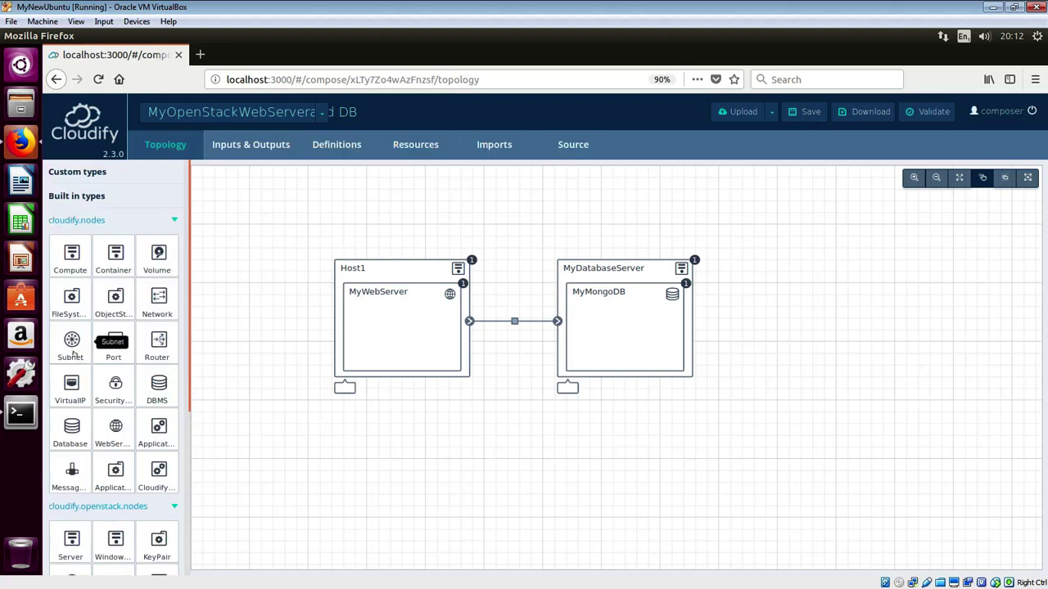
- Add a Network below the servers holding a Subnet with a Router inside, and connect Host1 and MyDatabaseServer to the network
drag(73, 342, 457, 468)
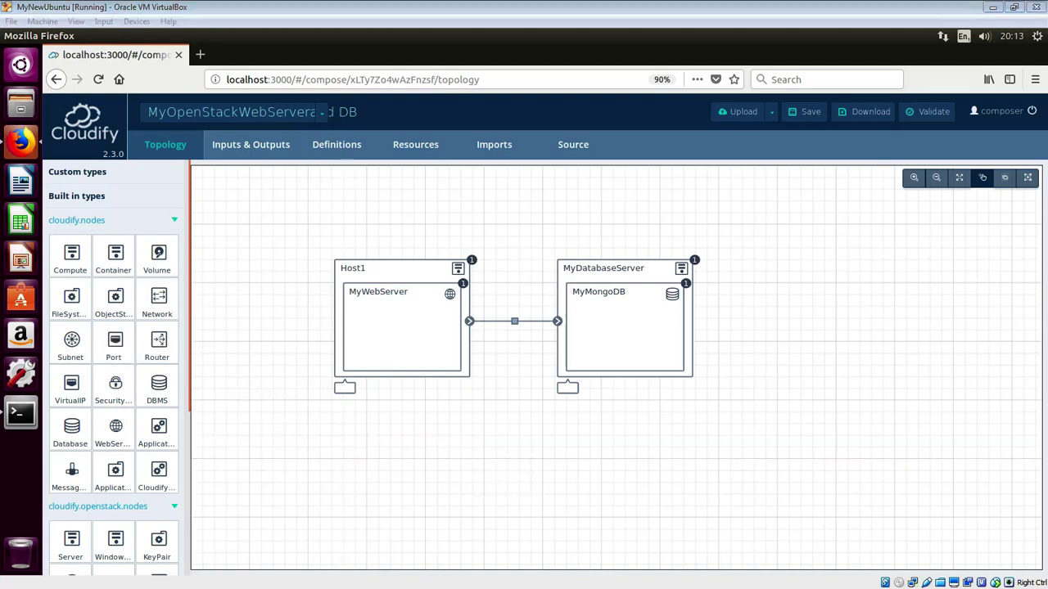
drag(157, 303, 418, 455)
drag(70, 339, 434, 483)
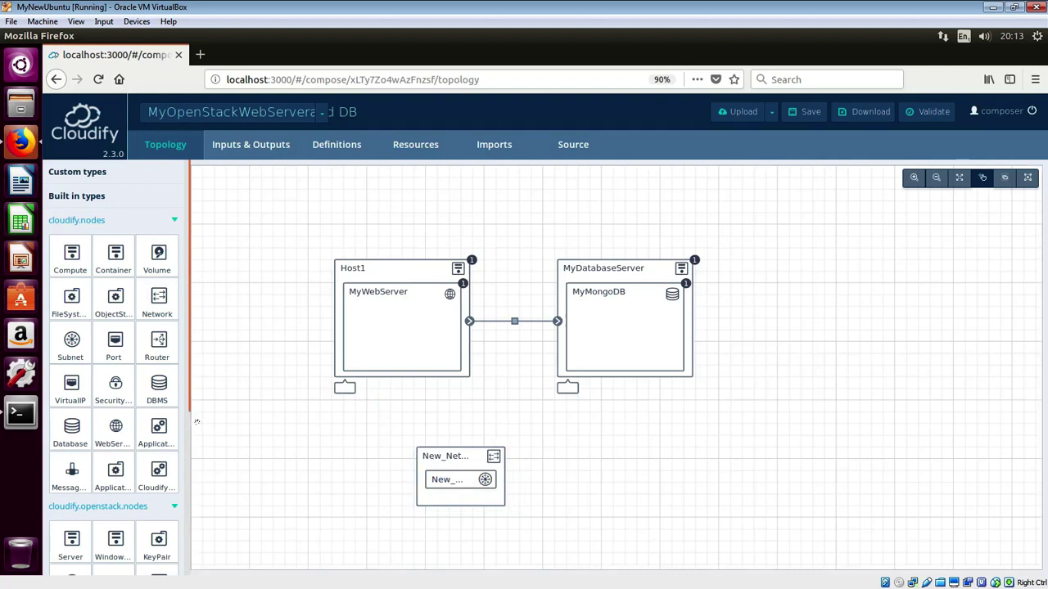
drag(156, 342, 438, 475)
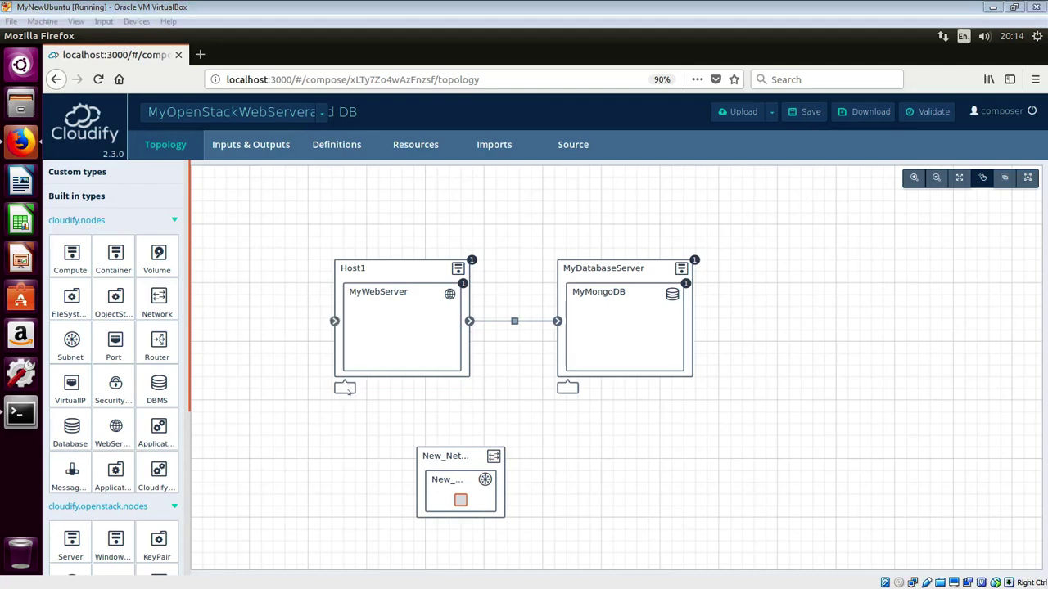
drag(345, 391, 419, 488)
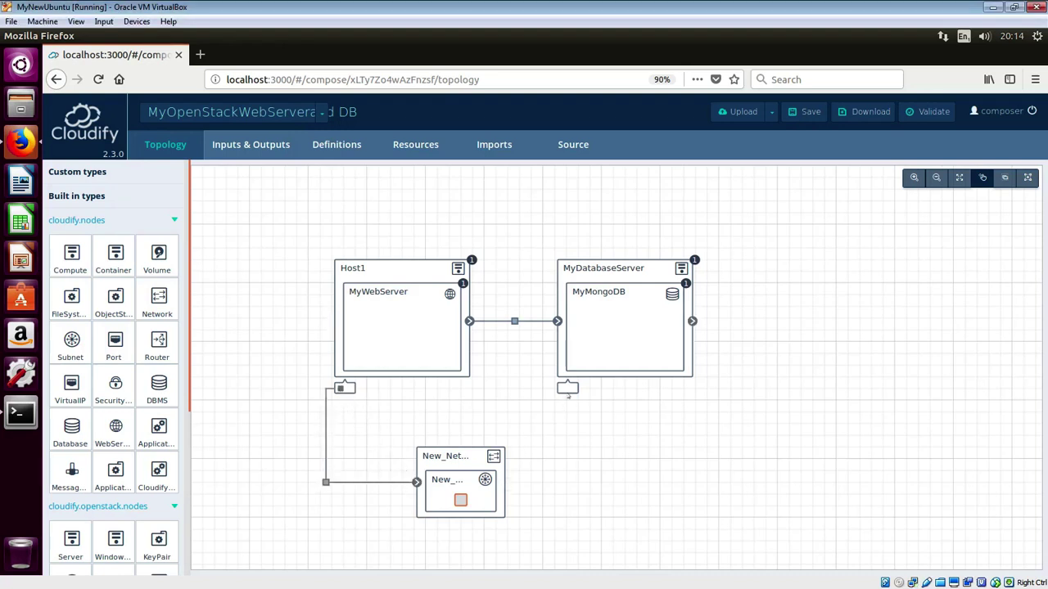
drag(571, 391, 418, 483)
- Review the source interfaces, target interfaces and relationships of the connector between Host1 and the new network
click(327, 484)
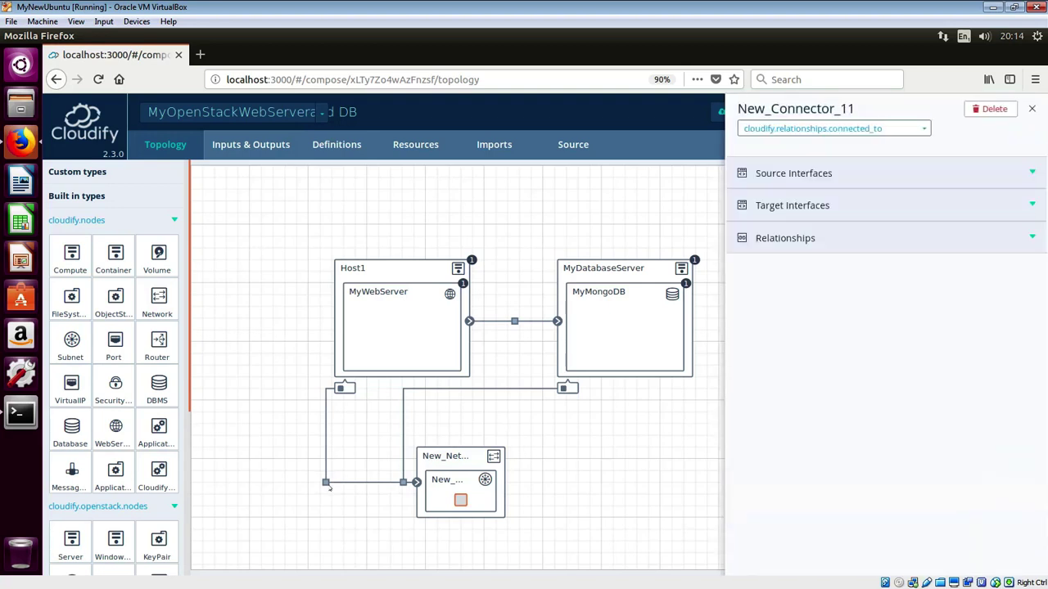
click(942, 178)
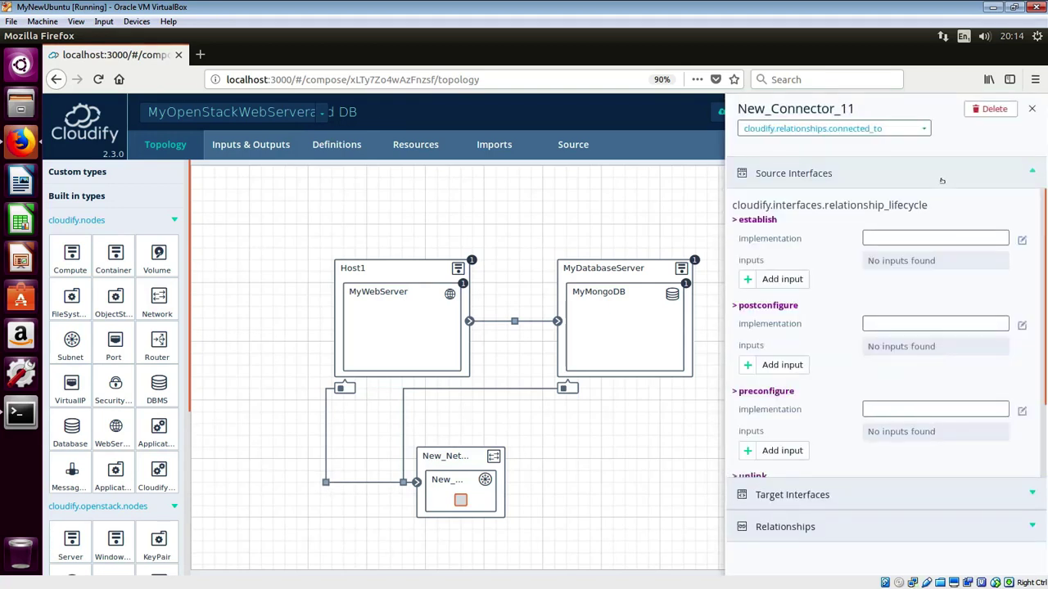
click(884, 496)
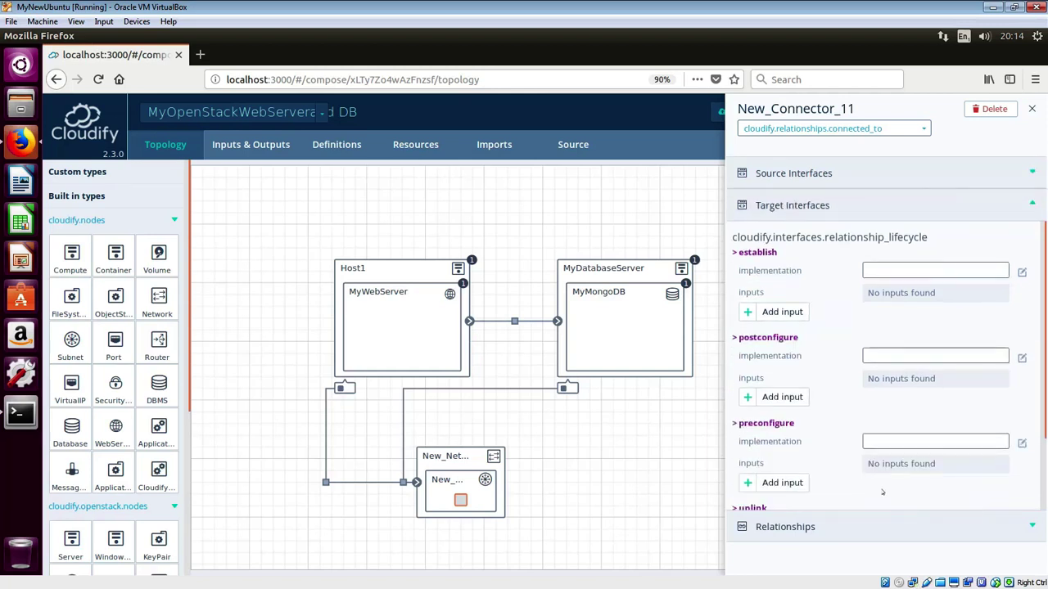
click(880, 528)
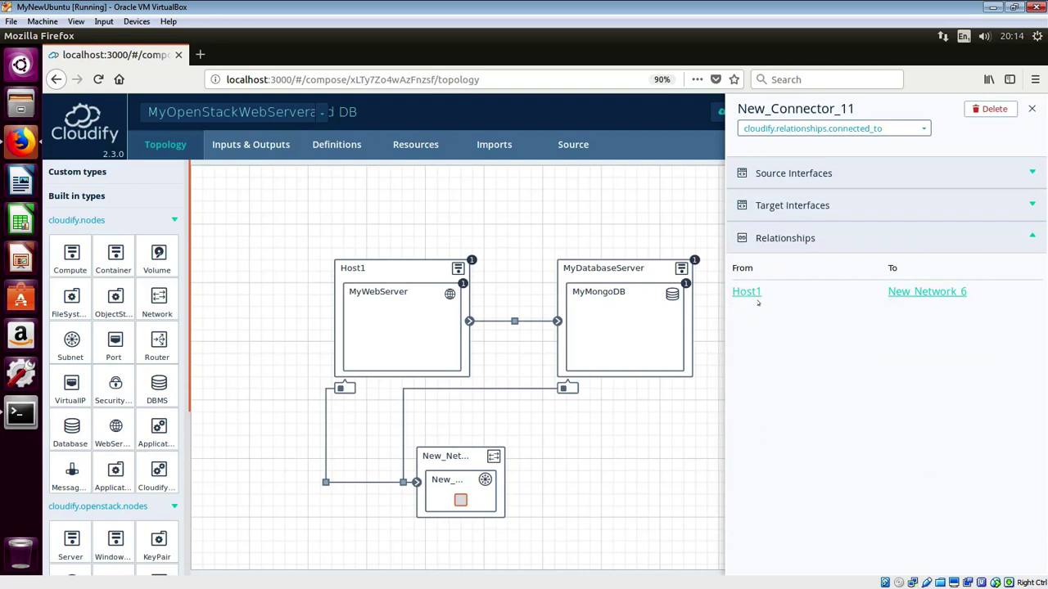
- Move the bend of the connector between MyDatabaseServer and the network clear of Host1's connector, and close its details
drag(407, 480, 407, 488)
click(407, 488)
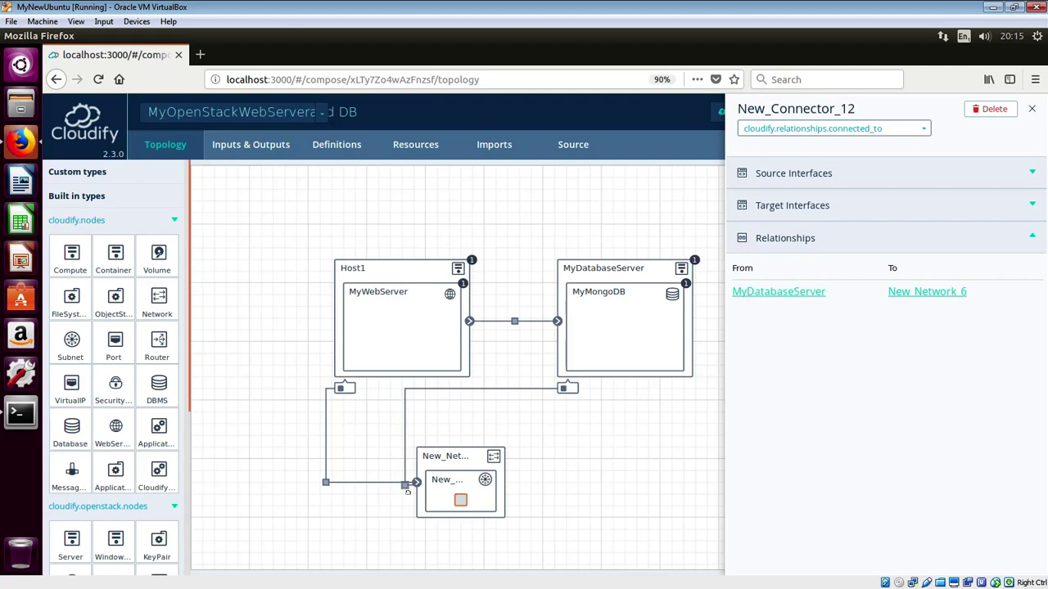
drag(408, 488, 388, 472)
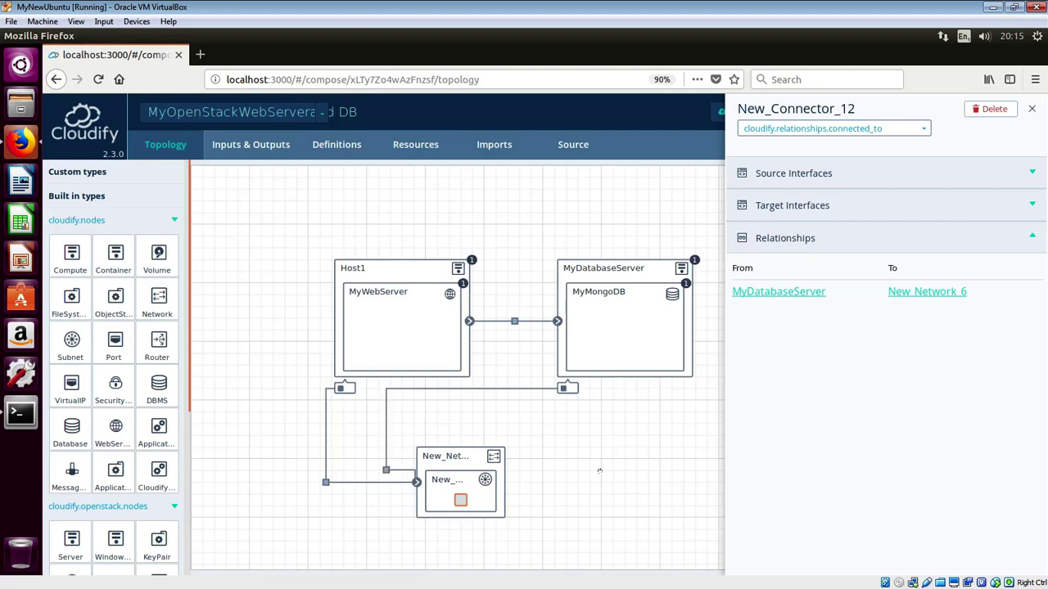
click(1031, 109)
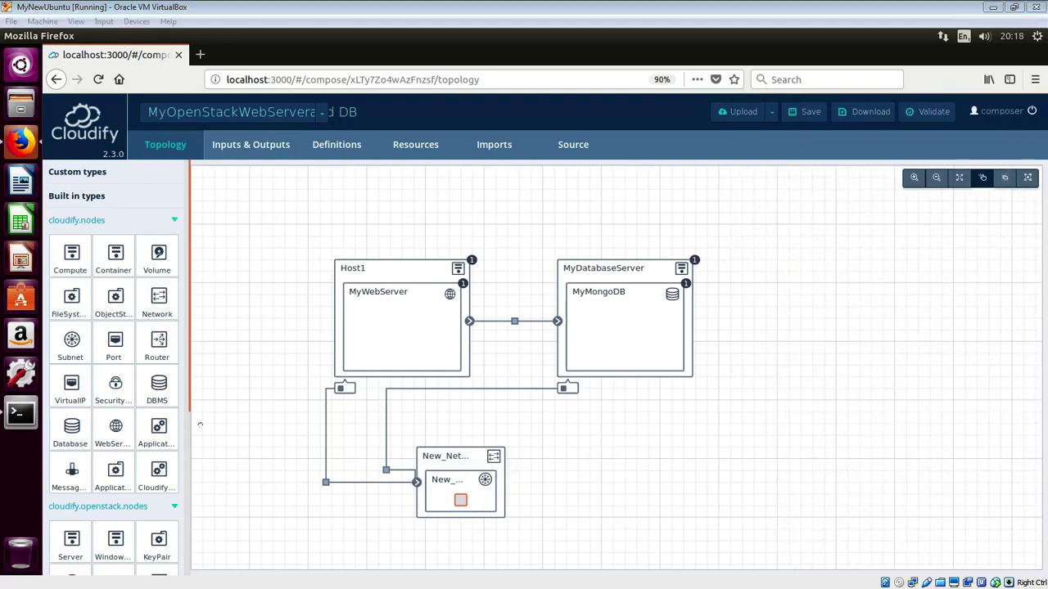
- Add an OpenStack nova_net SecurityGroup below the network and one nova_net FloatingIP on each side of it, roughly aligned
scroll(189, 491, down, 2)
scroll(189, 497, down, 3)
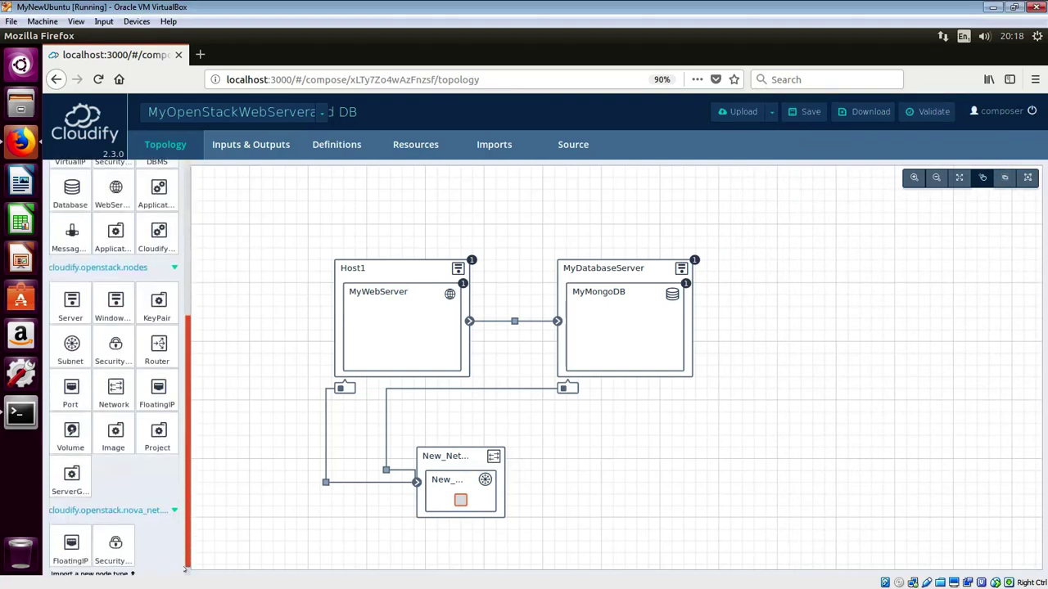
drag(116, 550, 426, 546)
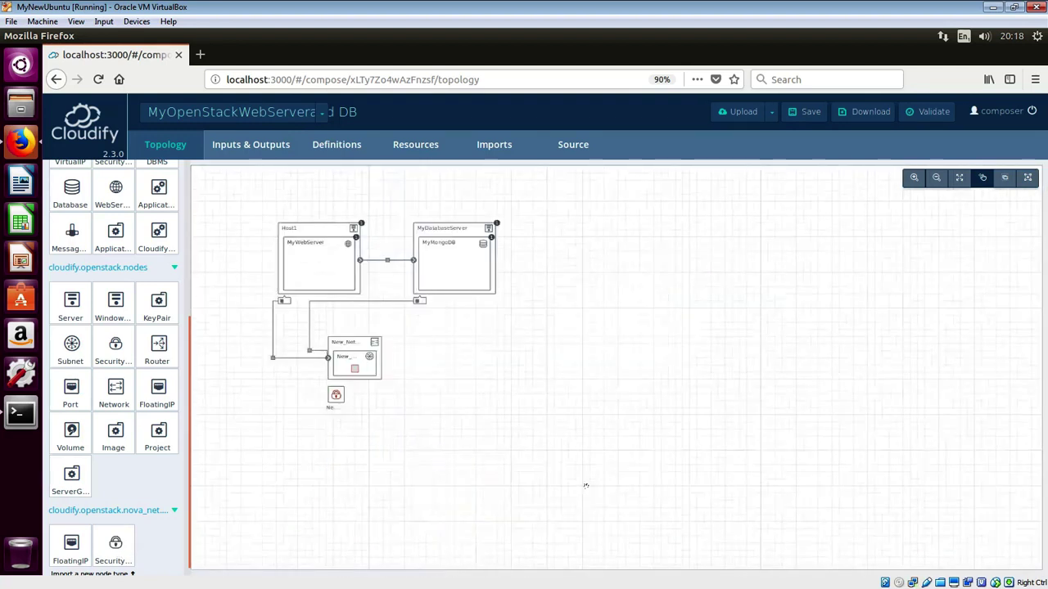
drag(589, 487, 589, 403)
drag(116, 543, 315, 454)
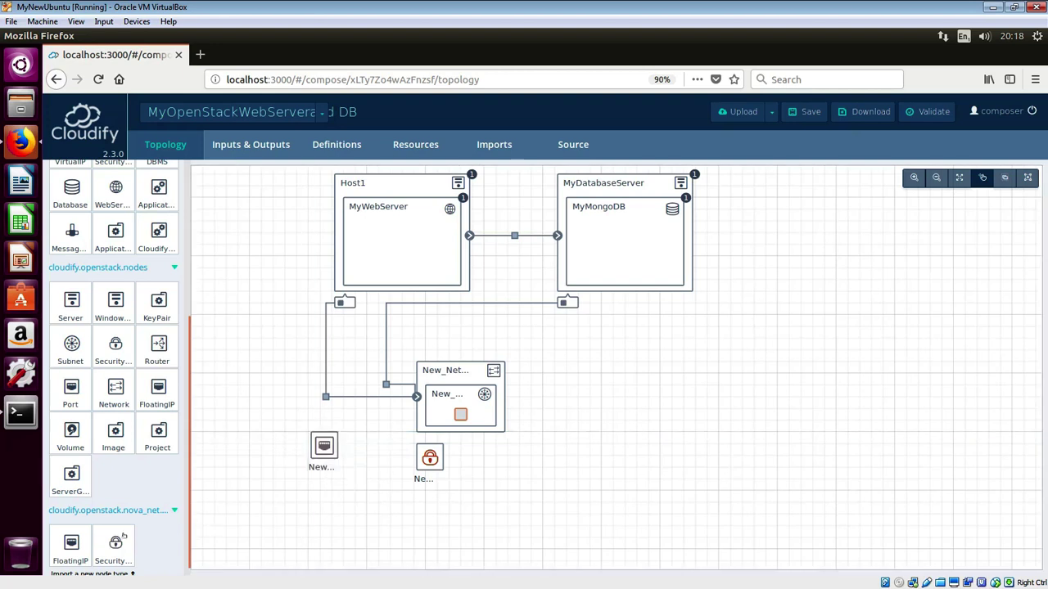
drag(74, 542, 607, 440)
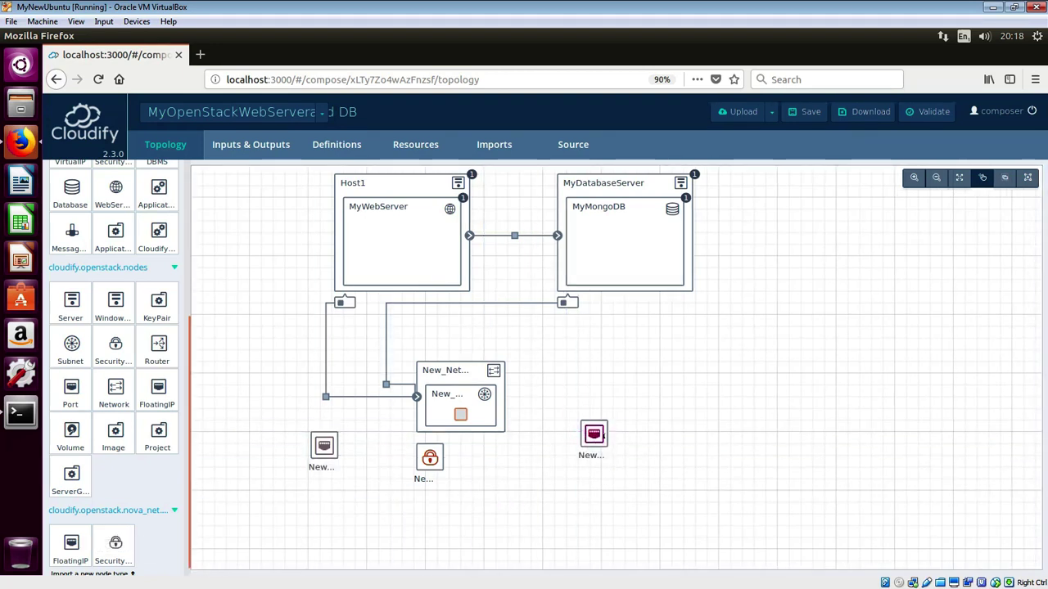
mouse_move(607, 440)
mouse_down()
mouse_move(605, 461)
mouse_move(606, 451)
mouse_up()
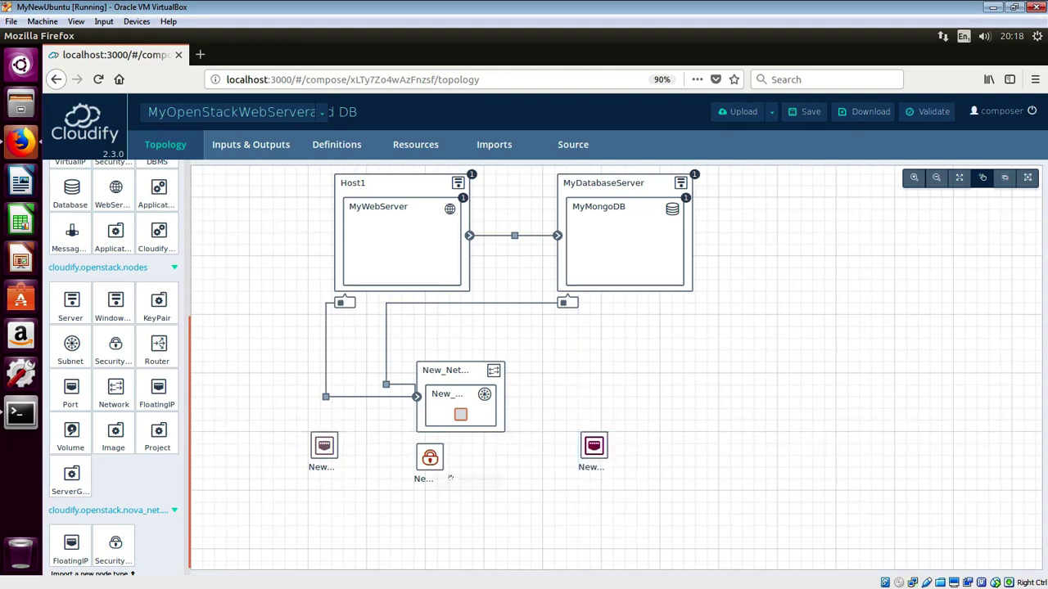
- Open the new security group's rules property for editing and start a rule with "- port: 22"
click(430, 459)
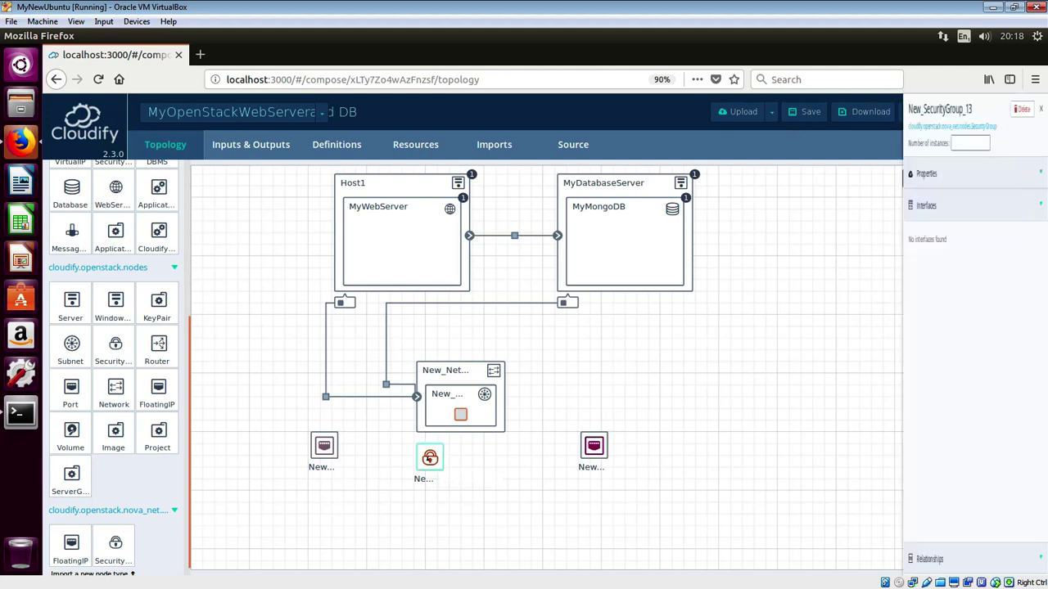
click(961, 178)
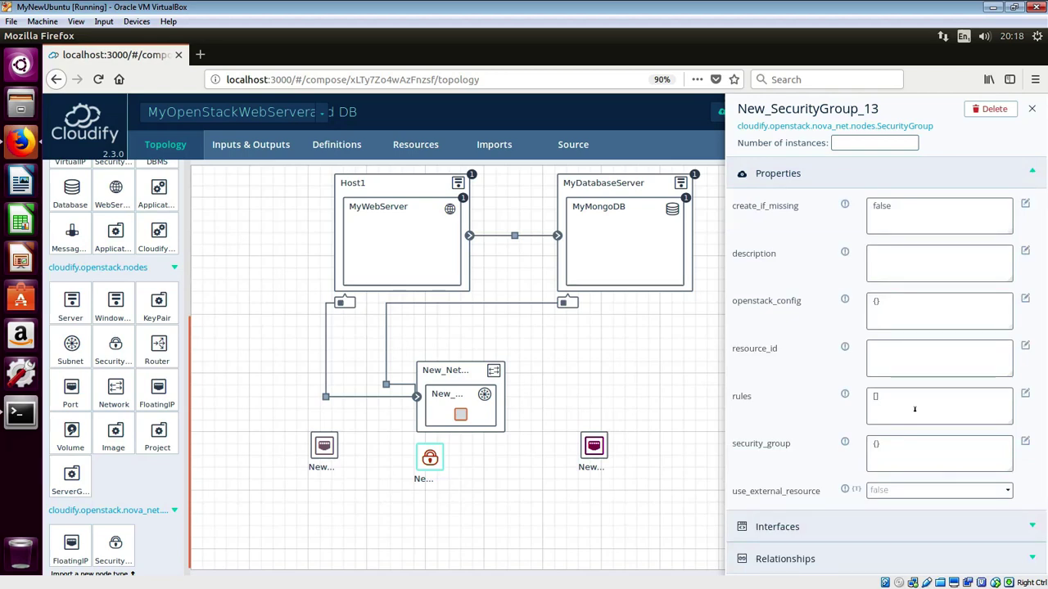
click(915, 409)
click(1025, 395)
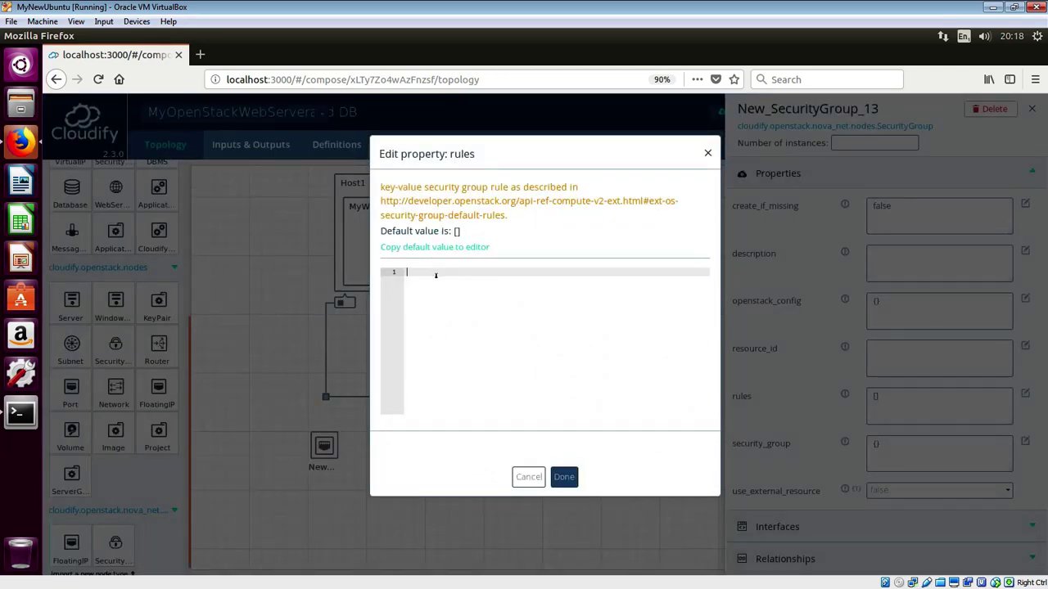
key(alt+Tab)
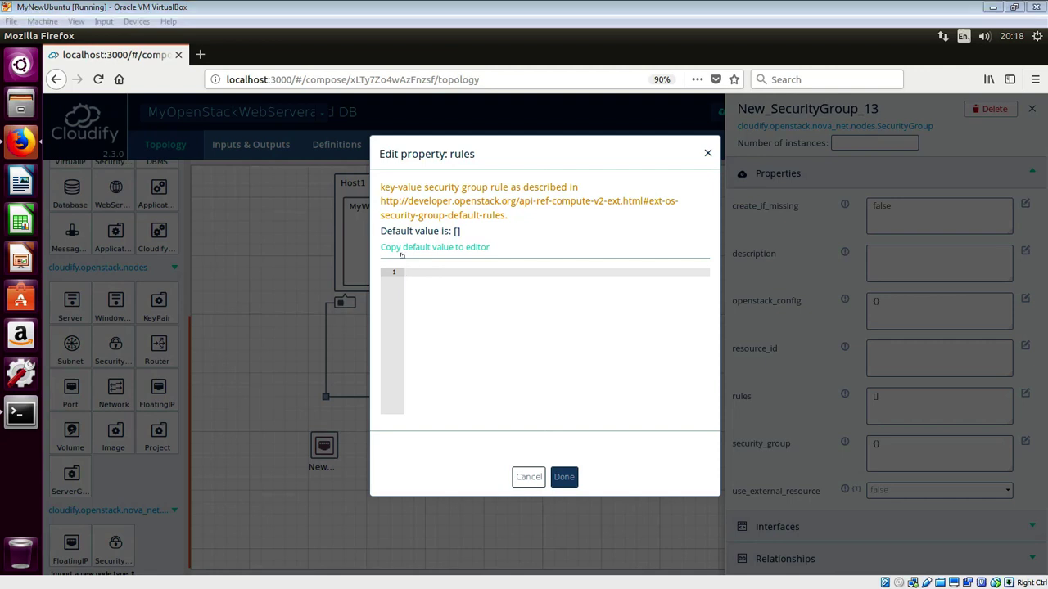
click(431, 276)
text(-)
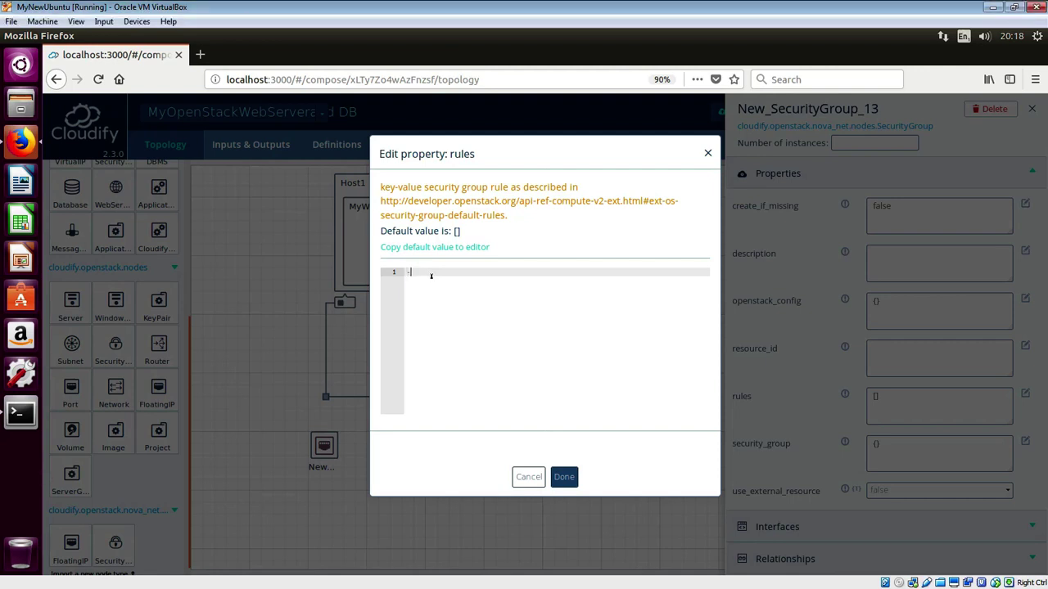
text( port: 22)
key(Return)
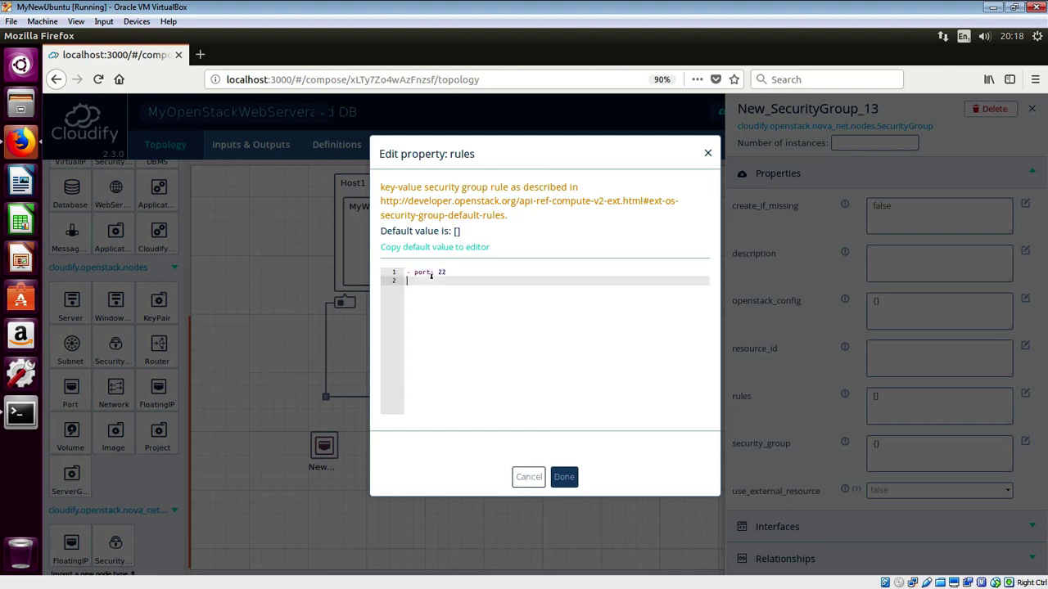
- Complete the port 22 rule with a second, indented line reading "remote_ip_prefix: 0.0.0.0/0"
text(re)
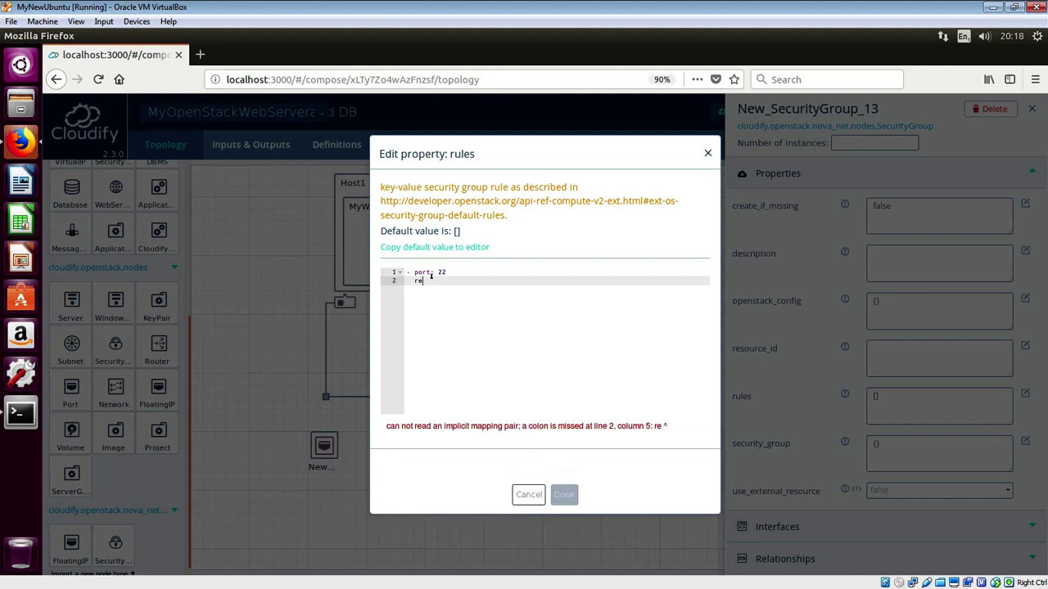
text(mote_ip_)
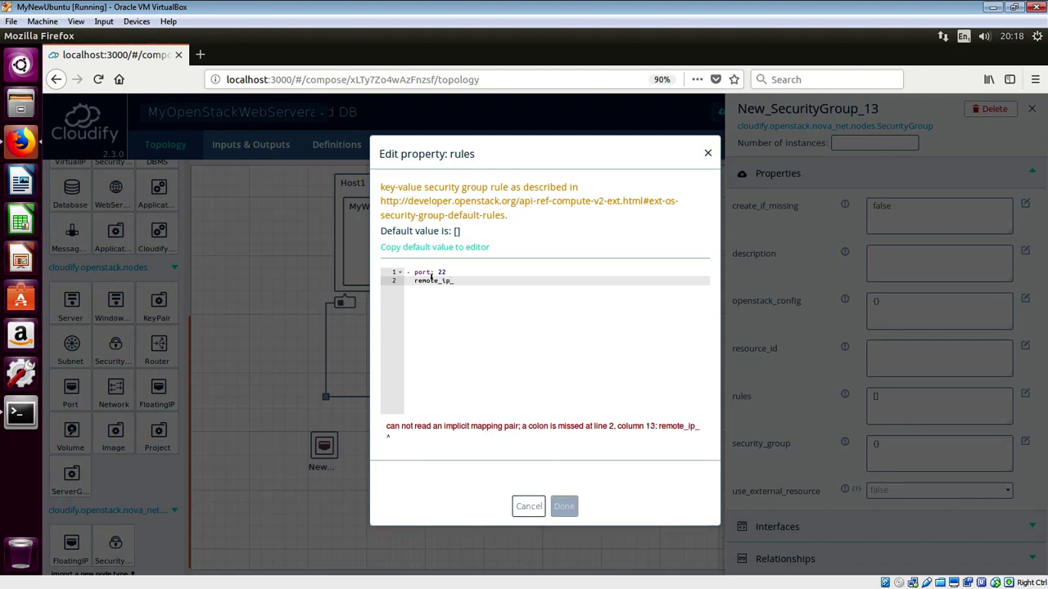
text(prefix:)
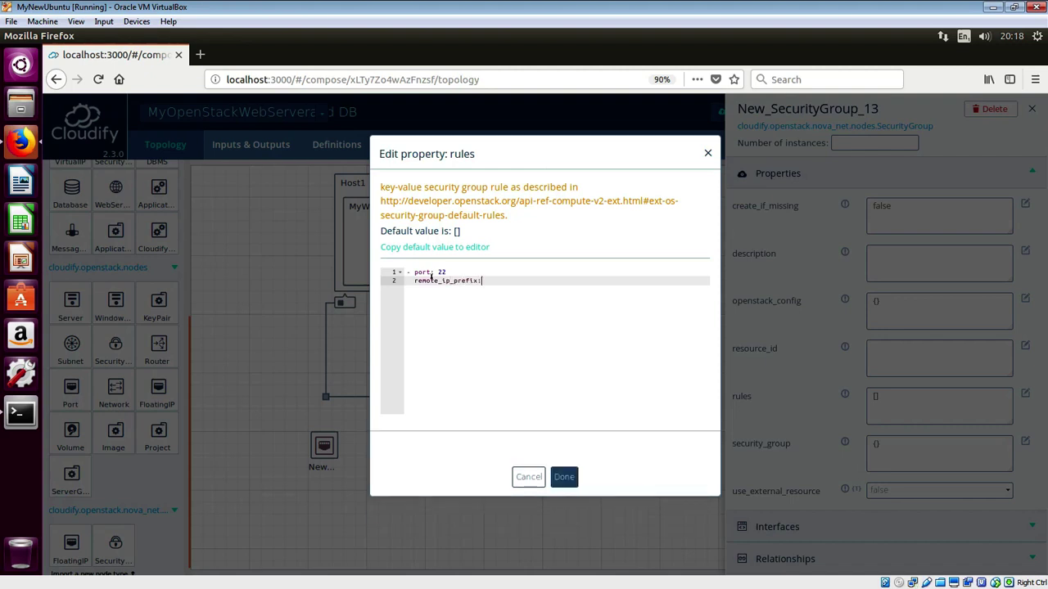
text(0.0.0.0)
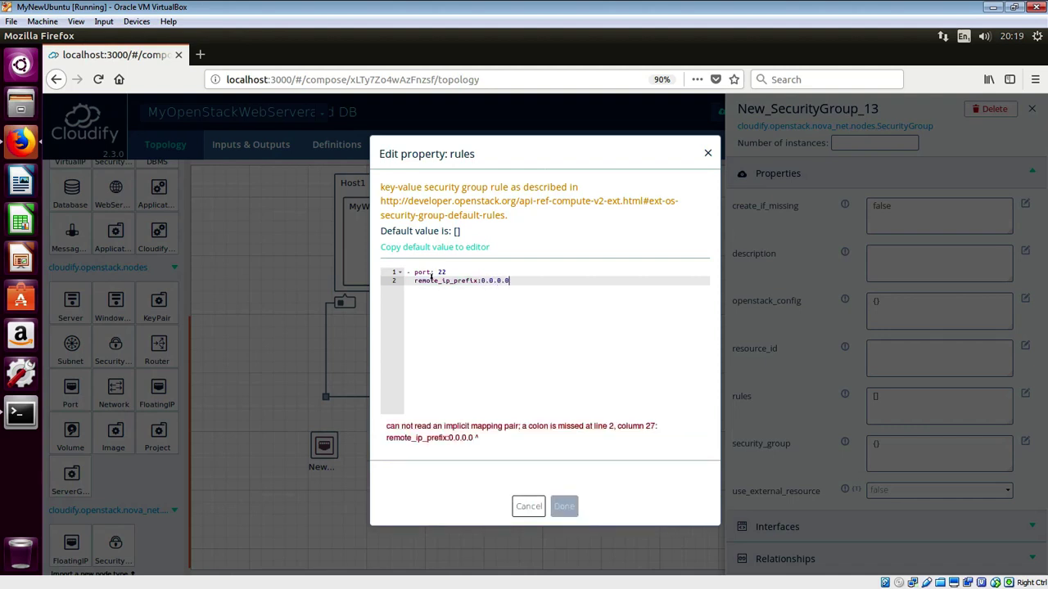
text(/0)
key(Left)
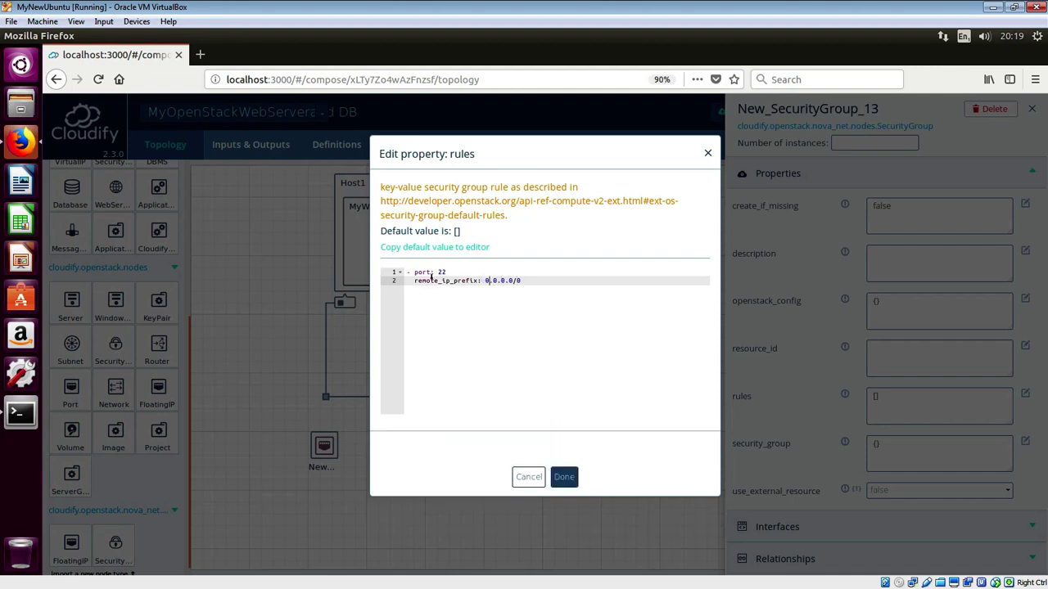
- Check the indentation and alignment of the port and remote_ip_prefix lines in the first rule
key(Up)
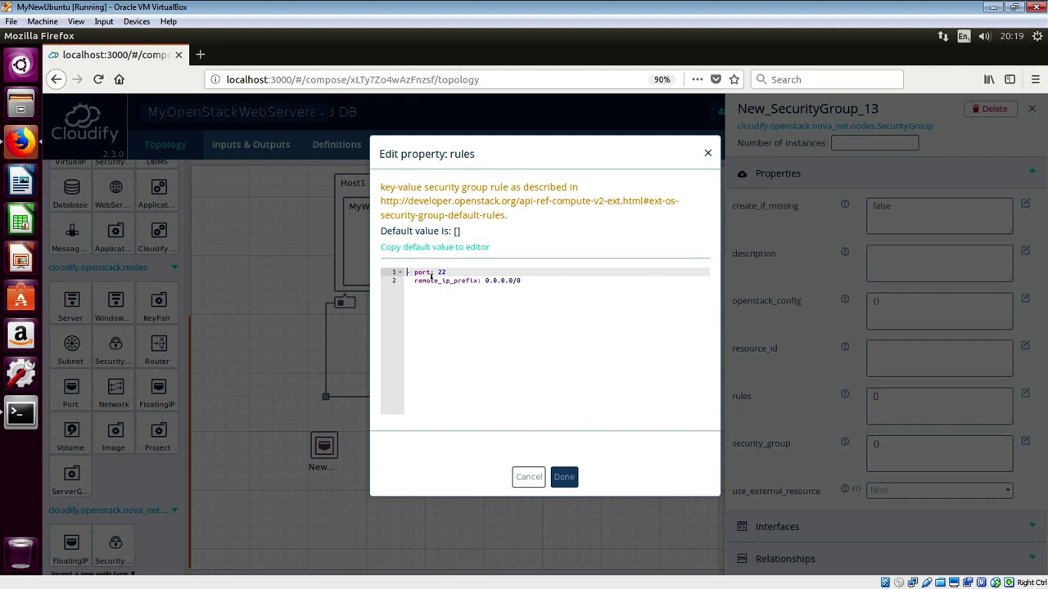
key(Home)
key(Right)
click(431, 276)
key(Down)
key(Left)
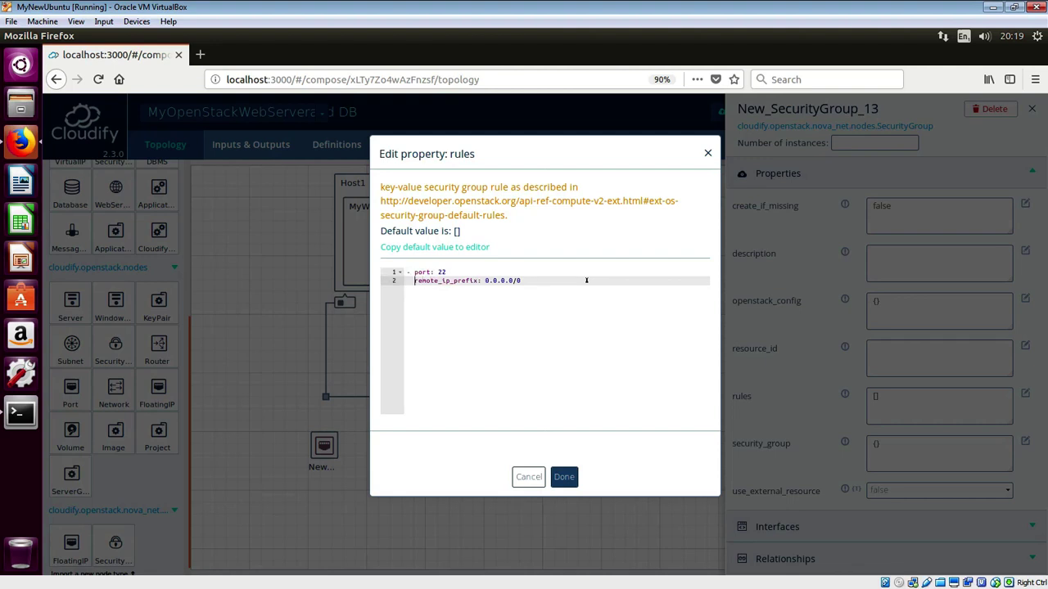
key(Left)
key(Down)
key(Left)
key(Left)
key(Left)
key(Left)
key(Left)
key(Left)
key(Left)
key(Left)
key(Left)
key(Right)
key(Right)
key(Right)
key(Right)
key(Right)
key(Right)
key(Right)
key(Right)
key(Right)
key(Right)
key(Right)
key(Right)
key(Right)
key(Right)
key(Right)
key(Right)
key(Right)
key(Right)
key(Right)
key(Right)
key(Right)
key(Right)
key(Right)
key(Right)
key(Right)
- Add a second rule below the first, with "- port: 80" and "remote_ip_prefix: 0.0.0.0/0"
key(Return)
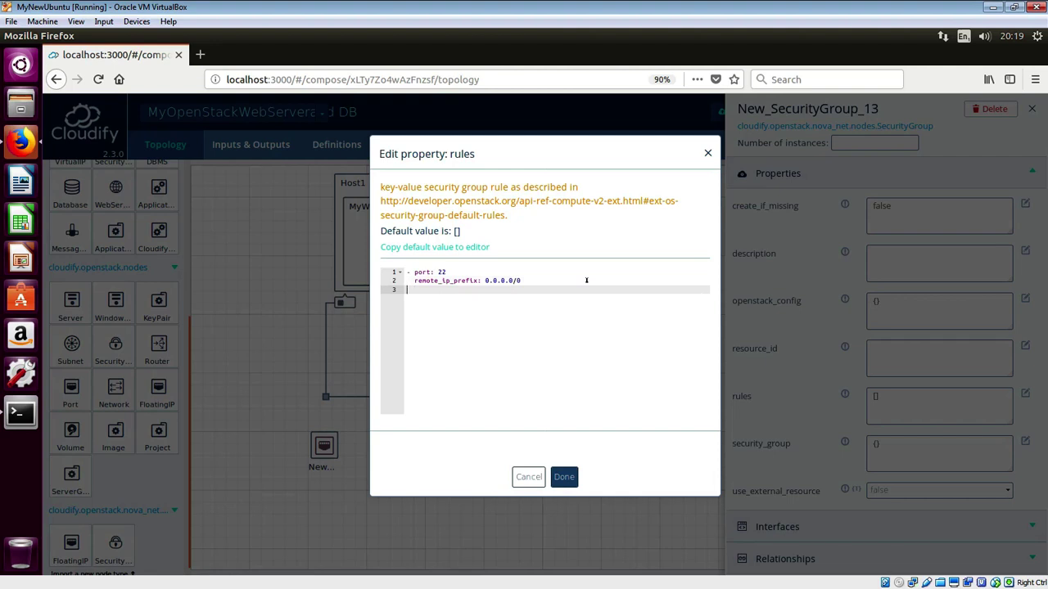
text(- port: 80)
key(Return)
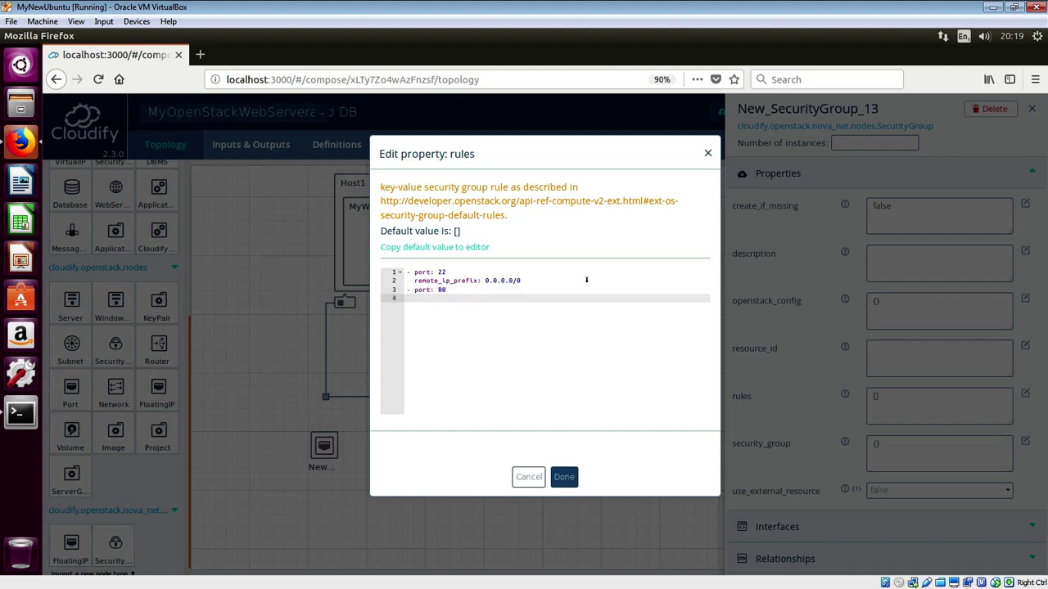
text(remo)
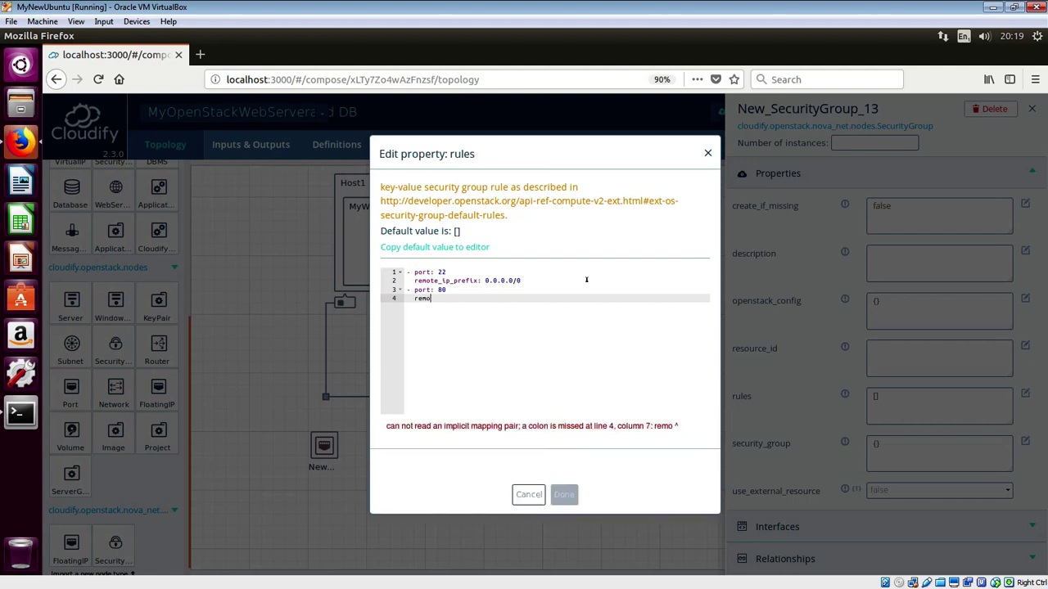
text(te_ip_prefix)
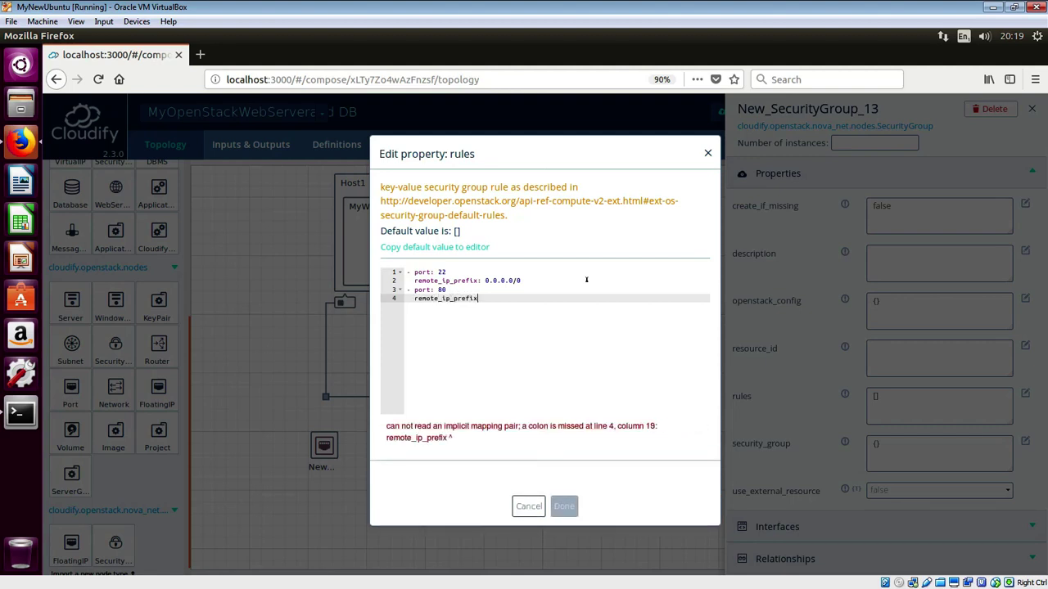
text(: )
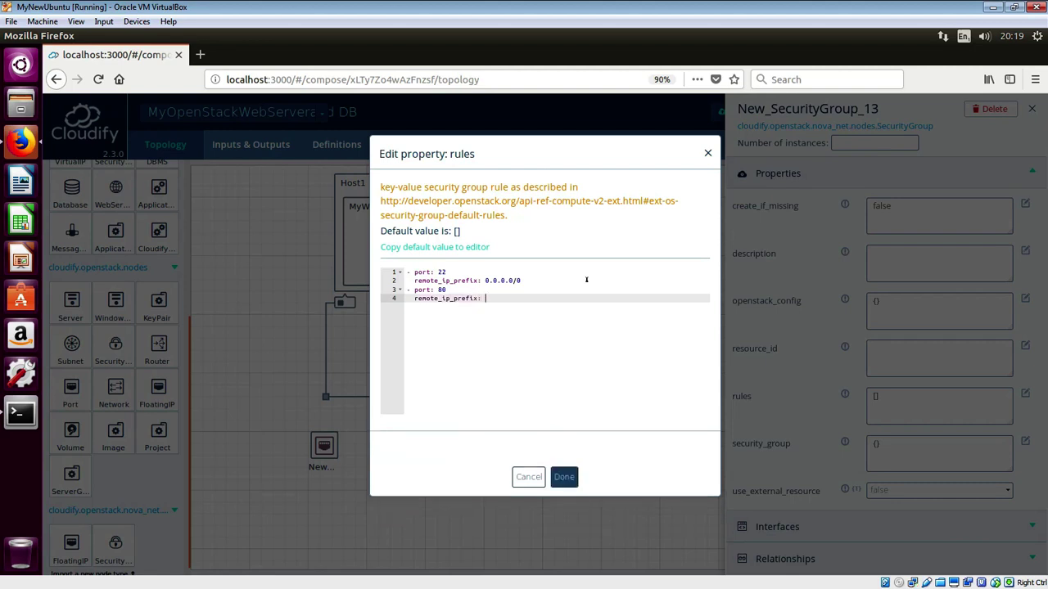
text(0.0.0.0/0)
key(Return)
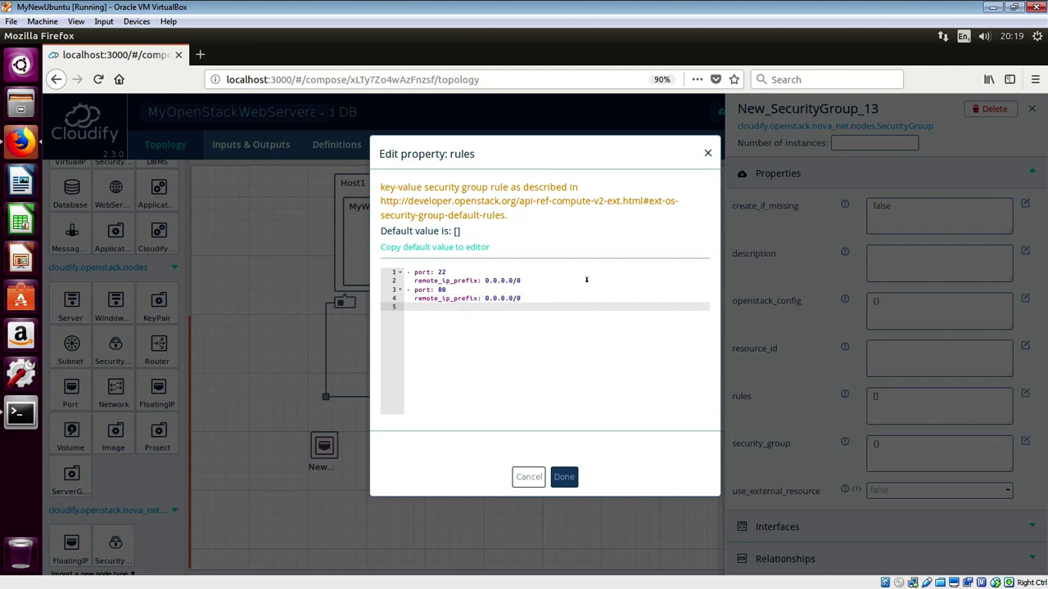
- Copy the port 80 rule twice below itself, aligning each copy's dash with the rules above
drag(525, 301, 407, 290)
key(ctrl+c)
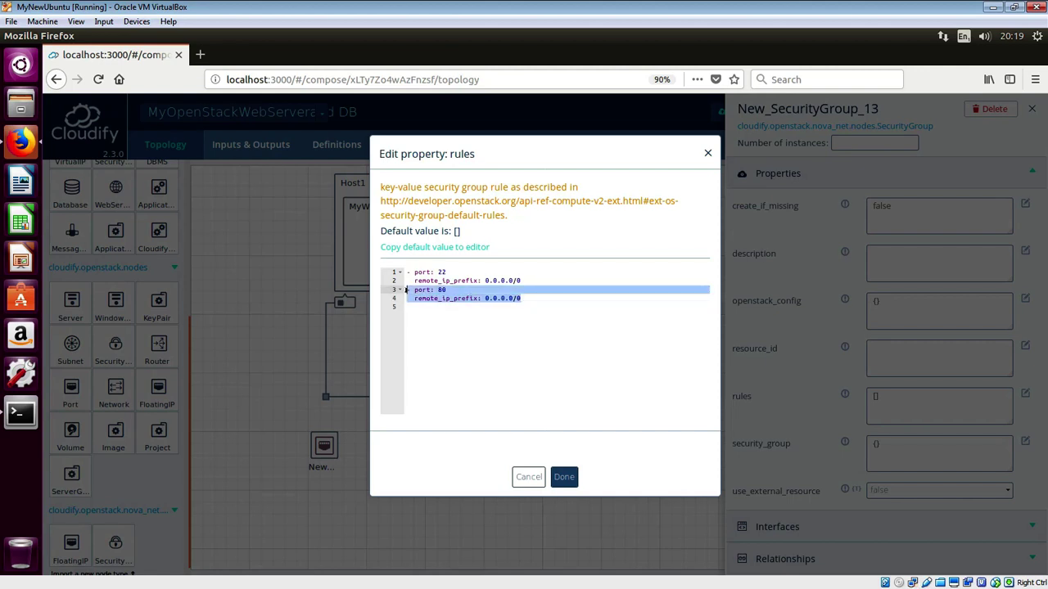
click(541, 301)
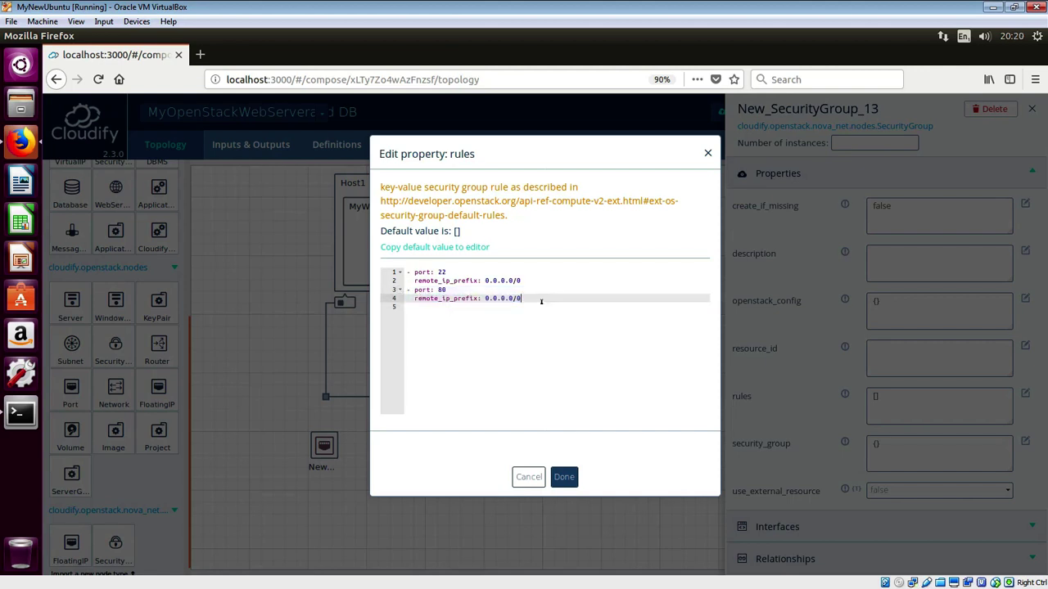
key(Return)
key(ctrl+v)
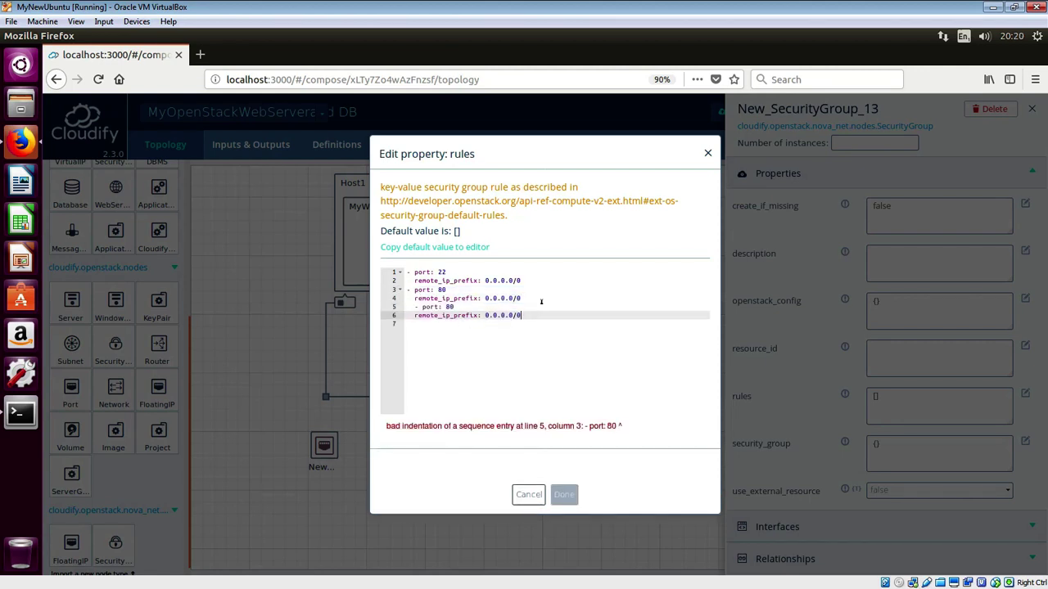
key(Up)
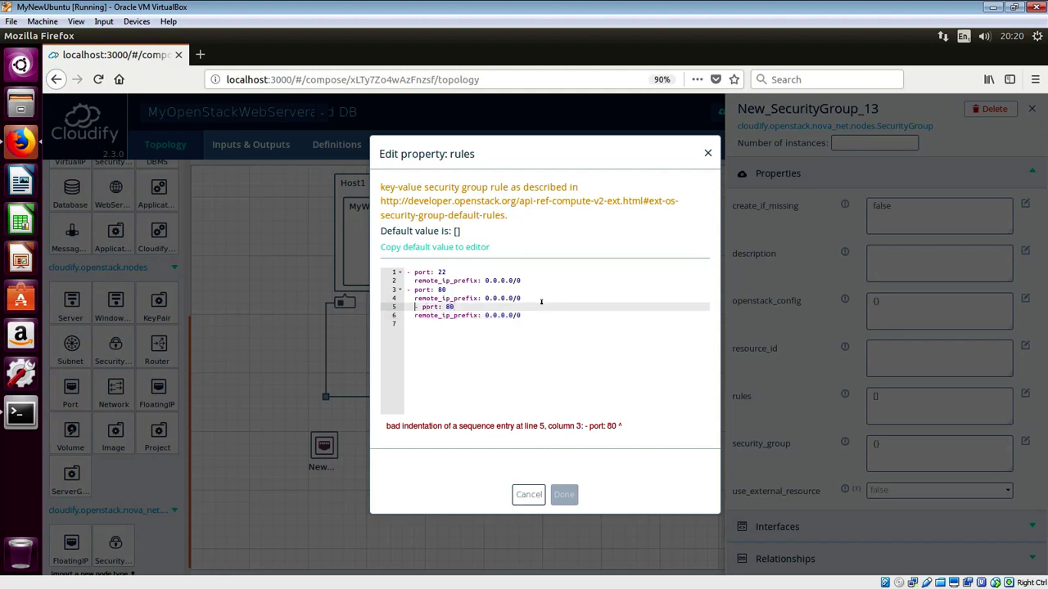
key(Home)
key(BackSpace)
key(Down)
key(Down)
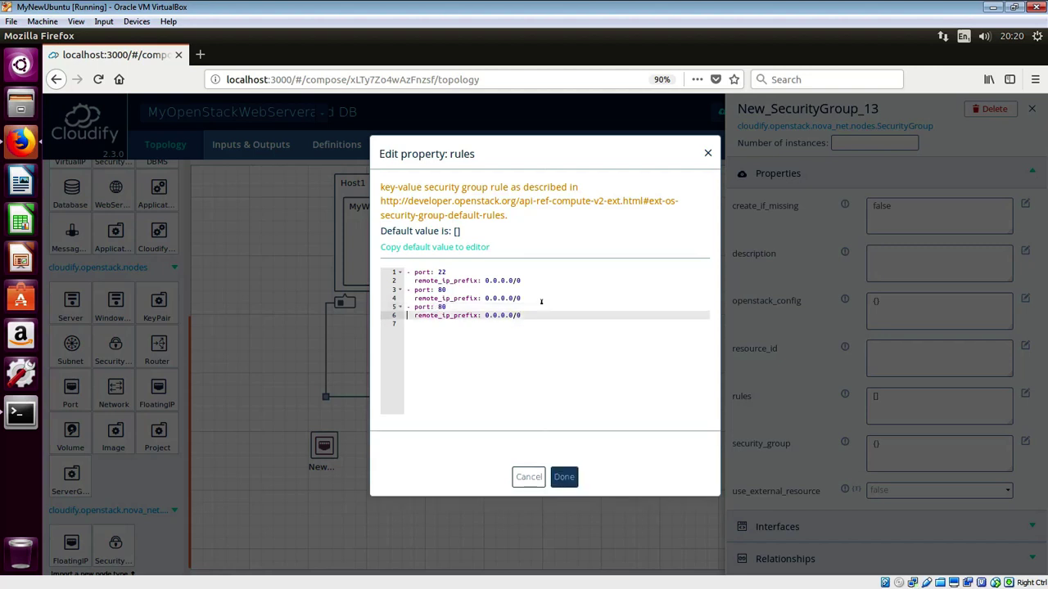
key(ctrl+v)
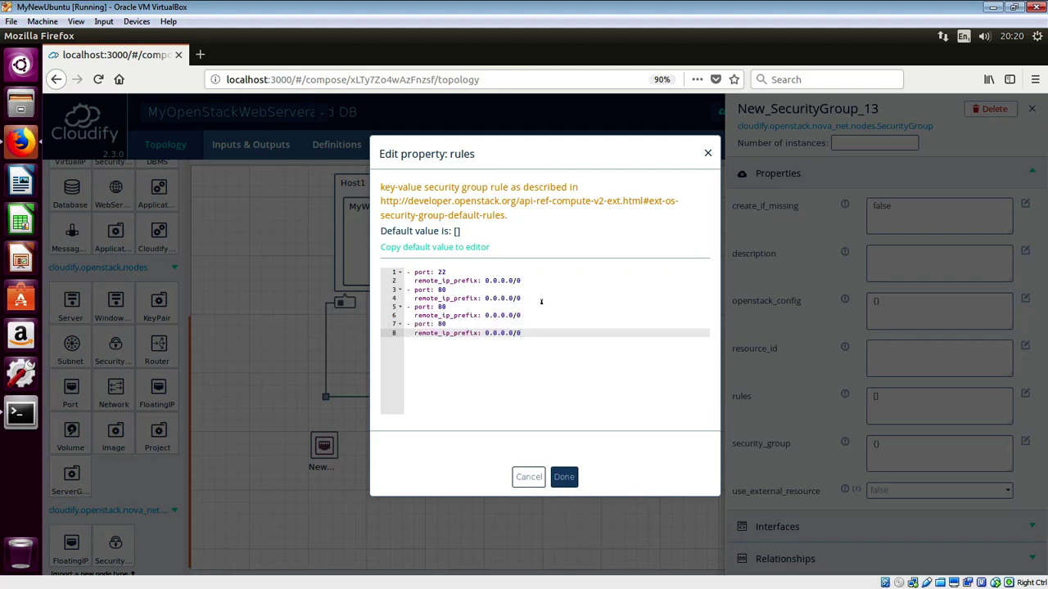
- Change the third rule's port to 27017 and go to the fourth rule's port line
key(Up)
key(Up)
key(Up)
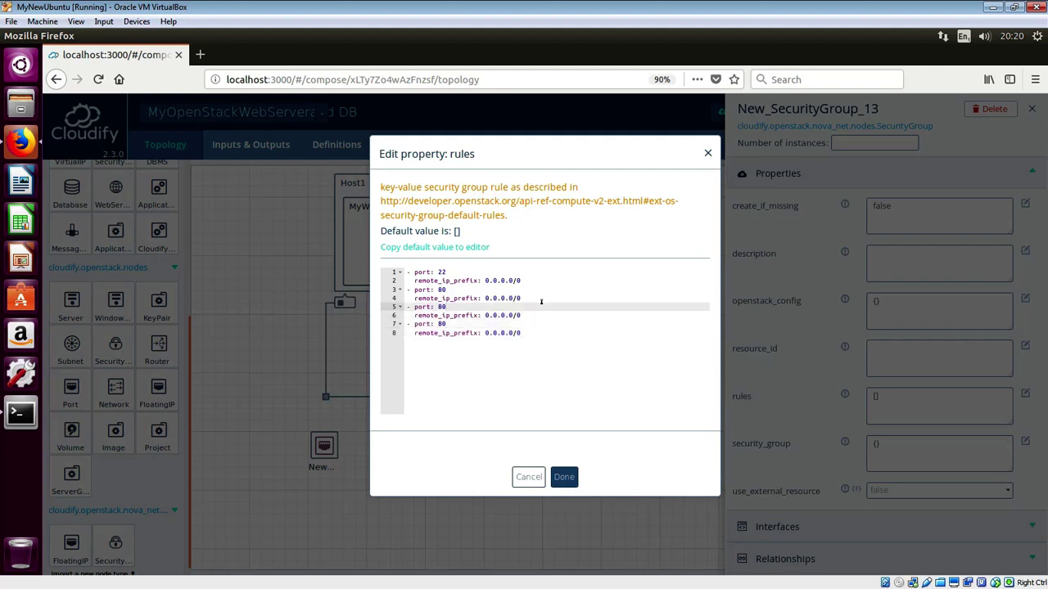
key(BackSpace)
key(BackSpace)
text(27017)
key(Down)
key(Down)
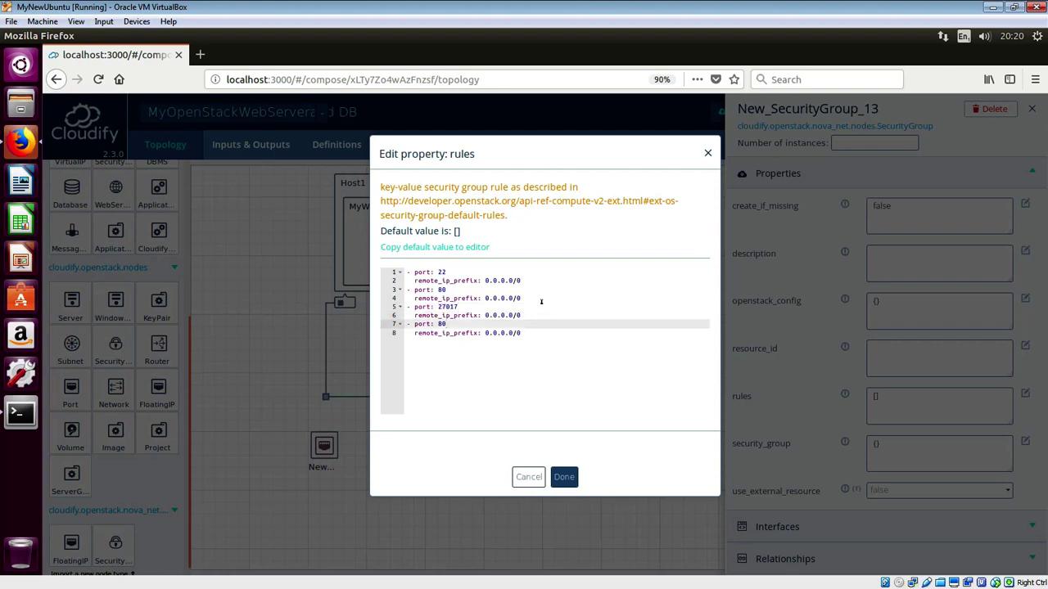
- Set the port of the fourth security group rule to 27018, save the rules and close the group's properties
key(BackSpace)
key(BackSpace)
text(27018)
key(Down)
key(End)
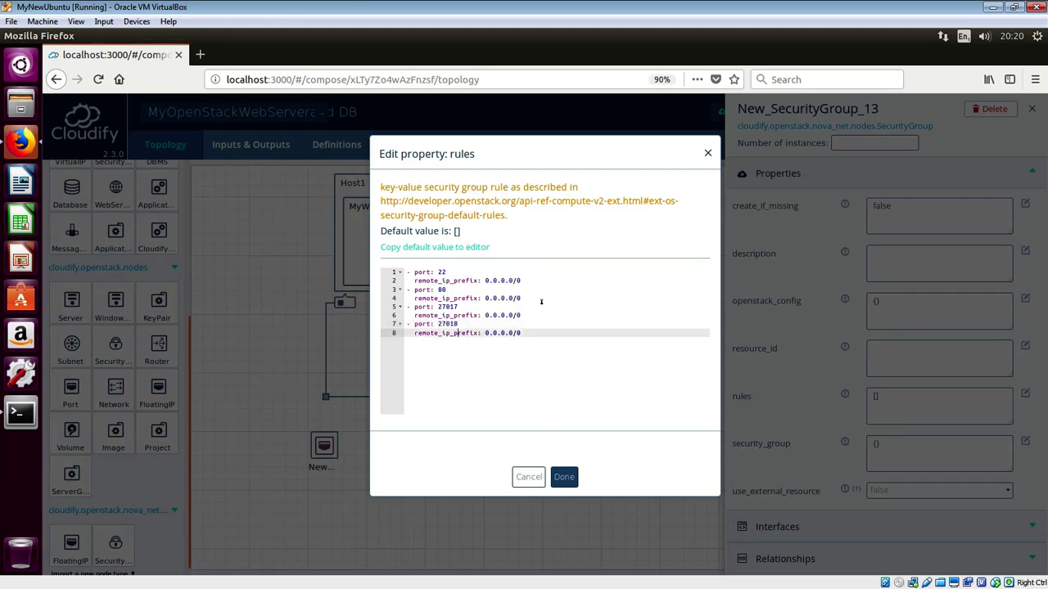
click(564, 477)
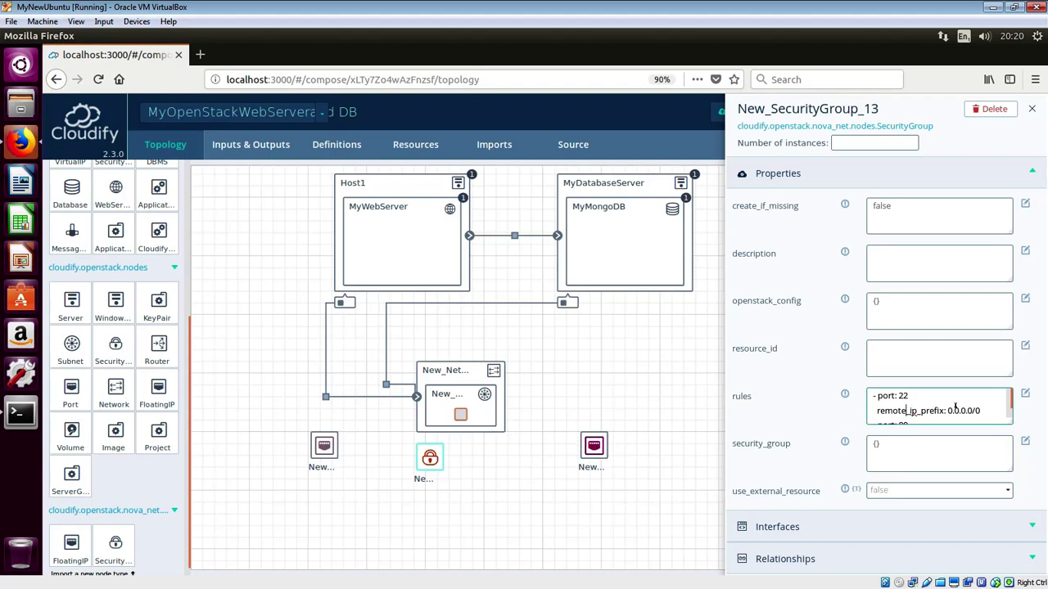
scroll(954, 404, down, 3)
scroll(954, 405, up, 3)
click(1031, 109)
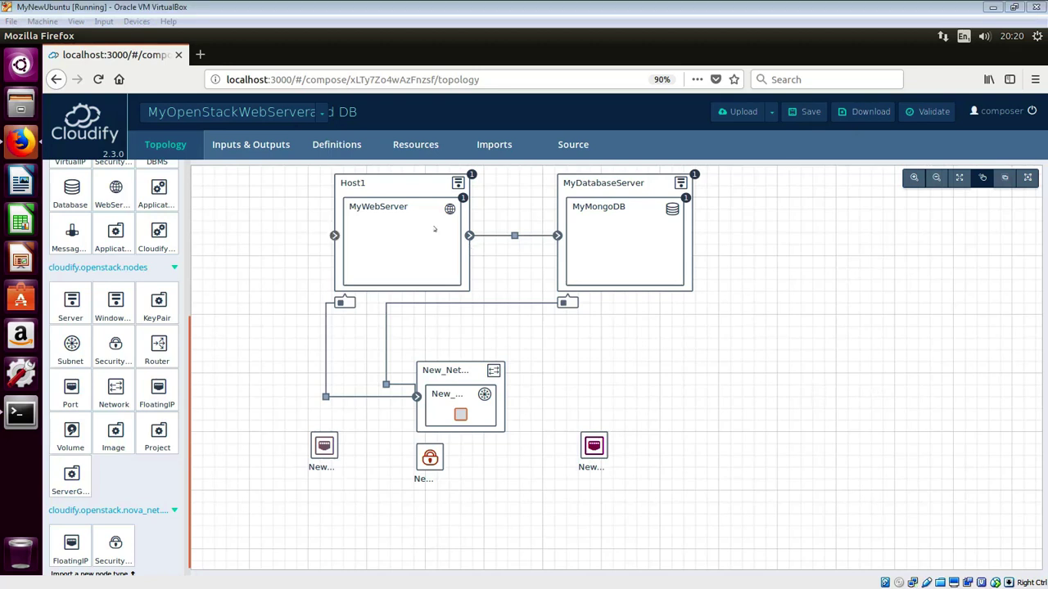
- Add New_SecurityGroup_13 to the security groups in Host1's network settings
click(407, 188)
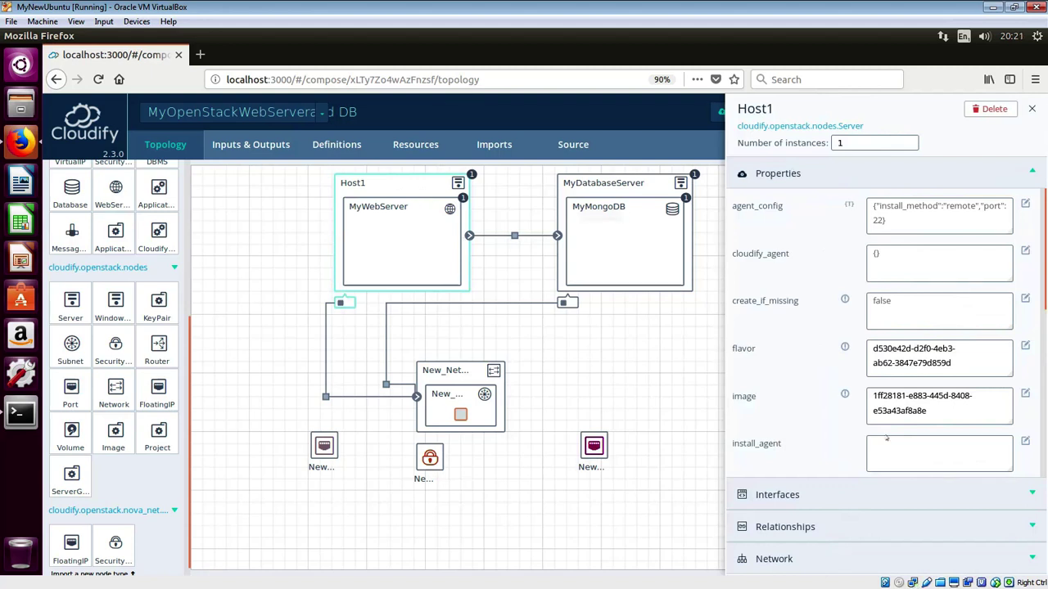
click(856, 559)
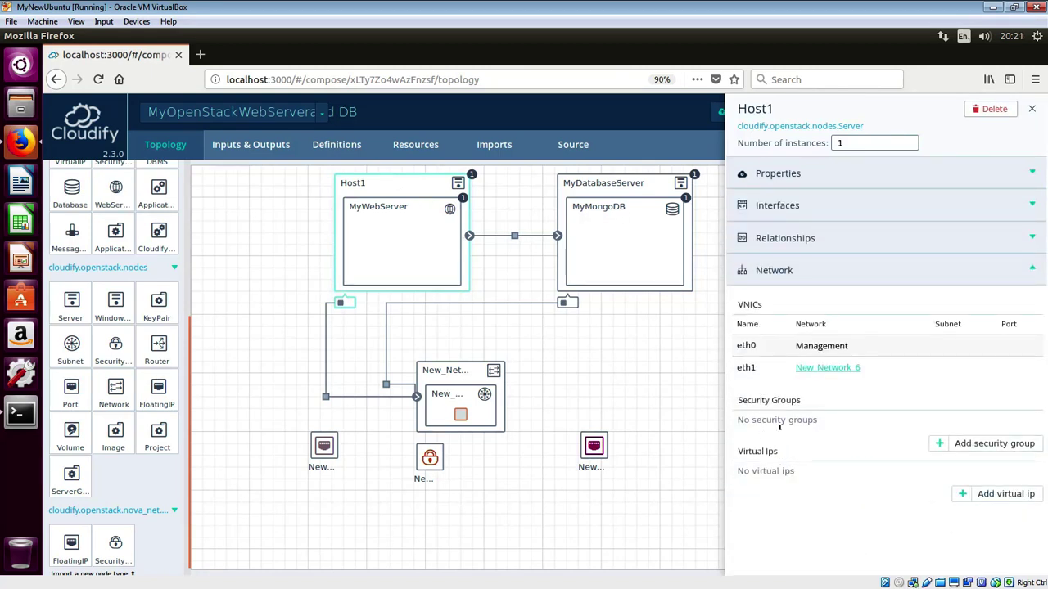
click(949, 449)
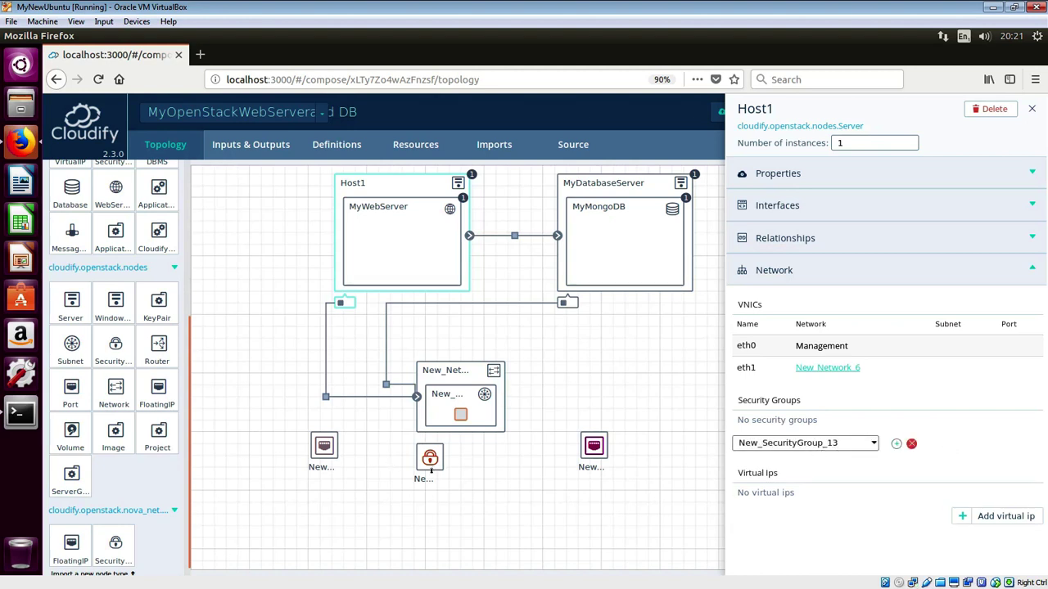
click(897, 445)
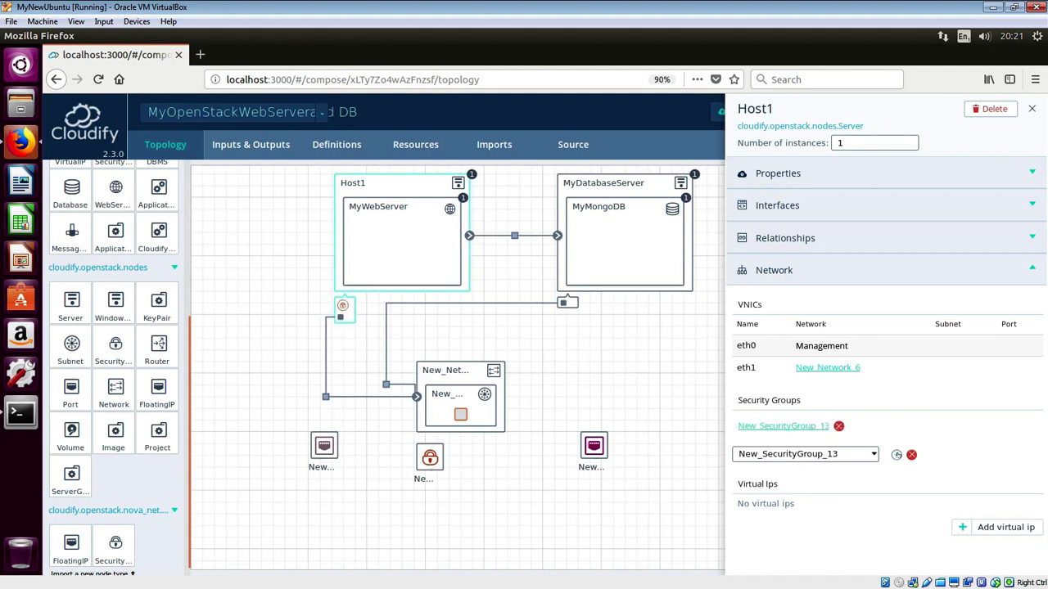
- Assign New_FloatingIP_14 to Host1 as a virtual IP and close the server's settings
click(973, 534)
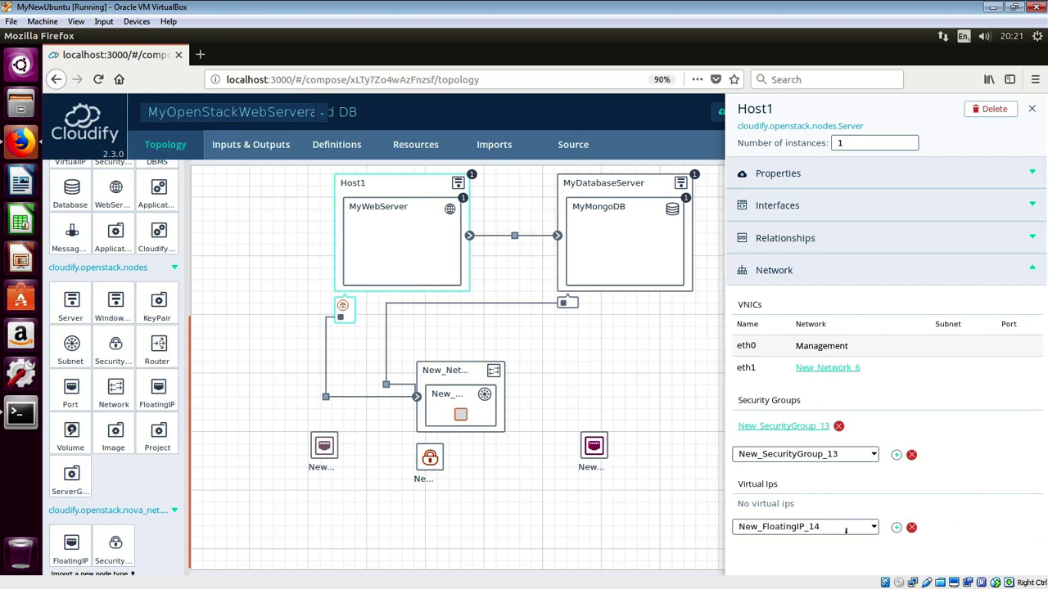
click(874, 530)
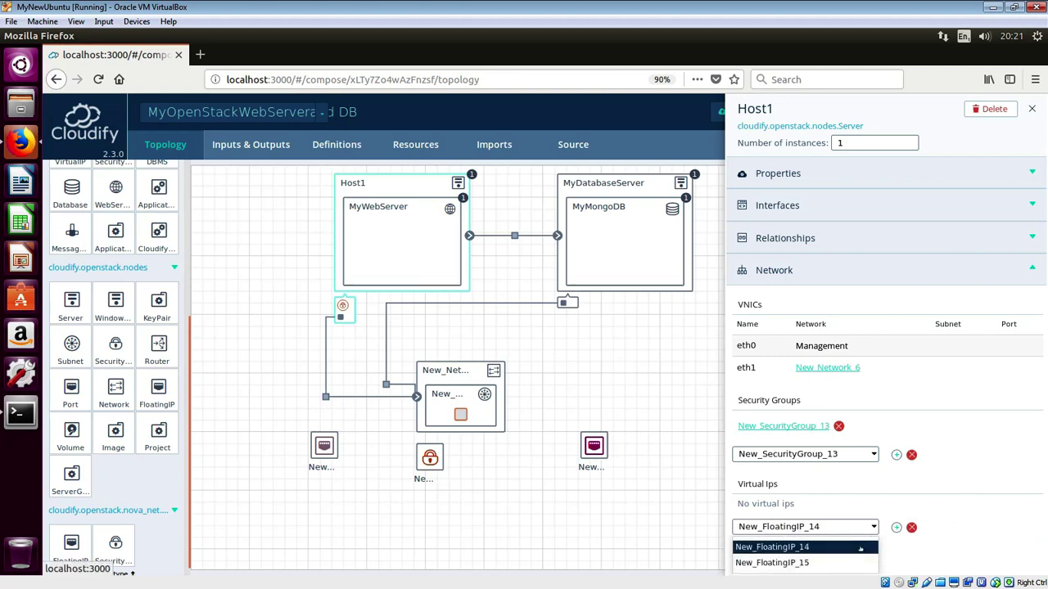
click(861, 547)
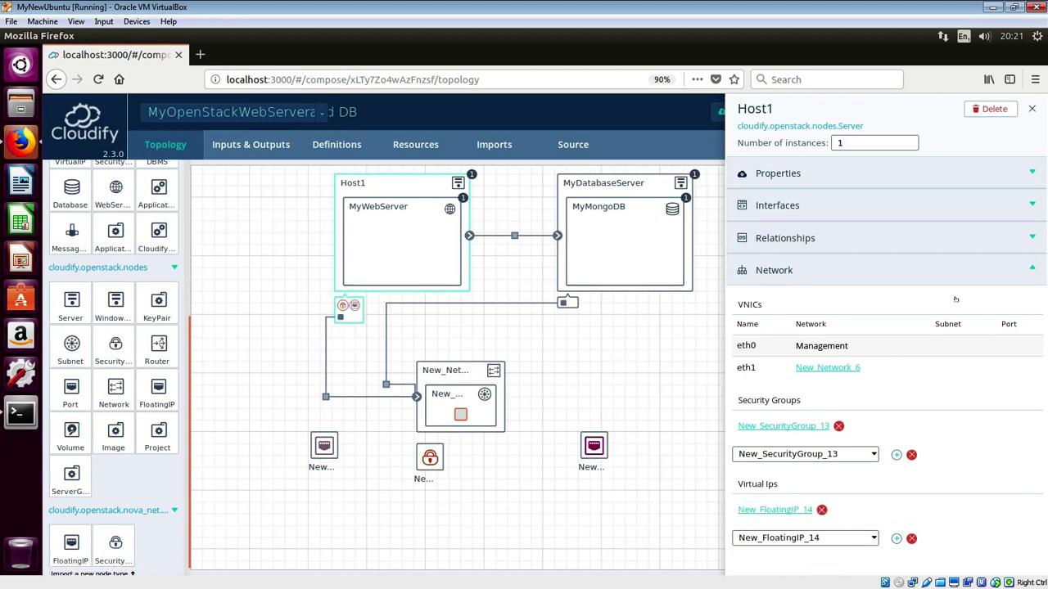
click(1032, 110)
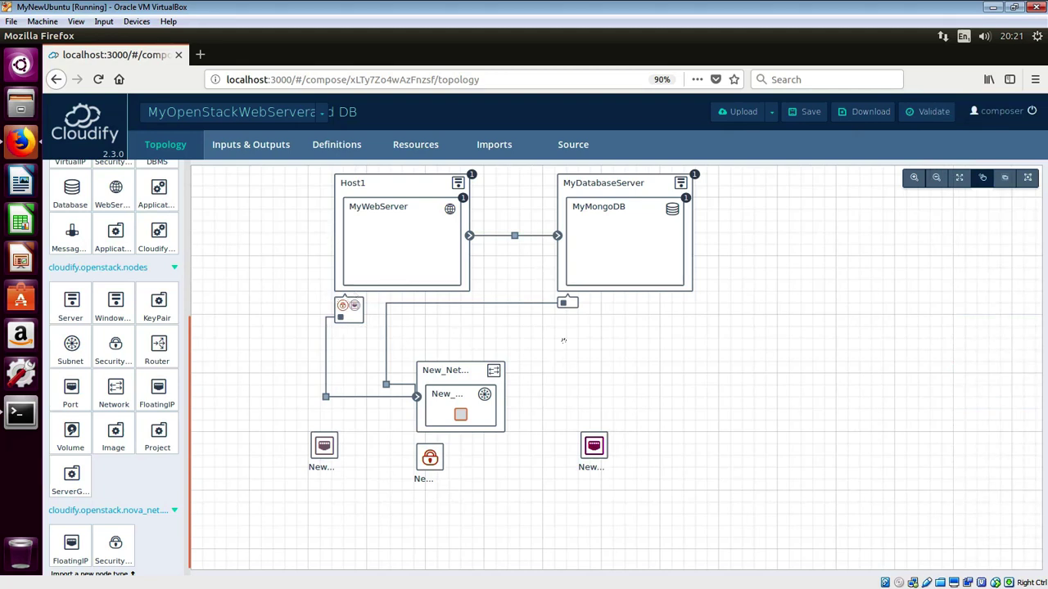
- Add New_SecurityGroup_13 to the security groups in MyDatabaseServer's network settings
click(663, 187)
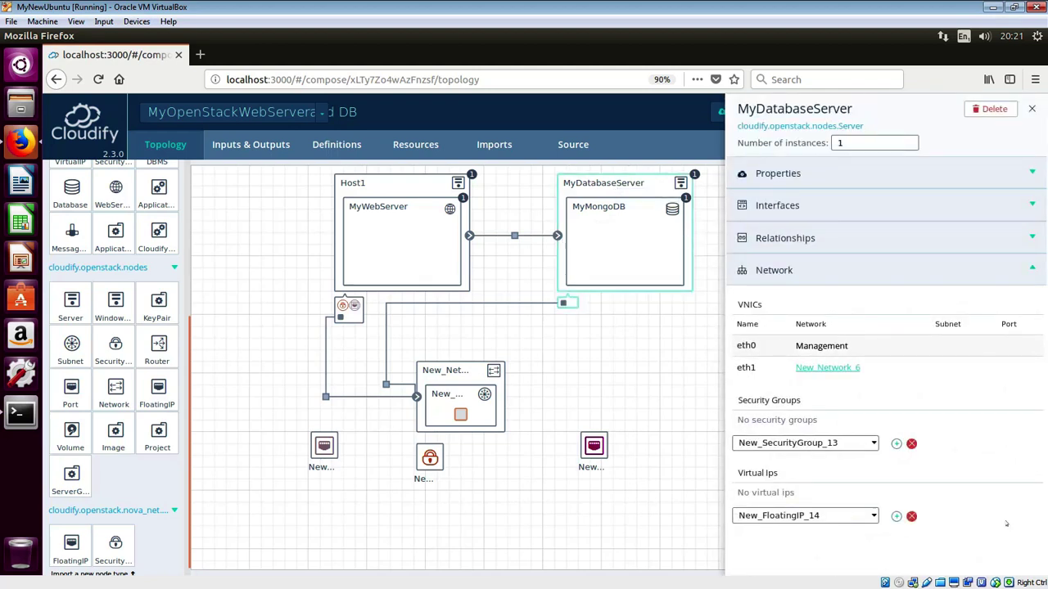
click(874, 445)
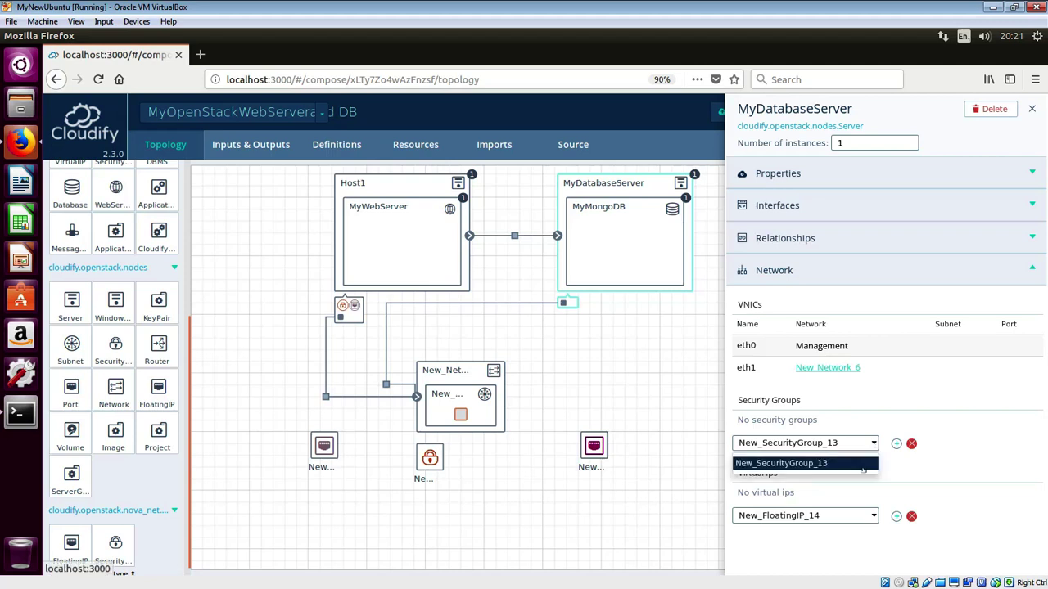
click(841, 467)
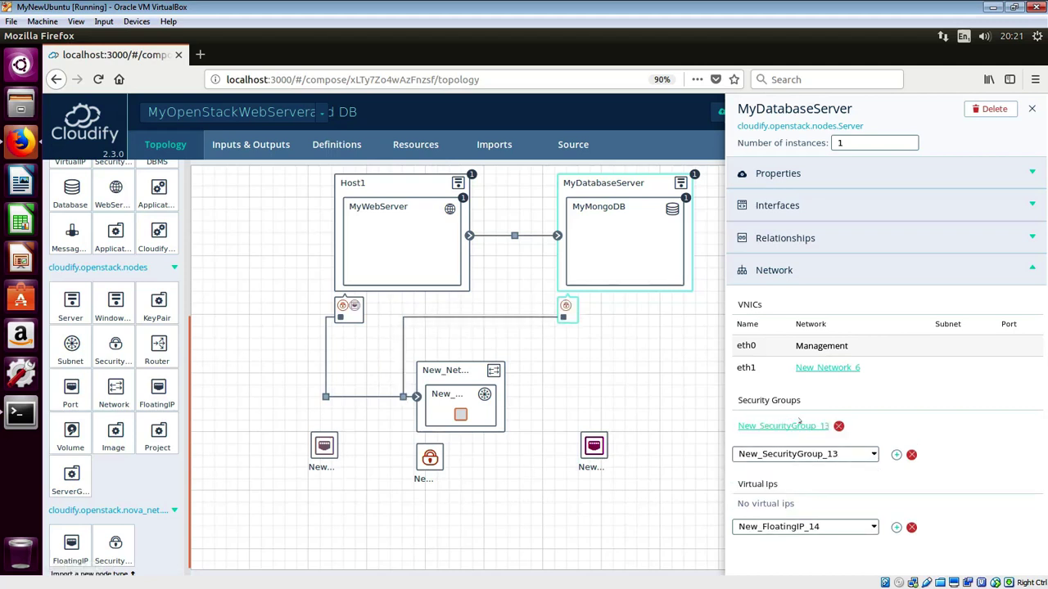
click(875, 530)
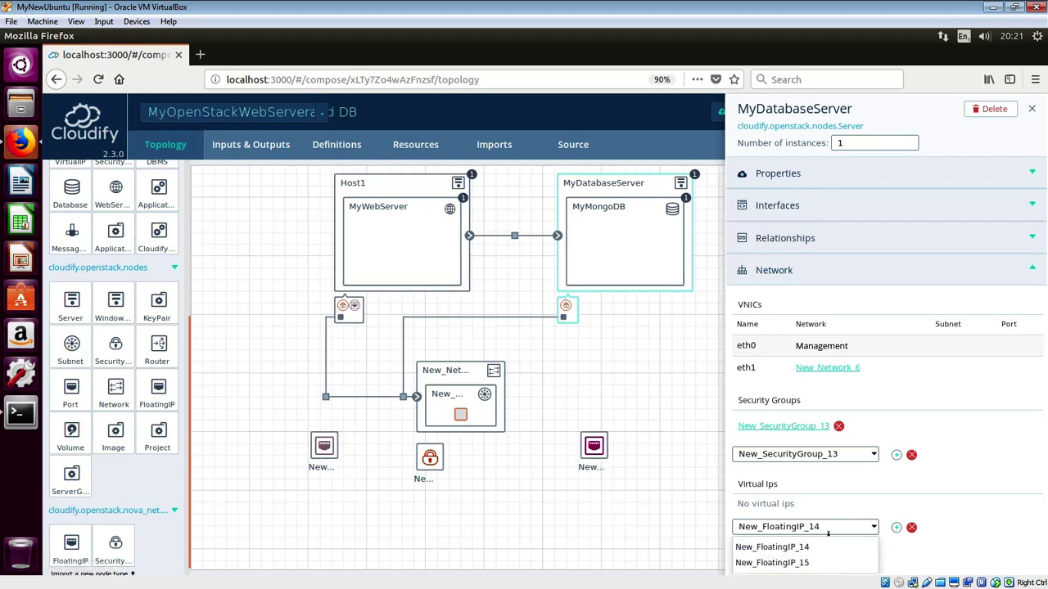
click(972, 512)
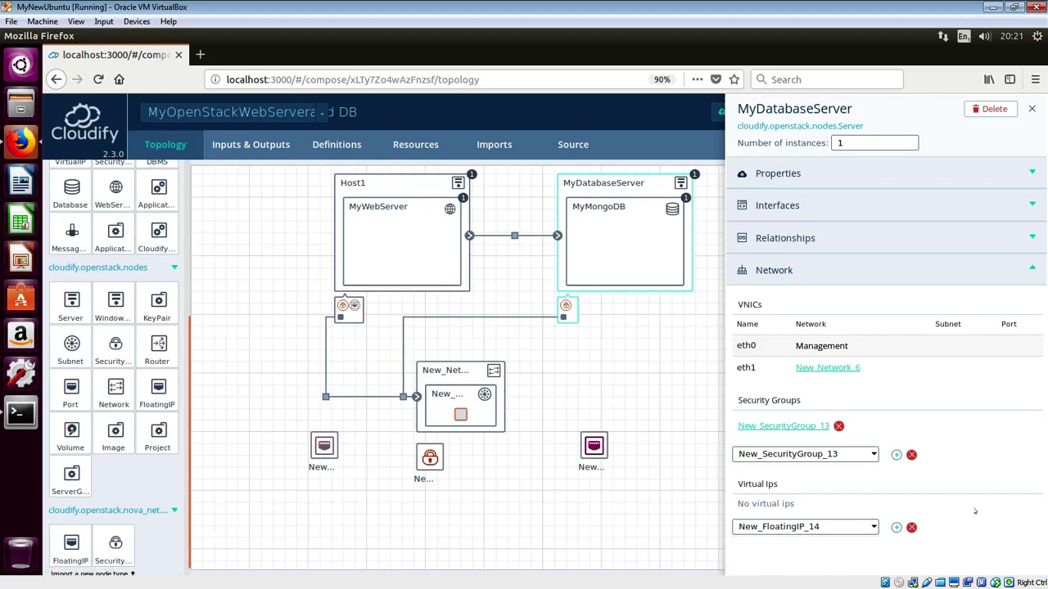
click(1031, 108)
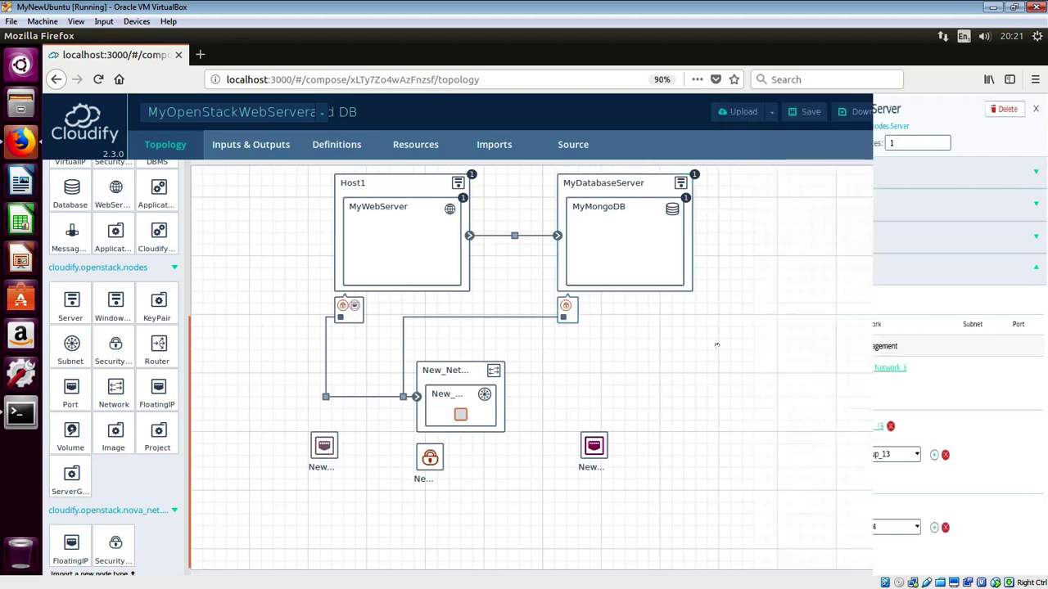
- Check Host1's virtual IP, assign New_FloatingIP_15 to MyDatabaseServer and close the server's settings
click(395, 186)
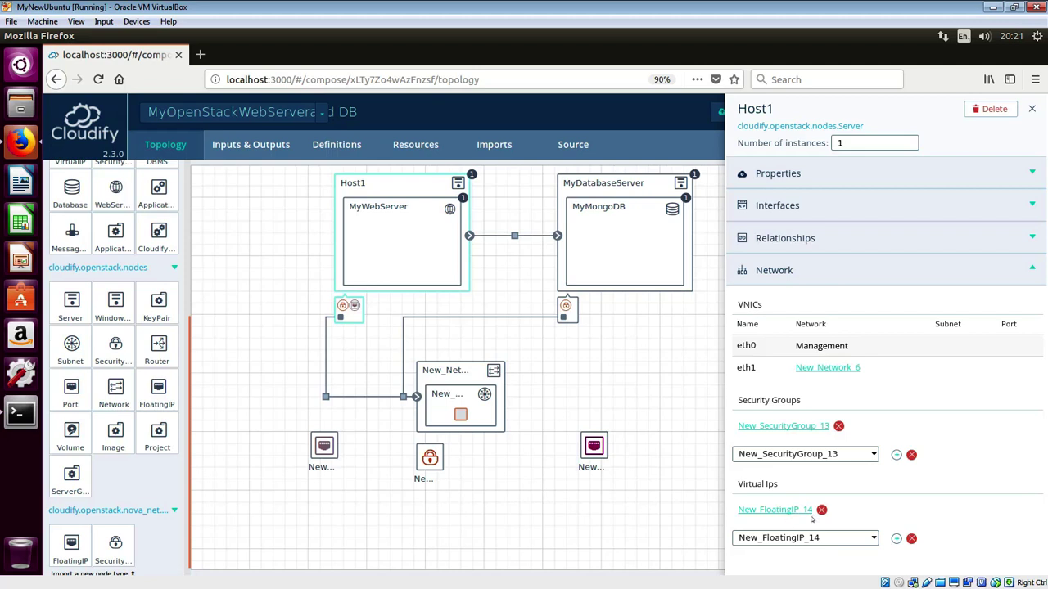
click(659, 191)
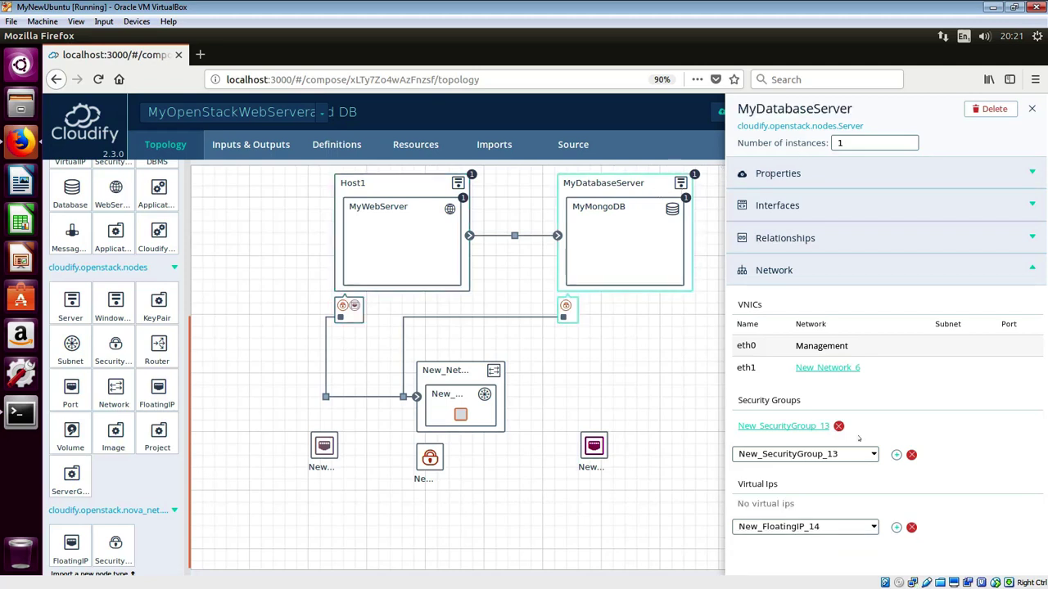
click(873, 527)
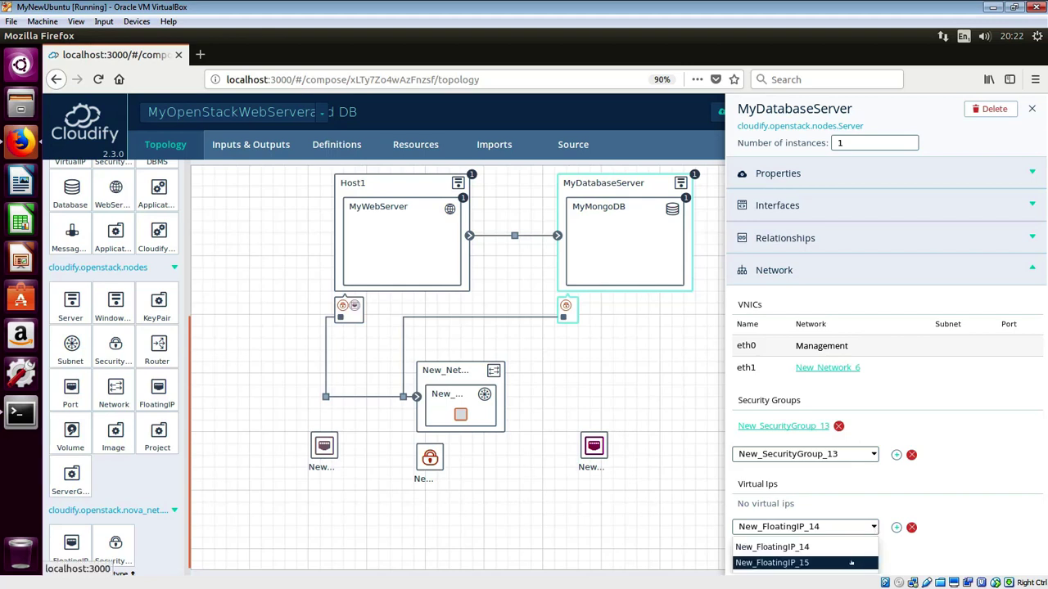
click(851, 563)
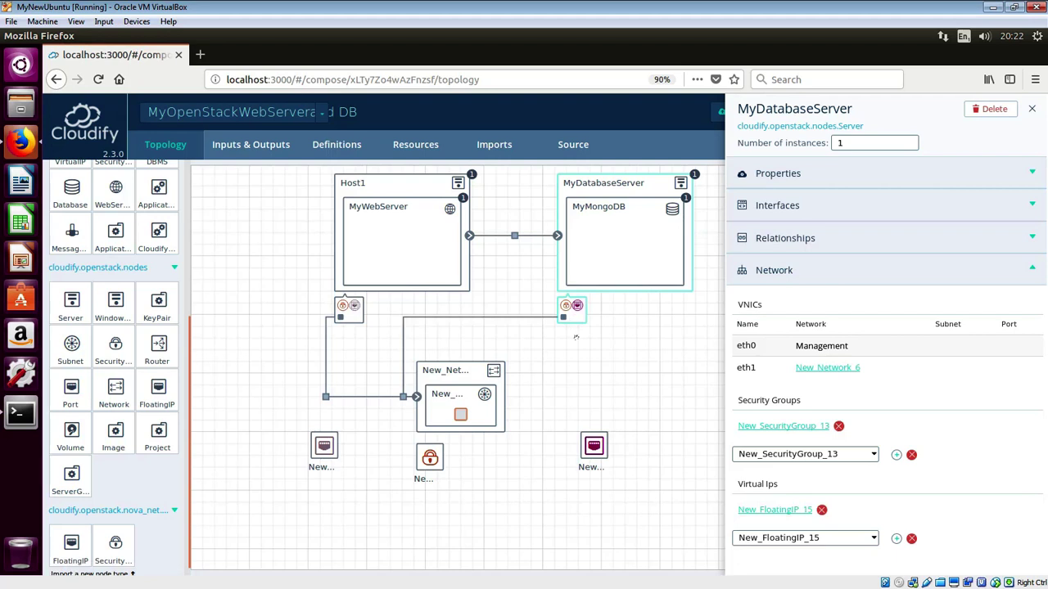
click(1031, 109)
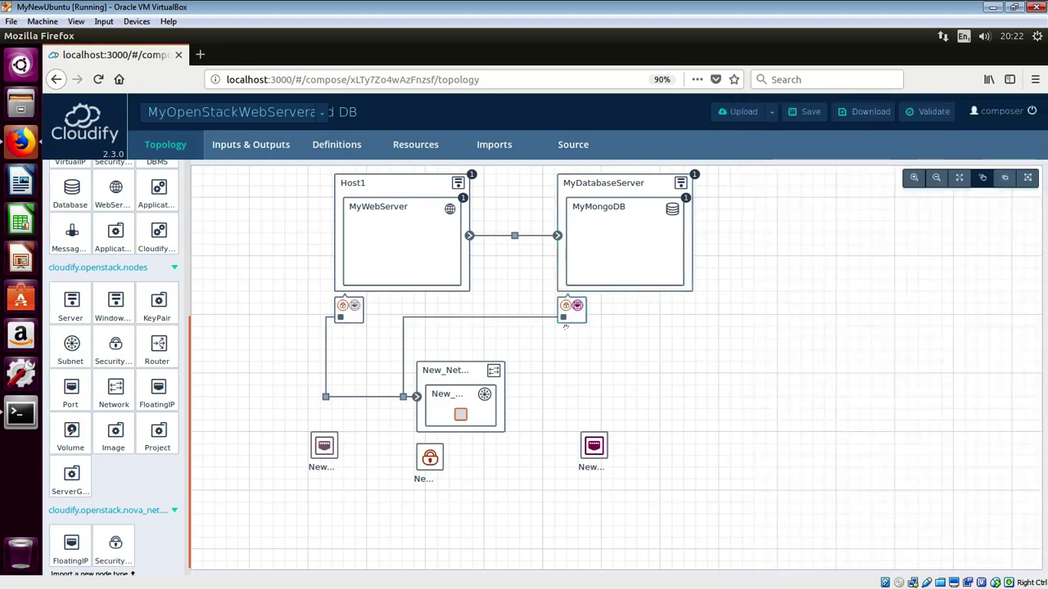
- Review the network settings of MyDatabaseServer and Host1, including their security groups and virtual IPs
click(565, 315)
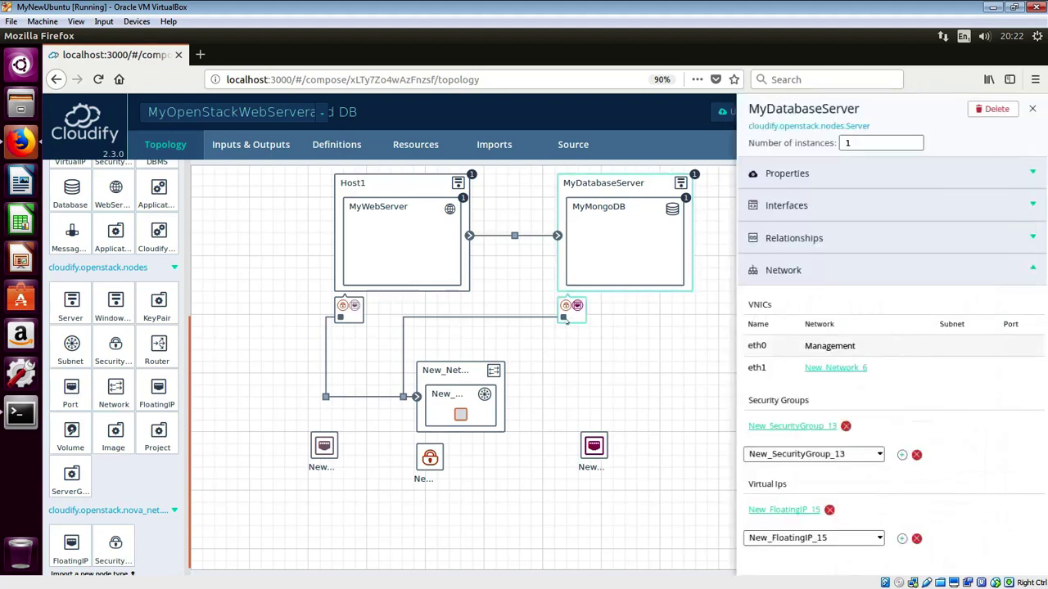
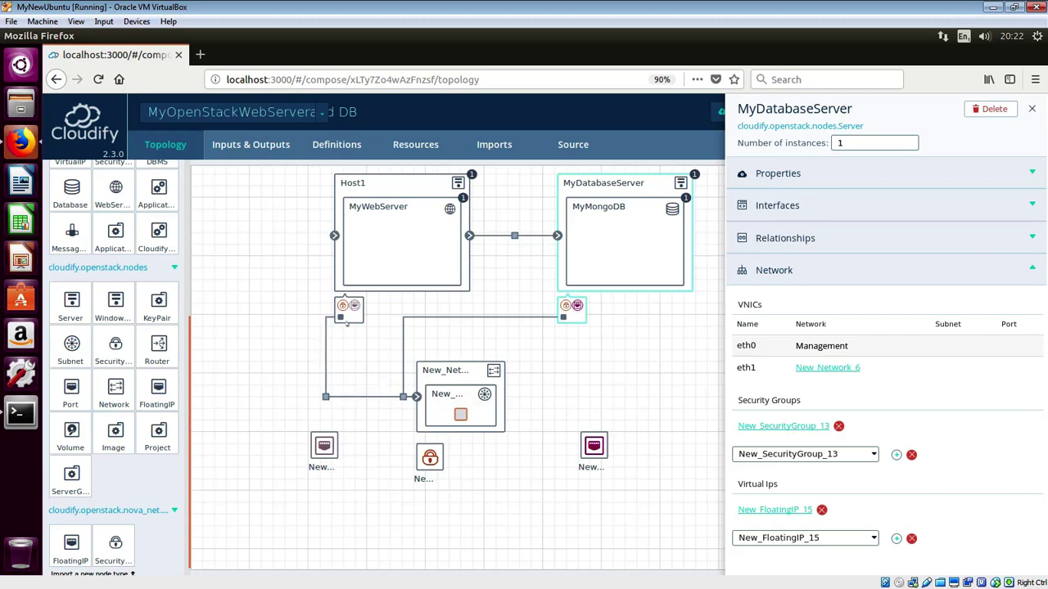
click(345, 322)
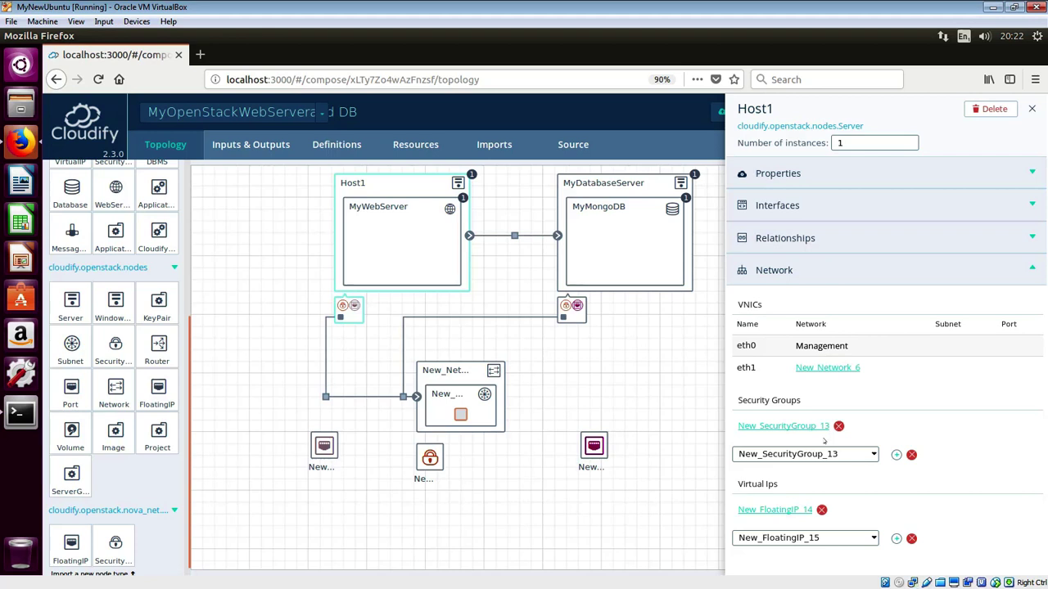
click(1031, 108)
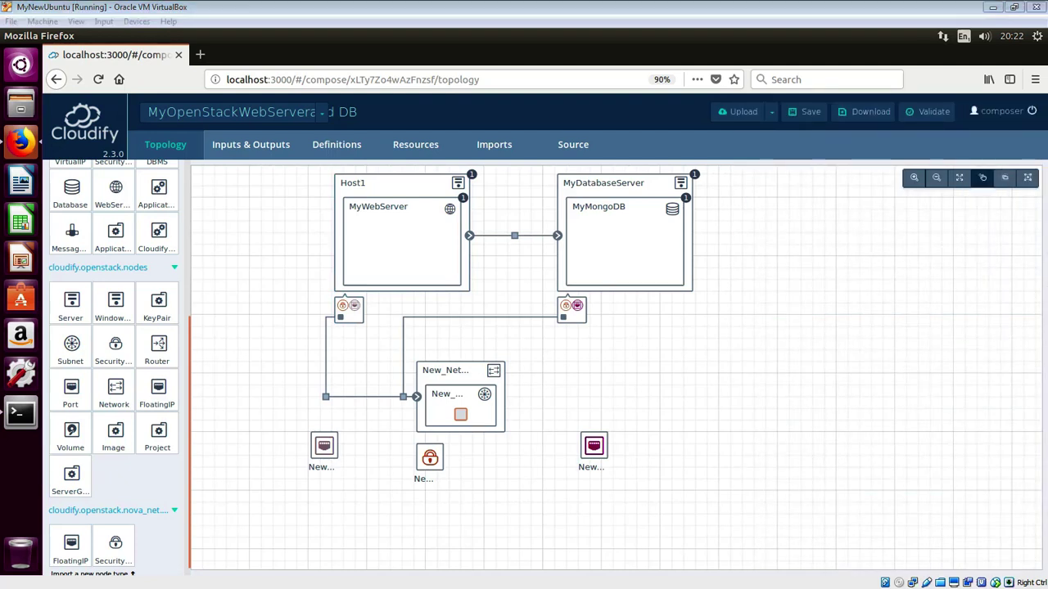
- Look at the blueprint's source and return to the topology, dismissing the notifications, and repeat the check once
click(573, 145)
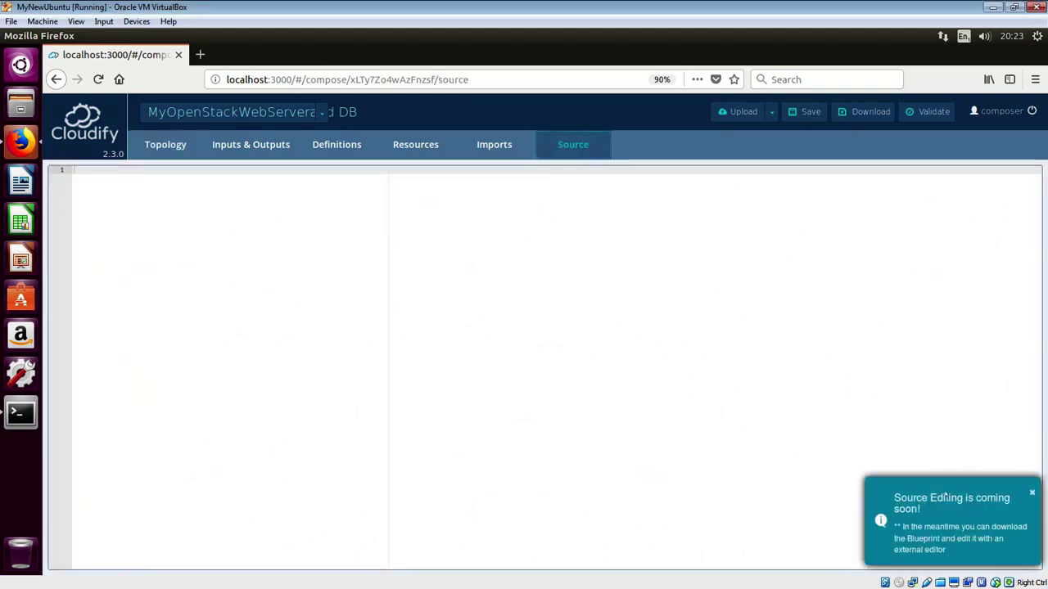
click(1033, 494)
click(164, 151)
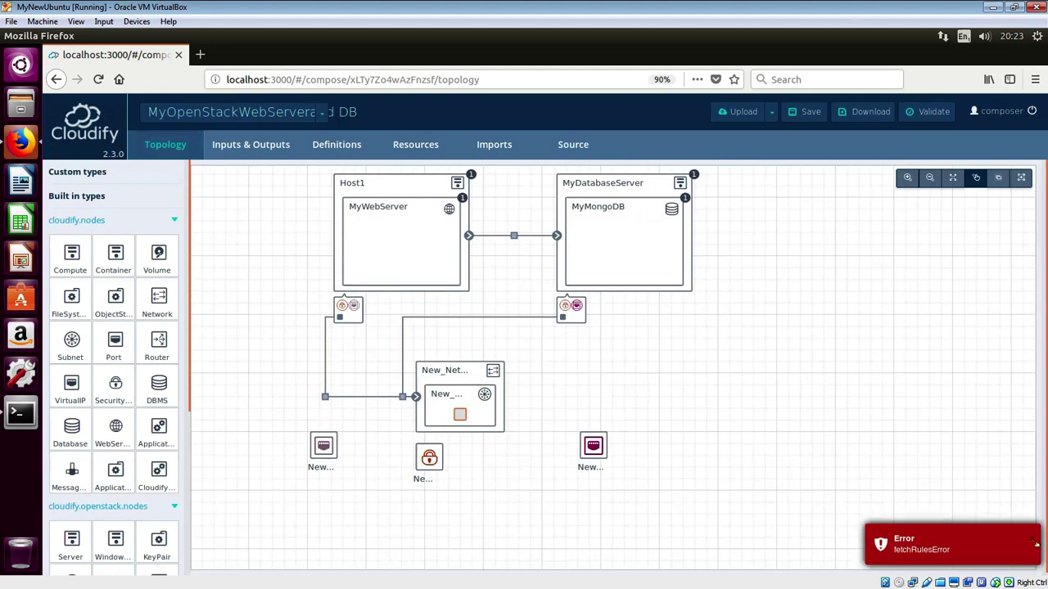
click(1036, 544)
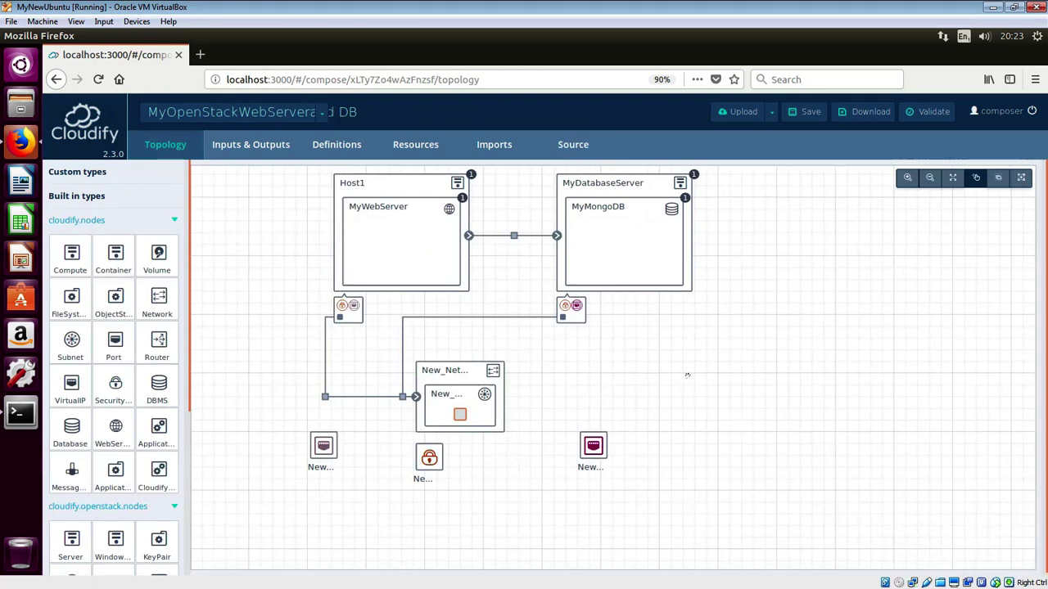
scroll(796, 402, up, 3)
scroll(796, 403, down, 3)
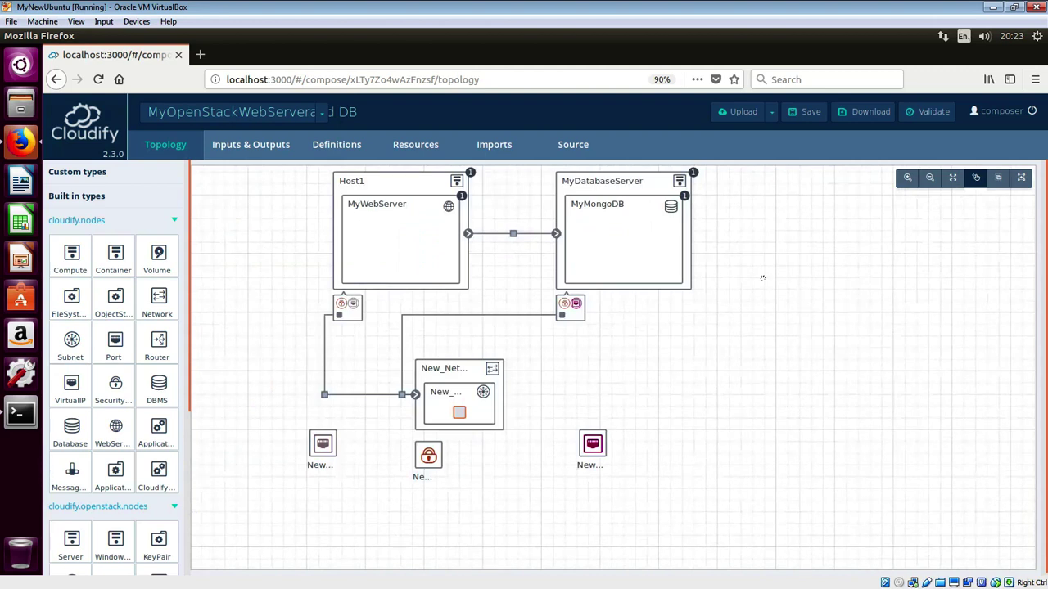
click(573, 146)
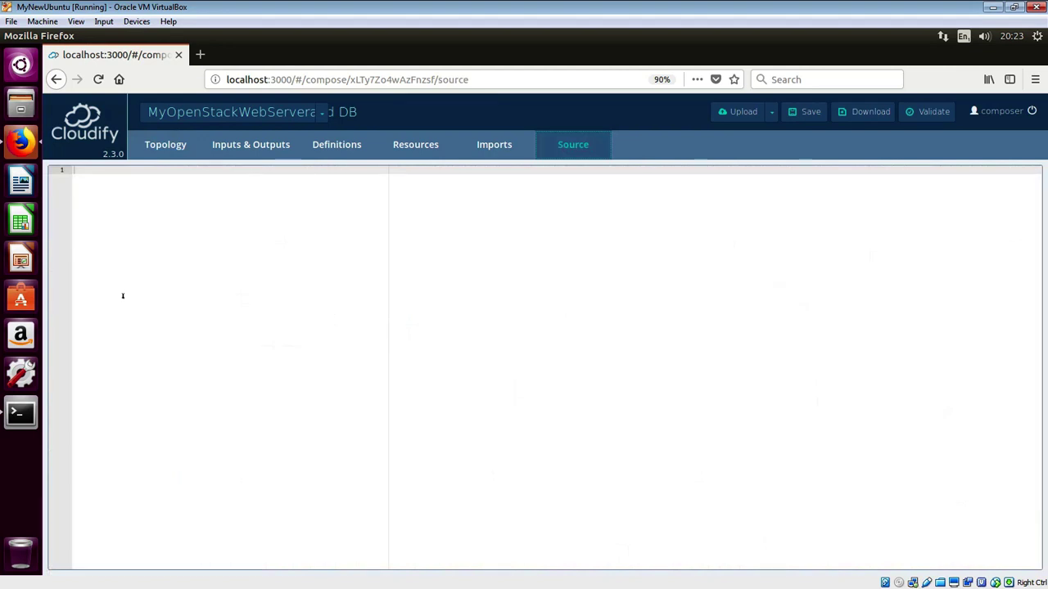
click(175, 145)
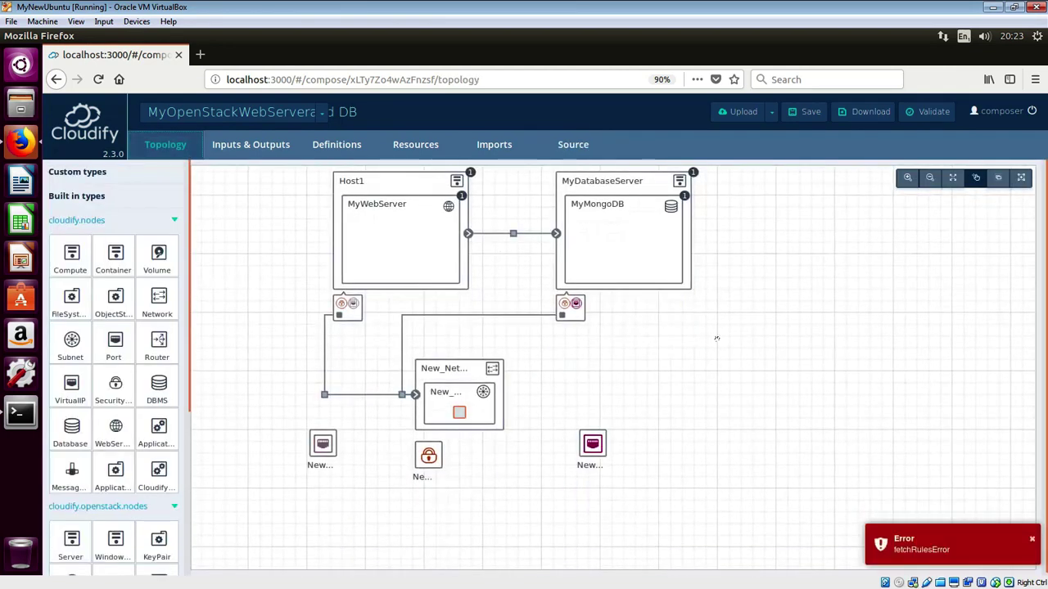
click(1031, 539)
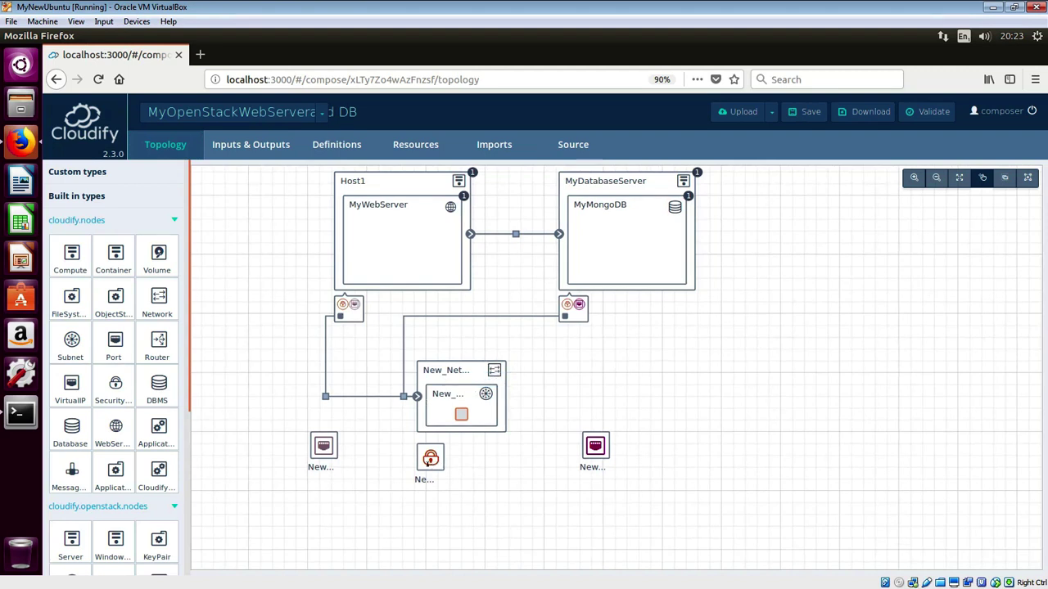
- Open the rules property of New_SecurityGroup_13 in its editor to examine the port rules
click(428, 458)
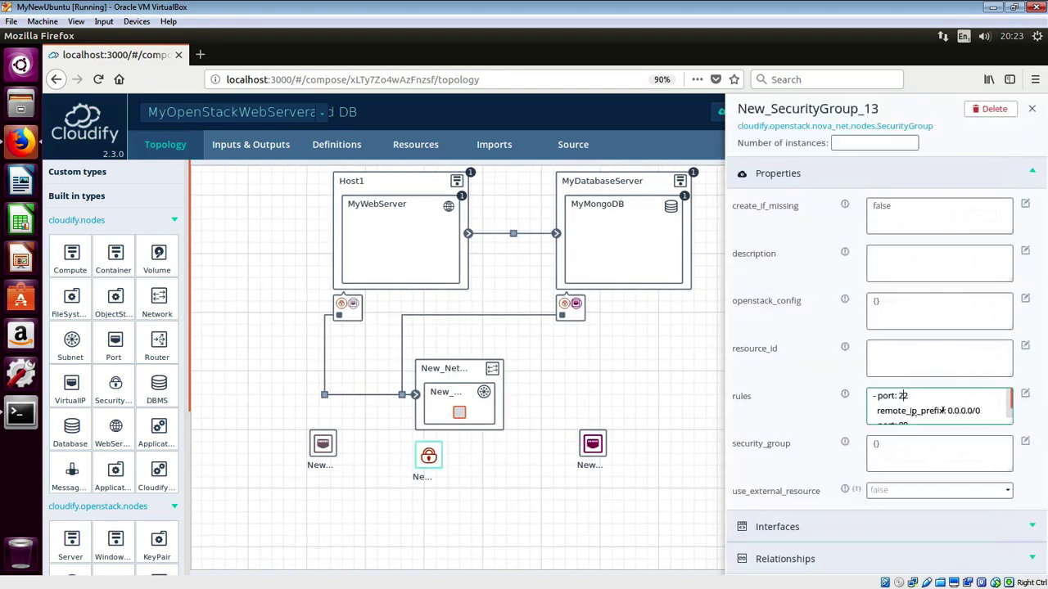
scroll(905, 401, down, 5)
click(1025, 394)
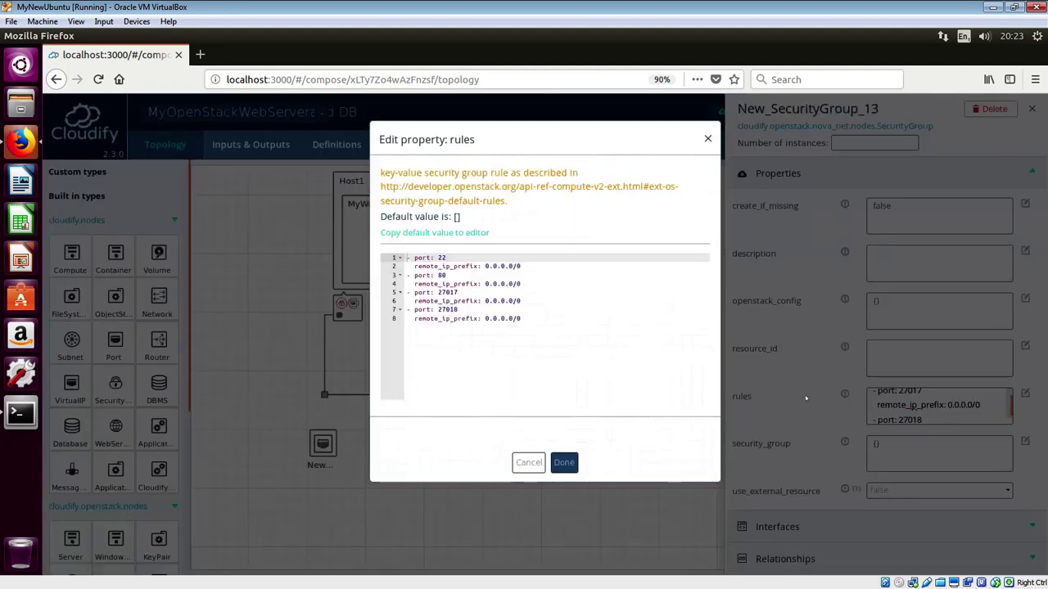
- Delete the port 27017 and 27018 rules from New_SecurityGroup_13, keep the edit and close the group's settings
drag(536, 338, 402, 311)
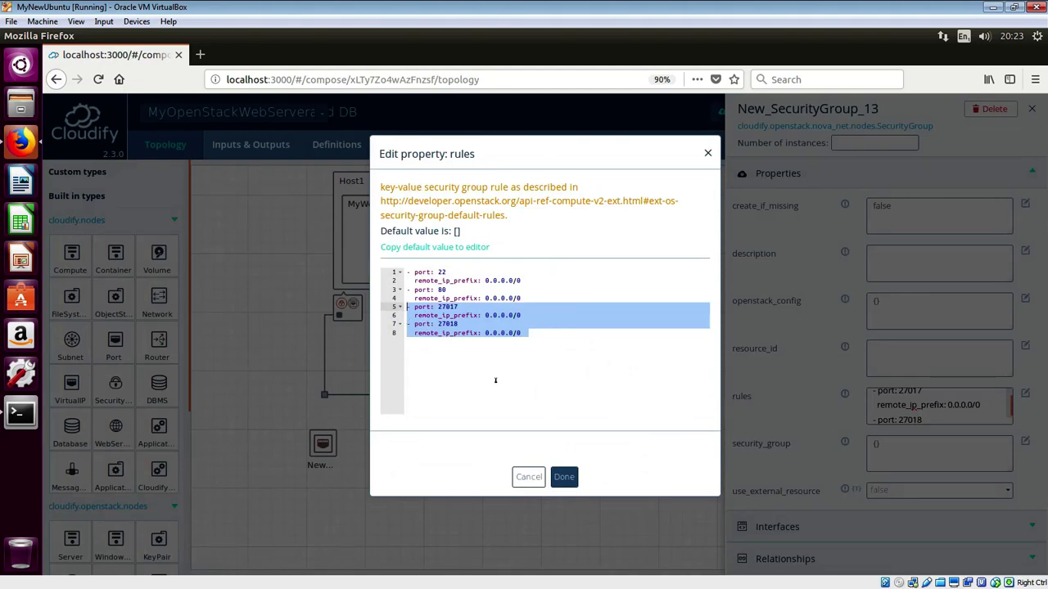
key(BackSpace)
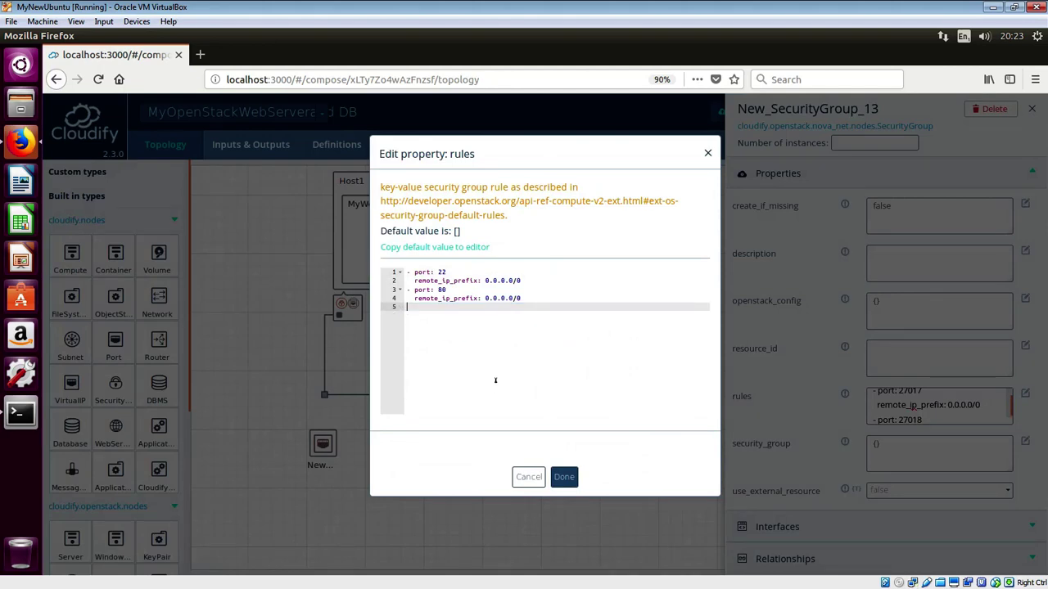
click(564, 476)
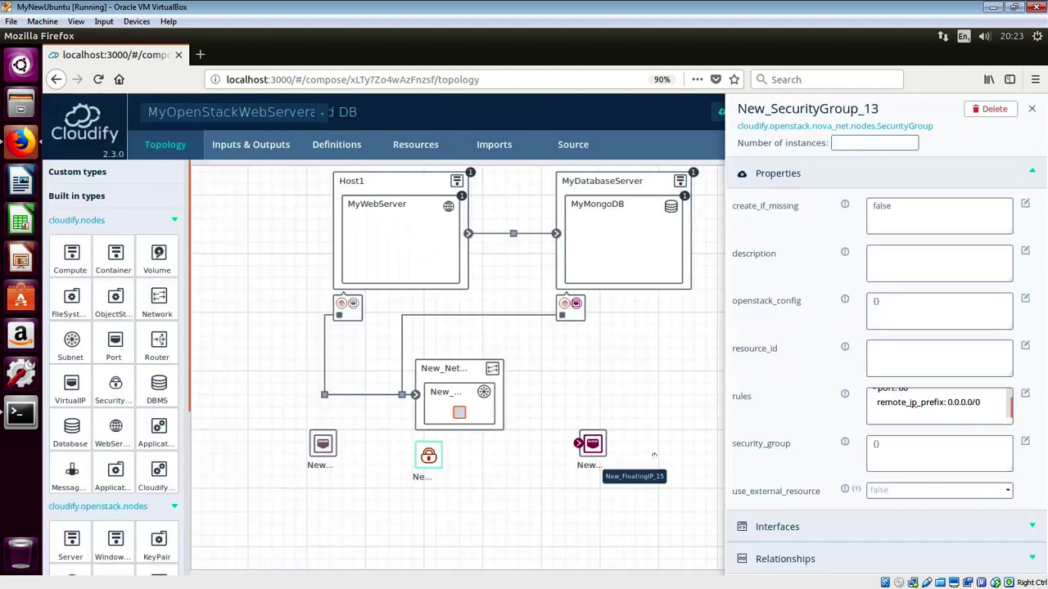
click(1032, 110)
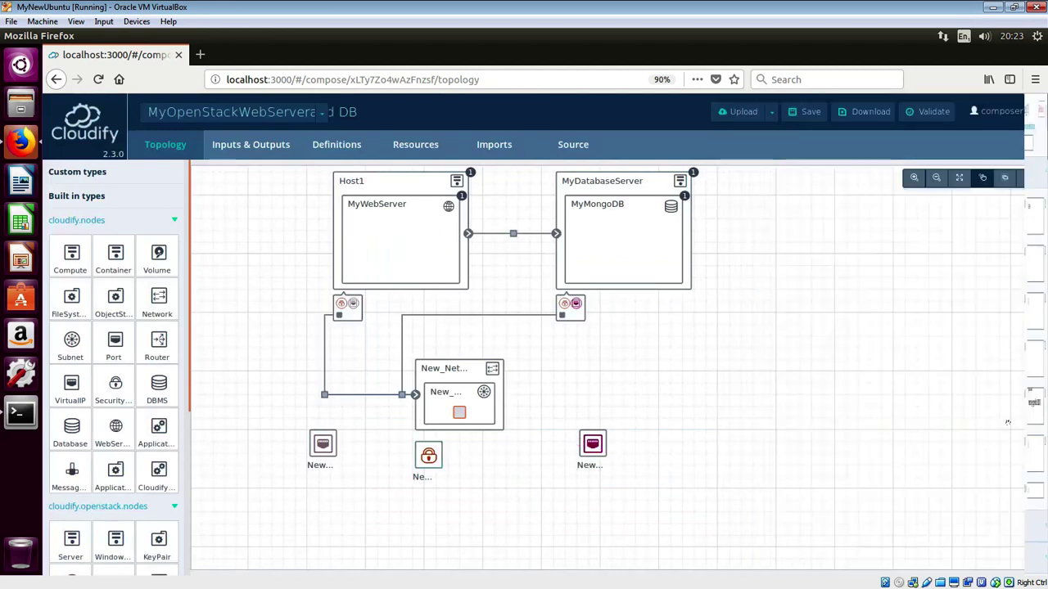
- Check the blueprint's source, try reloading the page but stay on it, and return to the topology, dismissing the notification
click(571, 149)
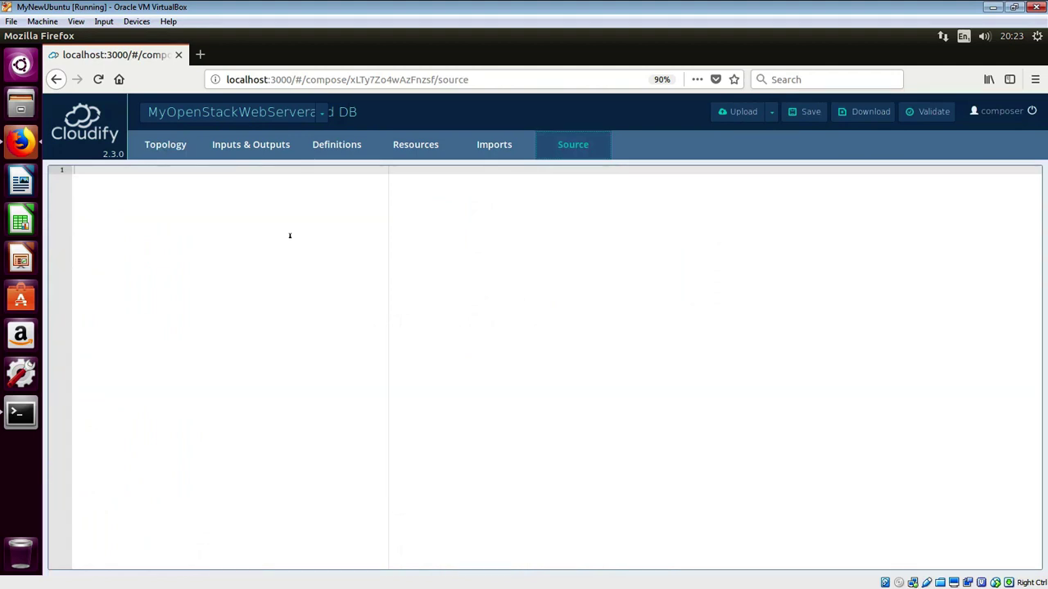
click(98, 80)
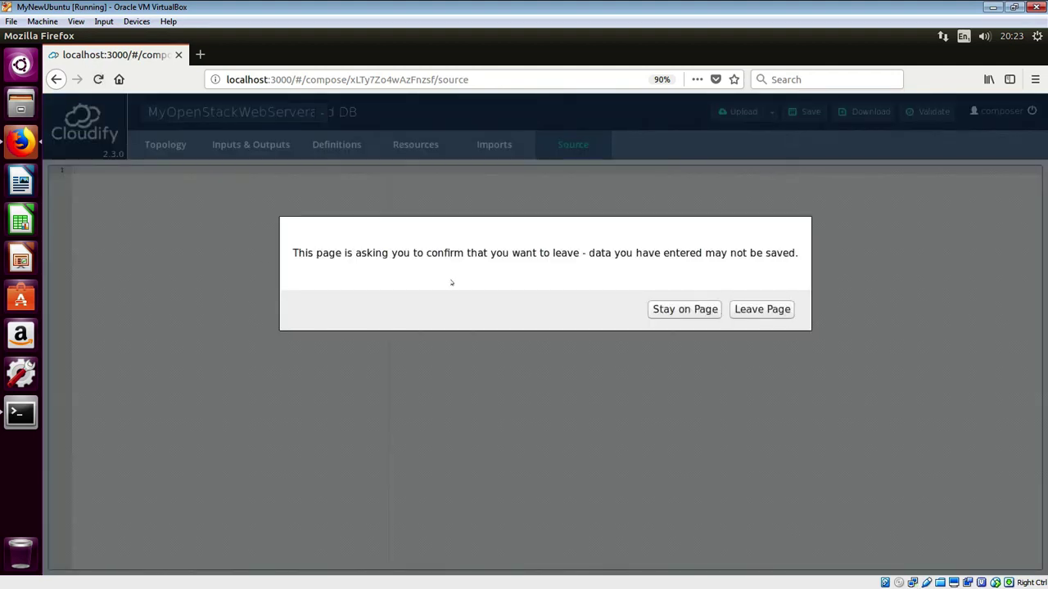
click(740, 316)
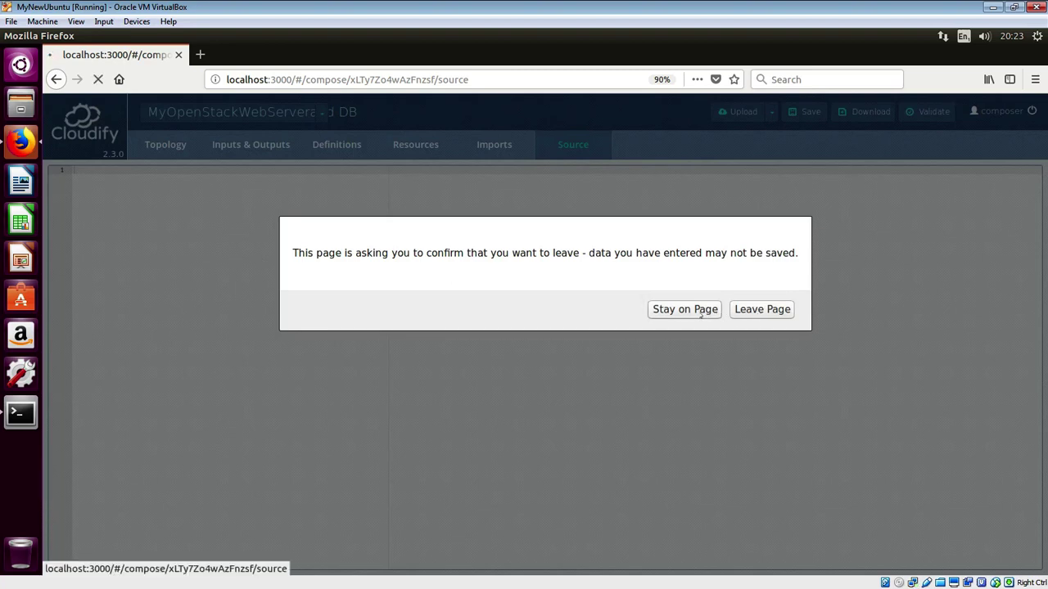
click(702, 315)
click(155, 147)
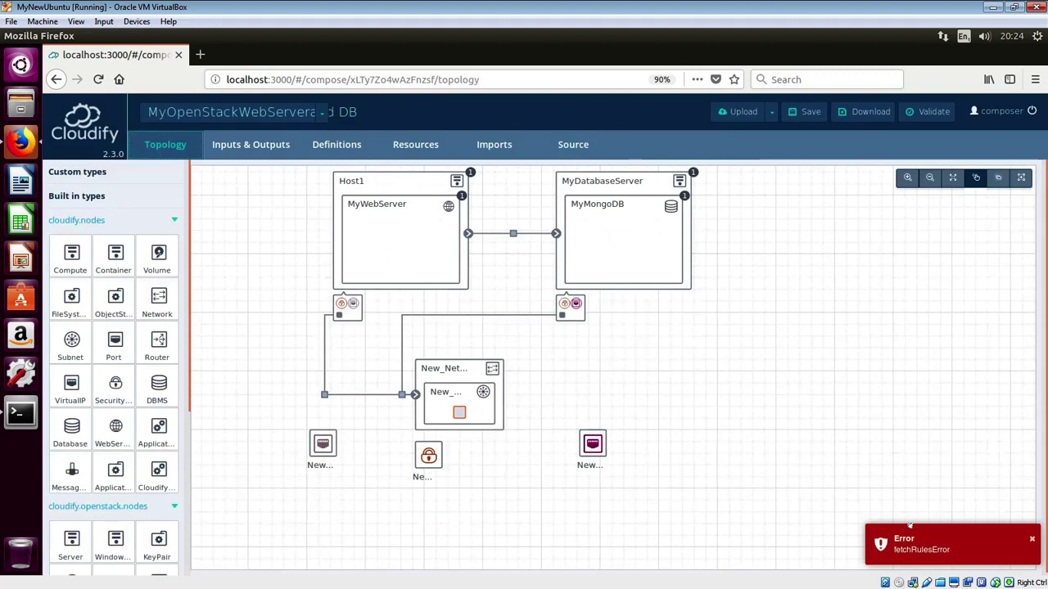
click(1037, 544)
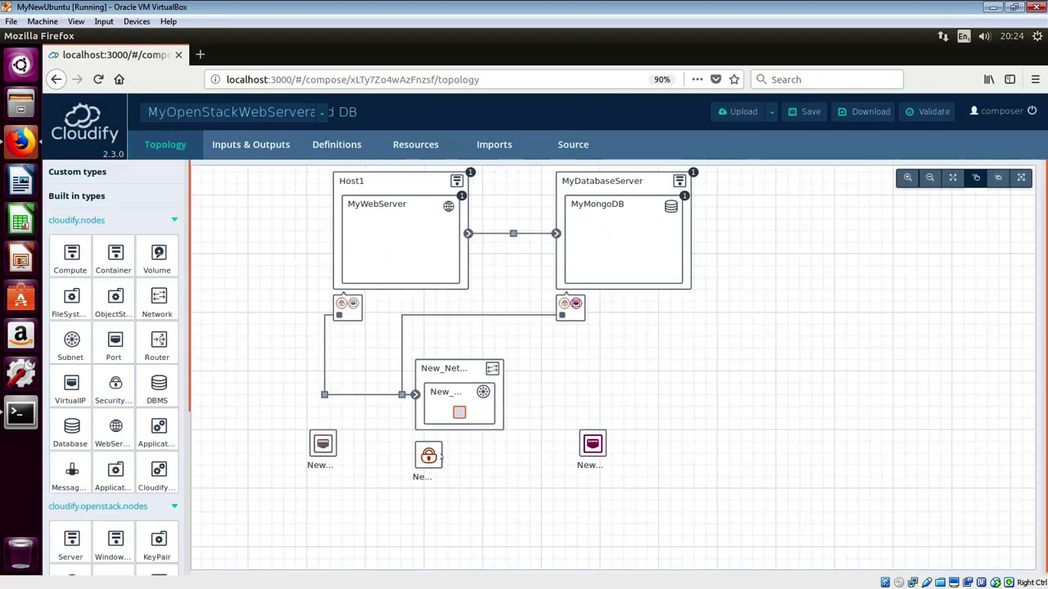
- Clear all remaining rules from New_SecurityGroup_13 and close its settings
click(428, 455)
click(884, 399)
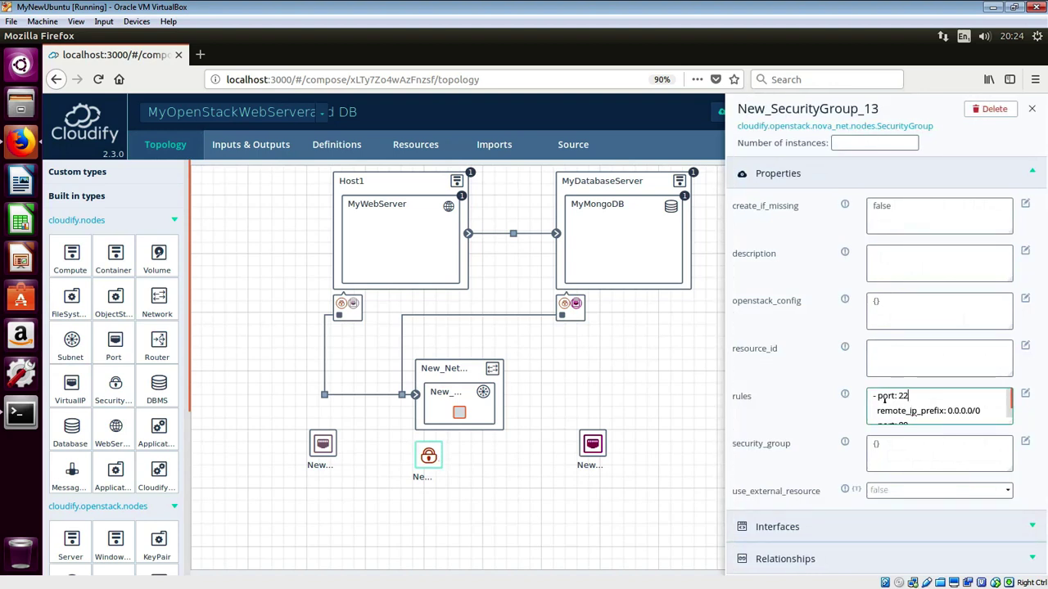
drag(874, 399, 934, 444)
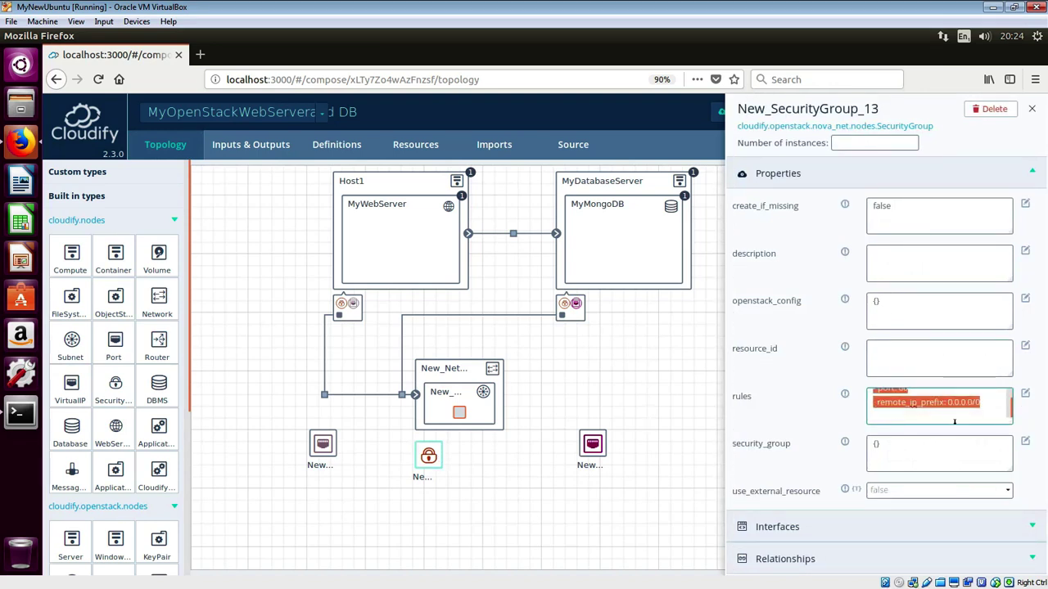
key(BackSpace)
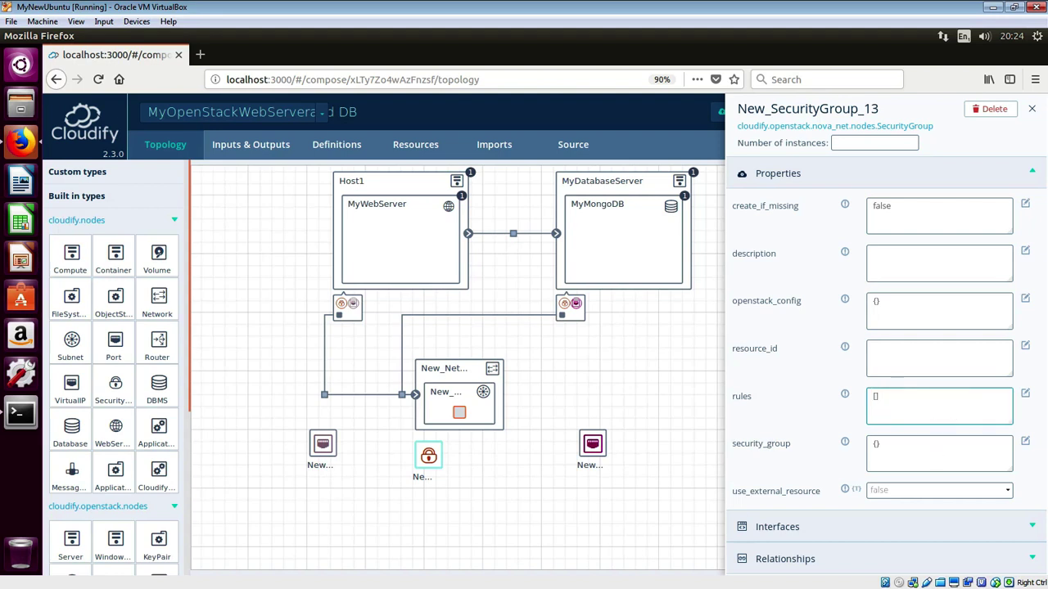
click(1033, 110)
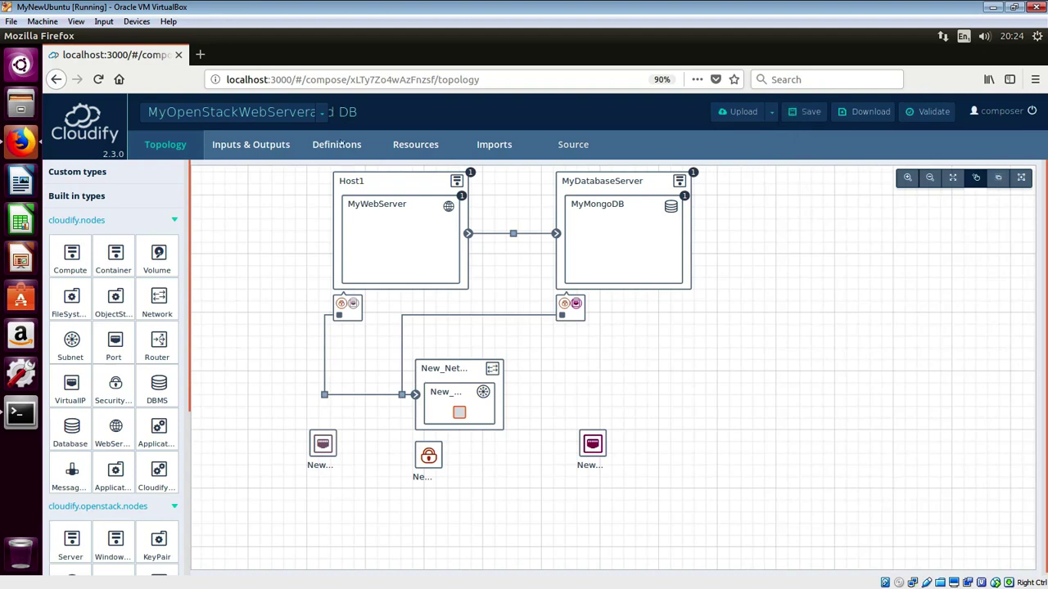
- Check the blueprint's source again, return to the topology and dismiss the notification
click(573, 144)
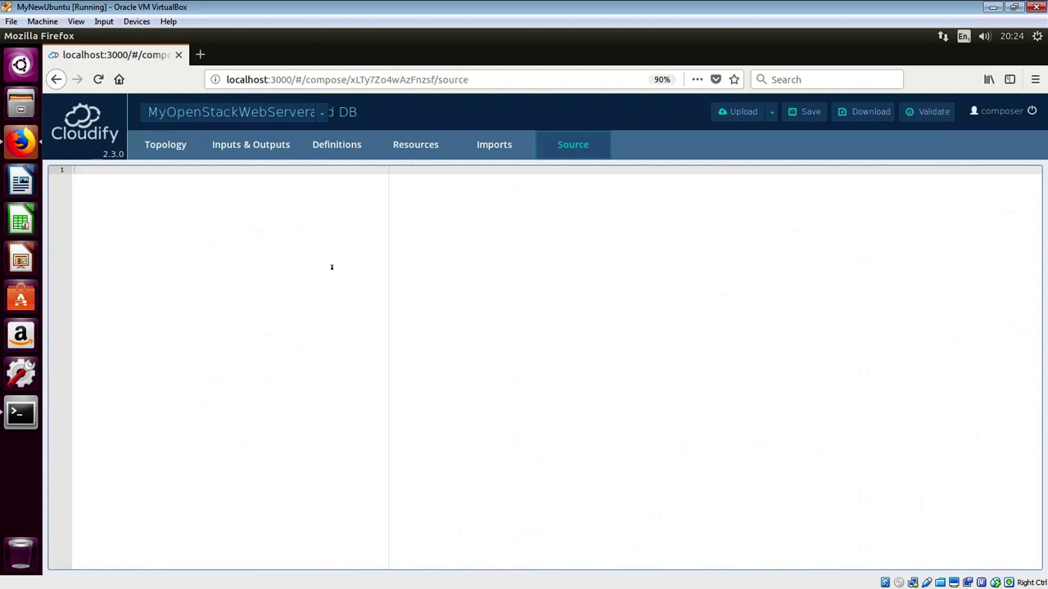
click(166, 147)
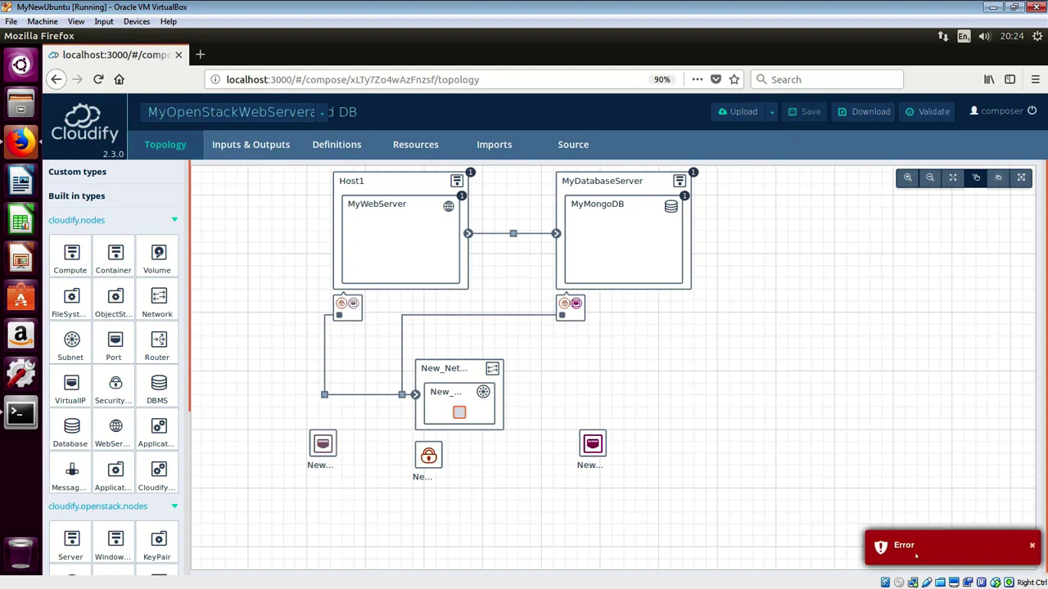
click(1035, 548)
- Remove New_SecurityGroup_13 from Host1's network settings and close the server's settings
drag(977, 507, 972, 506)
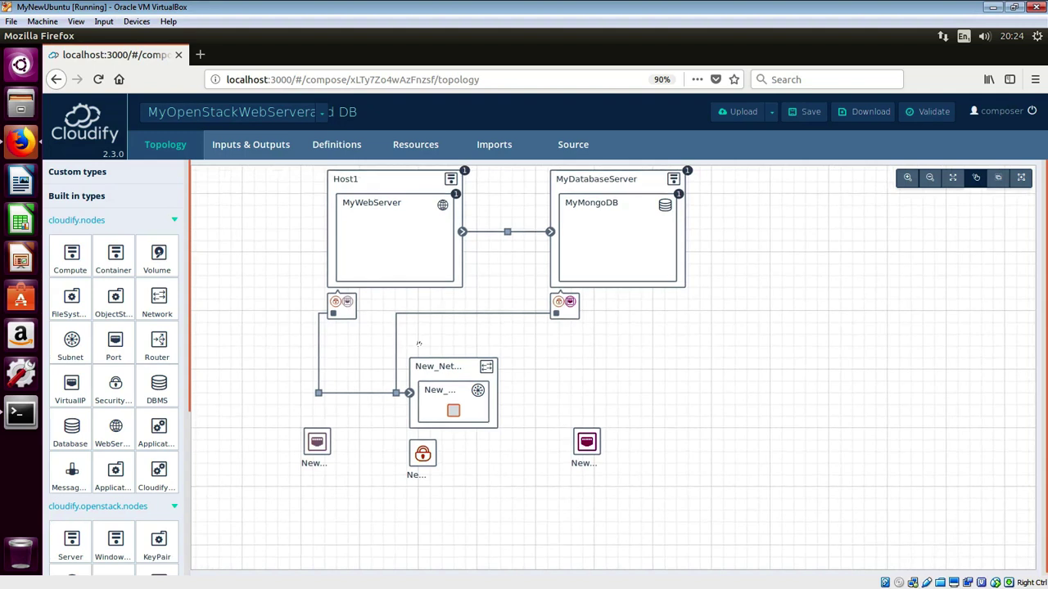
drag(409, 191, 410, 180)
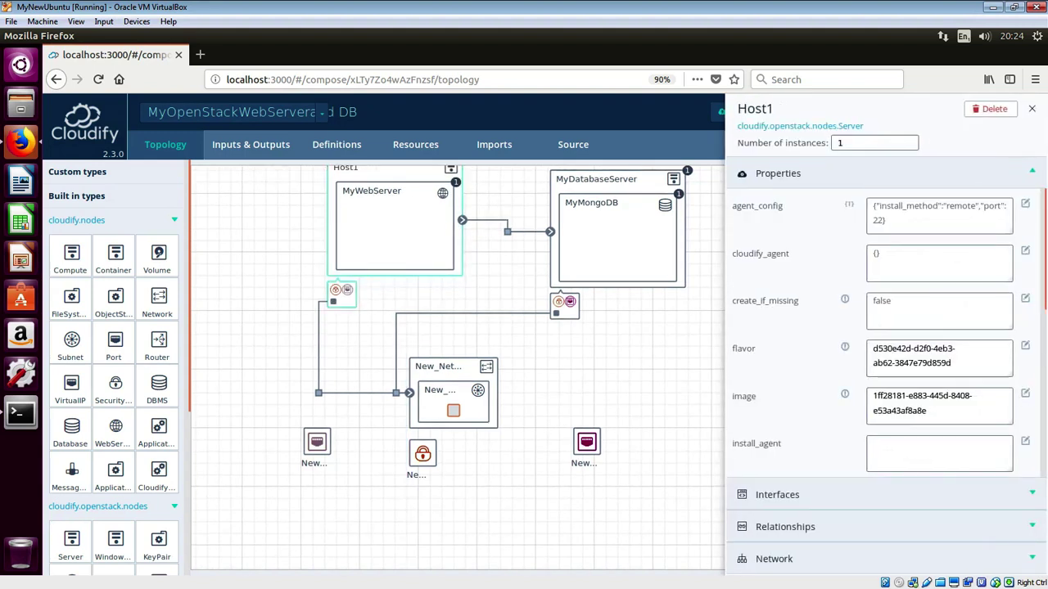
click(881, 564)
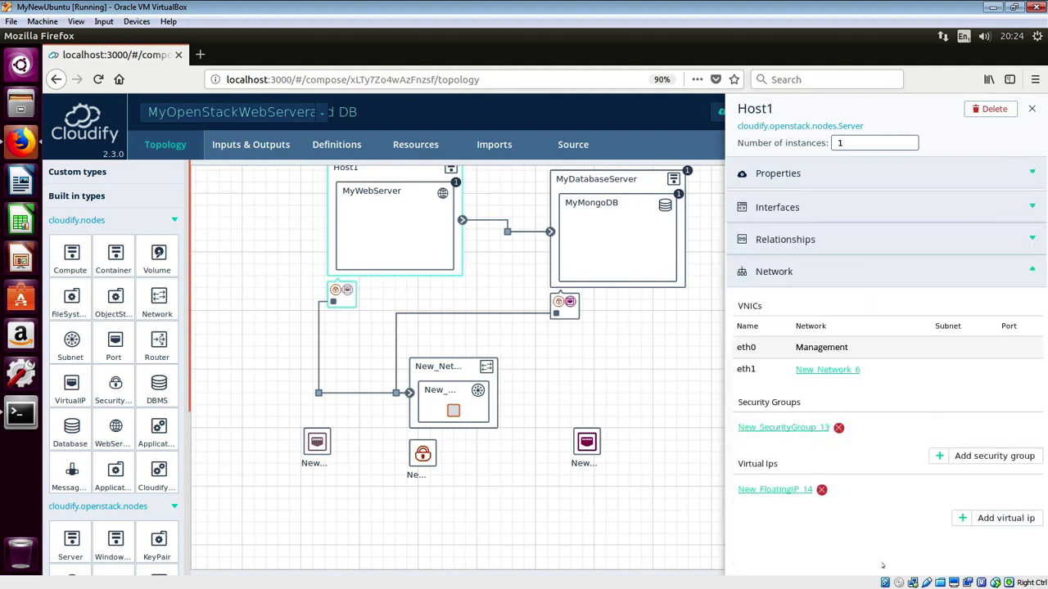
click(839, 426)
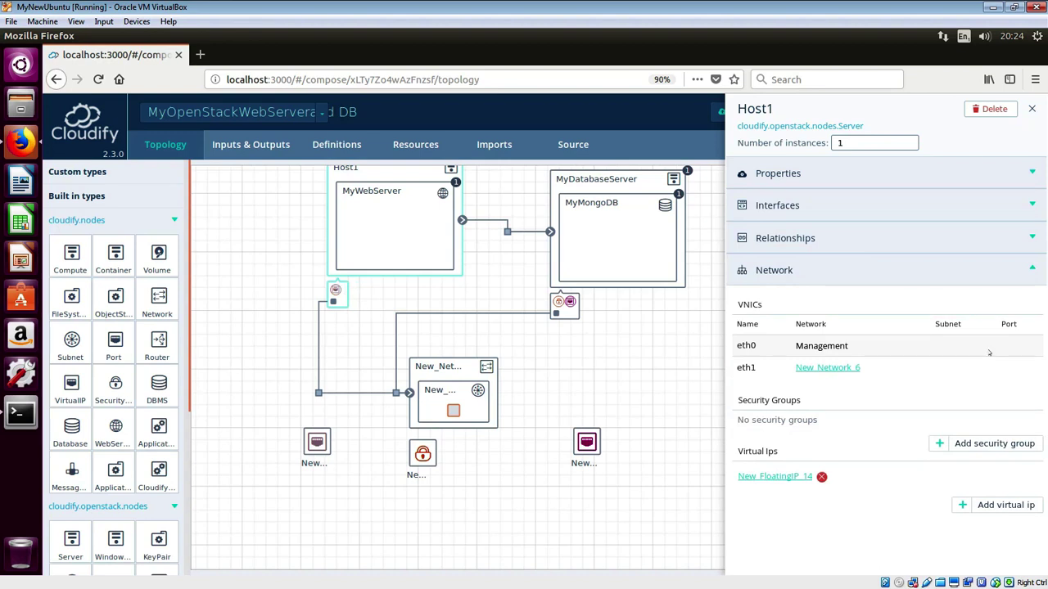
click(1031, 108)
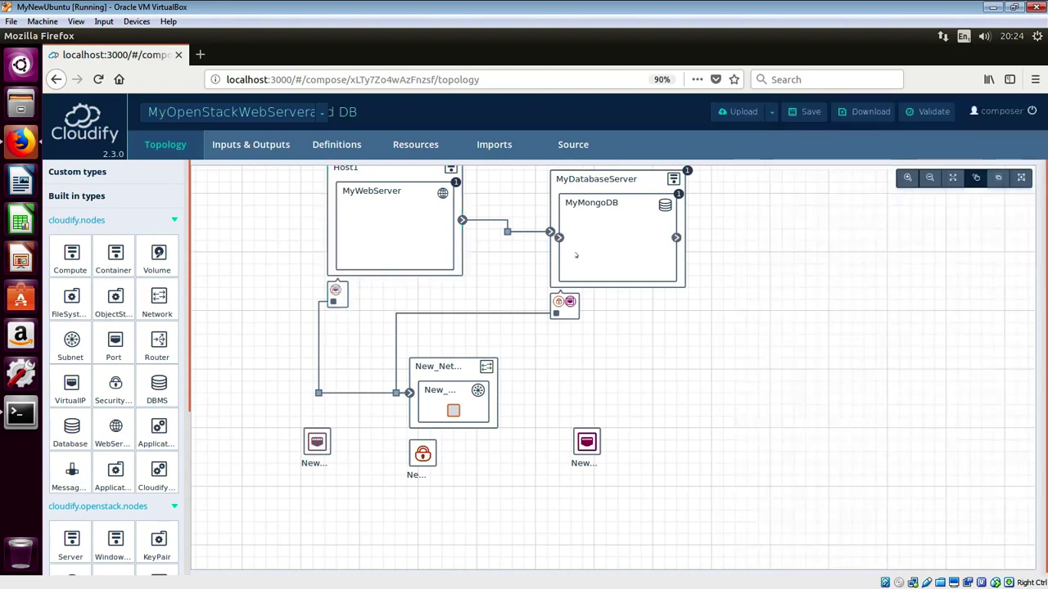
- Remove New_SecurityGroup_13 from MyDatabaseServer's network settings and close the server's settings
click(639, 191)
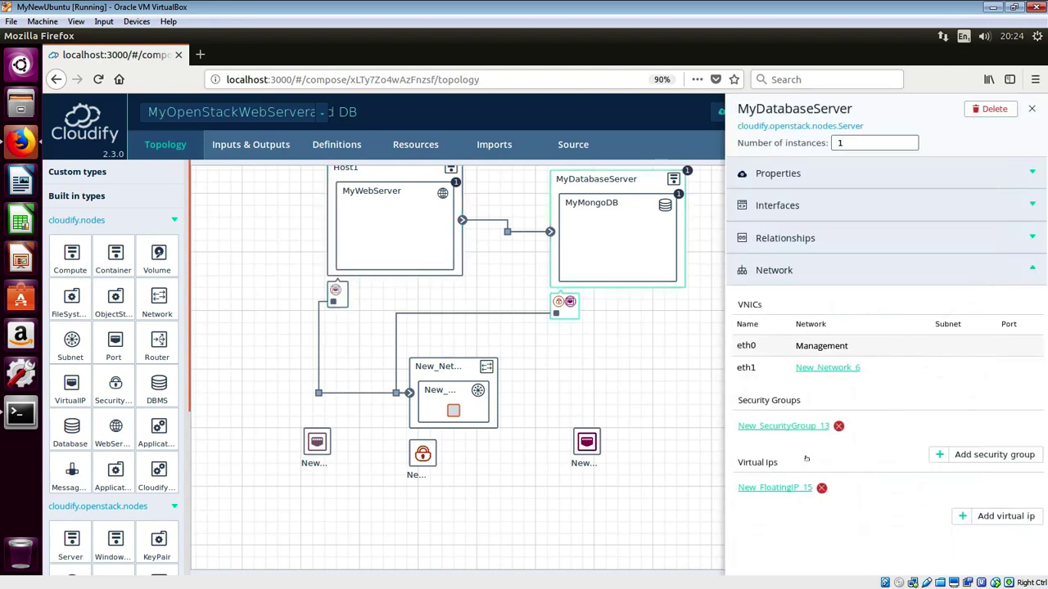
click(839, 427)
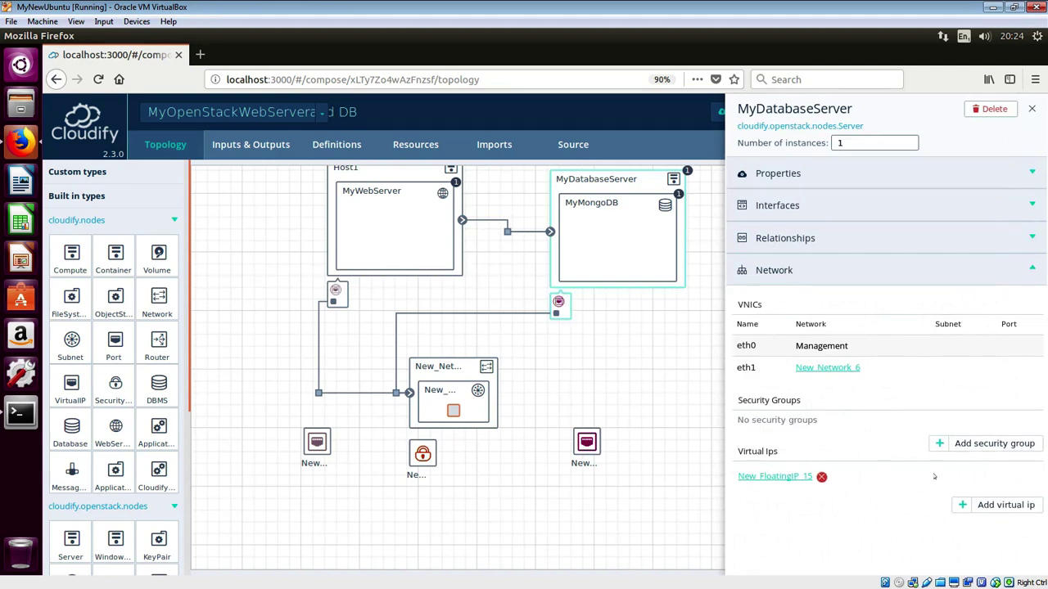
click(1032, 108)
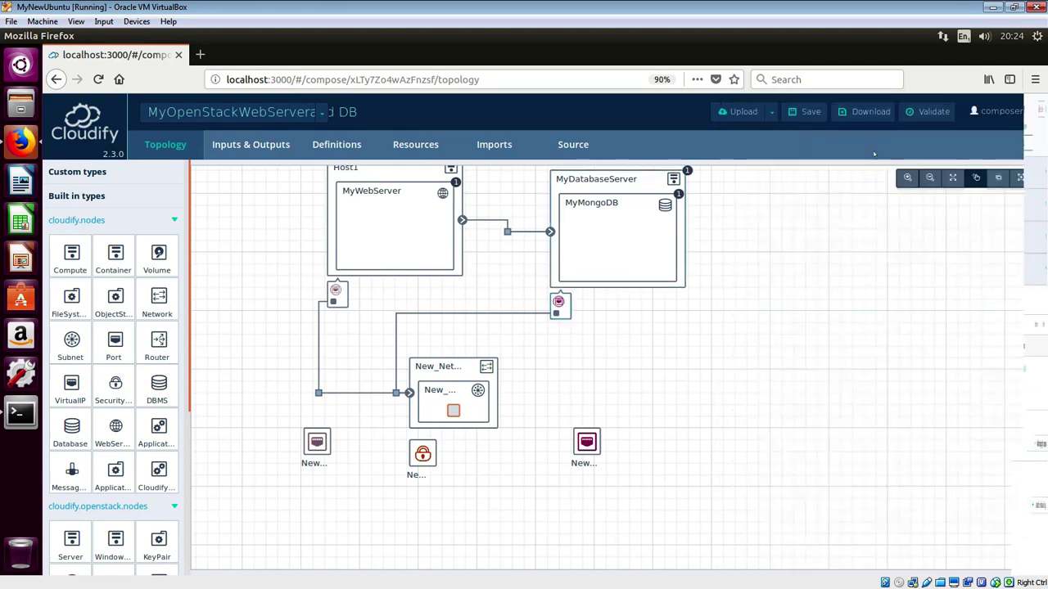
- Check the blueprint's source with both servers detached from the security group, and return to the topology
click(573, 145)
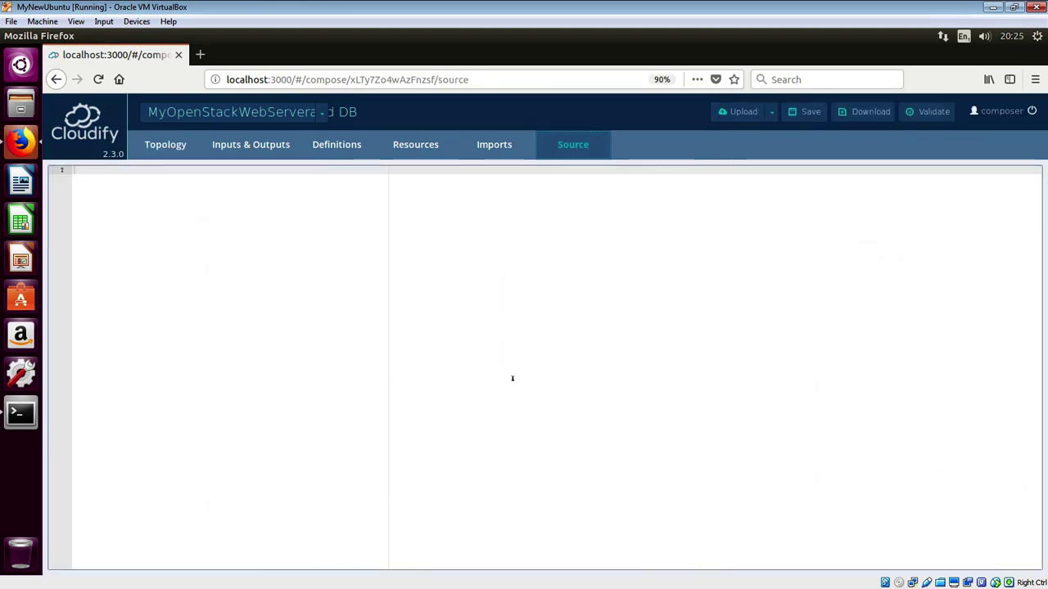
click(177, 153)
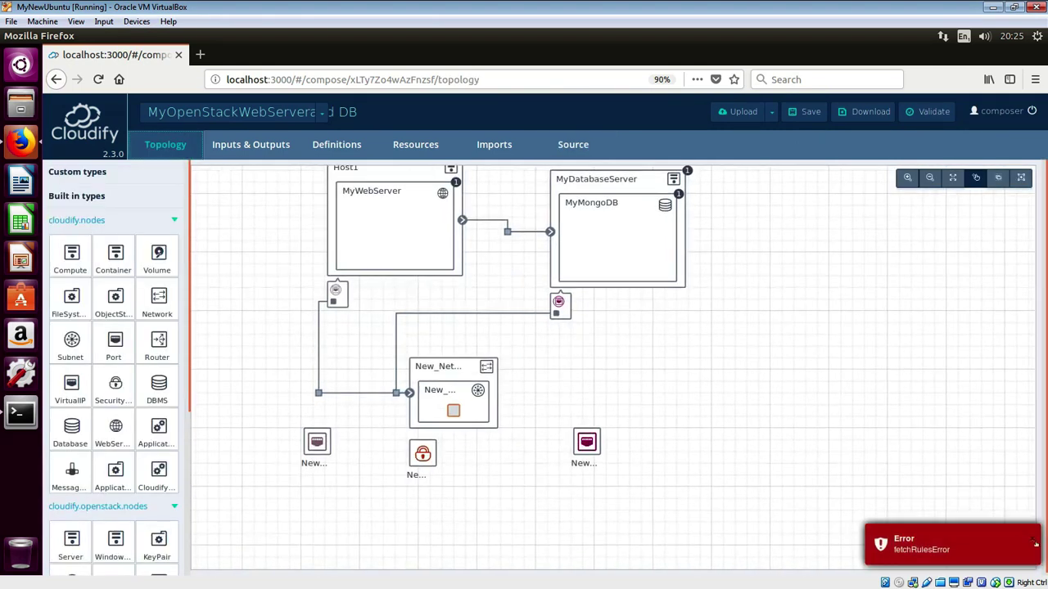
scroll(824, 427, up, 5)
scroll(824, 427, down, 6)
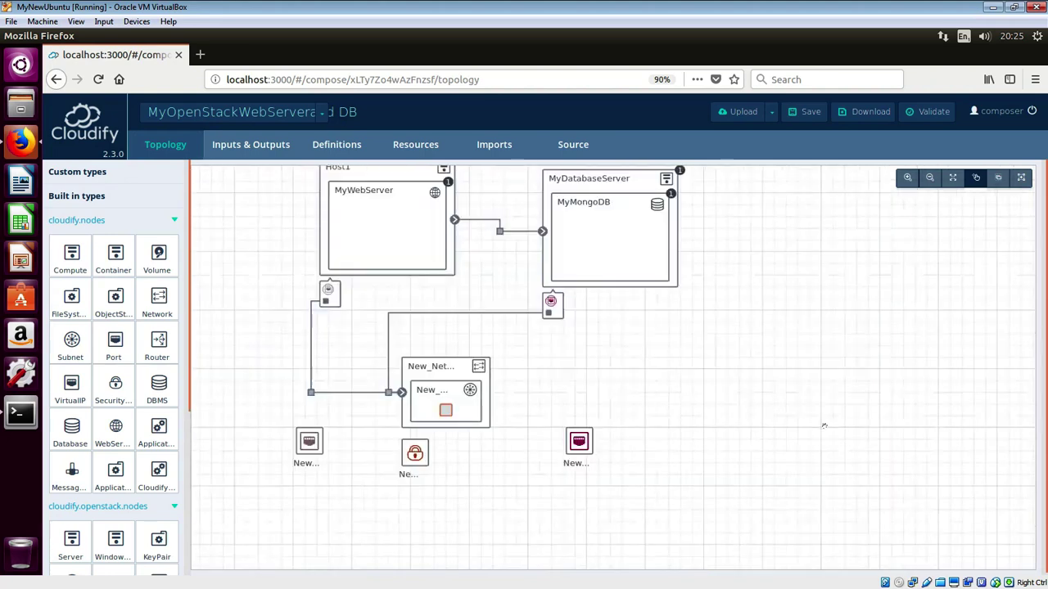
scroll(824, 427, up, 2)
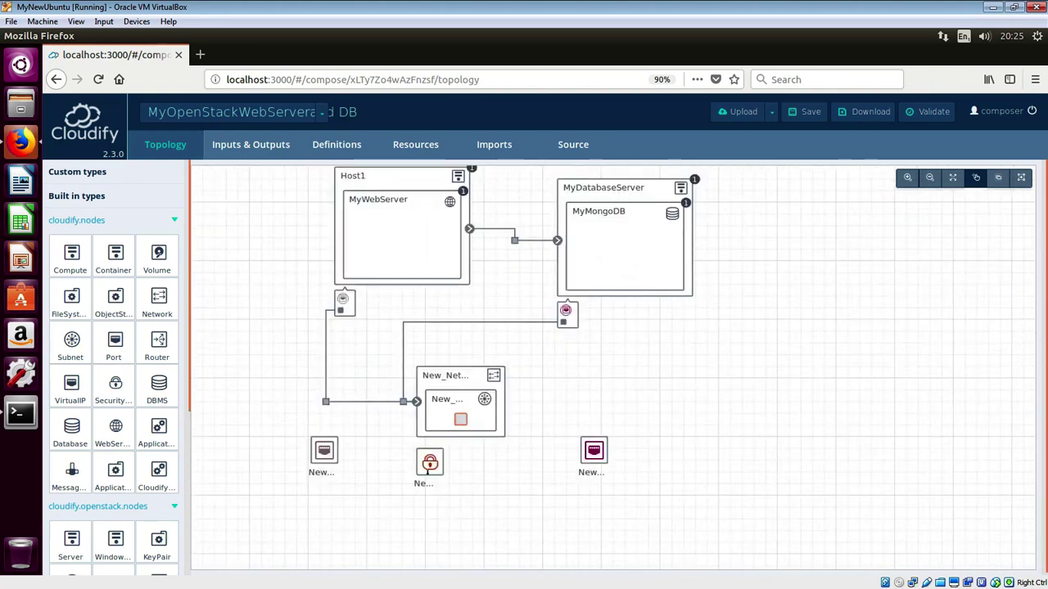
- Delete the New_SecurityGroup_13 node from the topology
right_click(434, 464)
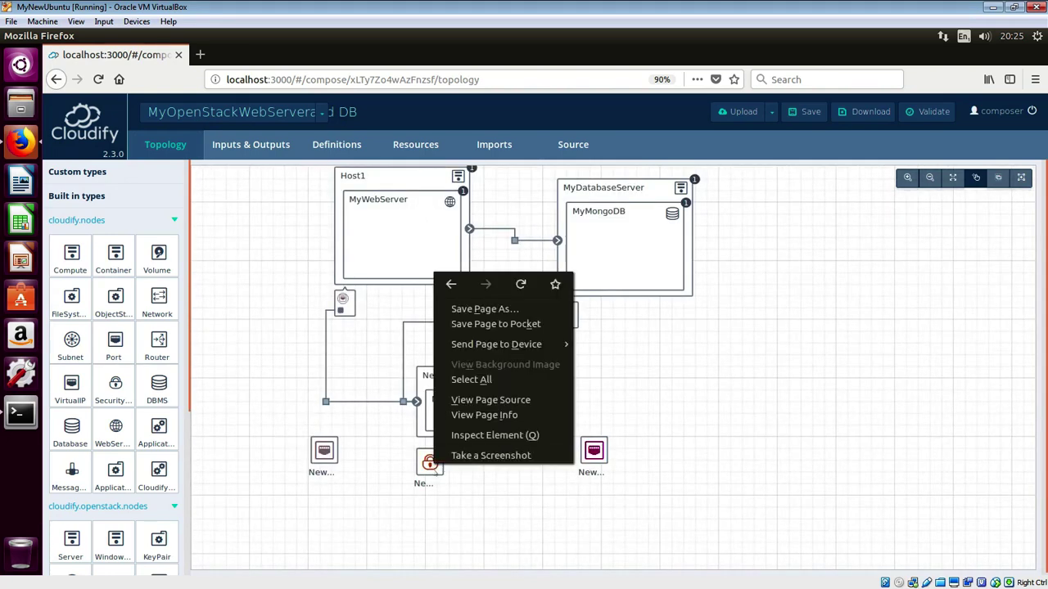
click(719, 340)
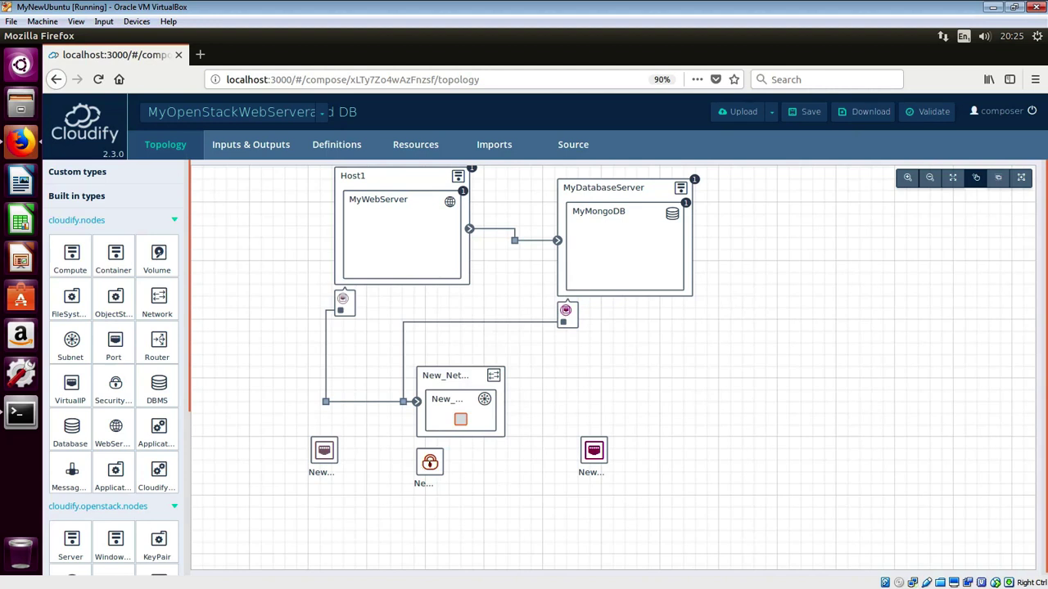
click(424, 462)
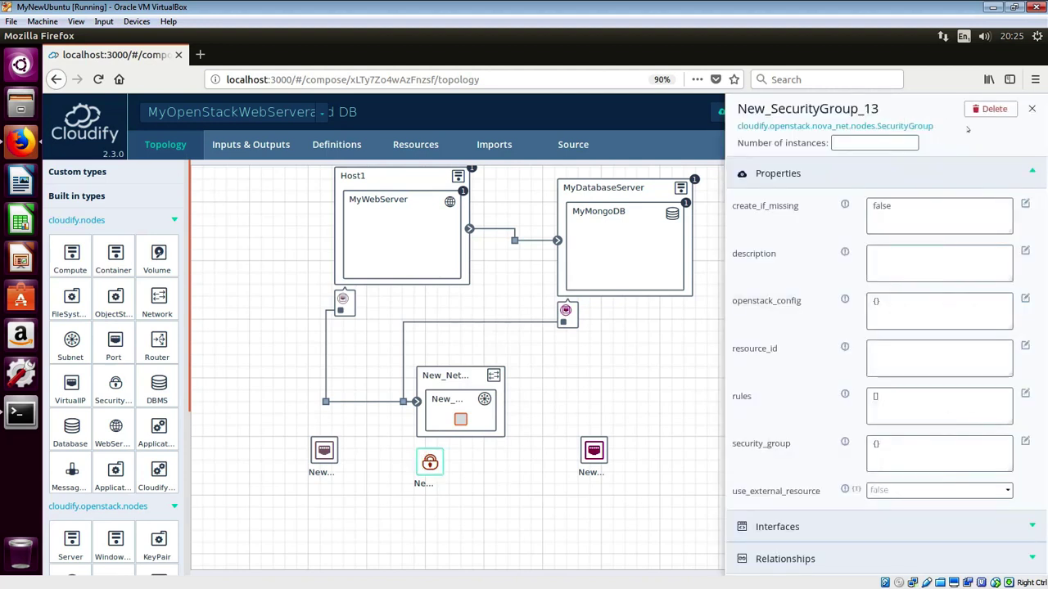
click(980, 109)
click(971, 150)
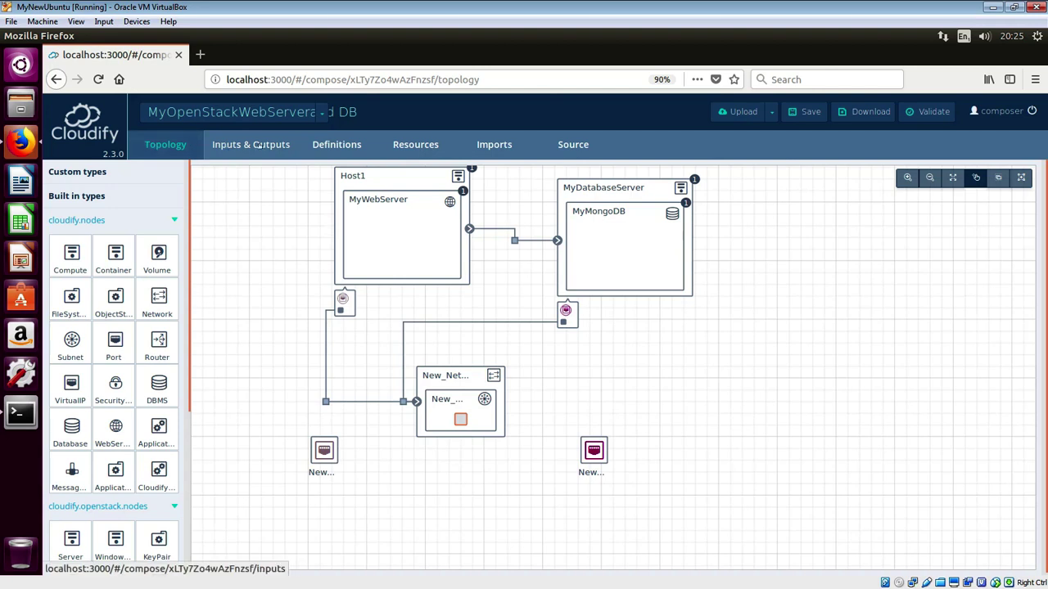
- Check the blueprint's source twice without the security group node, dismiss the notification and return to the topology
click(573, 146)
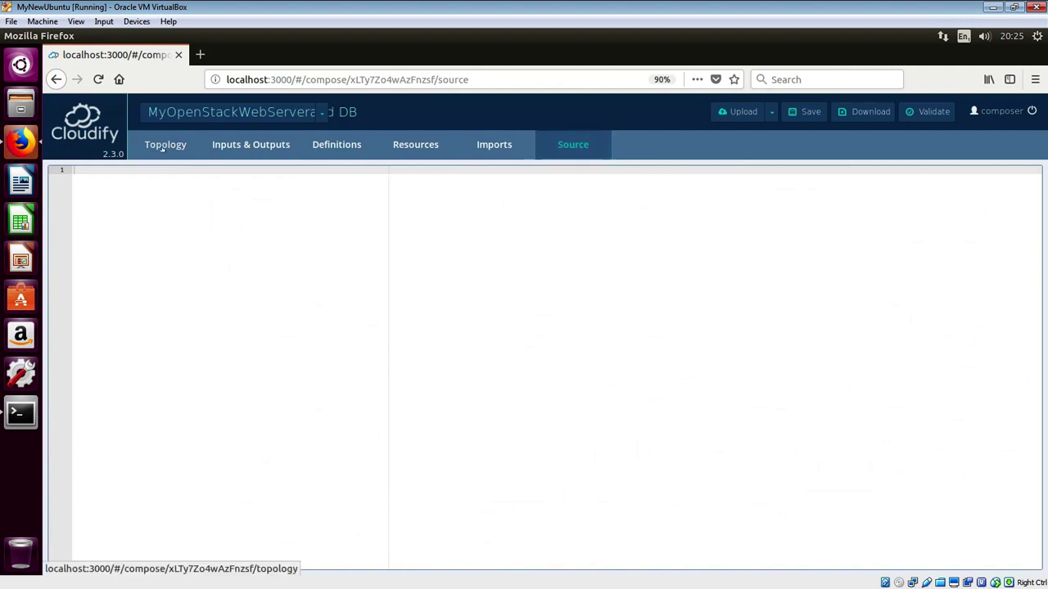
click(165, 145)
click(594, 147)
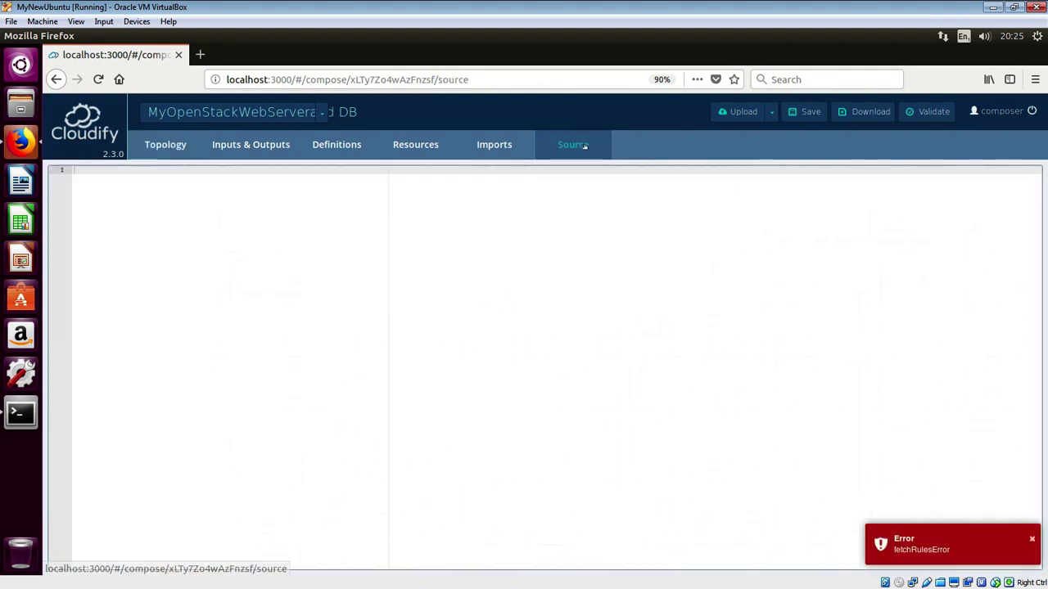
click(1036, 540)
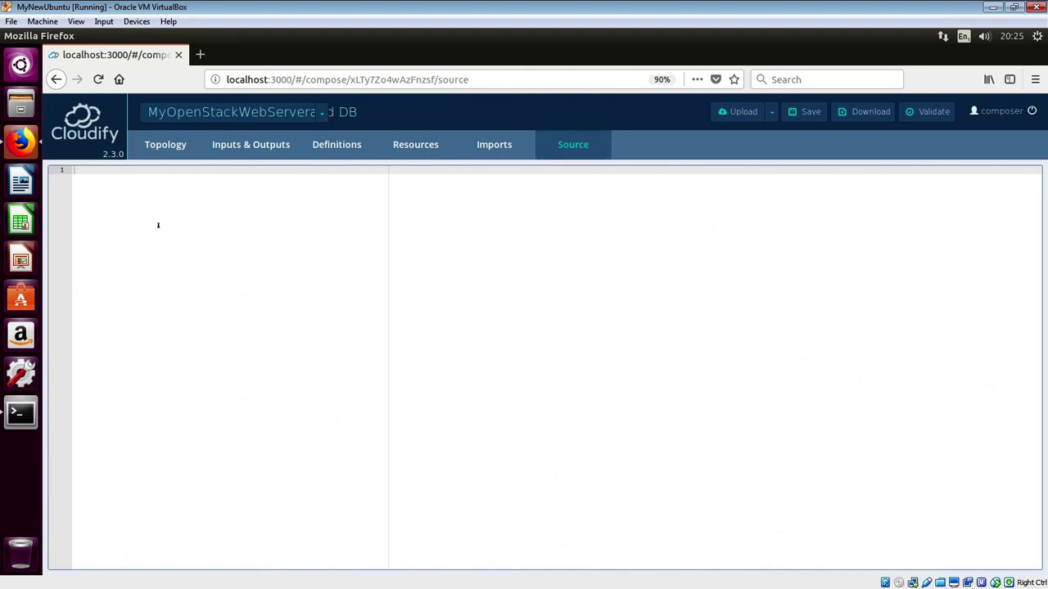
click(162, 145)
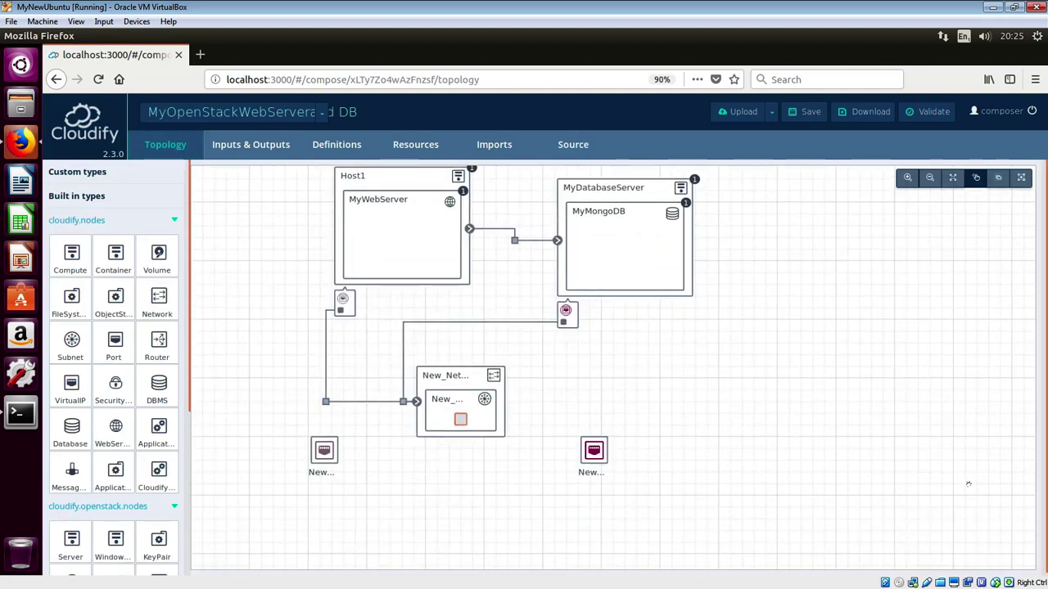
- Log out of the composer, trying to save first and discarding the unsaved blueprint changes
scroll(968, 484, up, 1)
scroll(961, 464, down, 1)
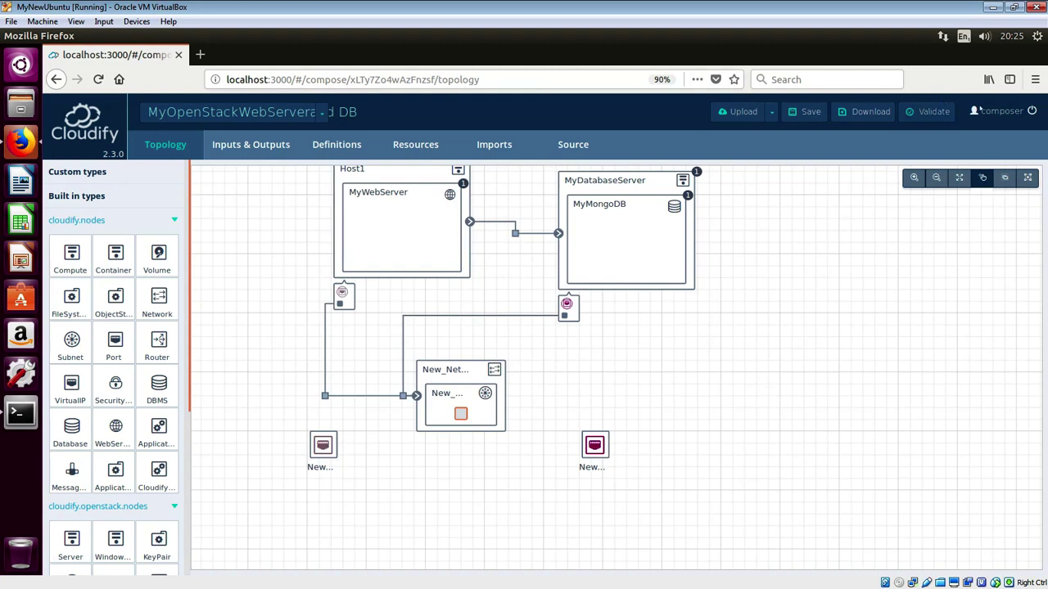
click(1031, 111)
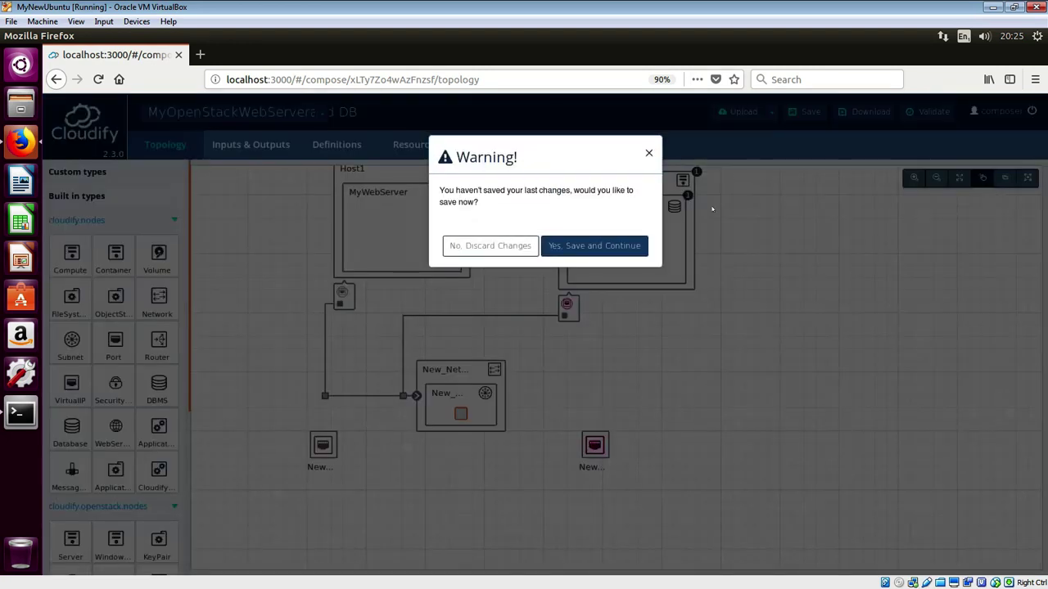
click(582, 255)
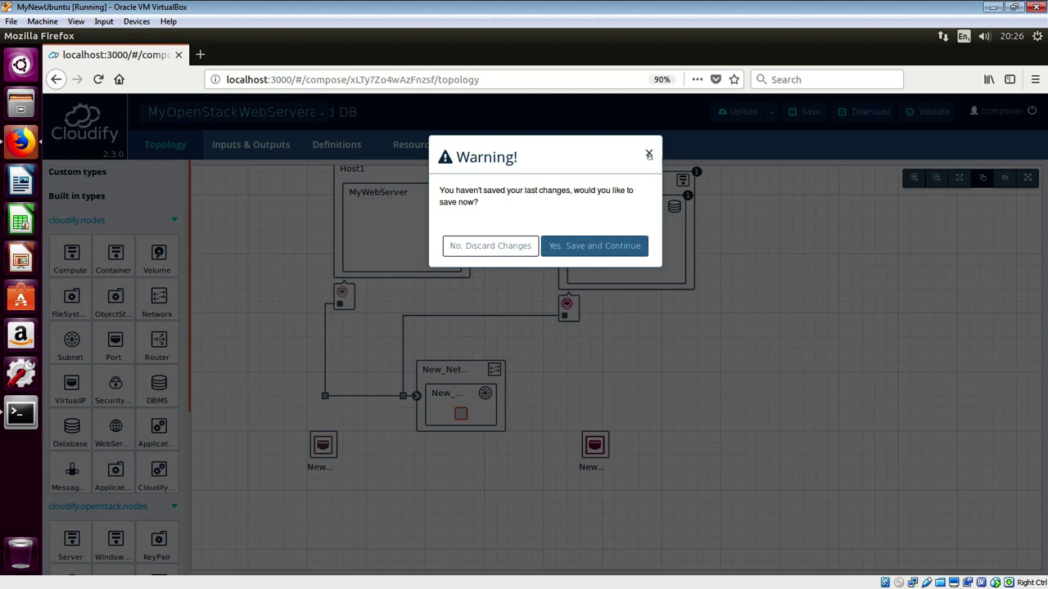
click(514, 248)
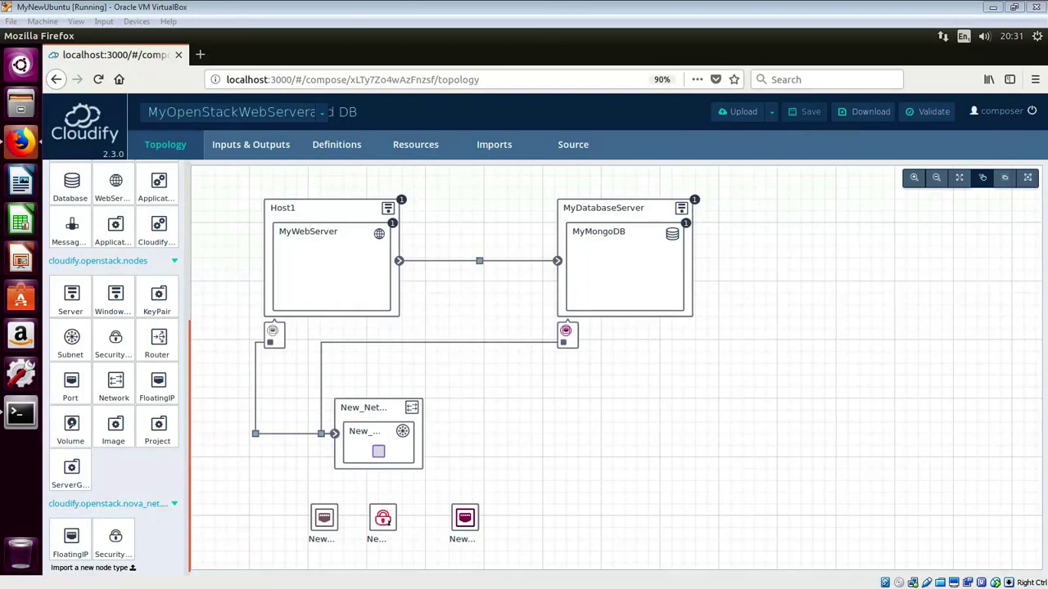
- Review the rules and description of New_SecurityGroup_16 and save the blueprint
click(382, 518)
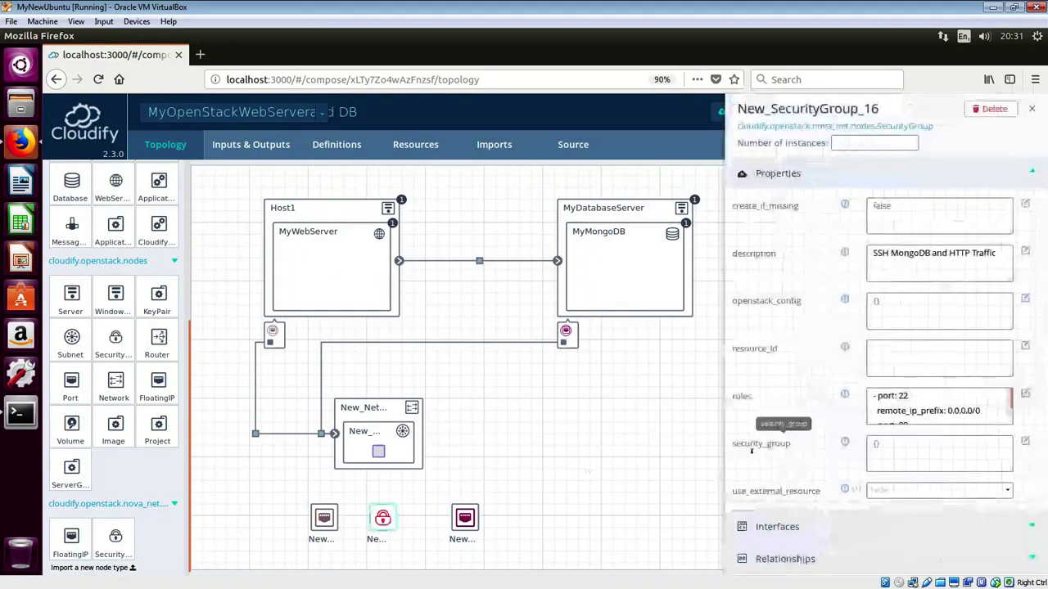
click(989, 411)
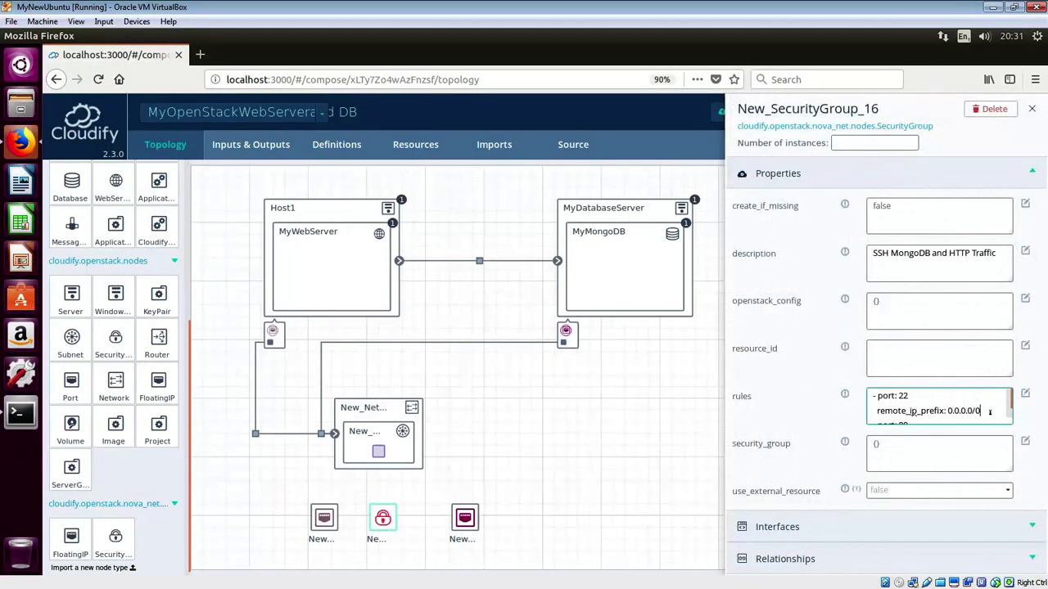
scroll(986, 407, down, 3)
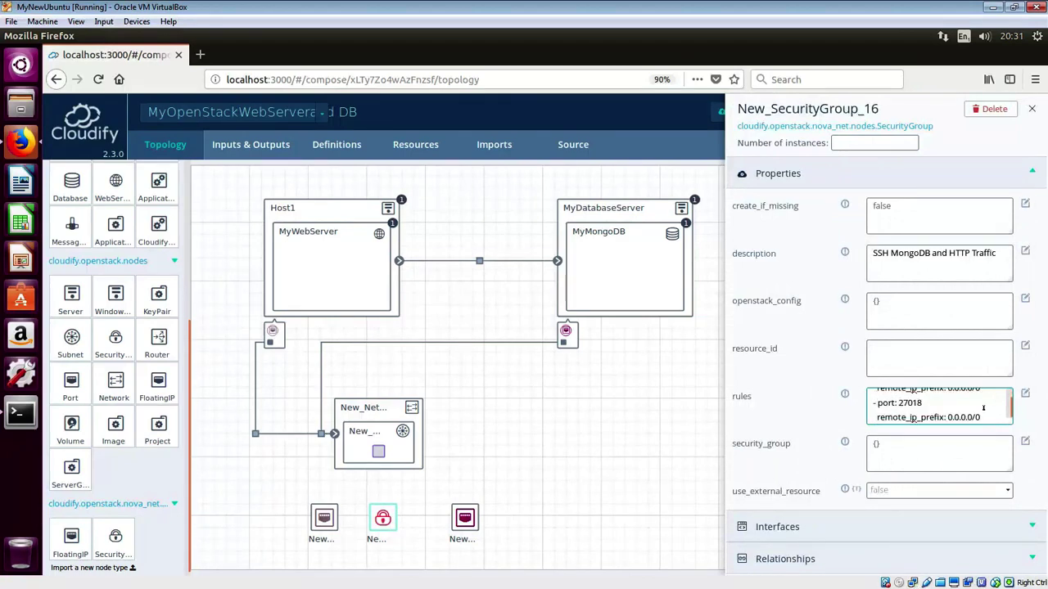
click(1025, 394)
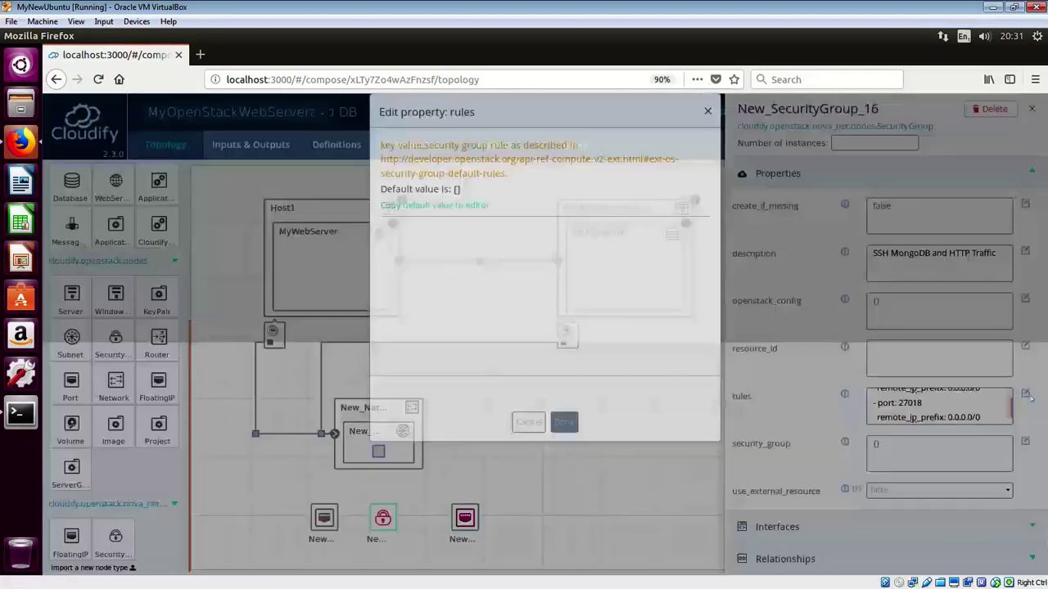
drag(573, 334, 407, 271)
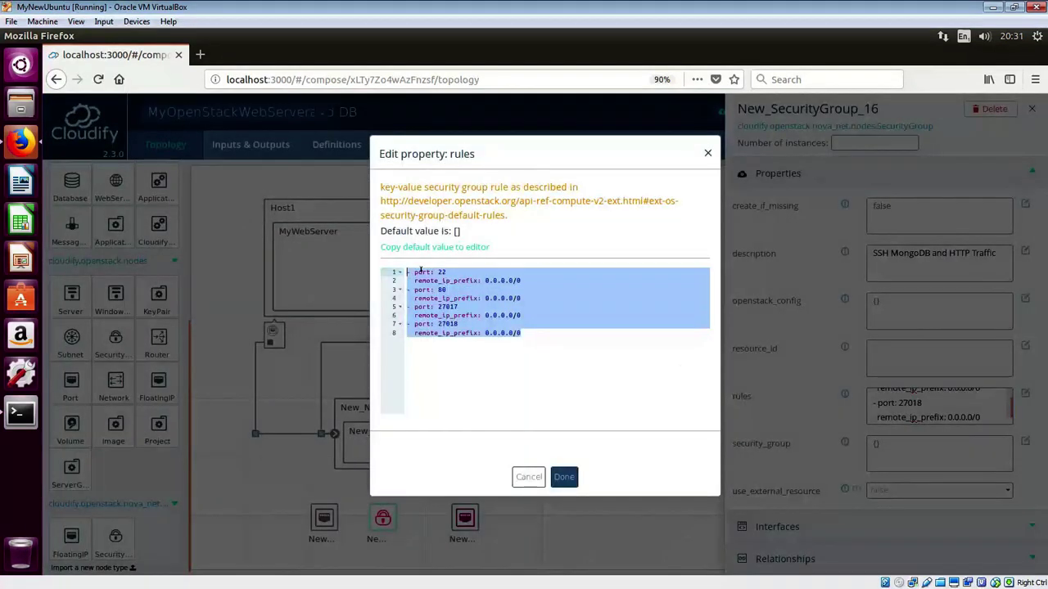
click(564, 476)
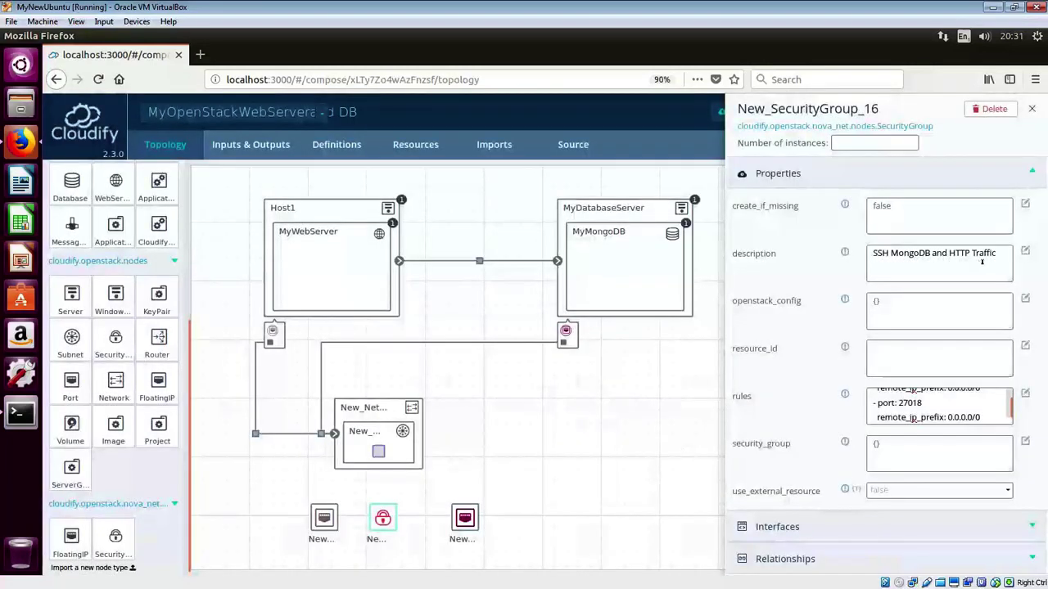
drag(998, 255, 862, 253)
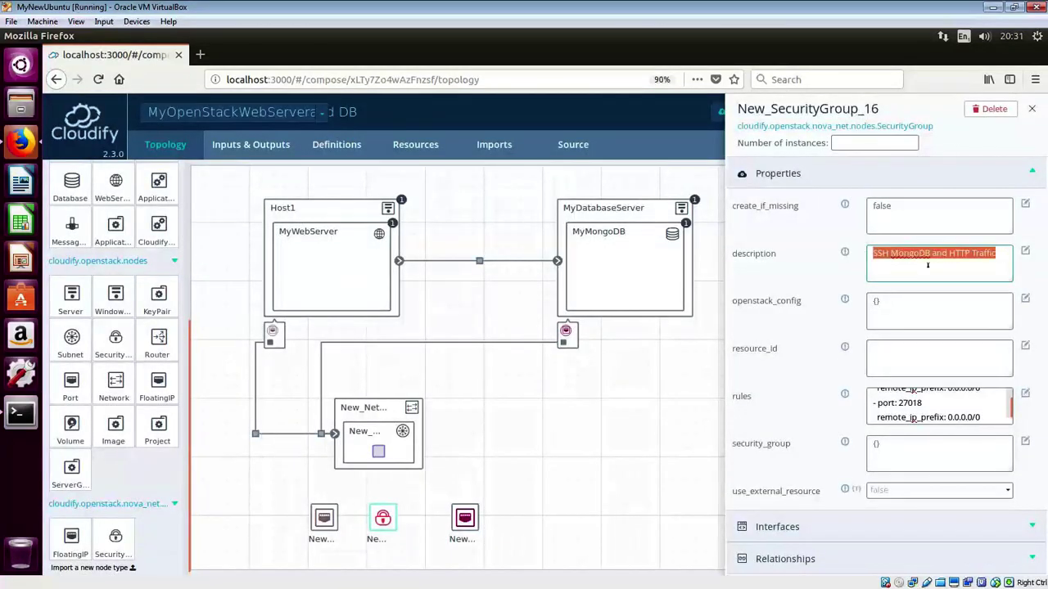
click(890, 262)
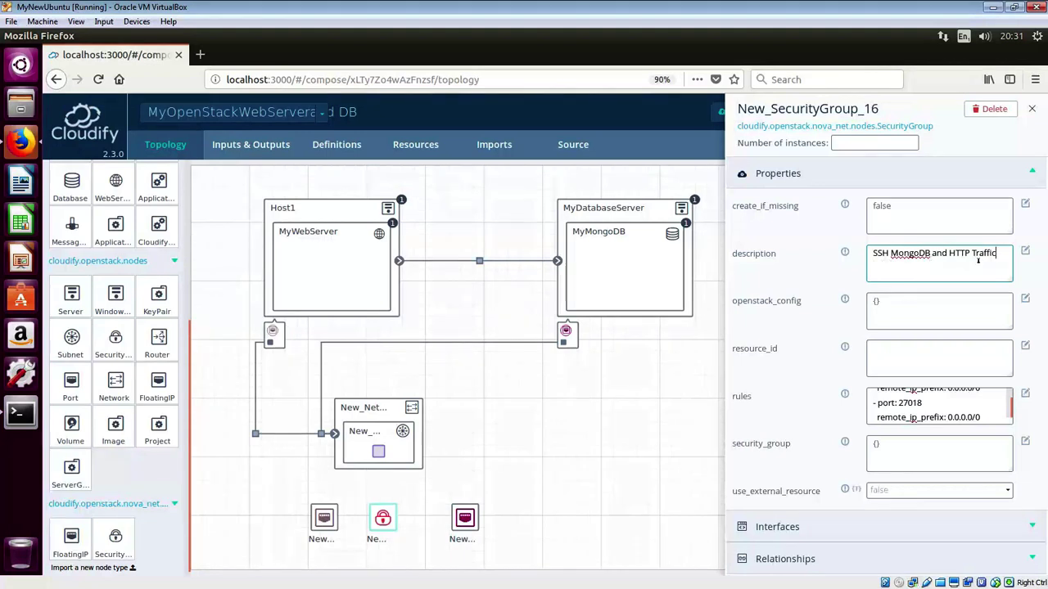
click(1034, 109)
click(809, 117)
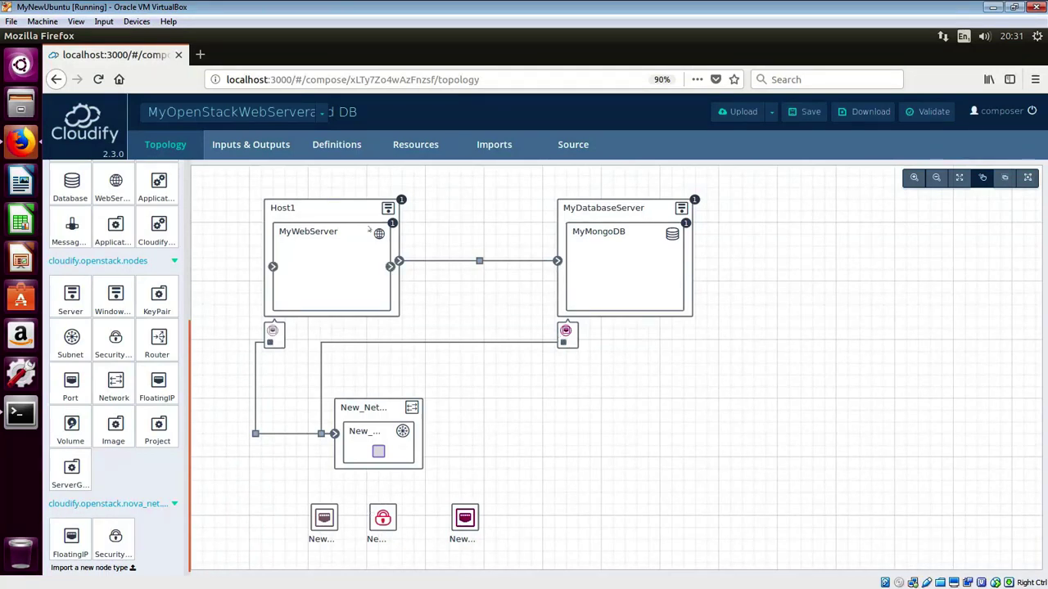
- Add New_SecurityGroup_16 to Host1's network settings and save the blueprint
drag(355, 220, 357, 208)
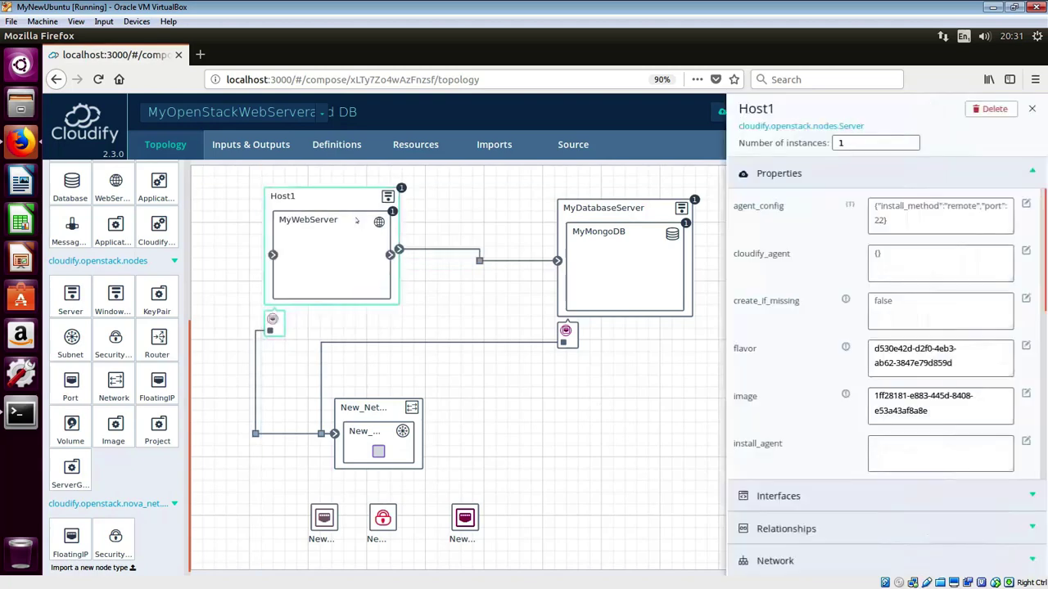
click(938, 559)
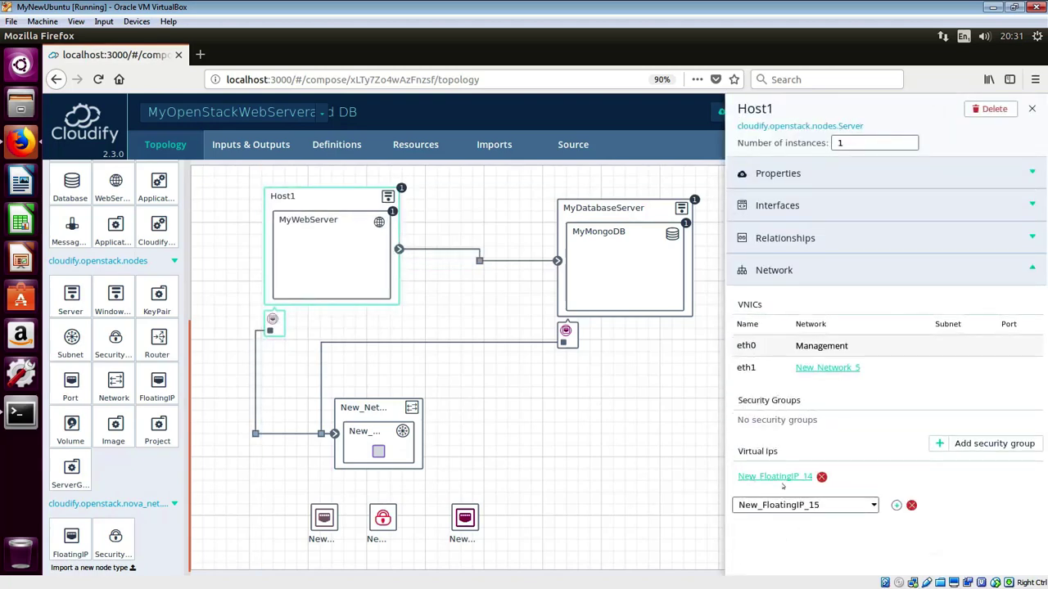
click(941, 448)
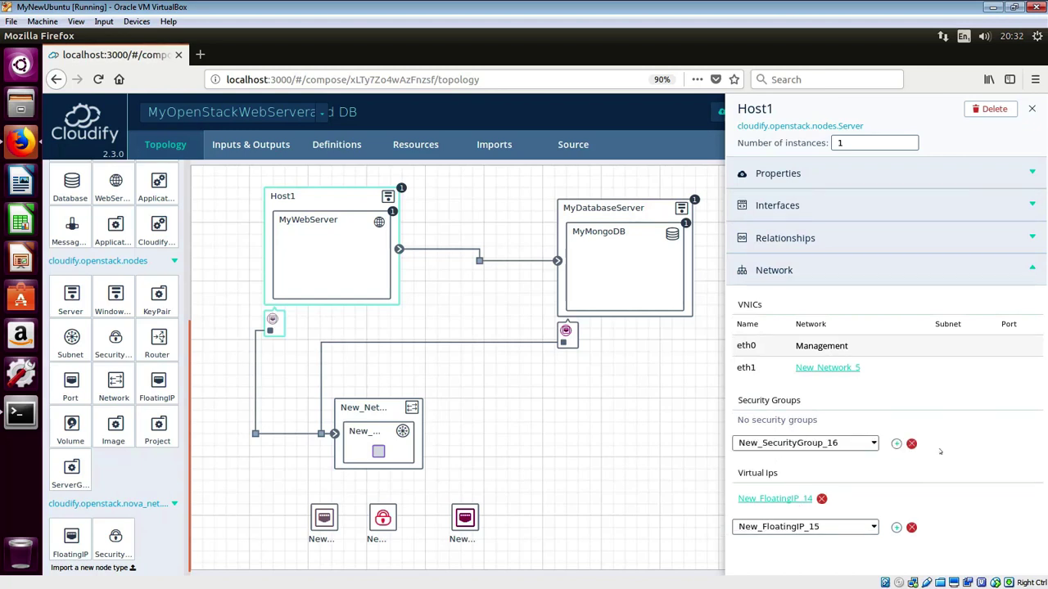
click(873, 444)
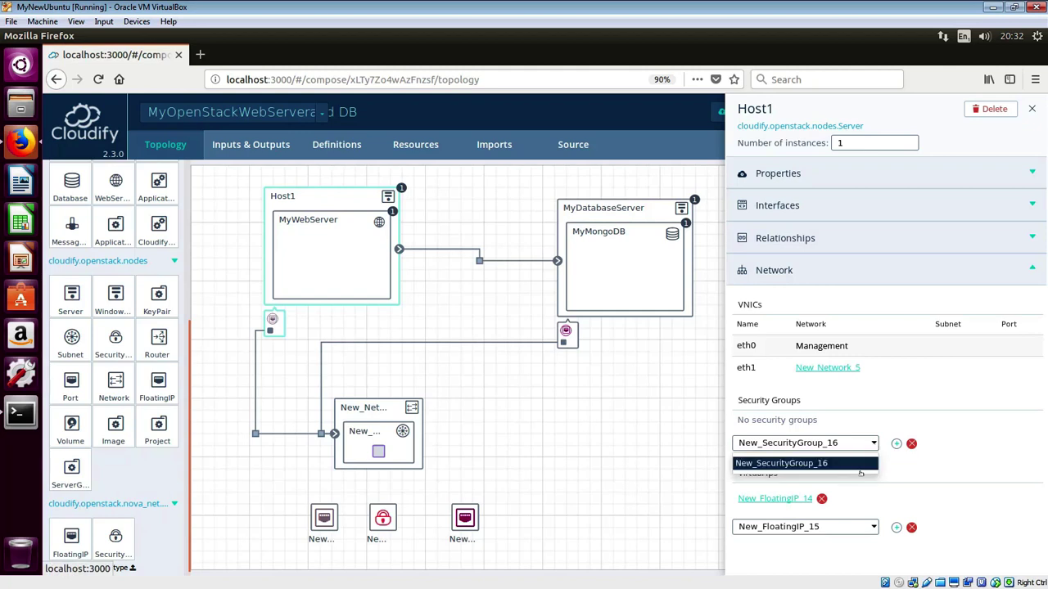
click(861, 466)
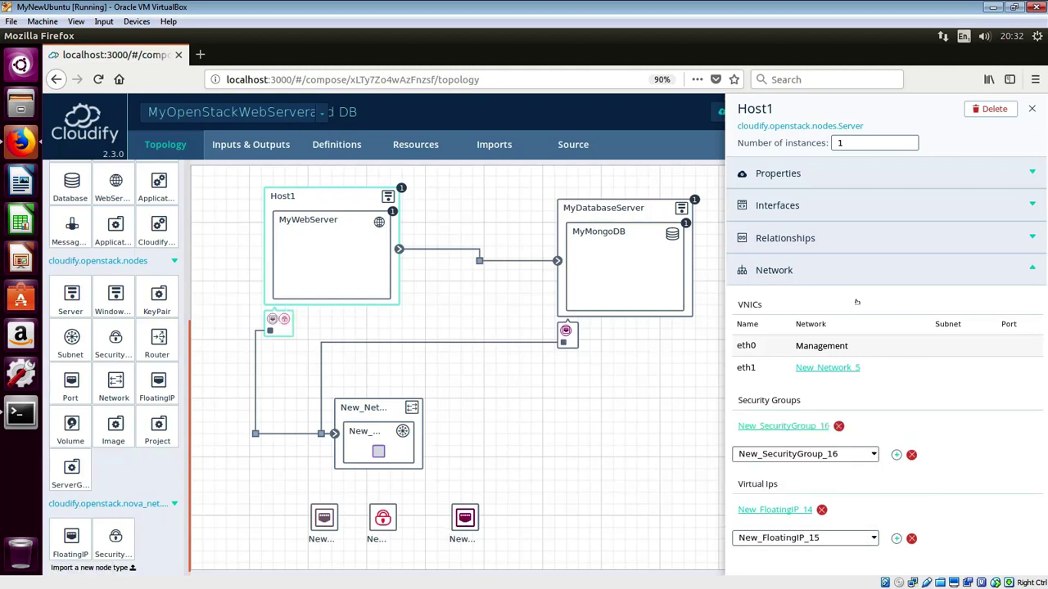
click(1032, 108)
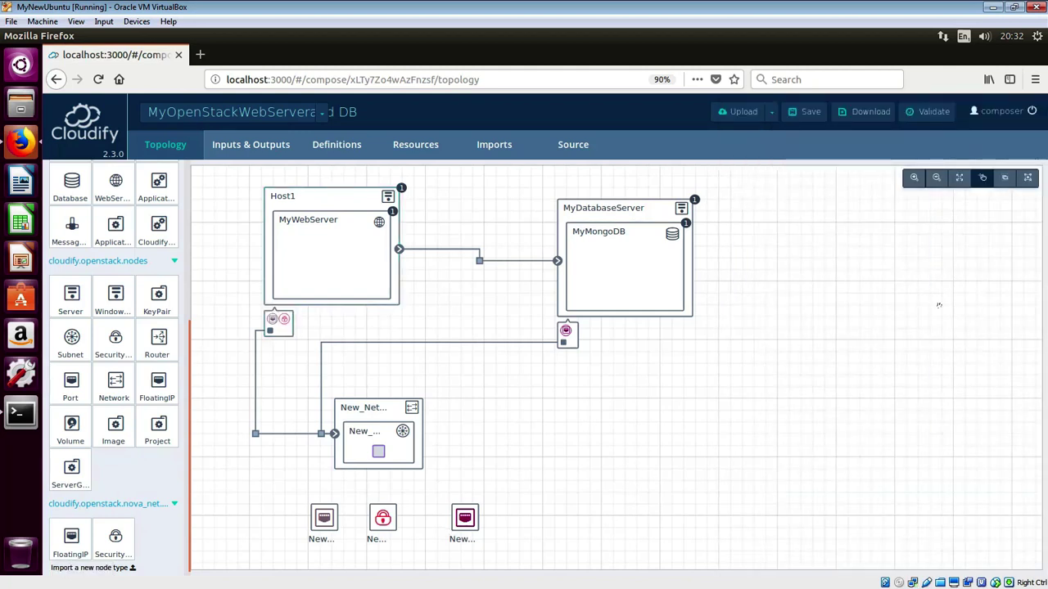
click(808, 111)
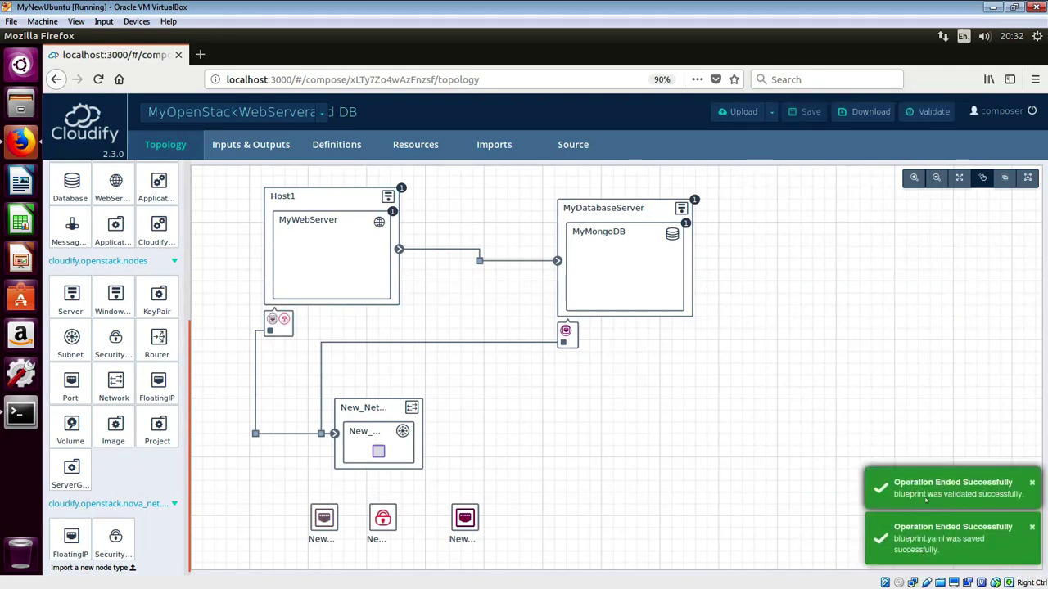
- Add New_SecurityGroup_16 to MyDatabaseServer's network settings and close the server's settings
click(659, 214)
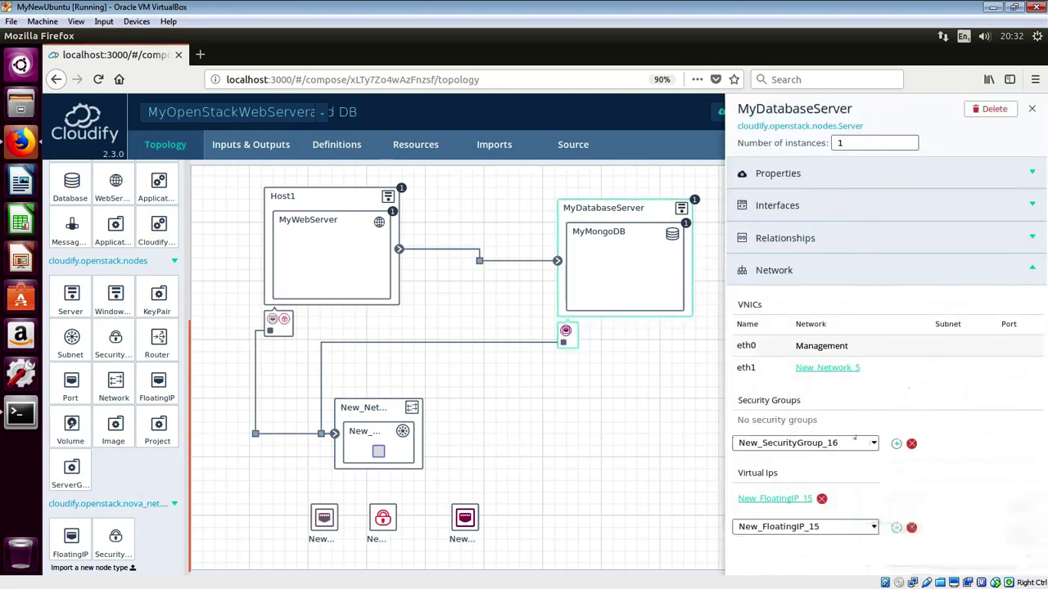
click(897, 444)
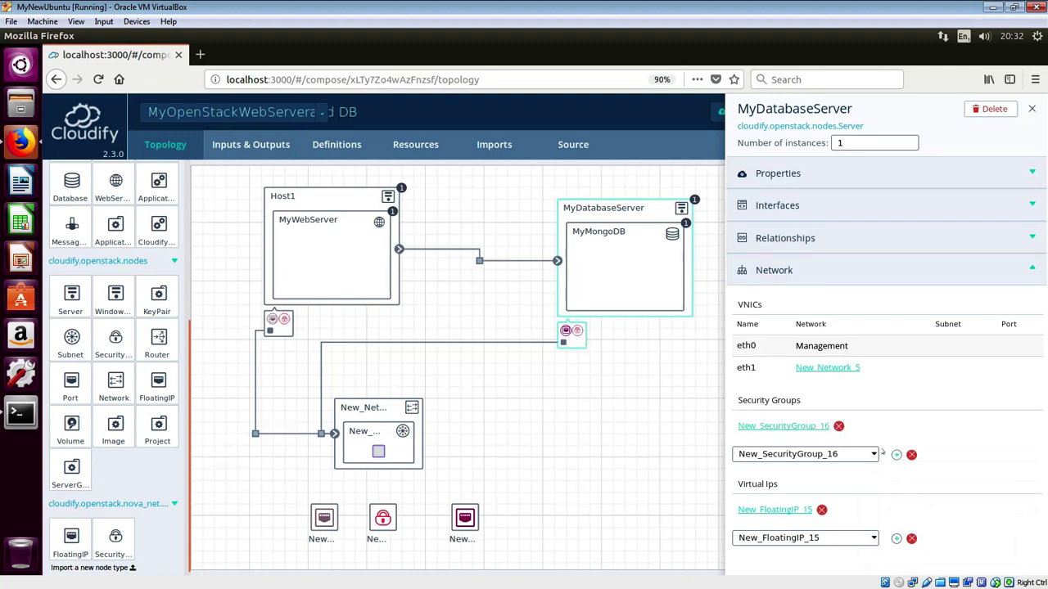
click(1032, 109)
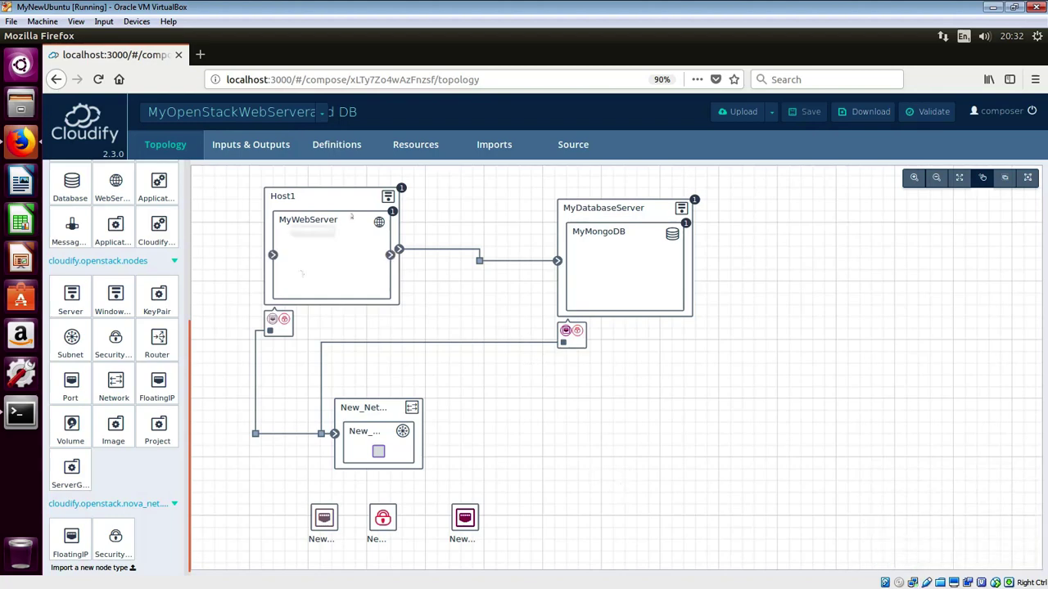
- Open the blueprint's source and examine the New_SecurityGroup_16 definition and the node templates
click(576, 145)
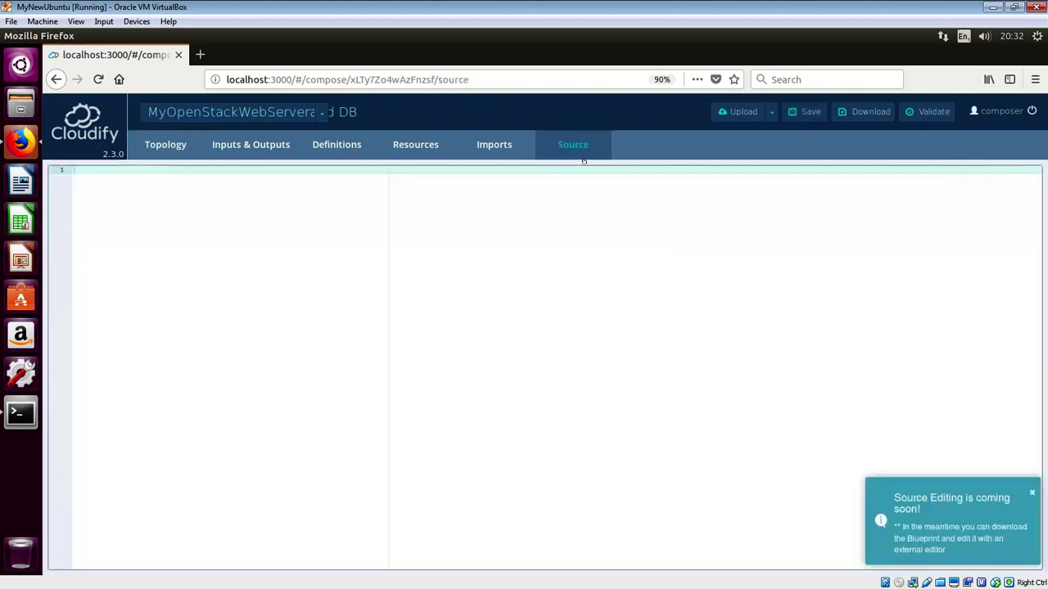
scroll(233, 322, down, 10)
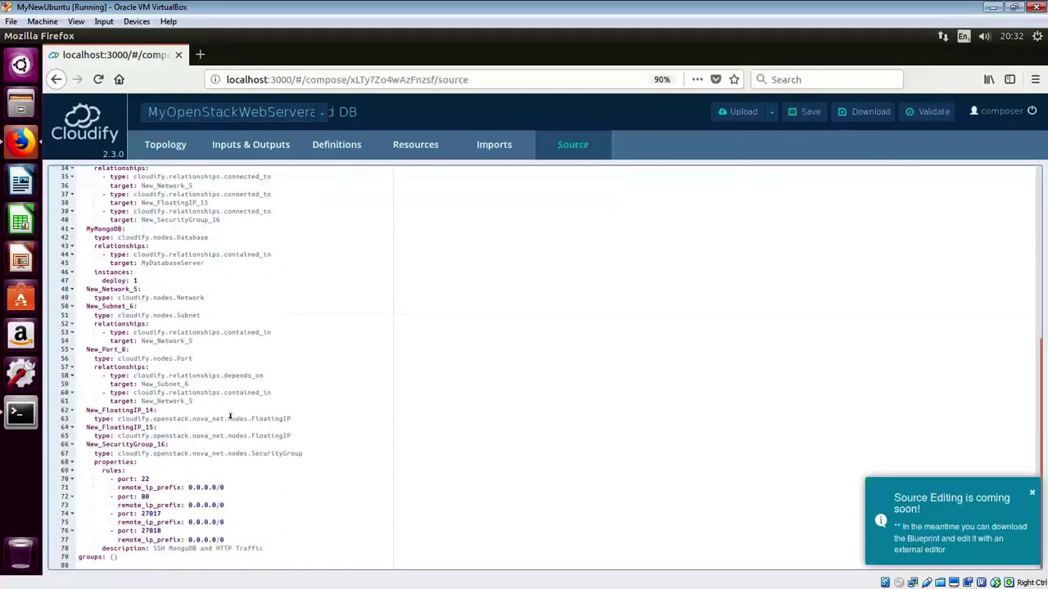
drag(80, 445, 230, 553)
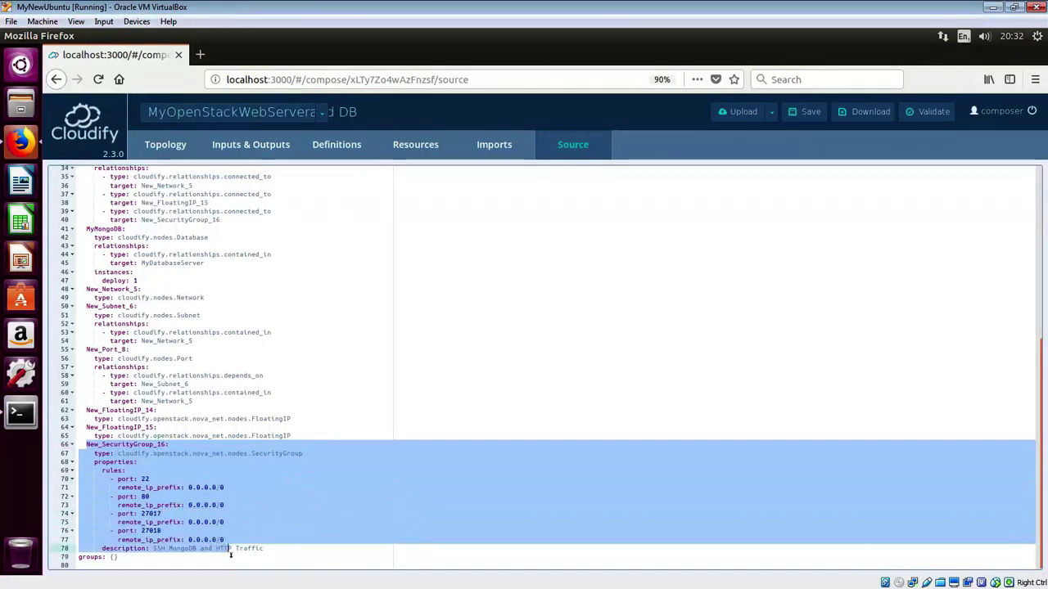
scroll(213, 409, up, 10)
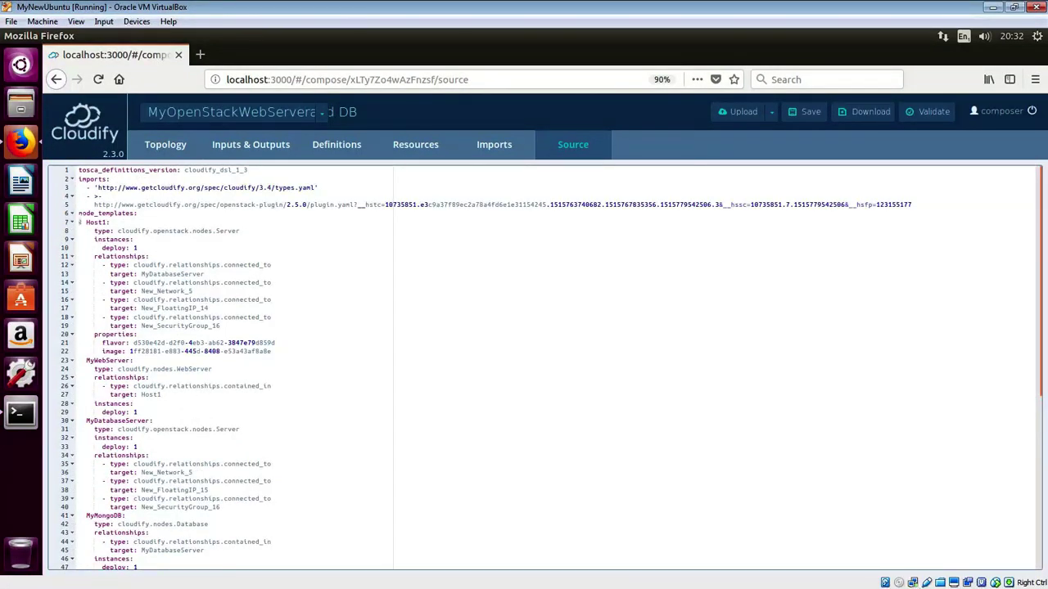
drag(77, 215, 150, 541)
scroll(229, 534, down, 1)
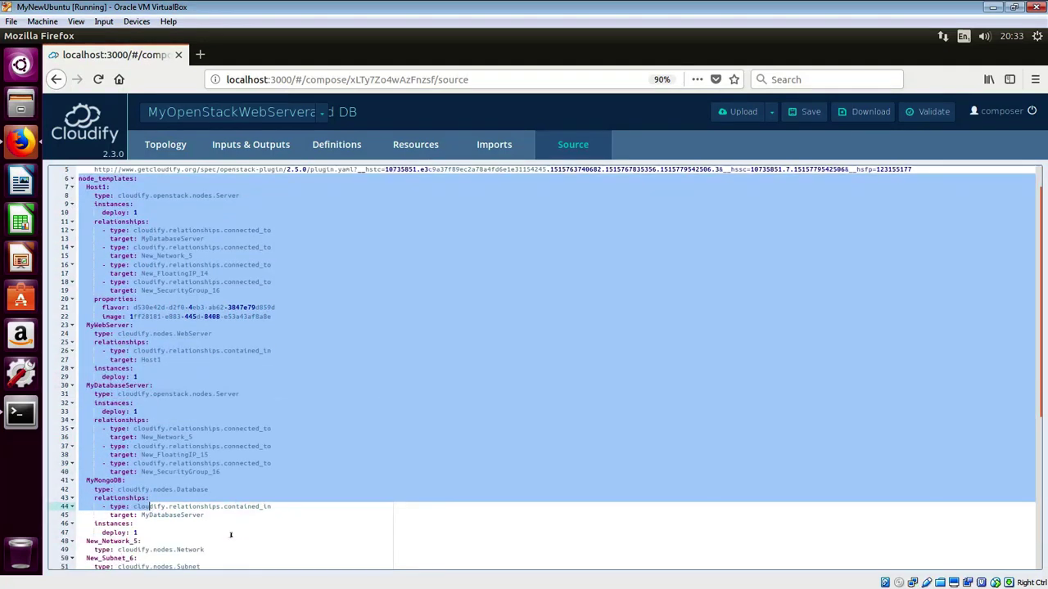
click(227, 532)
scroll(228, 533, down, 7)
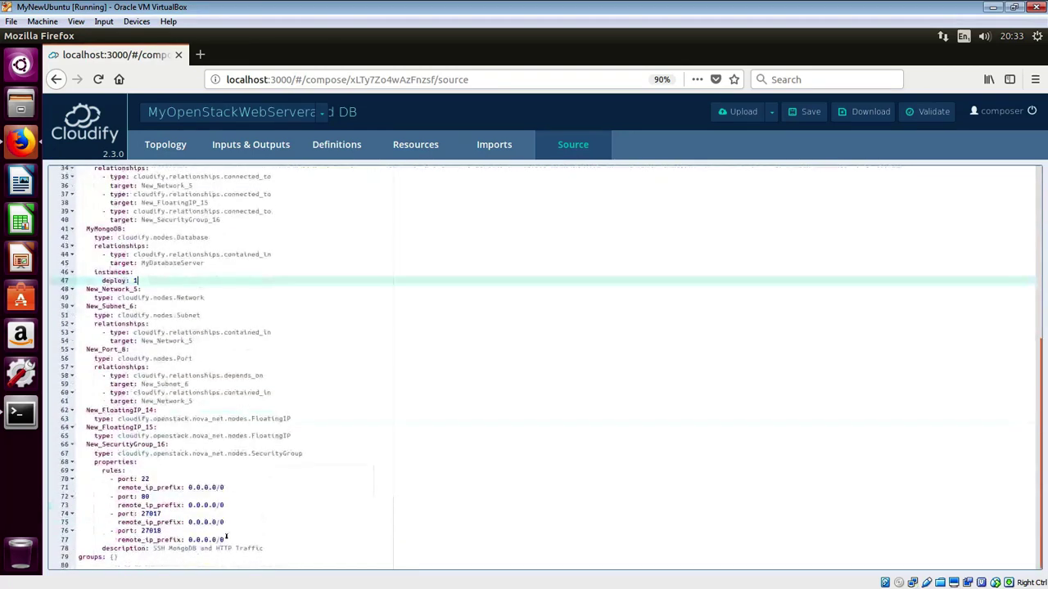
click(238, 543)
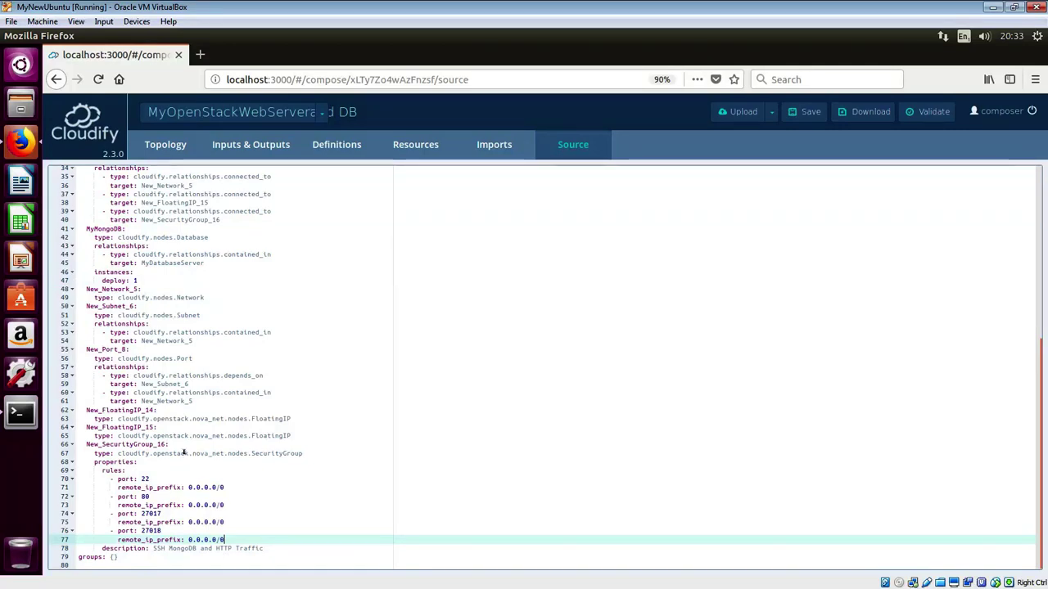
- Examine the server definitions in the blueprint's source, focusing on Host1's relationships and properties
scroll(185, 452, up, 1)
scroll(185, 451, up, 5)
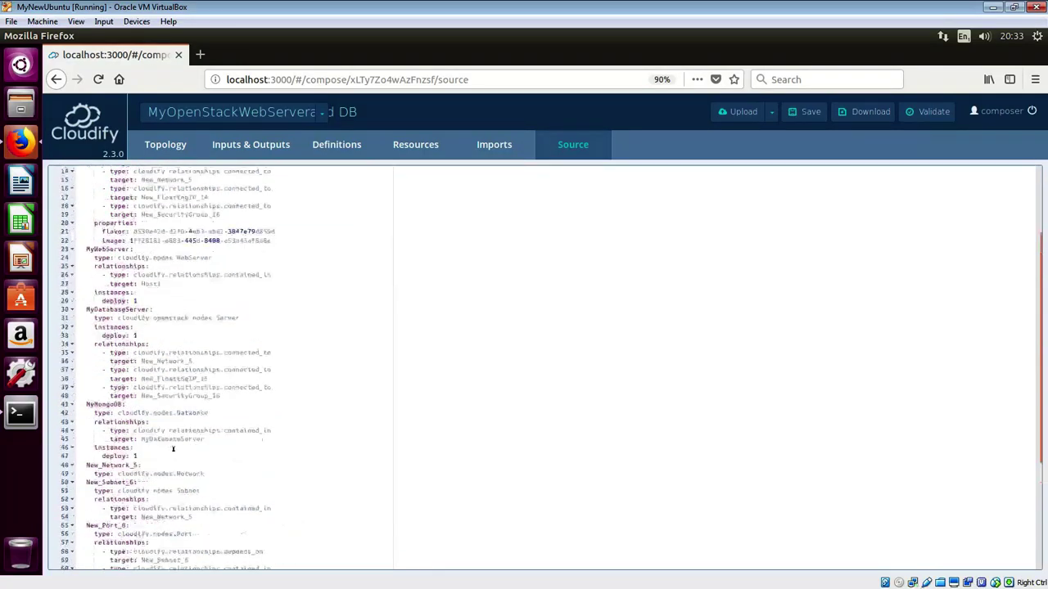
scroll(174, 446, up, 1)
scroll(155, 344, down, 2)
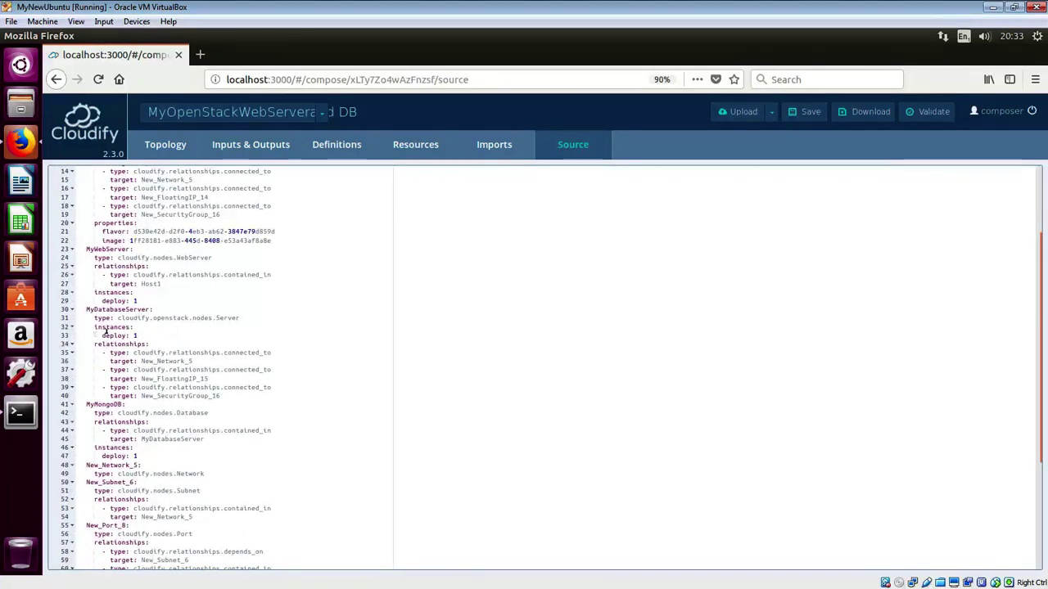
scroll(101, 275, up, 1)
scroll(112, 279, up, 1)
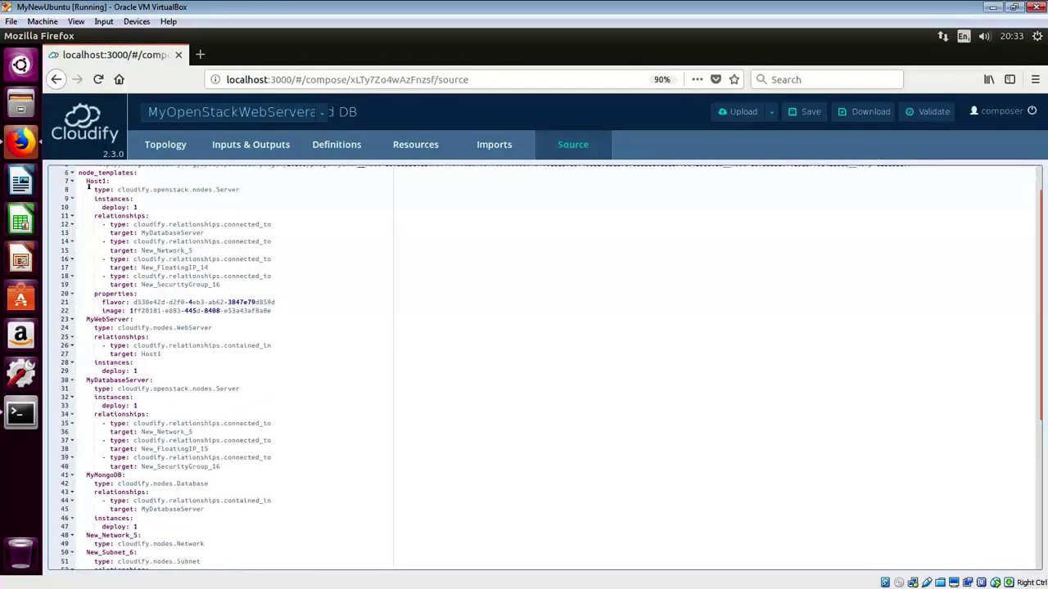
drag(80, 181, 229, 292)
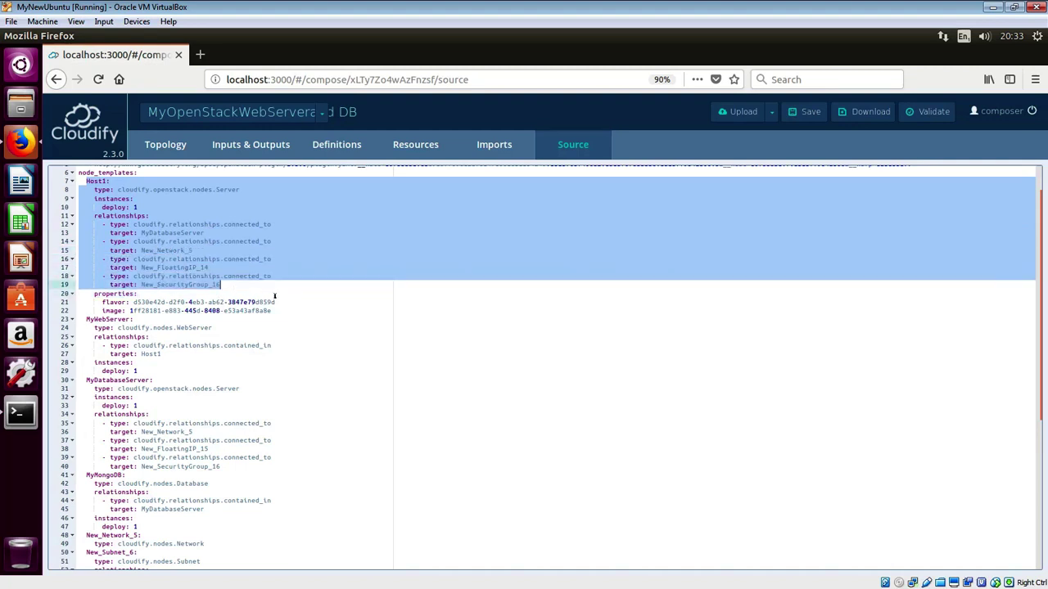
click(228, 297)
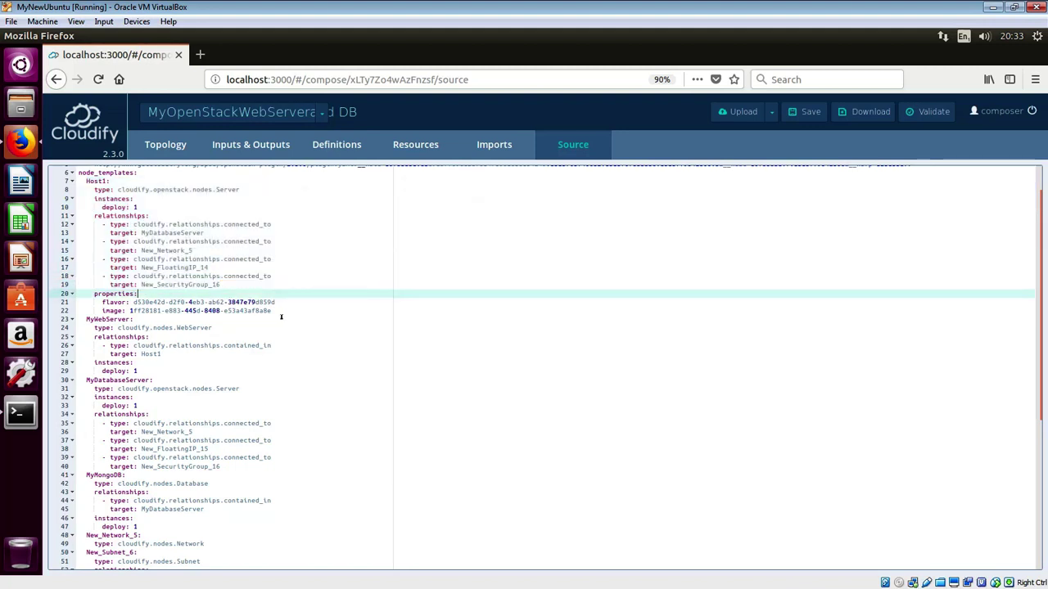
- Check Host1's flavor and image lines in the source and return to the topology with area selection enabled
drag(281, 317, 80, 303)
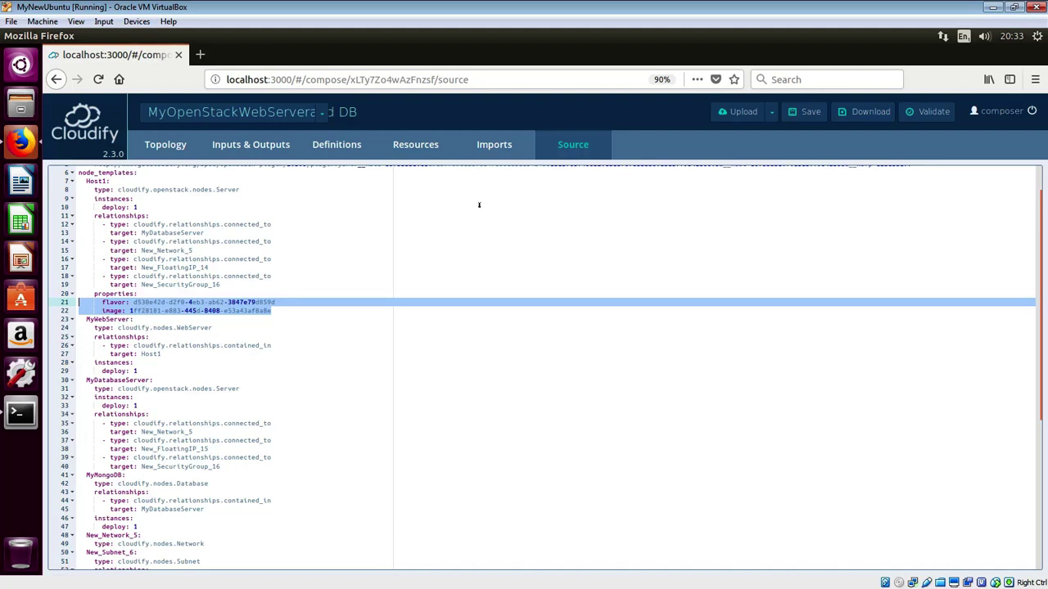
click(167, 145)
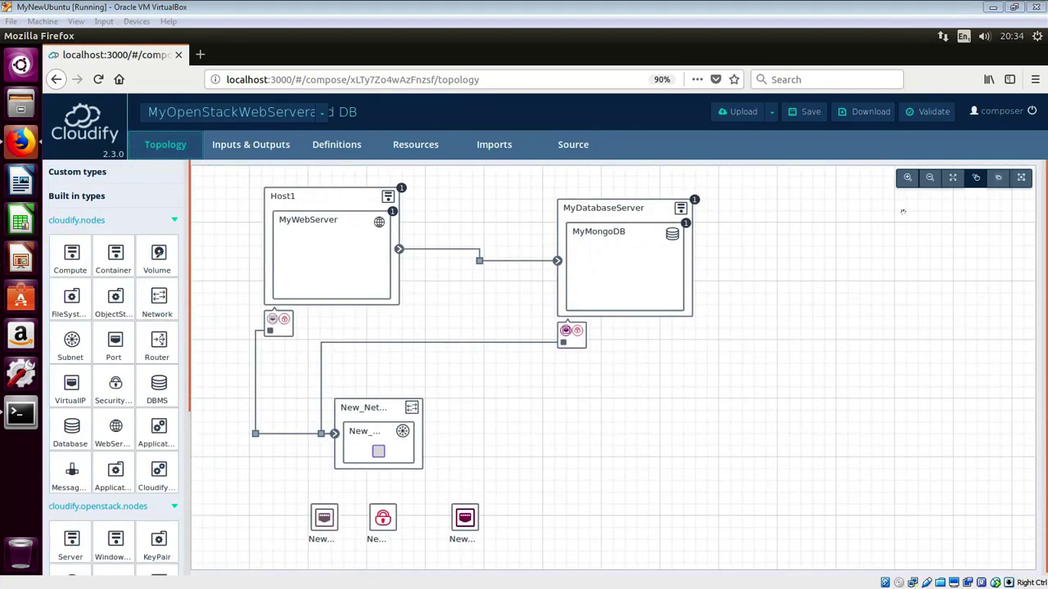
click(806, 334)
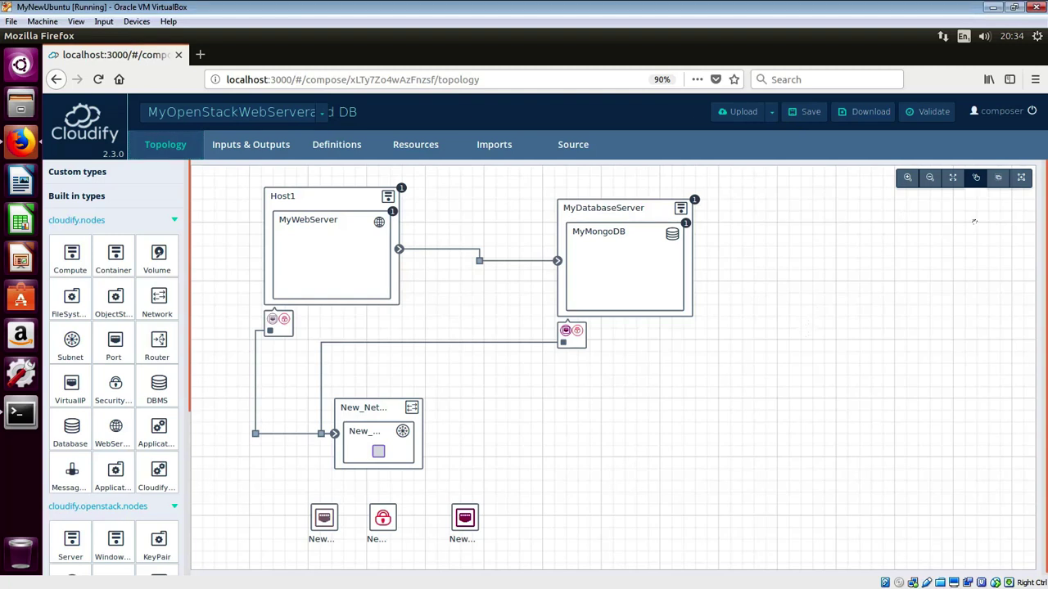
click(999, 181)
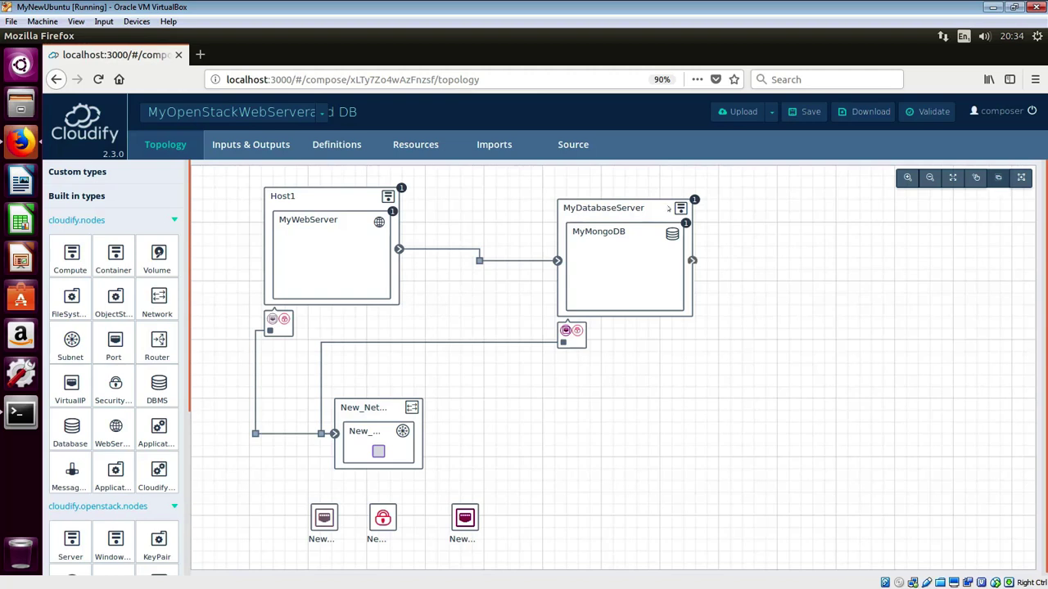
click(255, 231)
drag(249, 178, 321, 265)
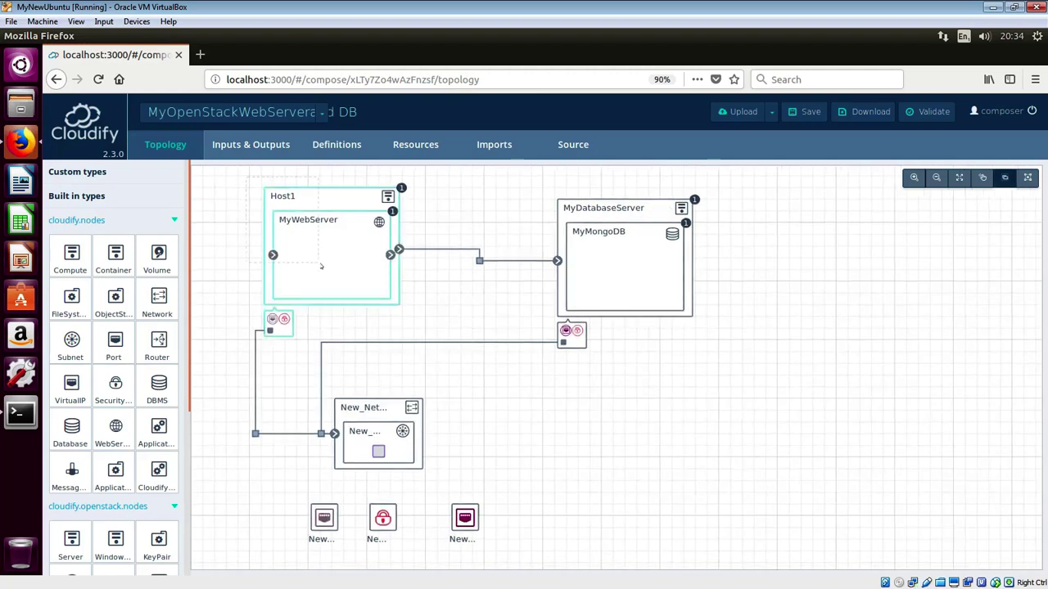
drag(356, 311, 427, 345)
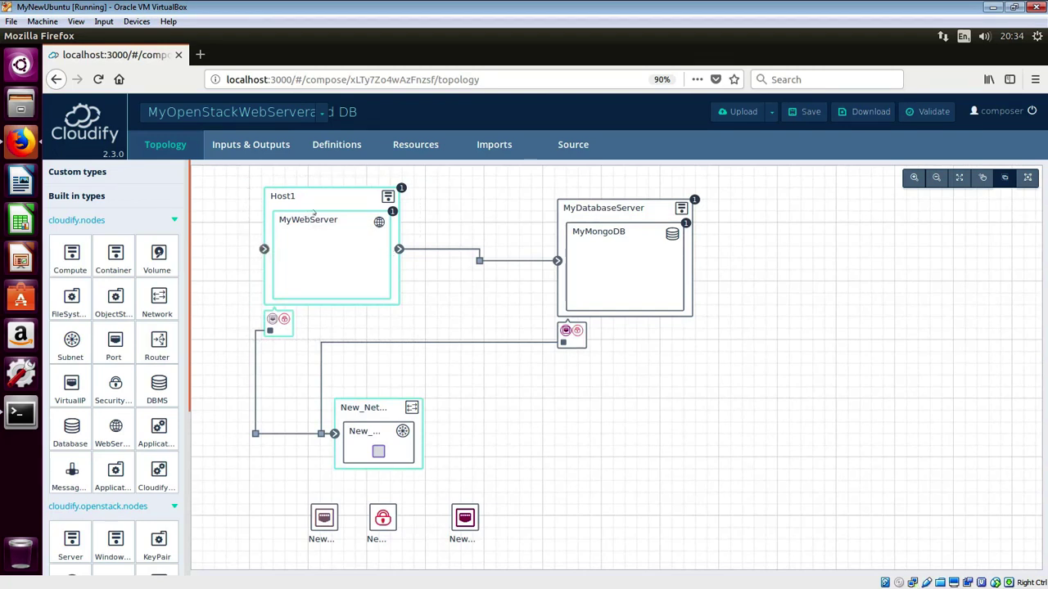
click(258, 189)
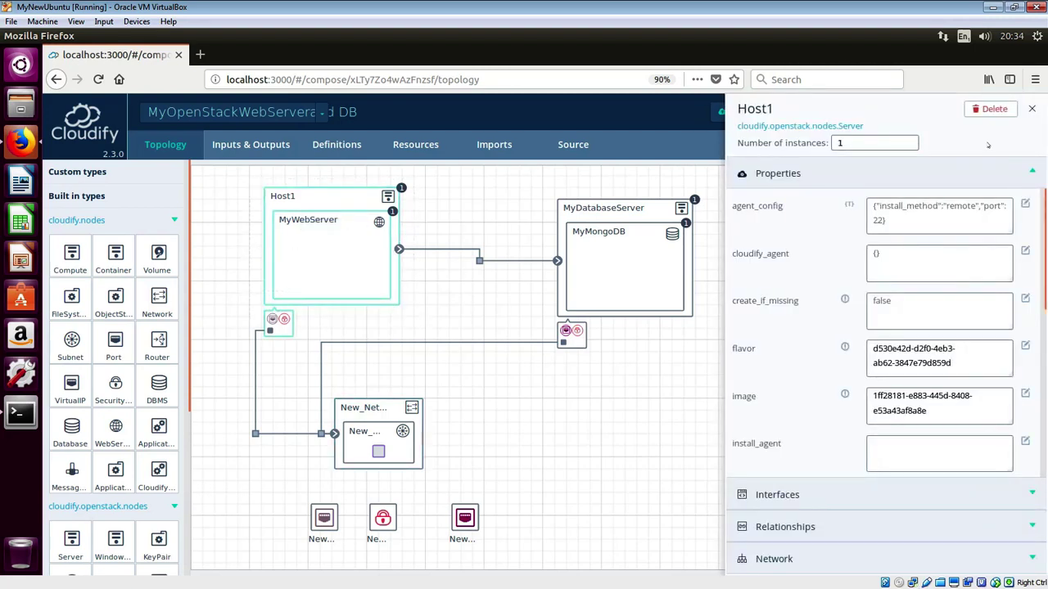
click(1032, 109)
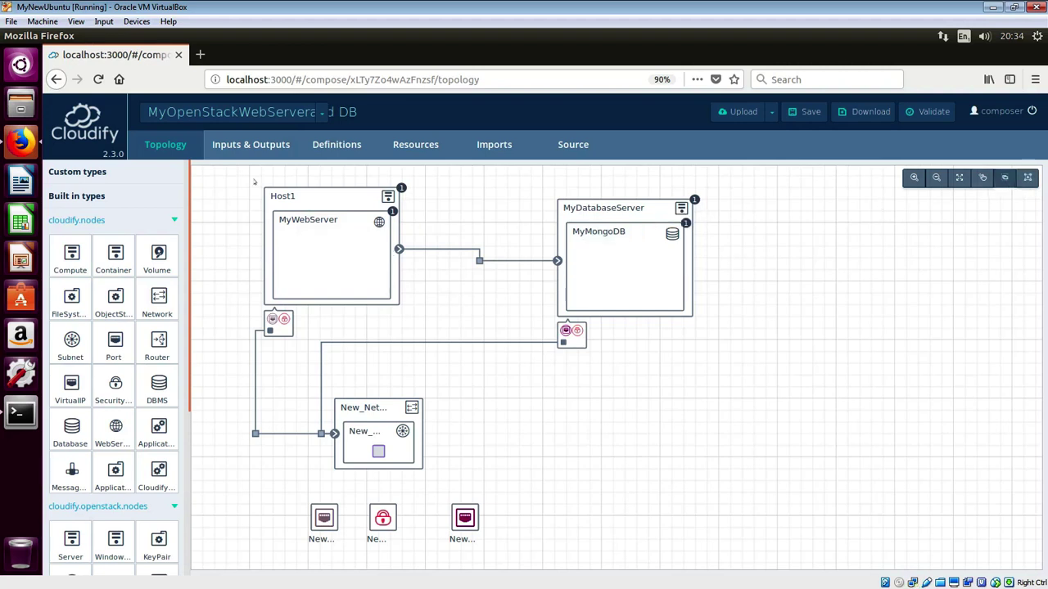
- Create one group around Host1 with its web server and a second group around MyDatabaseServer
drag(255, 181, 423, 317)
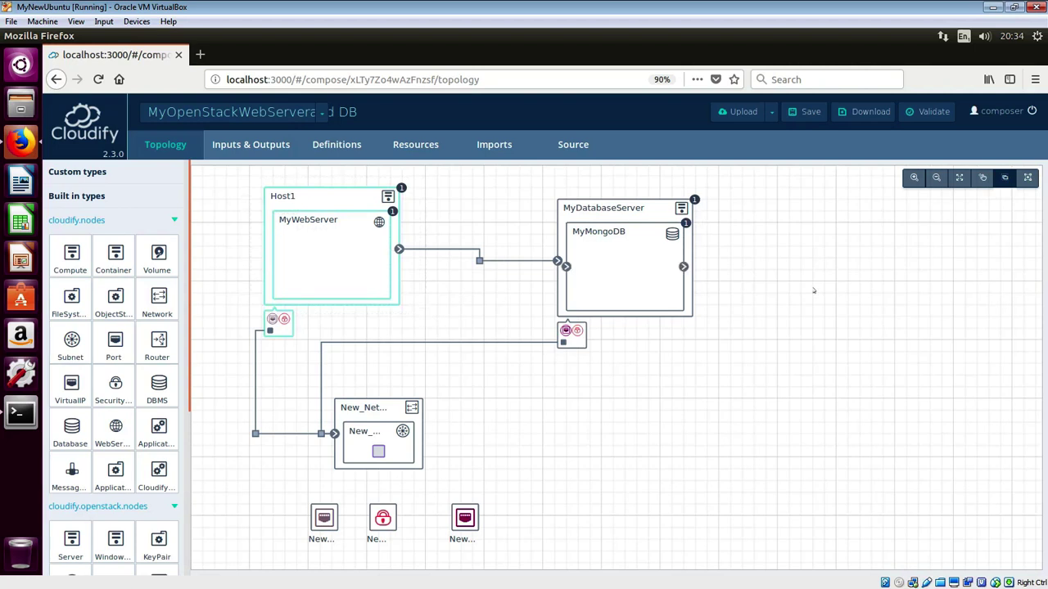
click(1033, 183)
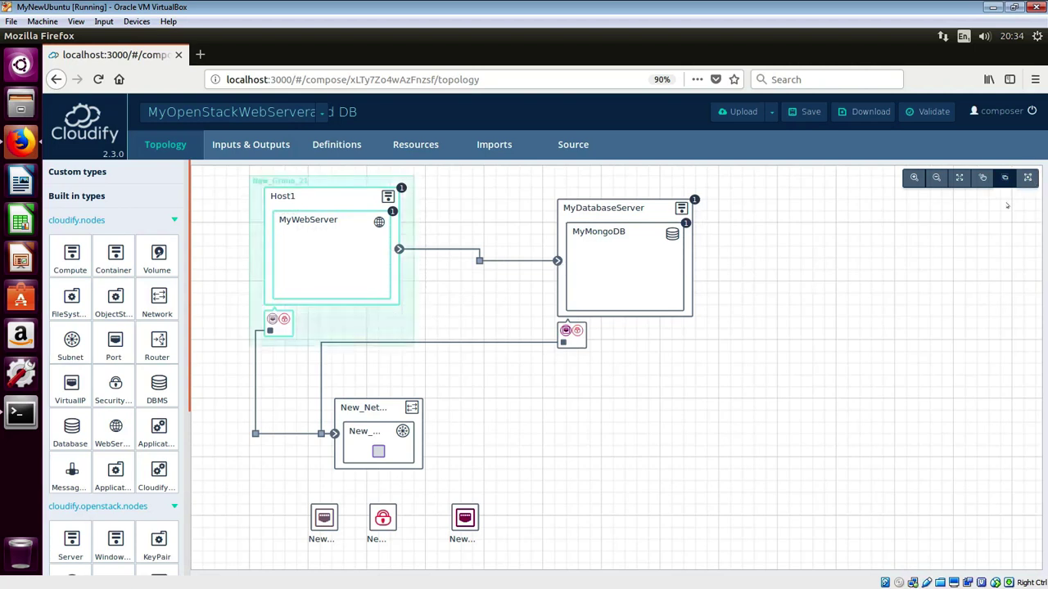
click(563, 209)
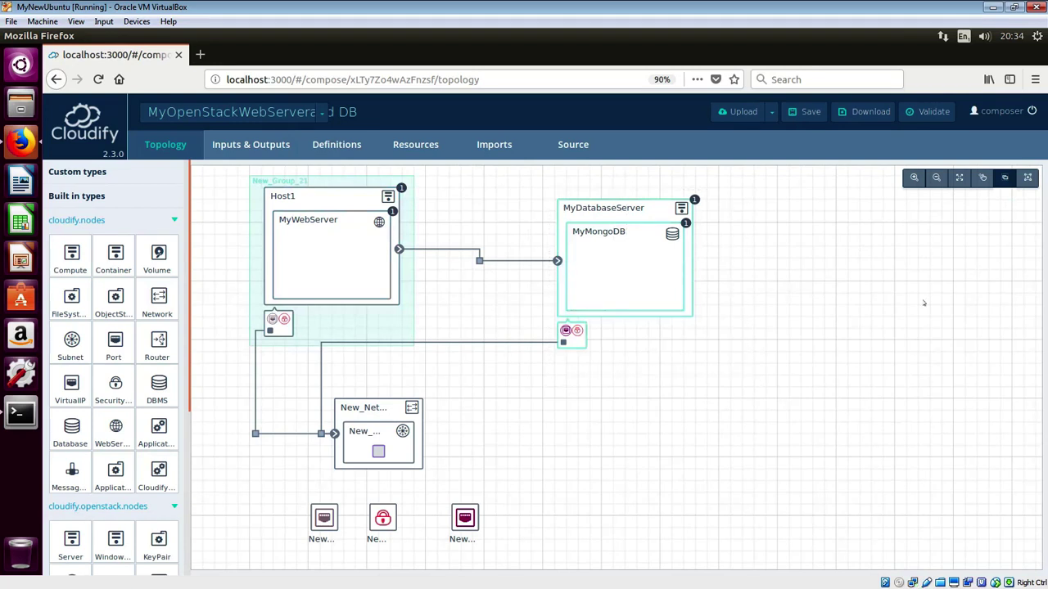
click(1033, 183)
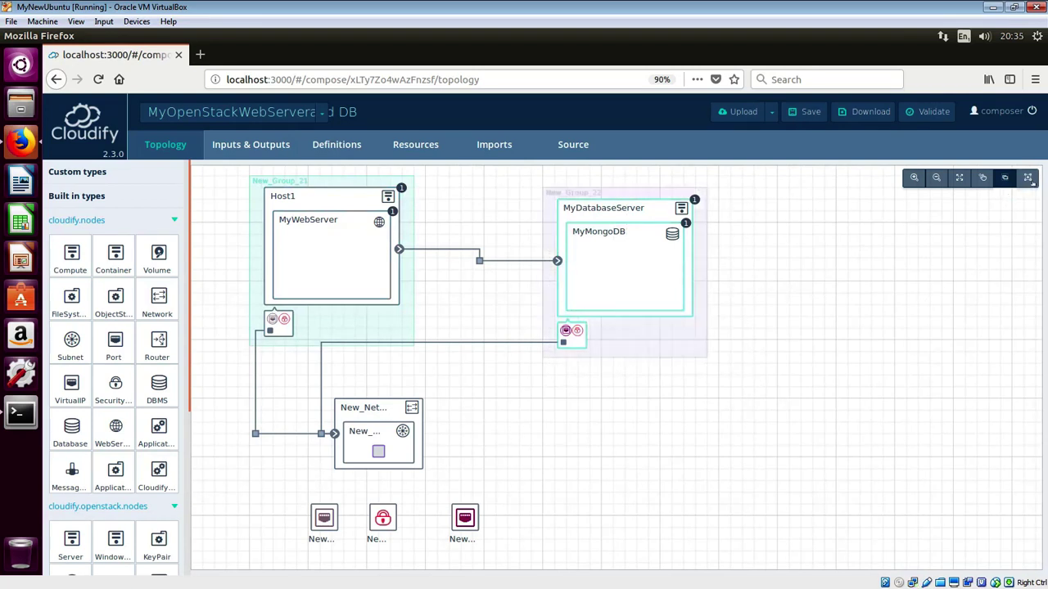
click(836, 318)
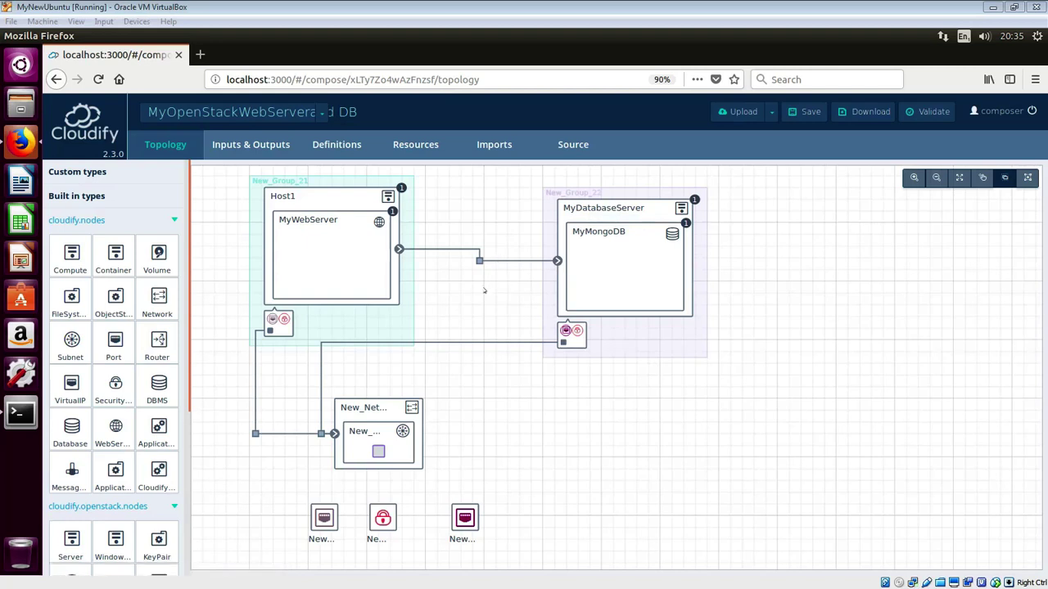
- Add a string blueprint input named Flavor with description Micks10G1CPU, pasting the flavor ID ending in ab62-3847e79d859d as its default
click(245, 145)
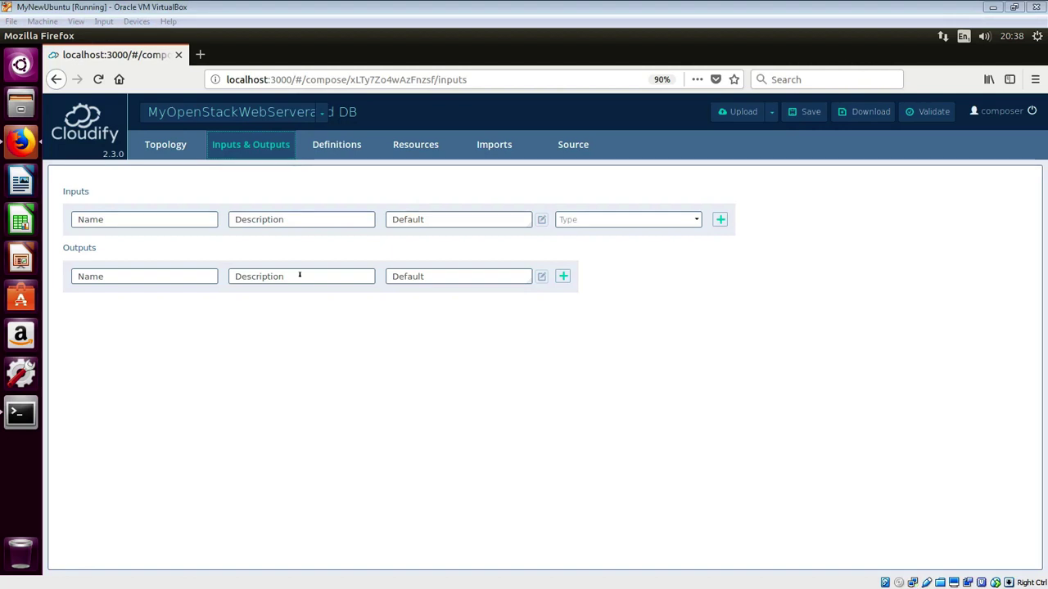
click(110, 220)
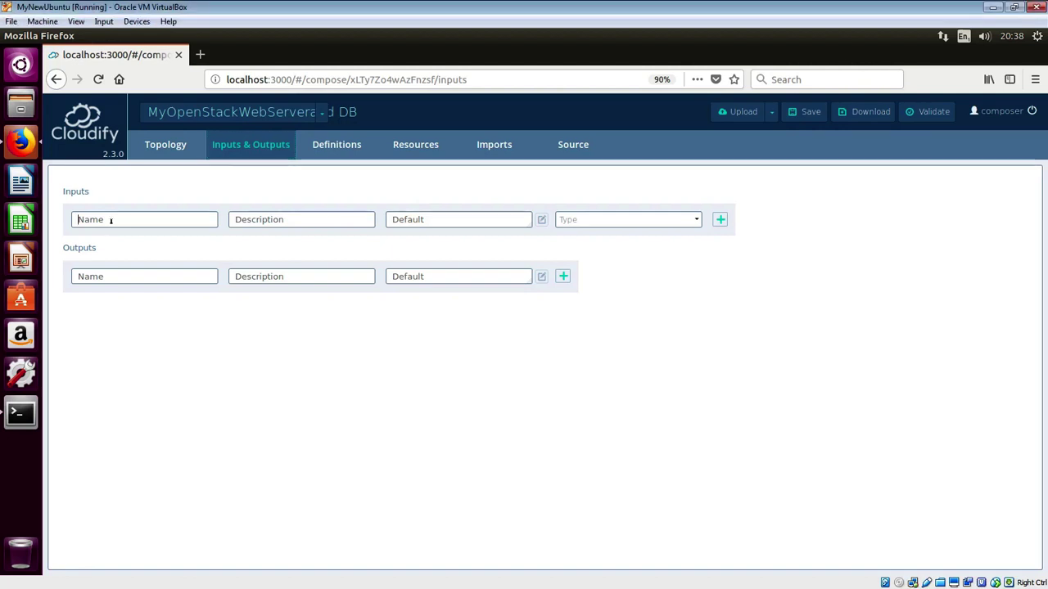
text(Flavor)
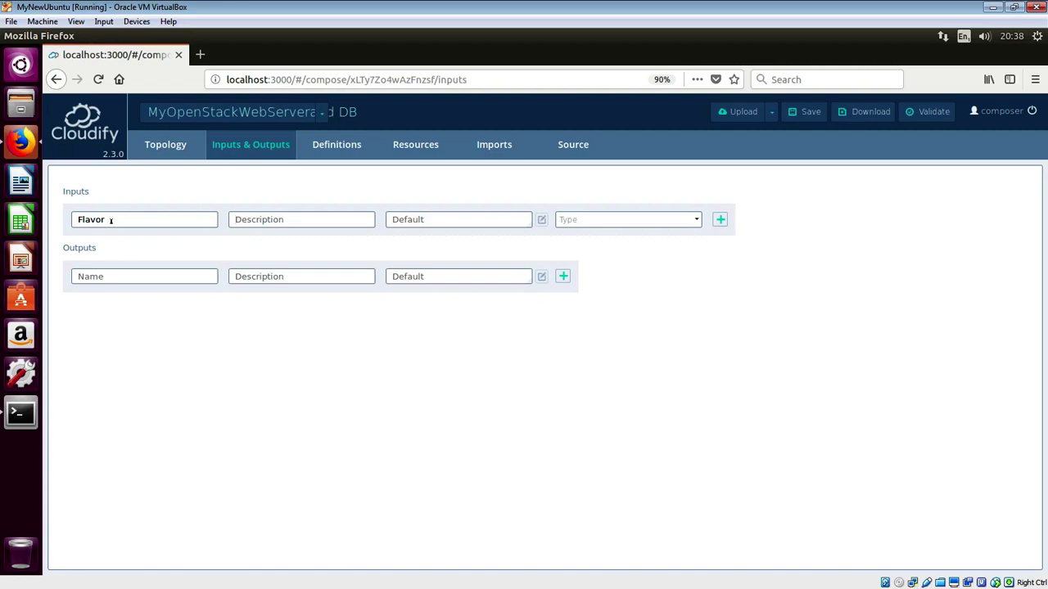
text(I)
key(BackSpace)
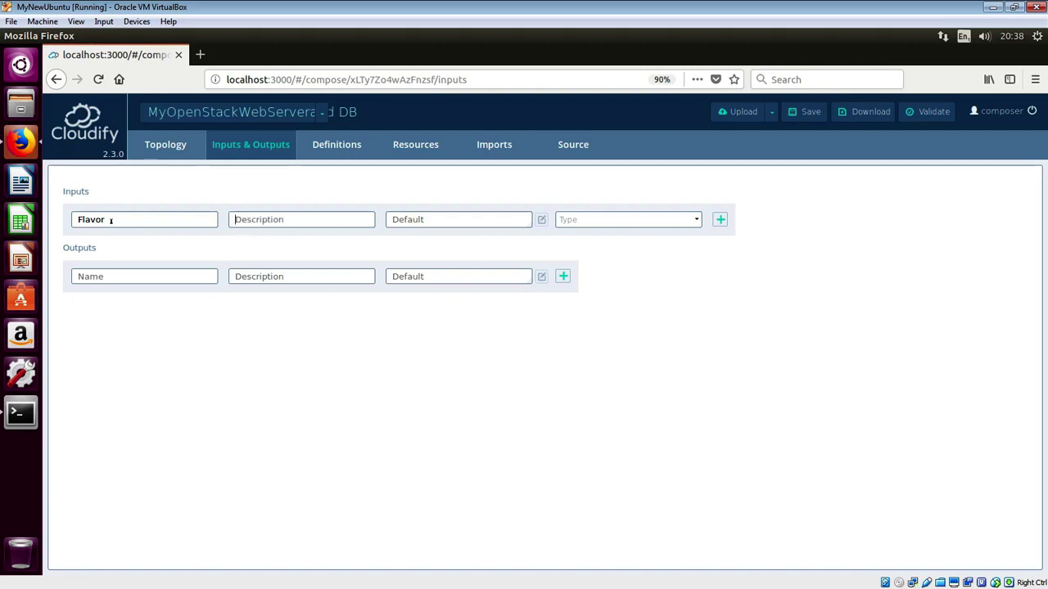
text(Micks10G1CPU)
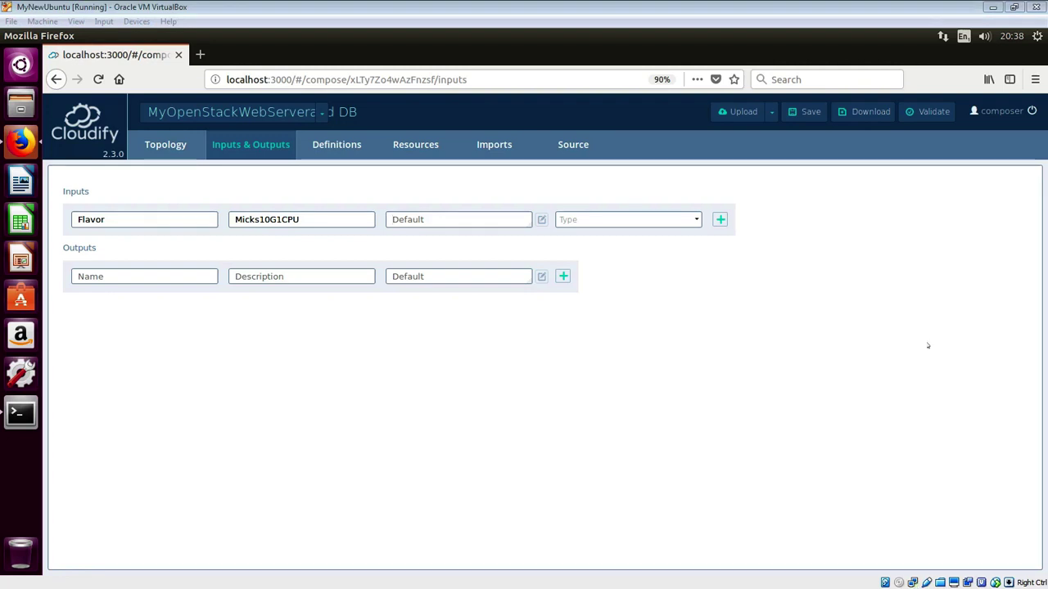
click(480, 219)
right_click(479, 220)
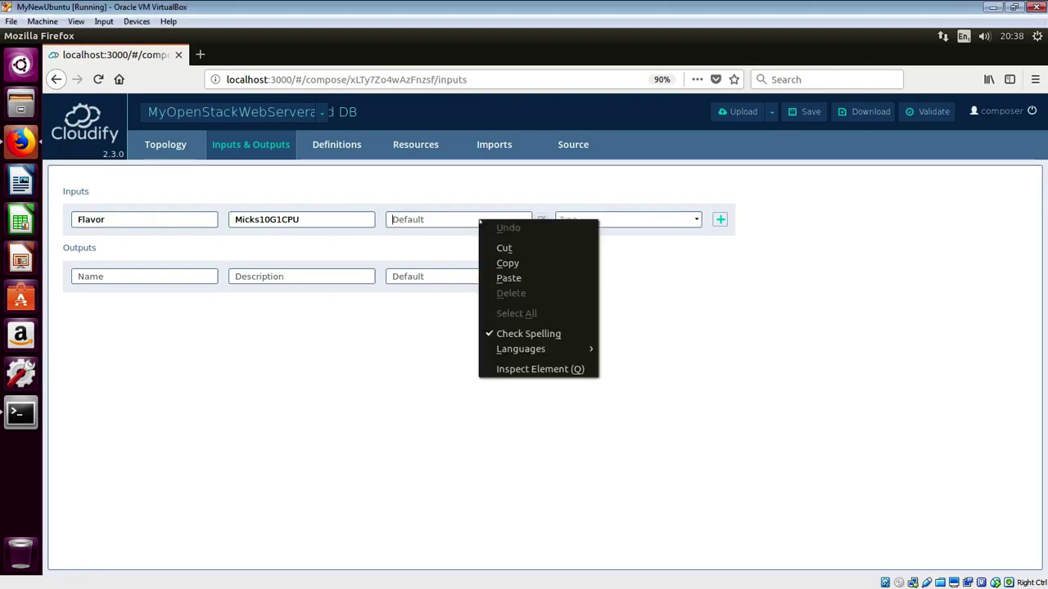
click(513, 275)
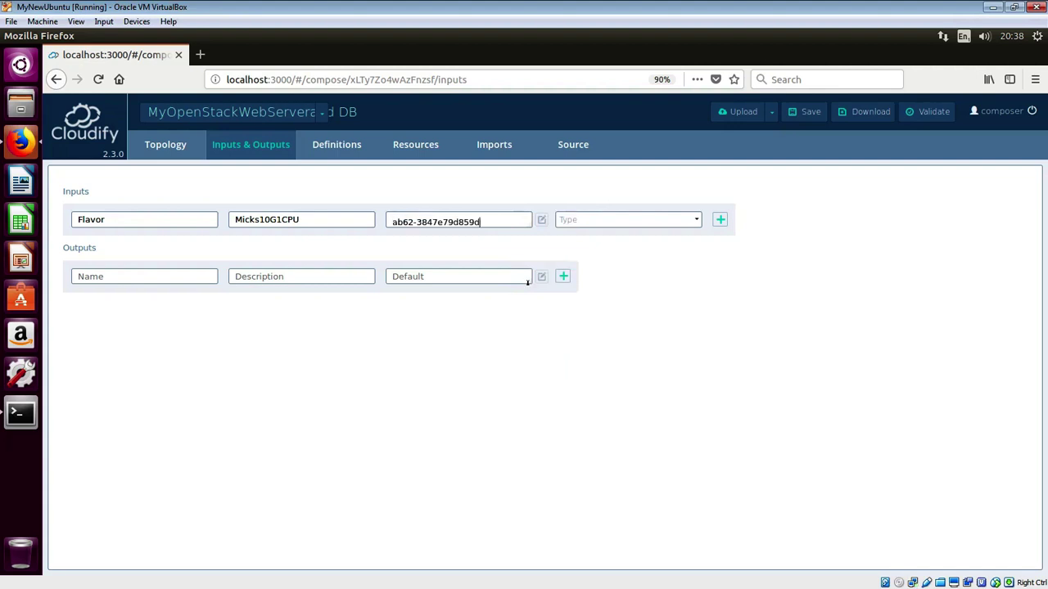
click(699, 225)
click(583, 236)
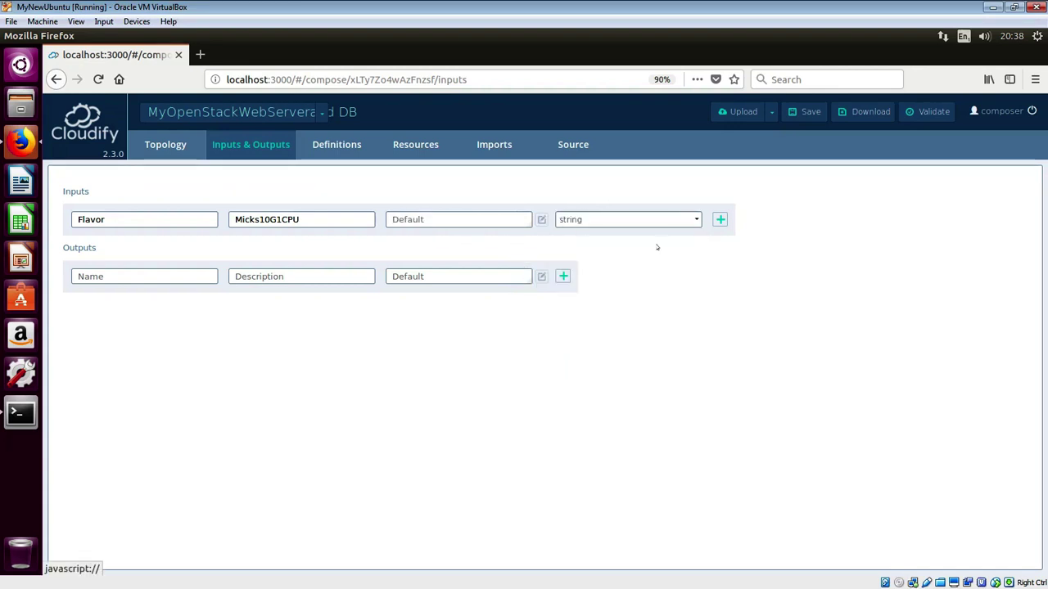
click(720, 220)
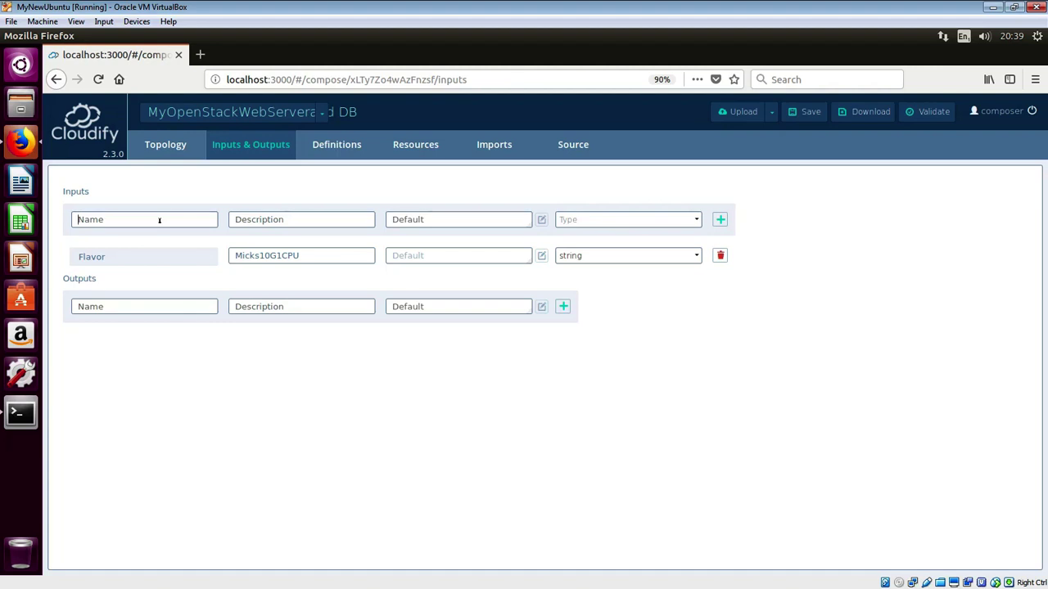
- Add a string blueprint input named Image with description TrustyImage, pasting the image ID 1ff28181-e883-445d-8408-e53a43af8a8e as its default
text(Image)
click(285, 222)
text(TrustyImage)
click(433, 221)
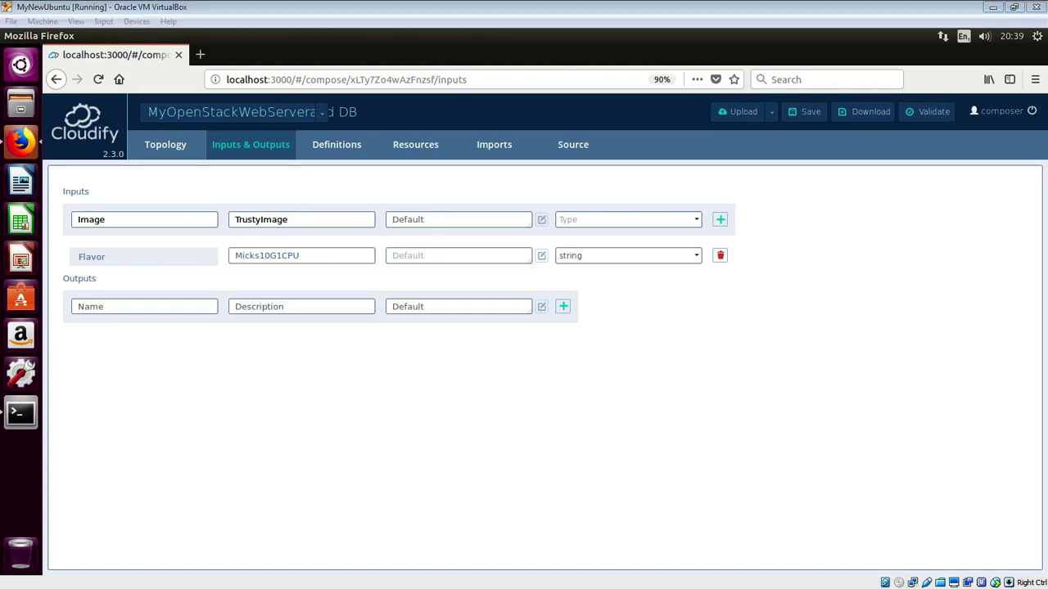
right_click(426, 221)
click(455, 279)
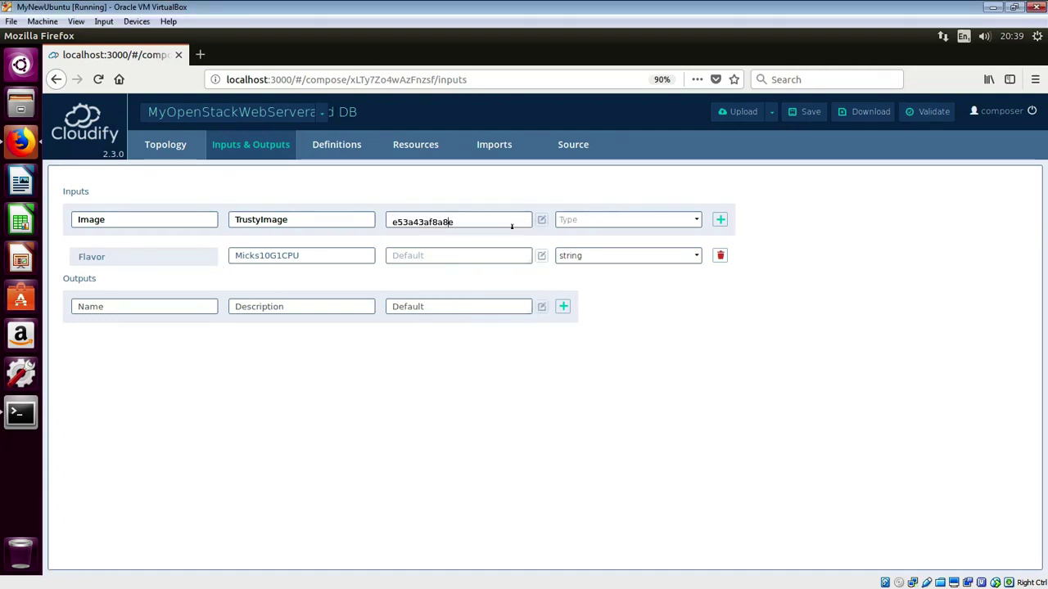
key(Home)
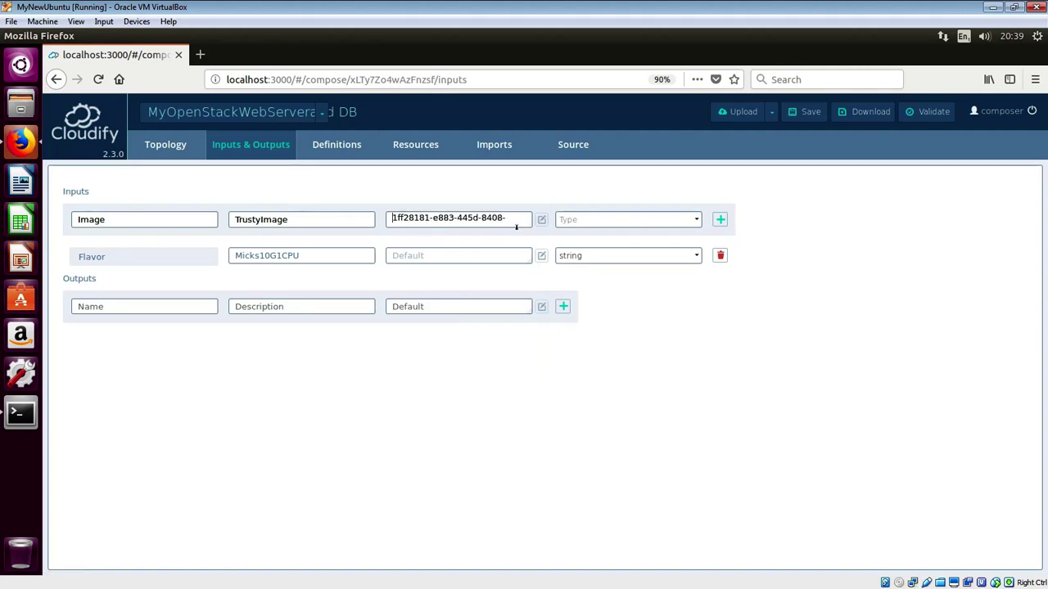
click(597, 223)
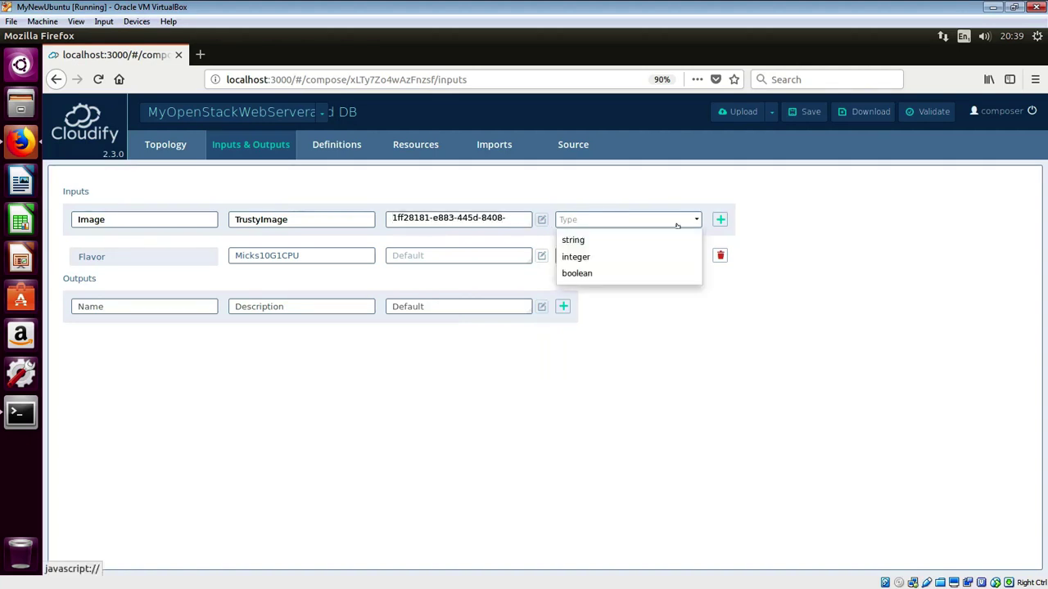
click(627, 240)
click(721, 220)
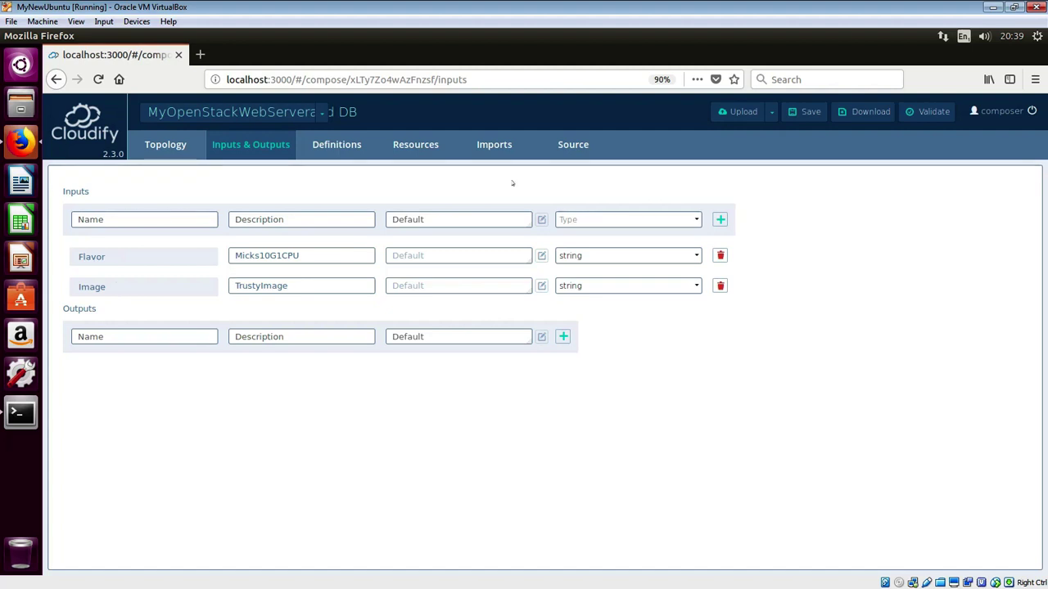
- Examine the blueprint's source for the inputs section, the node templates and the groups section
click(572, 144)
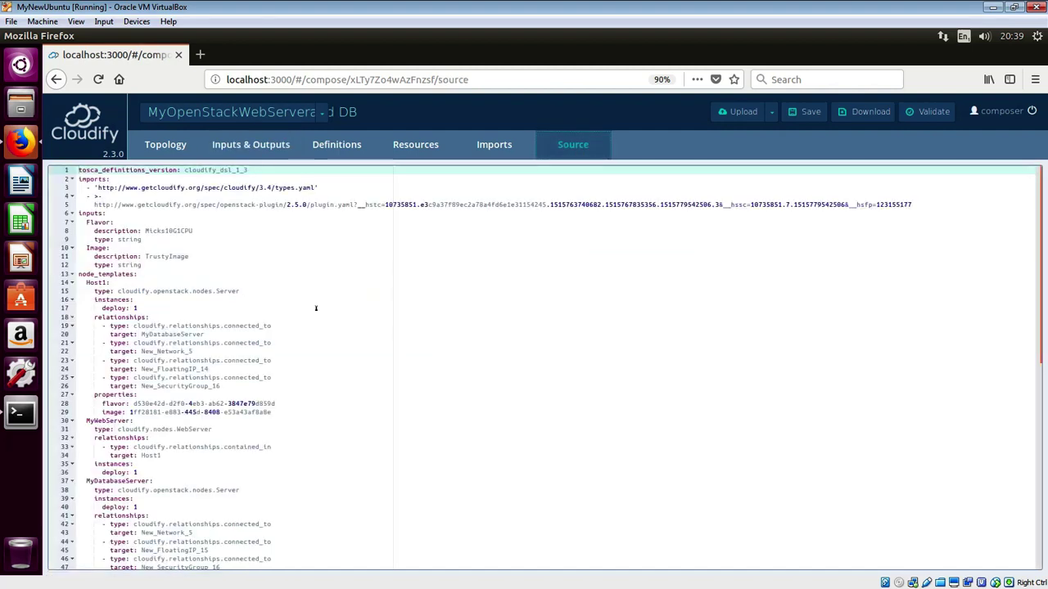
click(264, 360)
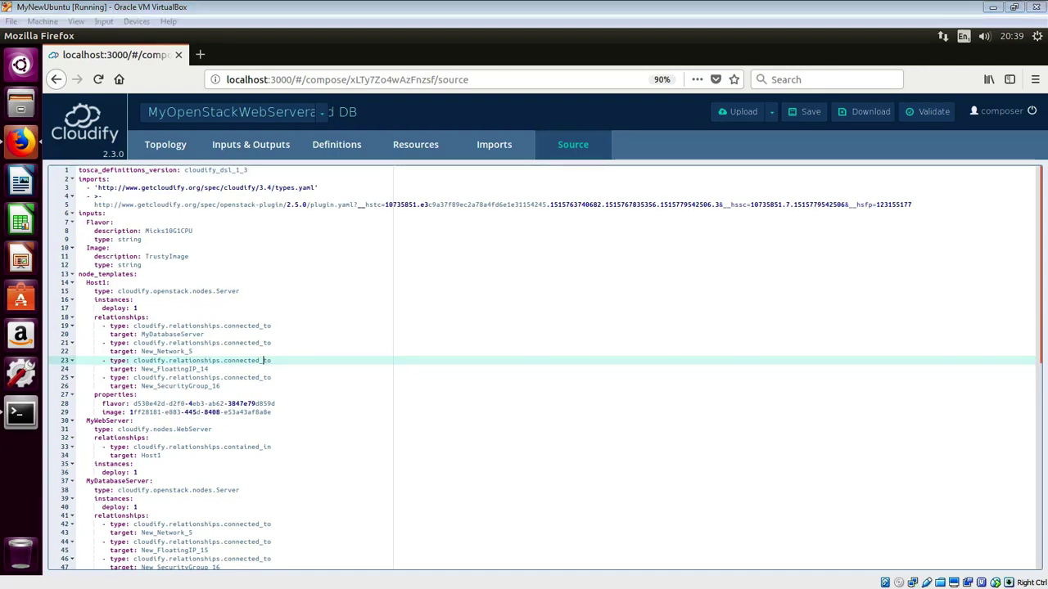
key(Down)
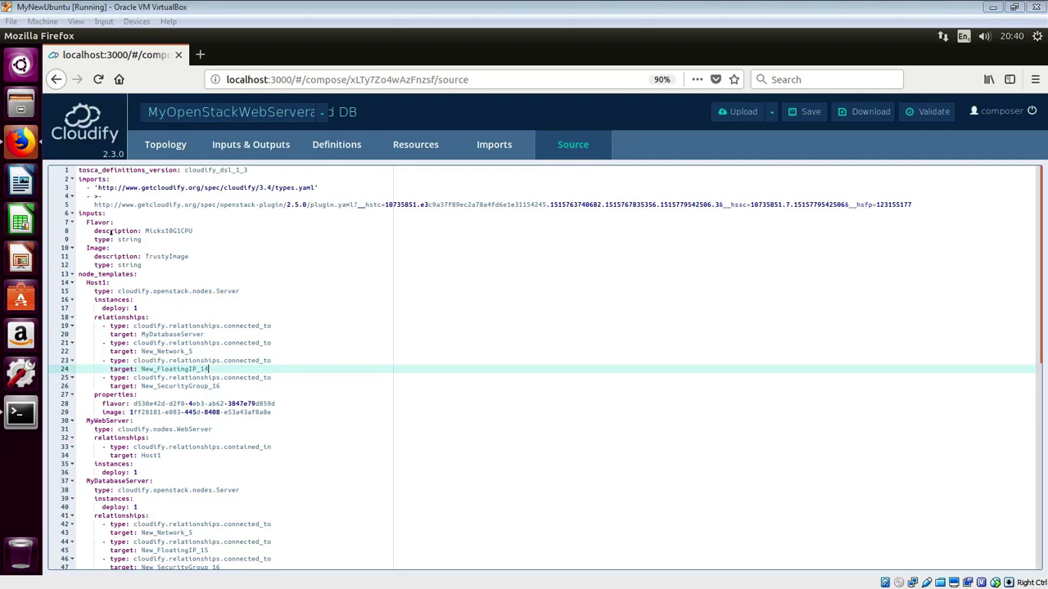
drag(79, 215, 115, 215)
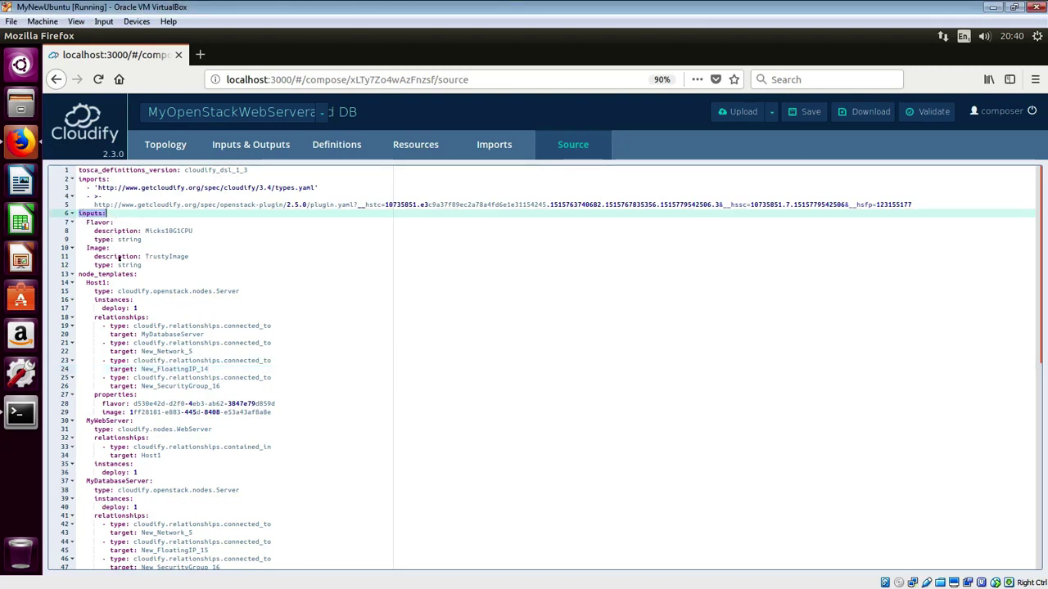
drag(145, 265, 82, 214)
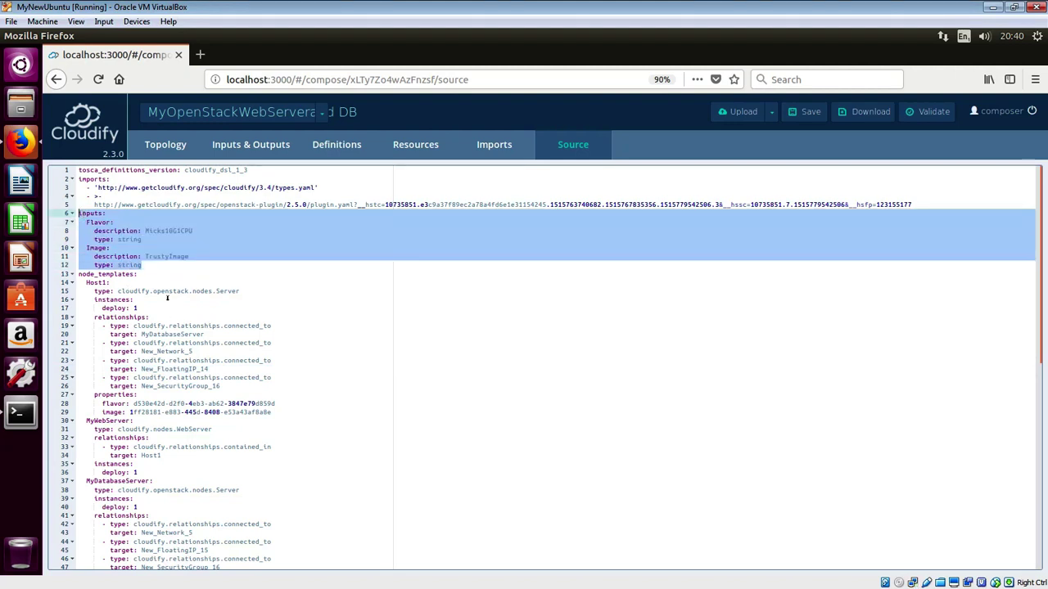
click(139, 272)
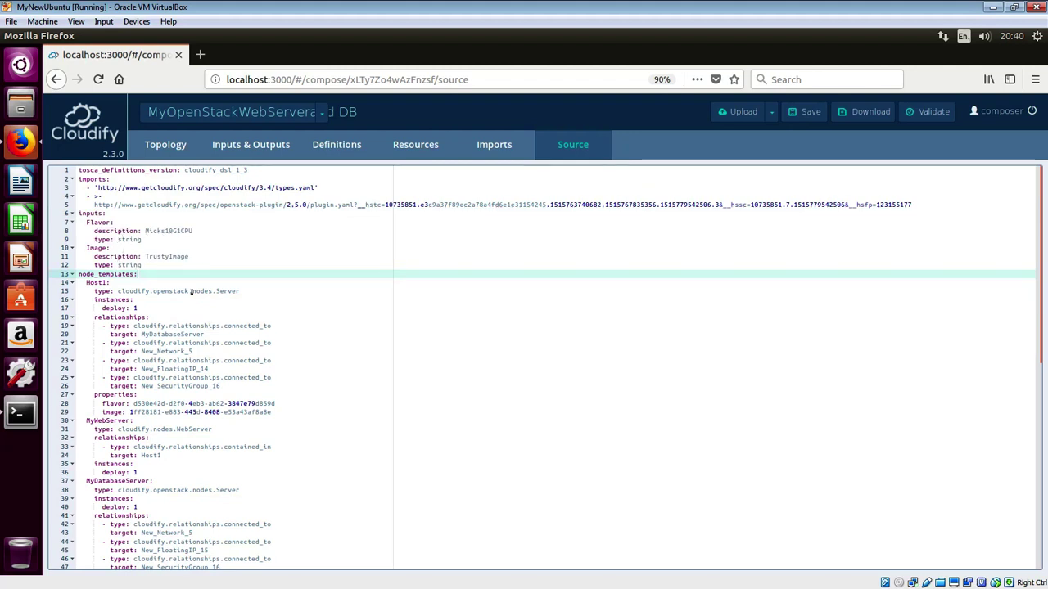
click(204, 284)
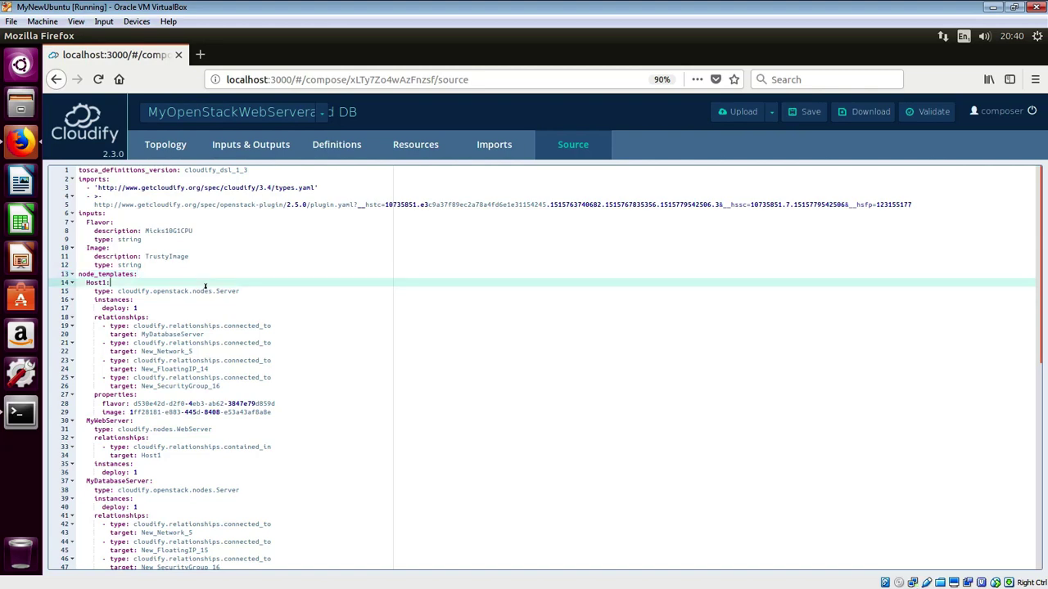
scroll(210, 293, down, 10)
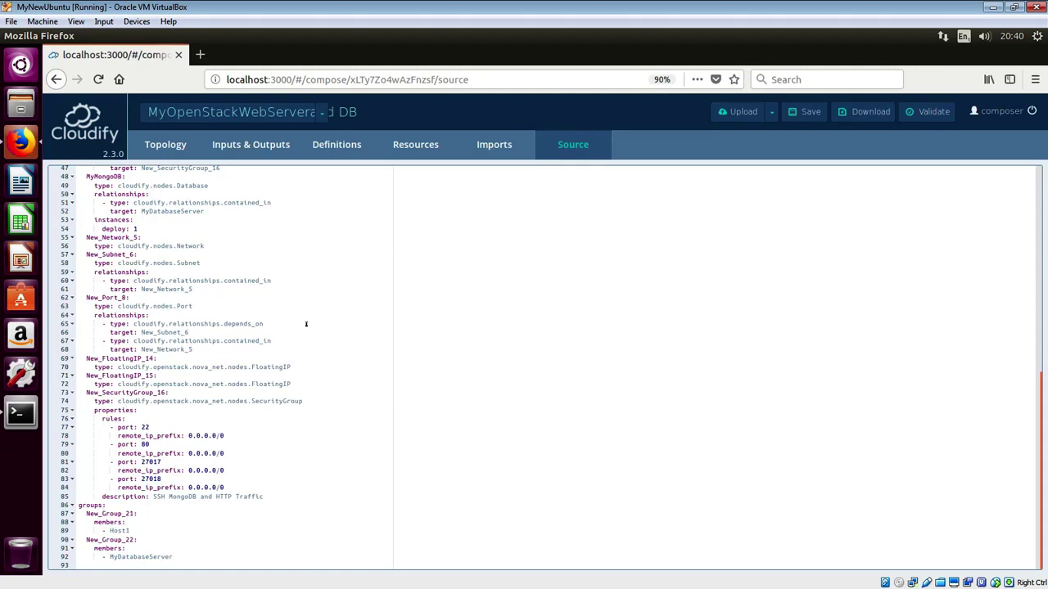
- Add a blueprint output named Applicn_Server_IP_Address, leaving its description and default empty
click(251, 145)
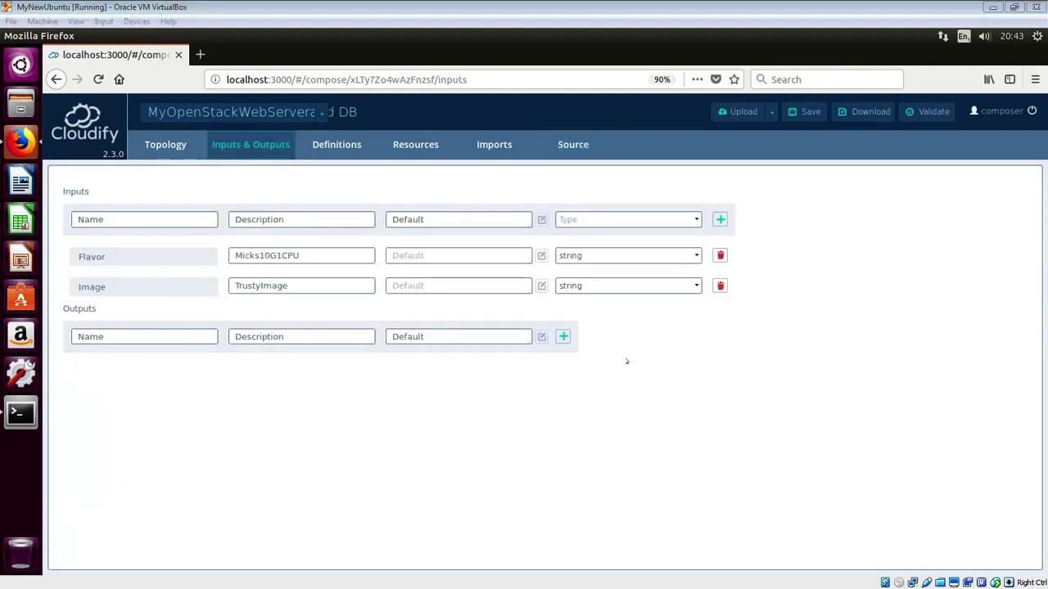
click(174, 343)
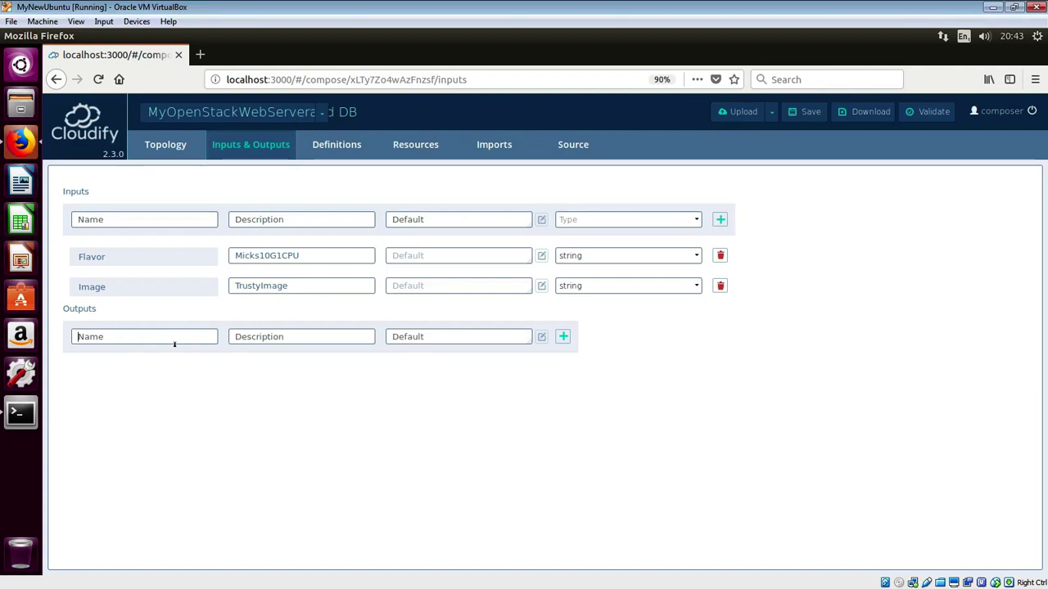
text(Applic)
text(at)
text(_SER)
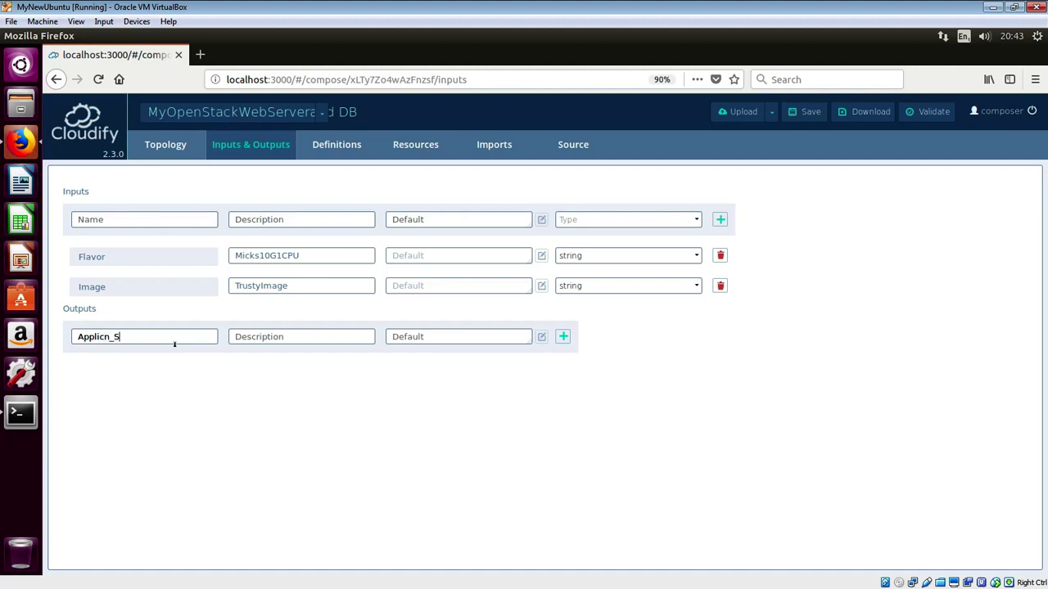
key(BackSpace)
key(BackSpace)
key(BackSpace)
text(se)
key(BackSpace)
key(BackSpace)
text(Server_IP)
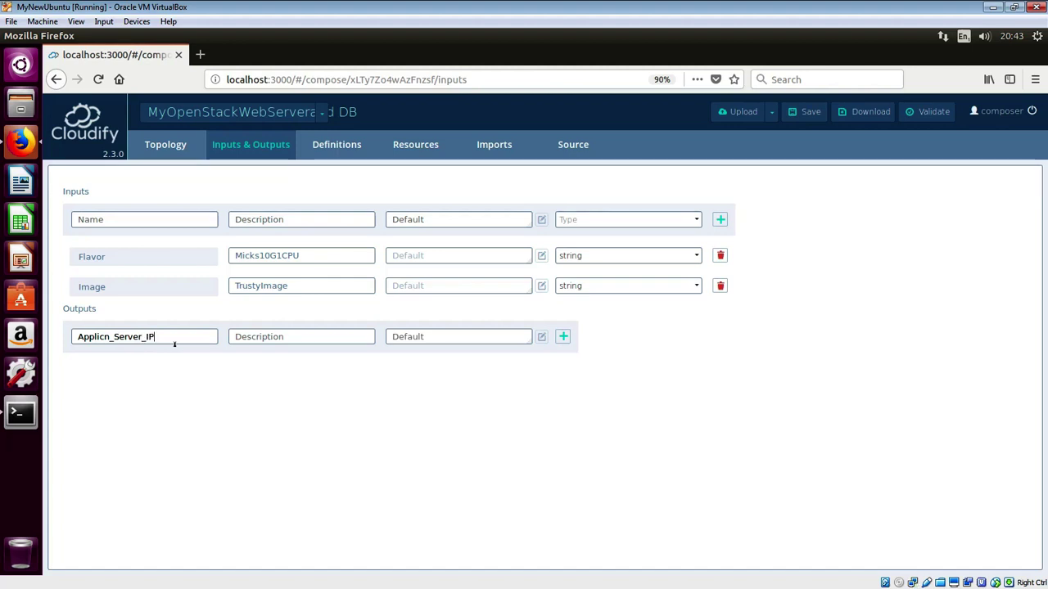
text(_Address)
click(295, 342)
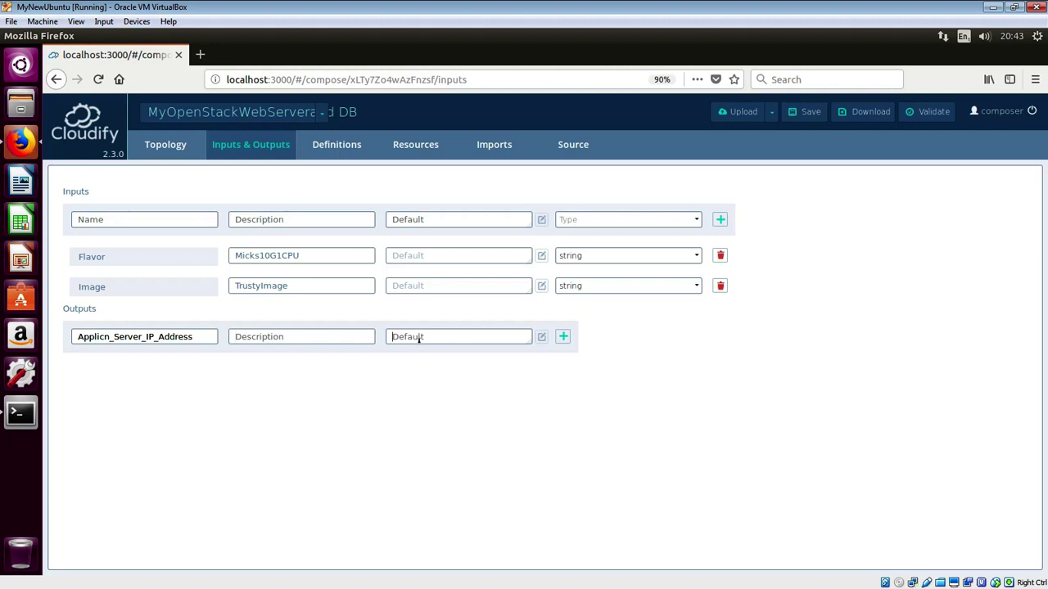
click(445, 342)
click(563, 337)
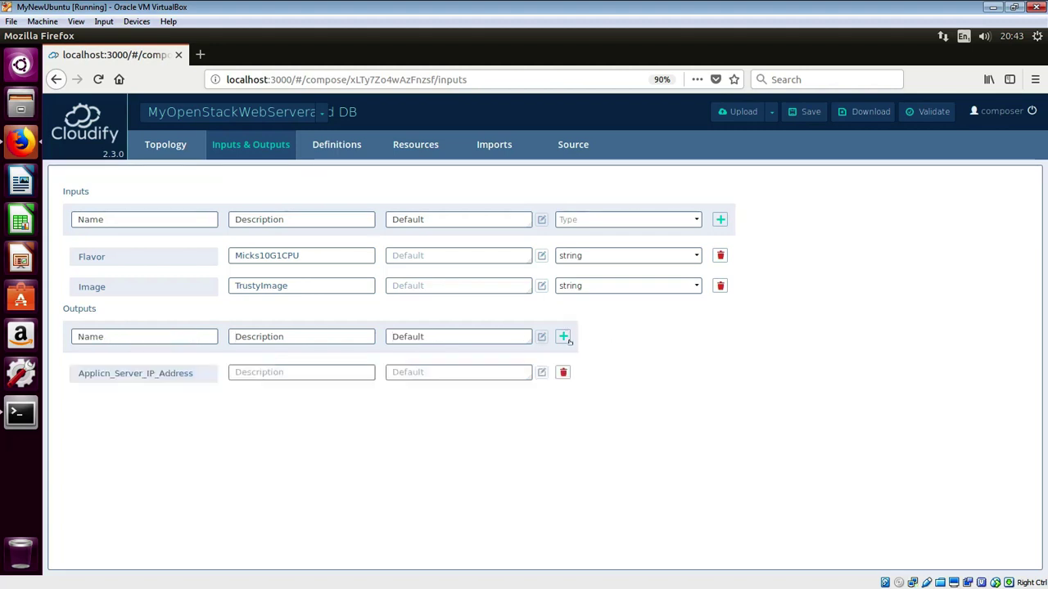
- Delete the Applicn_Server_IP_Address output from the blueprint
click(563, 375)
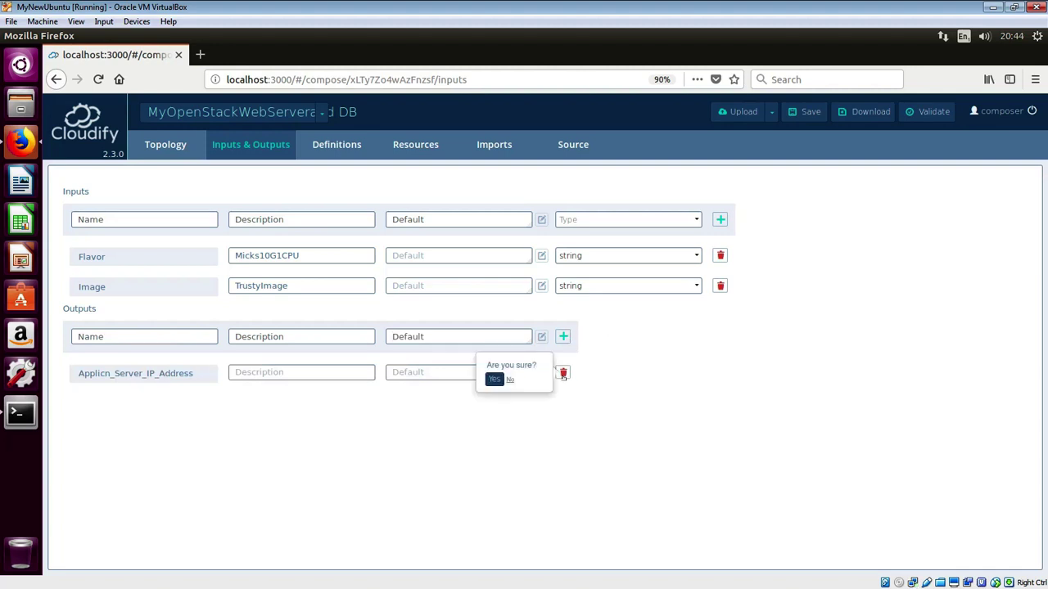
click(494, 380)
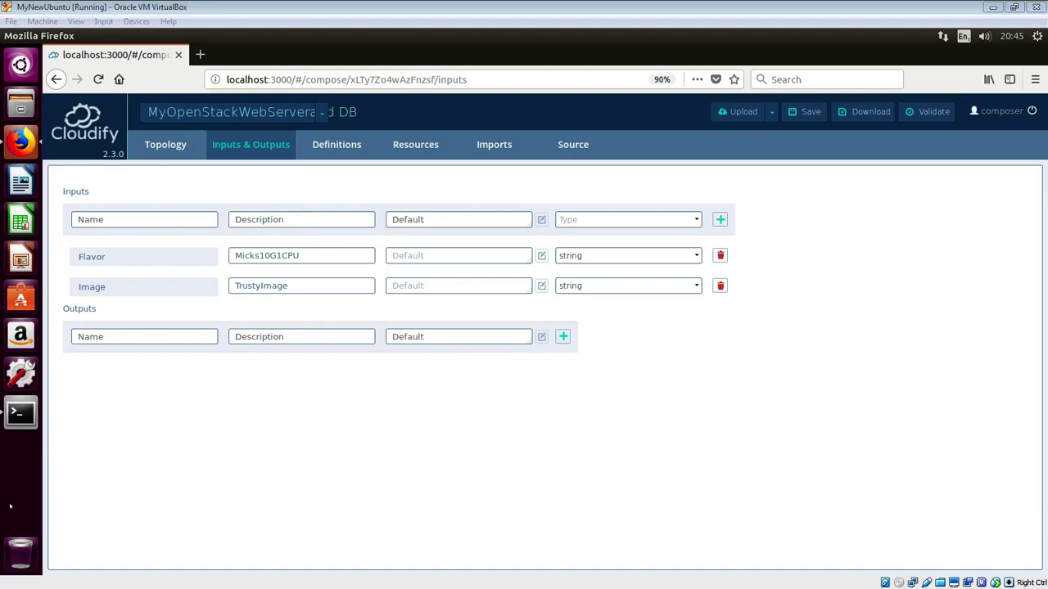
- Name a new blueprint output Applic_Server and set its default to the get_attribute expression for New_FloatingIP_14's floatingip
click(85, 336)
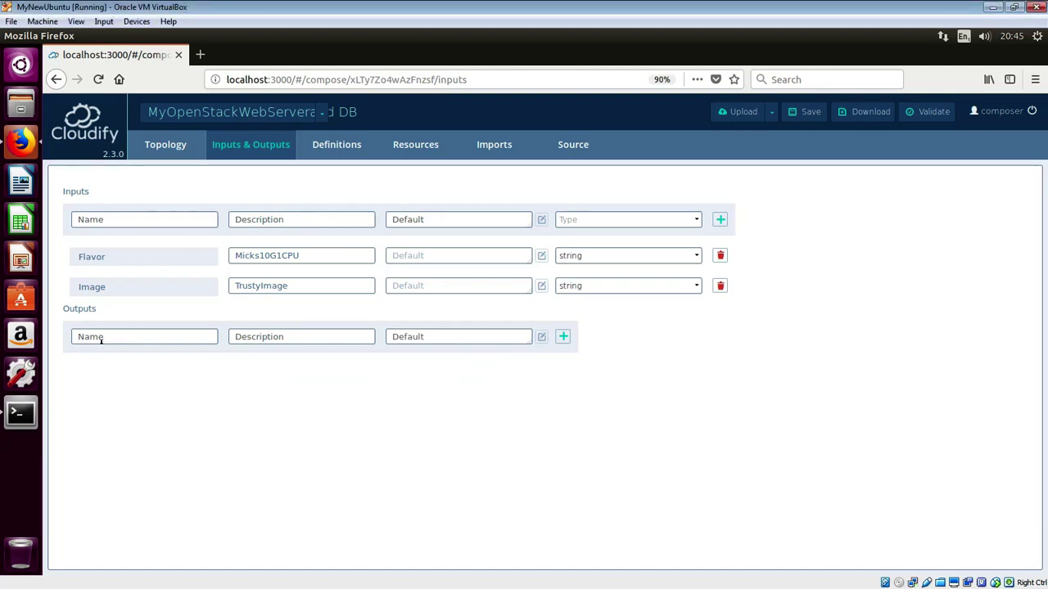
text(Applic_Server)
click(426, 340)
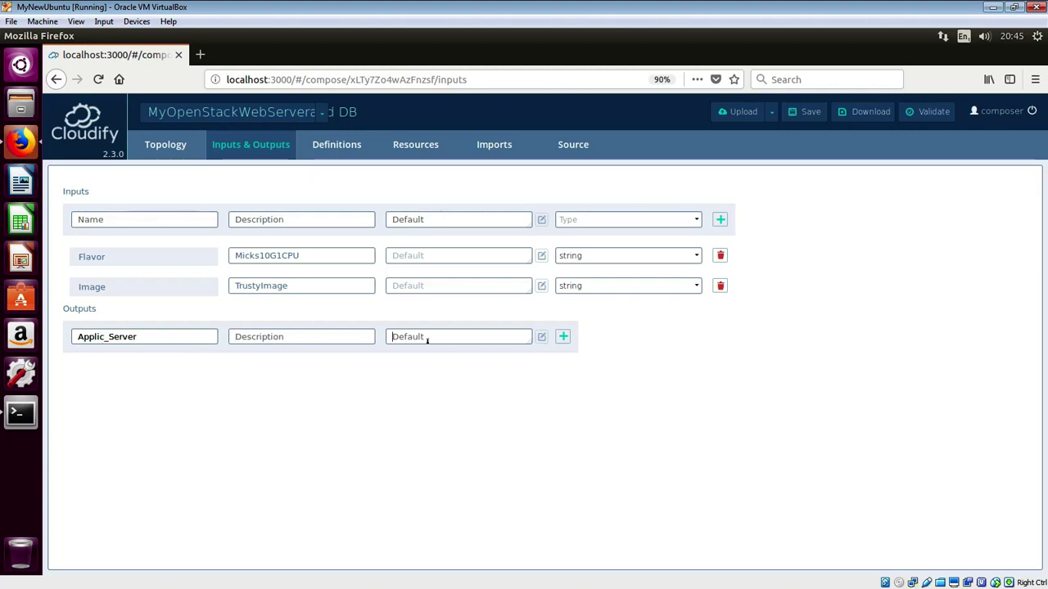
text(get)
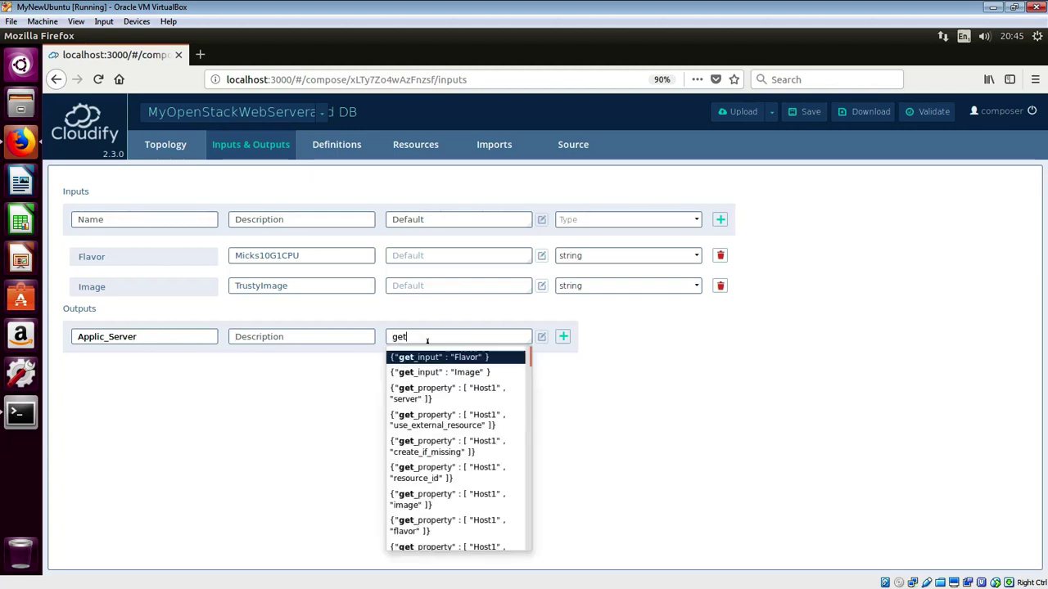
text(_att)
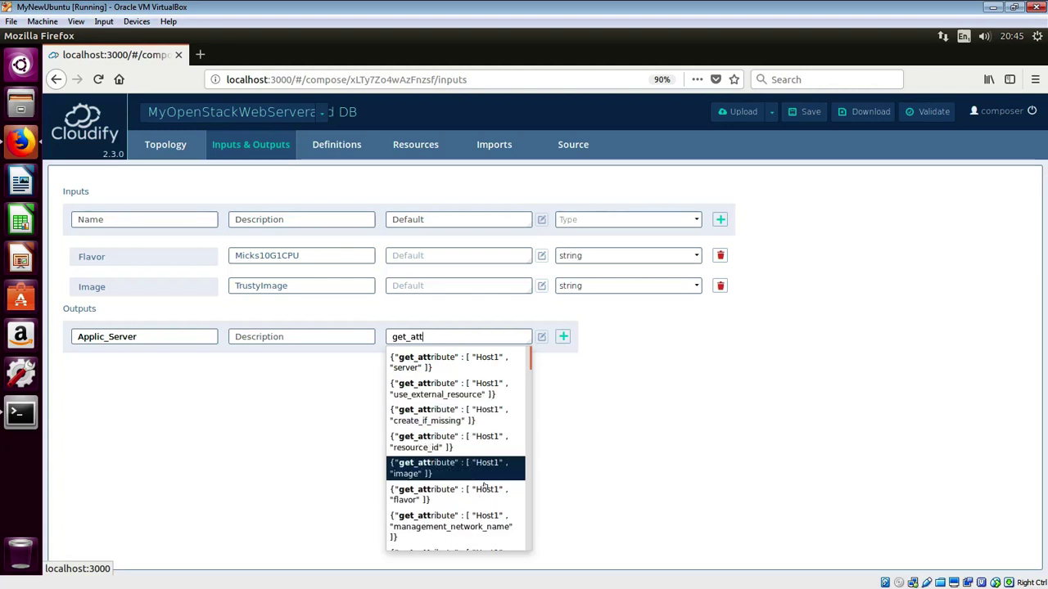
drag(531, 364, 530, 552)
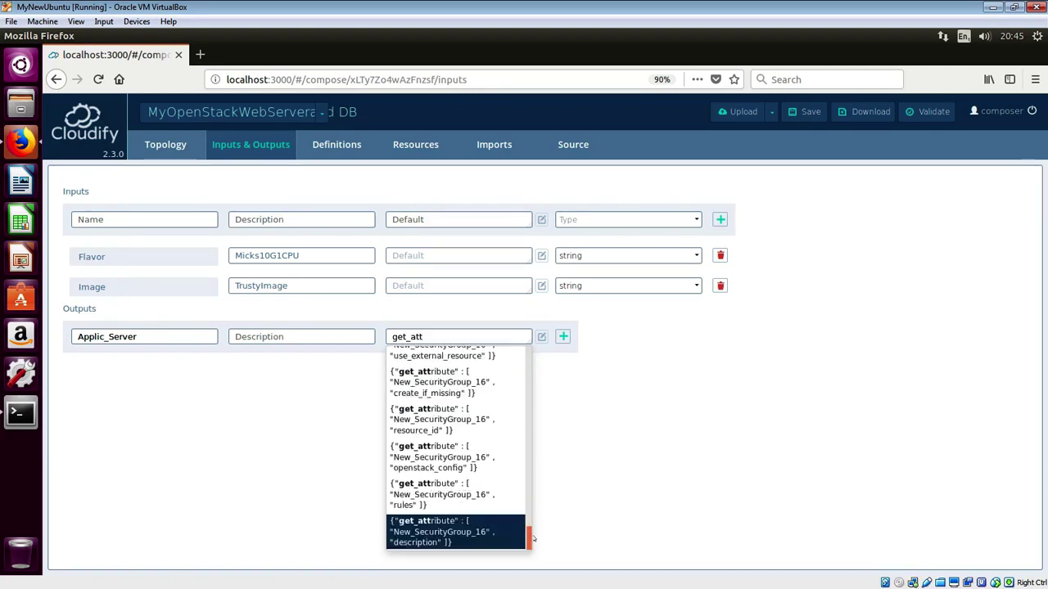
drag(535, 539, 534, 537)
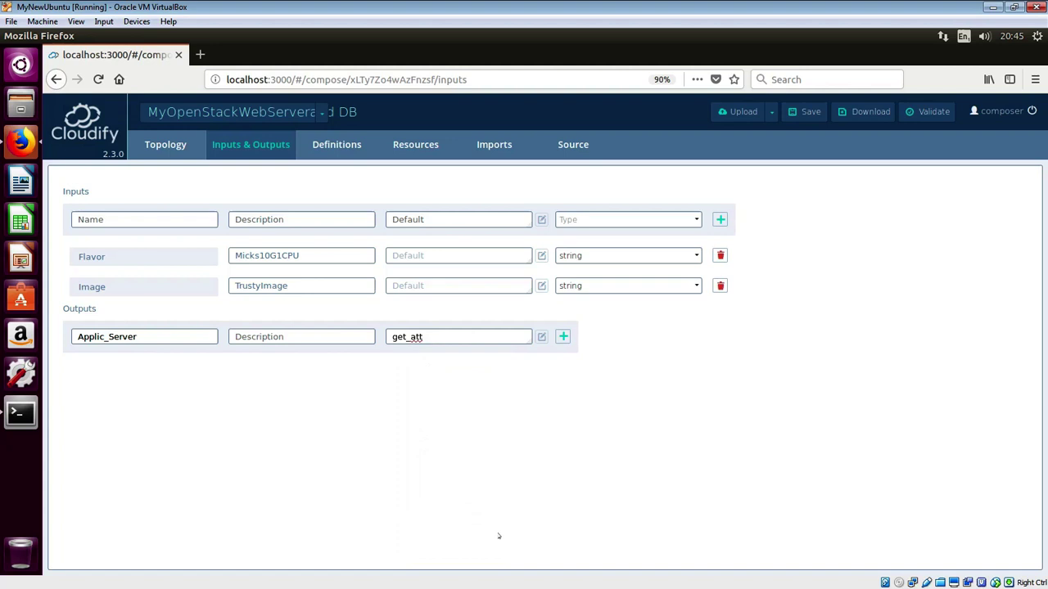
click(488, 339)
key(BackSpace)
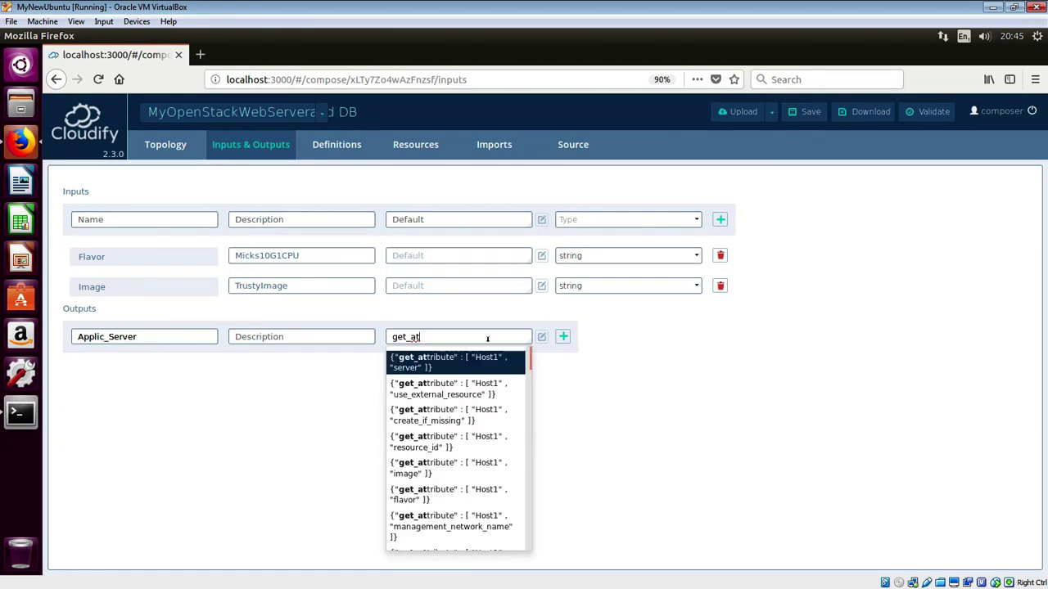
key(Down)
drag(531, 369, 530, 500)
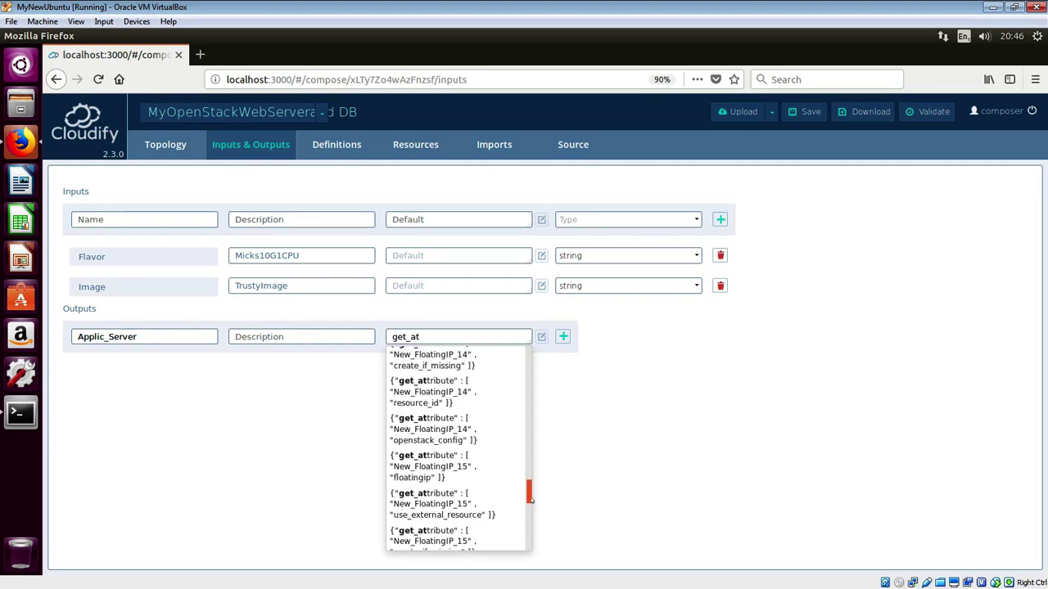
drag(530, 500, 587, 483)
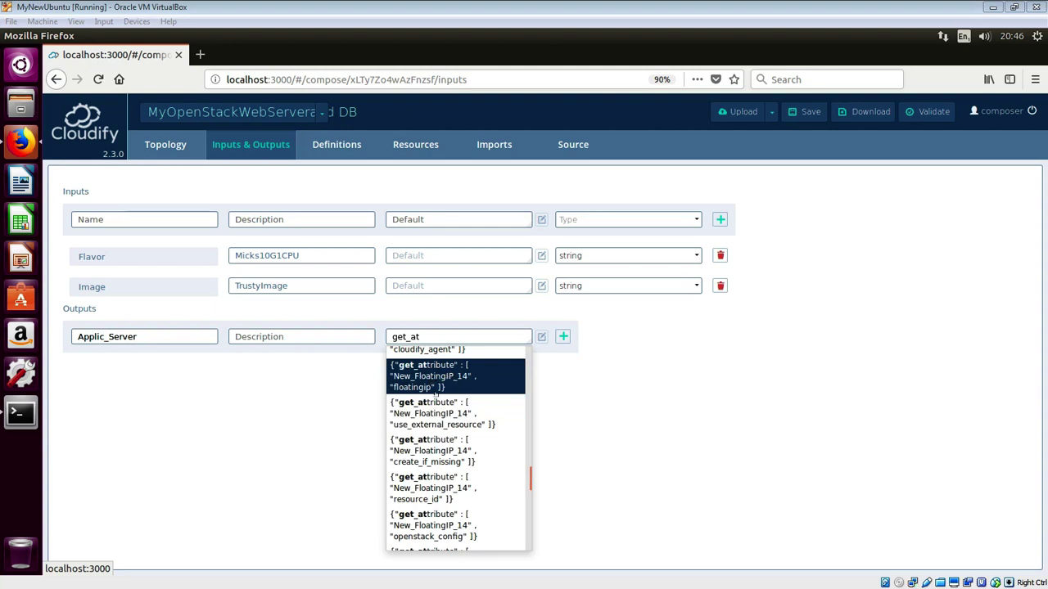
click(446, 389)
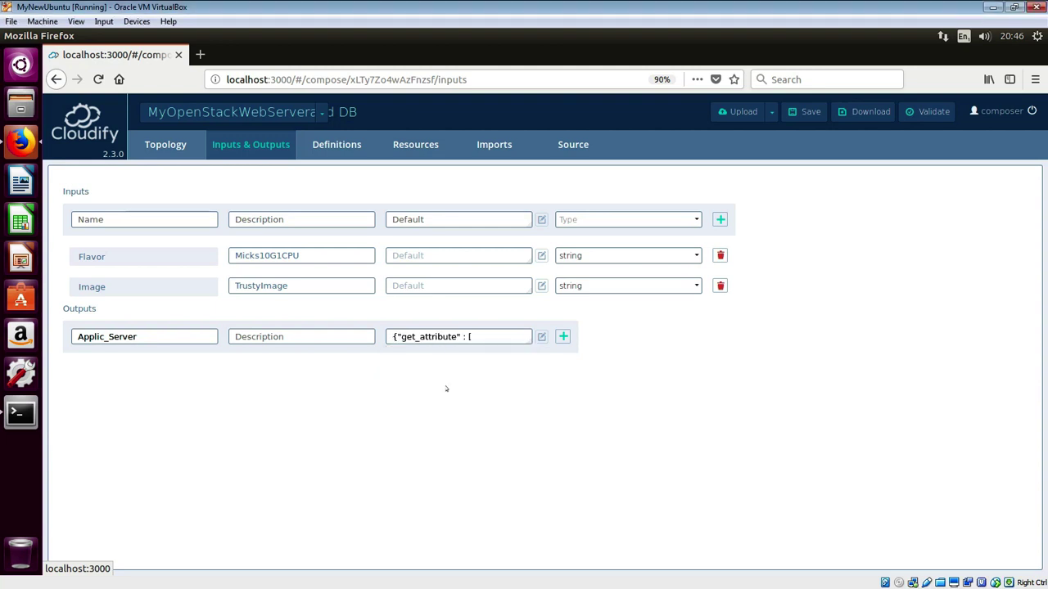
- Change the attribute name in the Applic_Server default expression to floating_ip_address and add the output to the blueprint
click(542, 338)
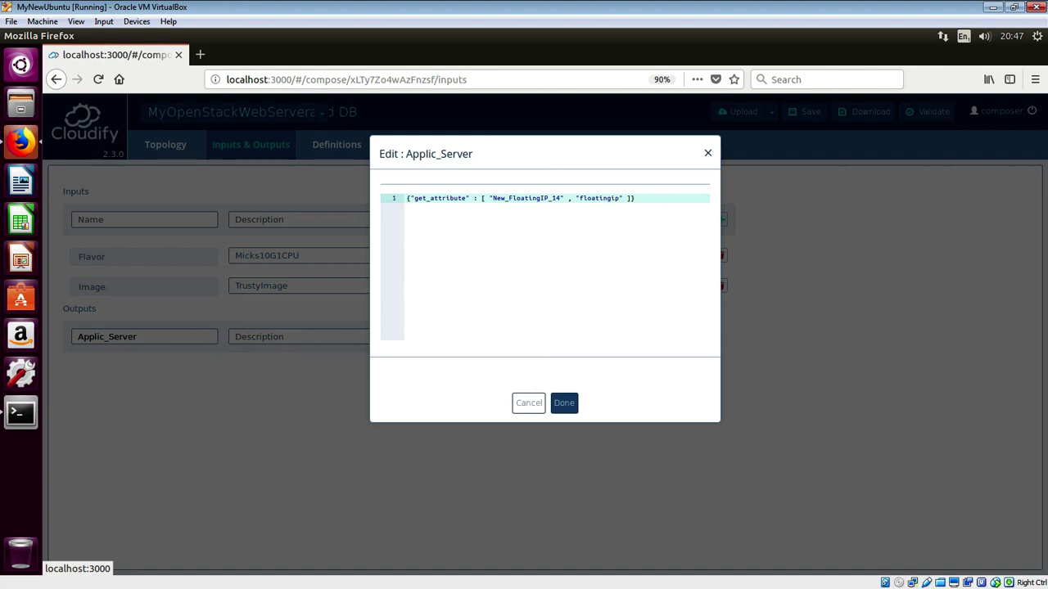
click(613, 199)
text(_ip_address)
click(572, 405)
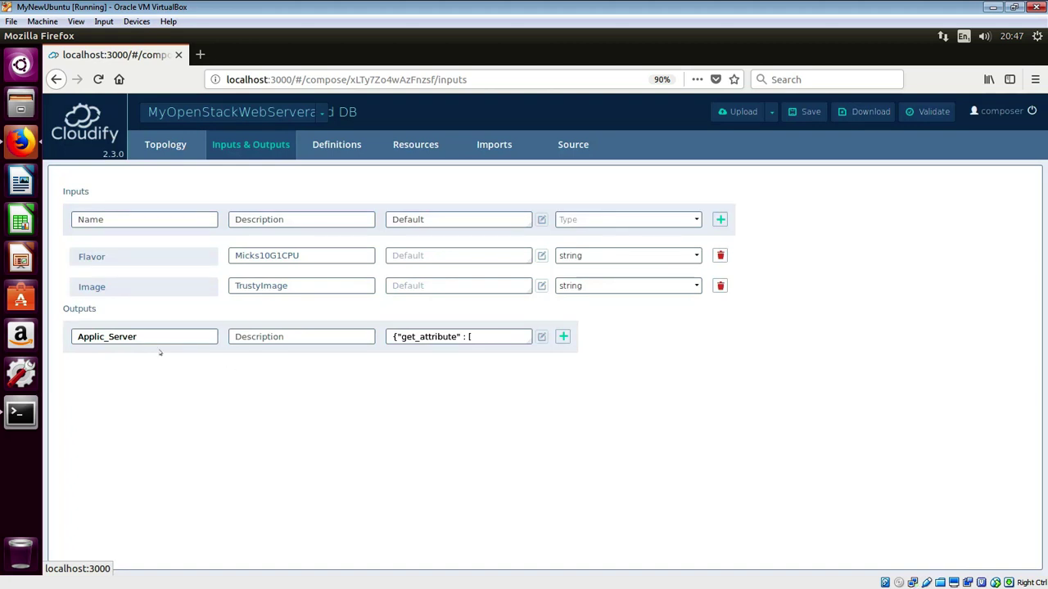
click(563, 337)
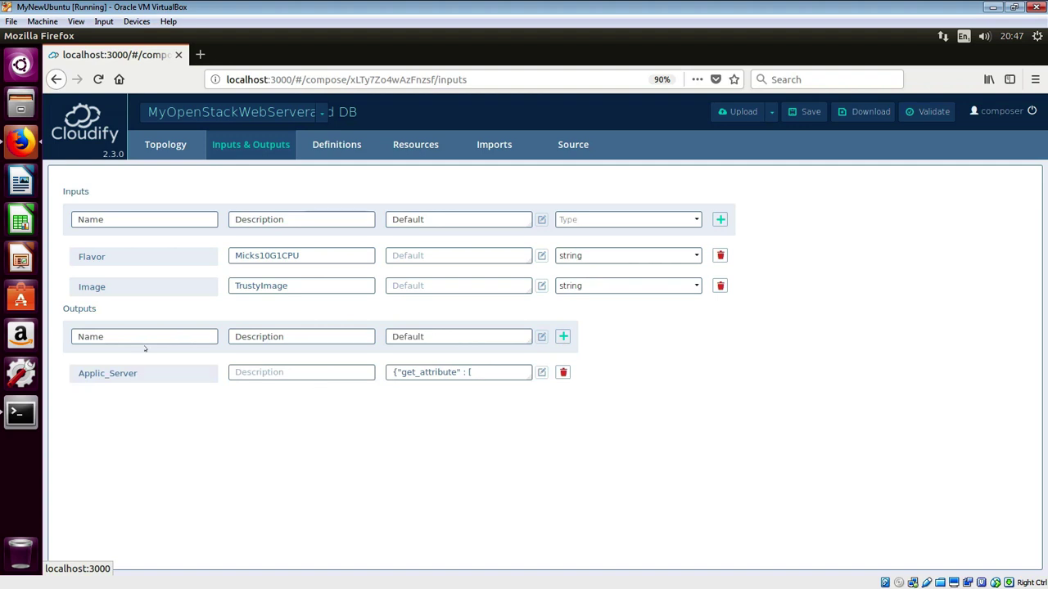
- Examine the blueprint source for the outputs section with the Applic_Server entry
click(573, 144)
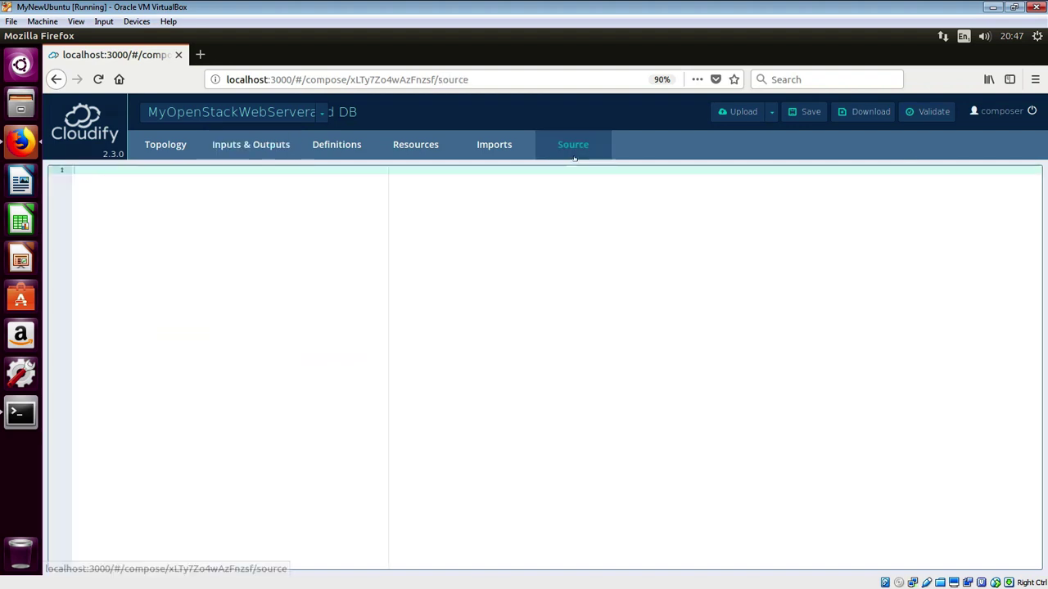
click(226, 403)
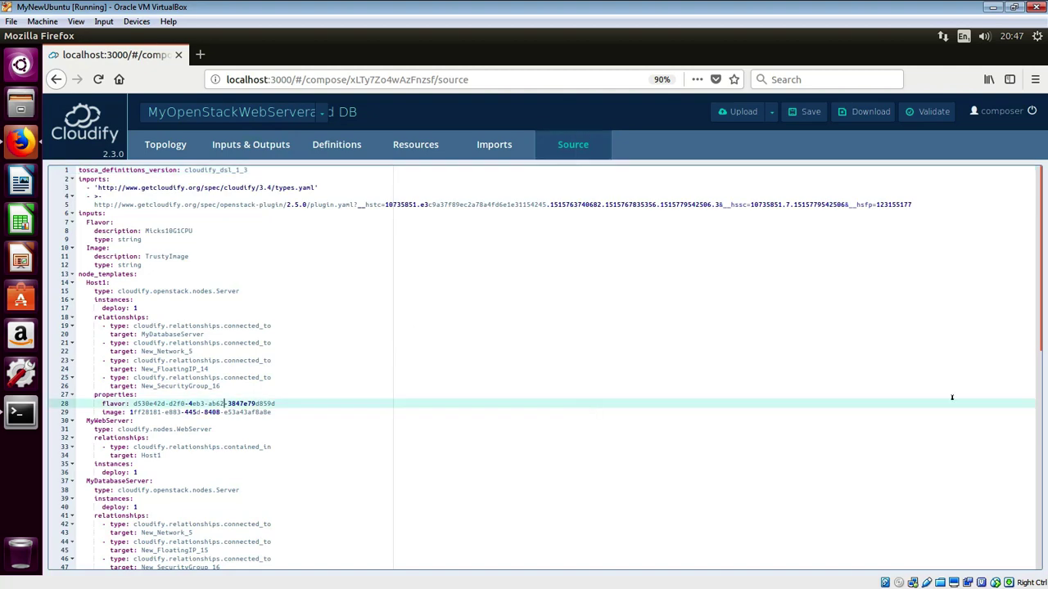
drag(1039, 245, 1039, 465)
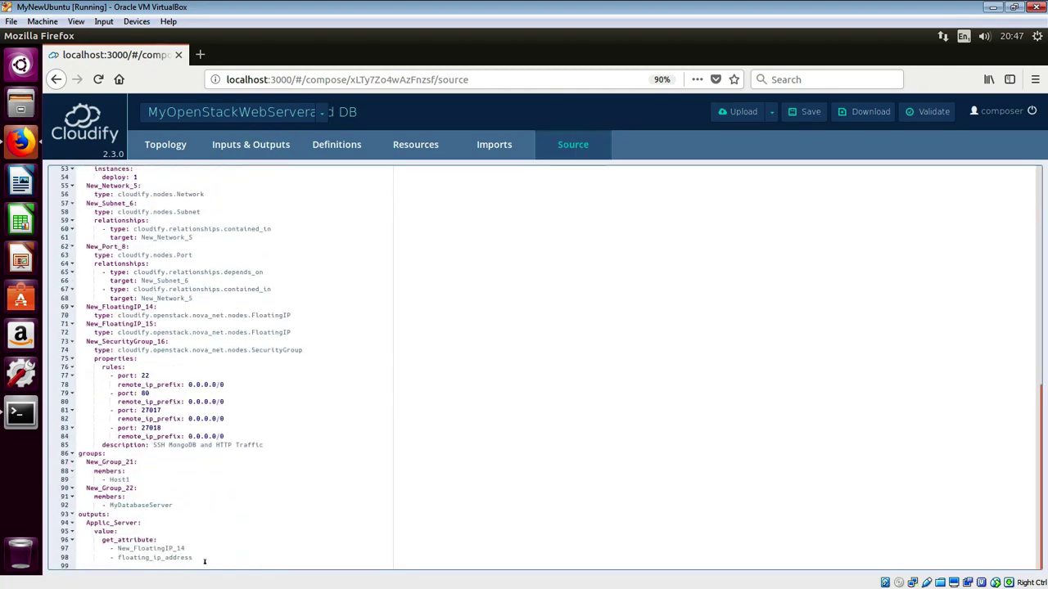
drag(206, 560, 79, 514)
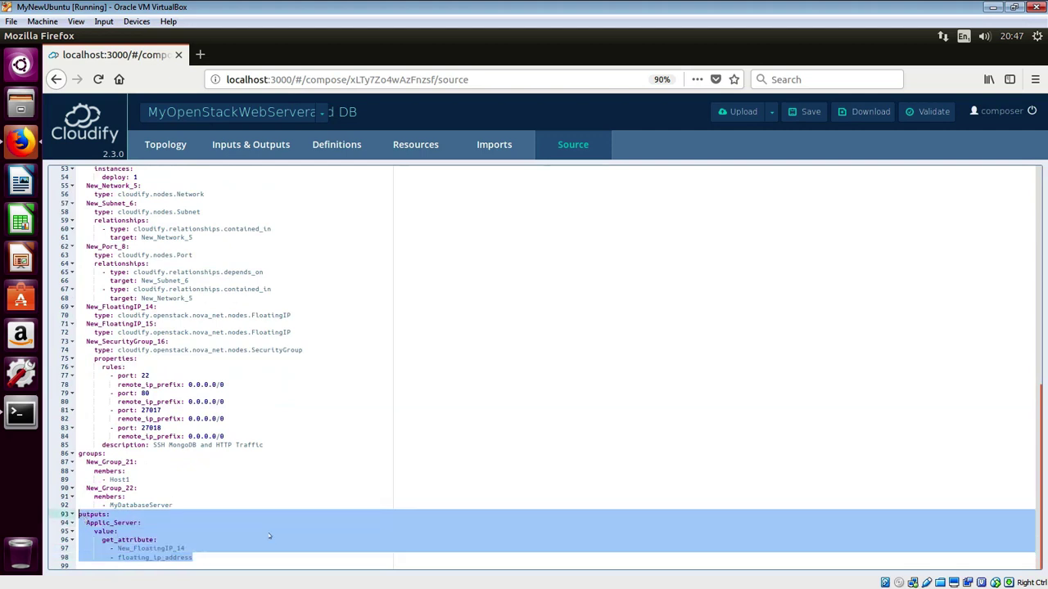
click(318, 483)
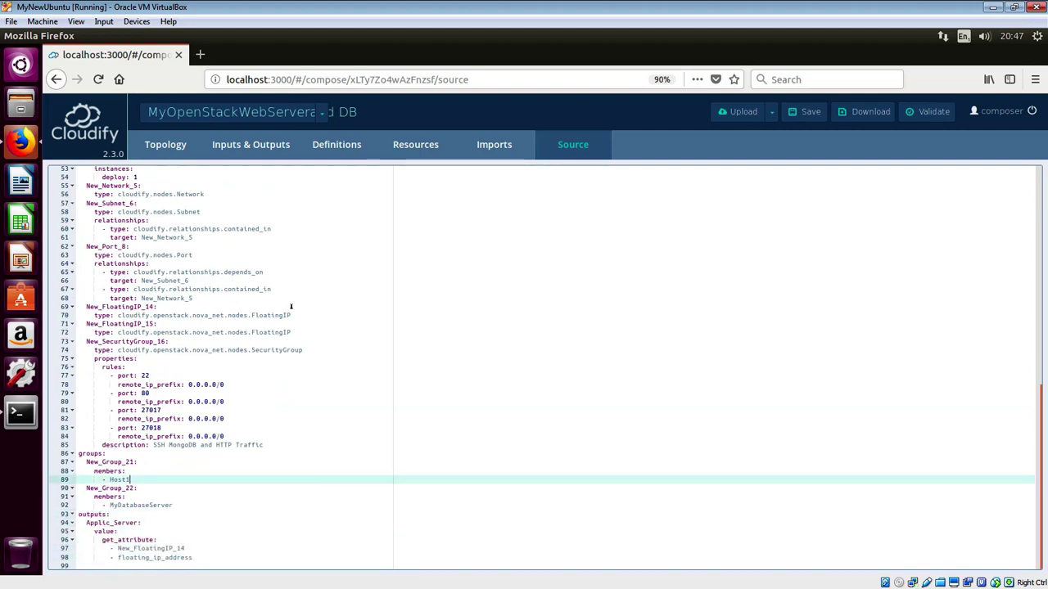
- Replace the flavor ID in Host1's properties in the topology with the get_input expression for the Flavor input
click(166, 154)
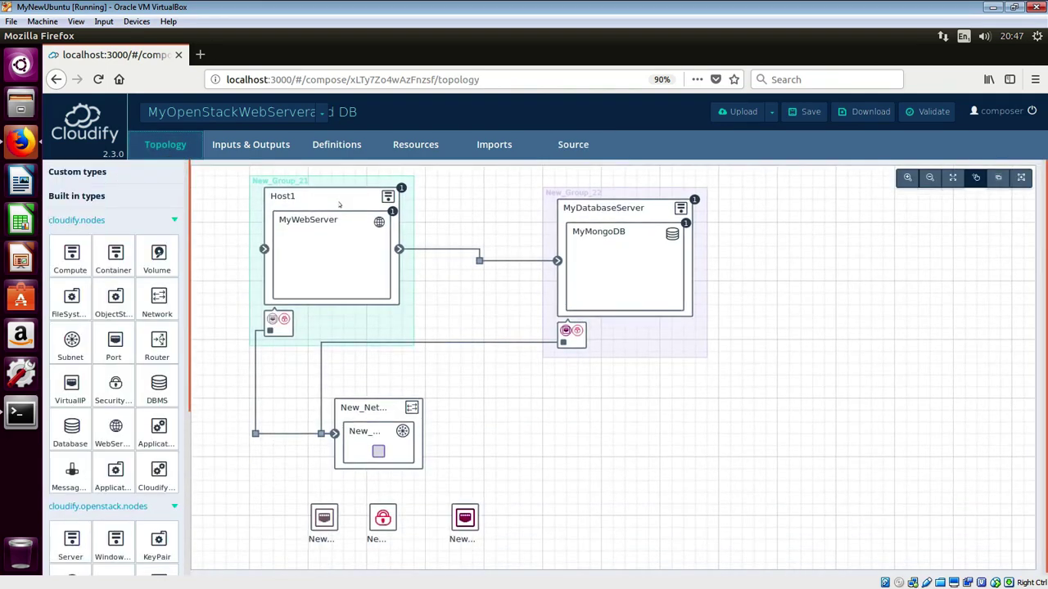
click(339, 206)
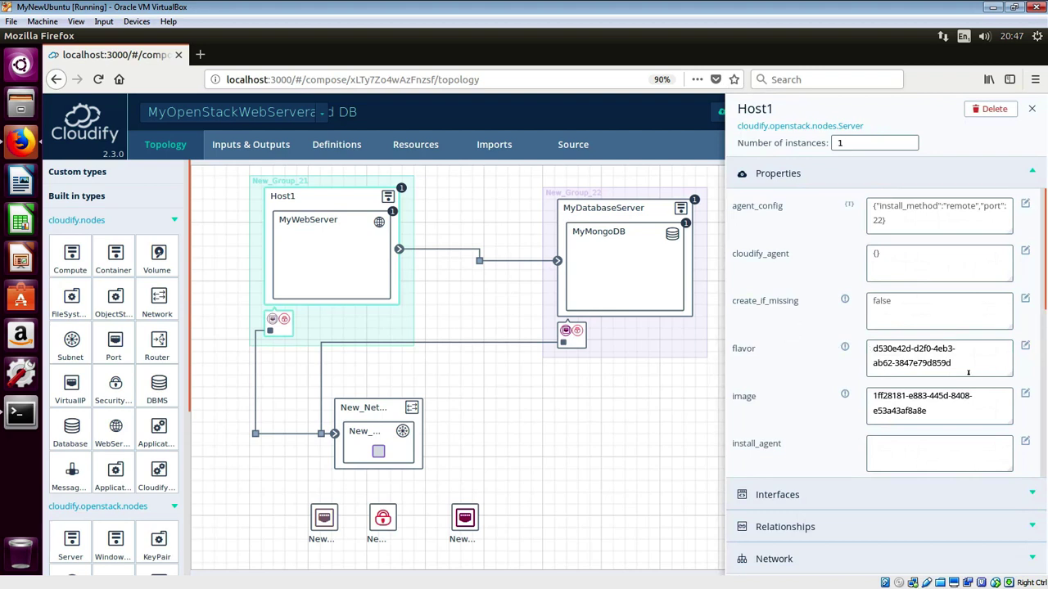
drag(952, 363, 864, 352)
drag(927, 411, 872, 397)
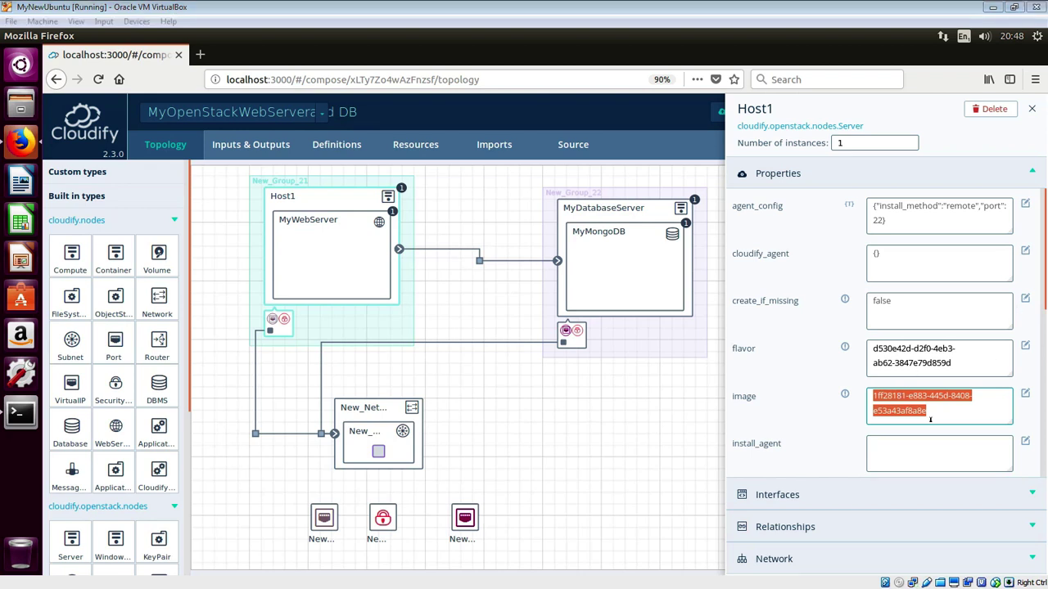
drag(949, 363, 852, 352)
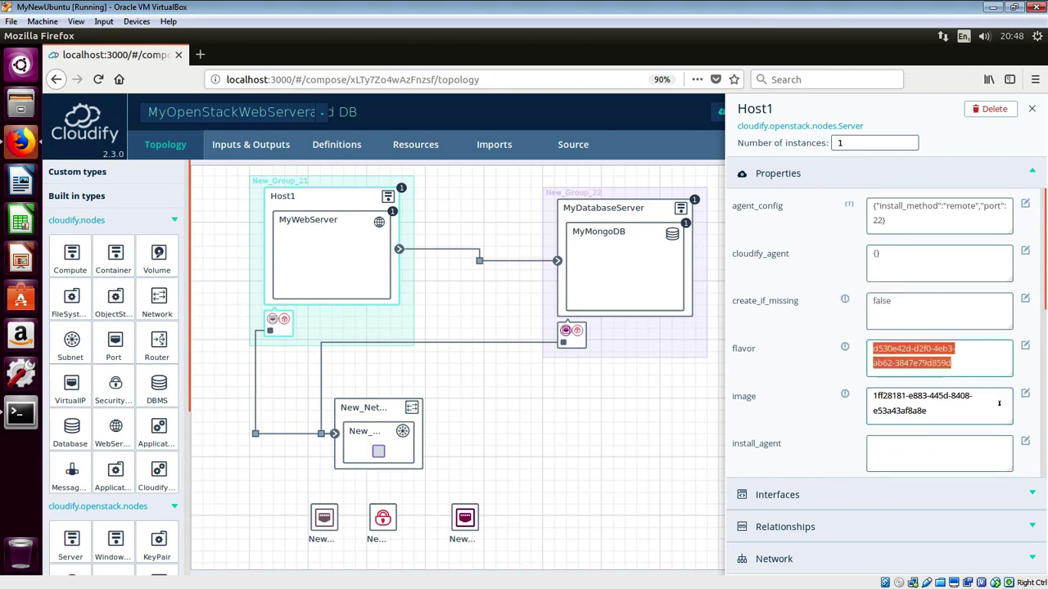
text(get)
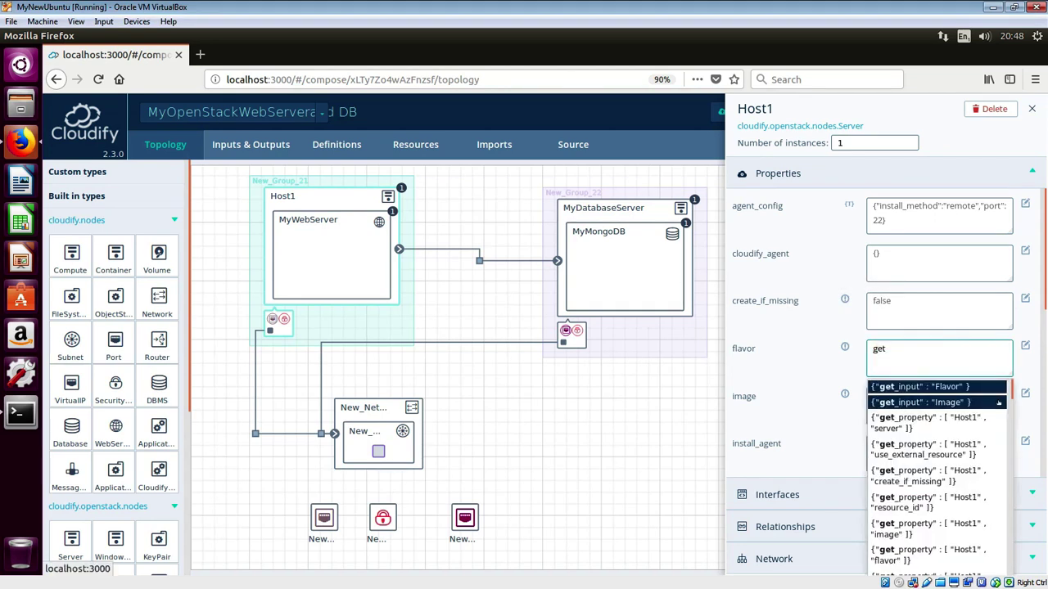
text(_input)
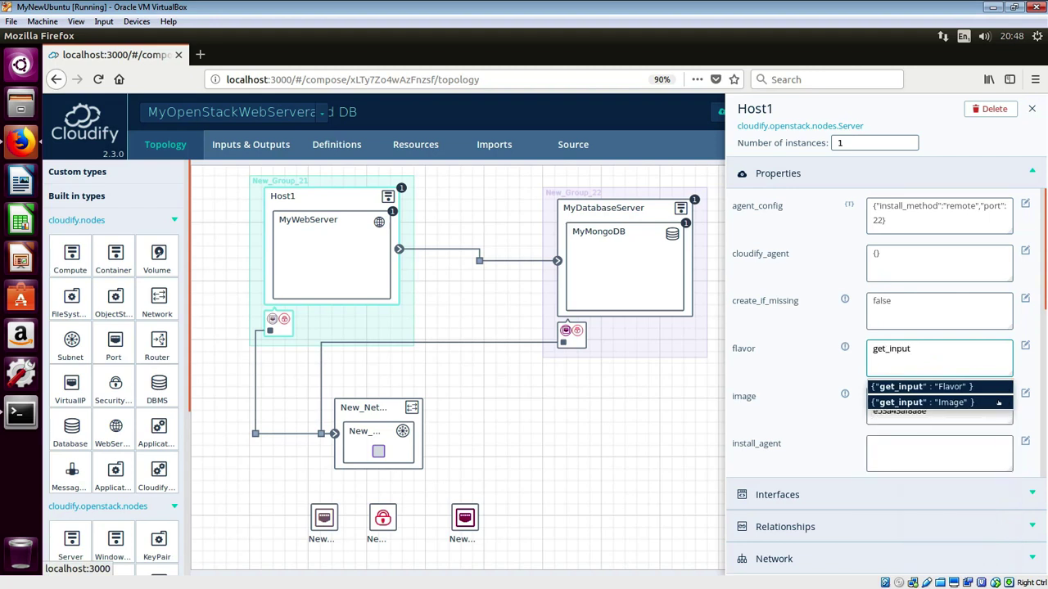
click(964, 388)
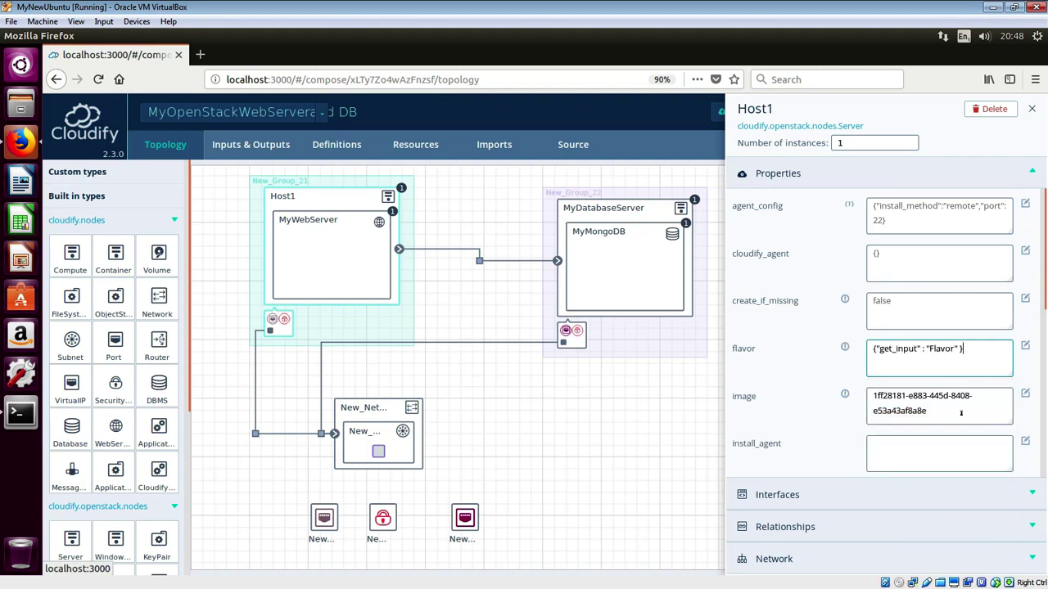
- Replace the image ID in Host1's properties with the get_input expression for the Image input
drag(927, 413, 868, 396)
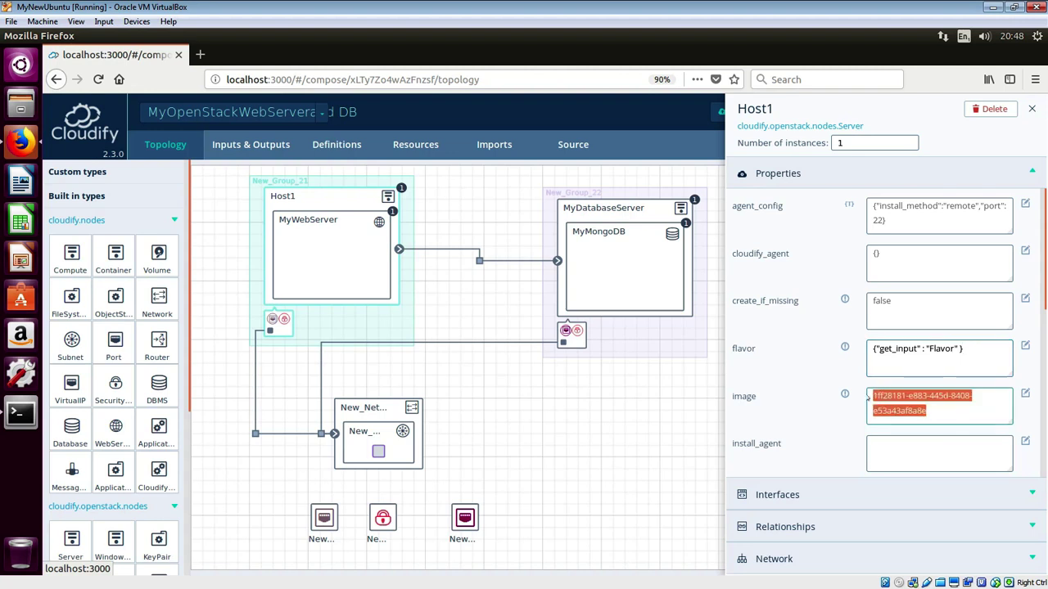
text(get)
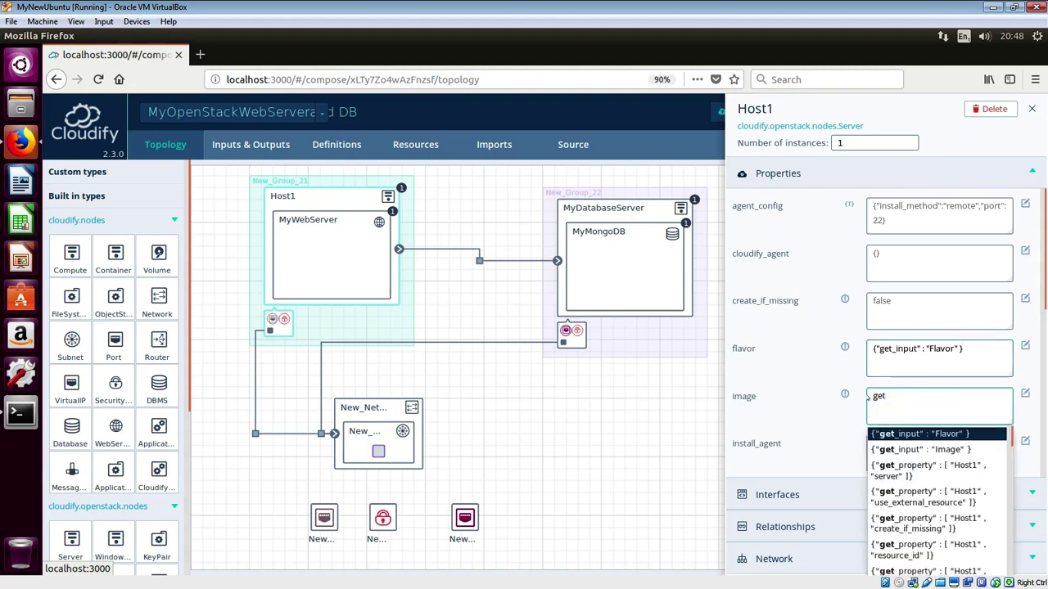
click(917, 454)
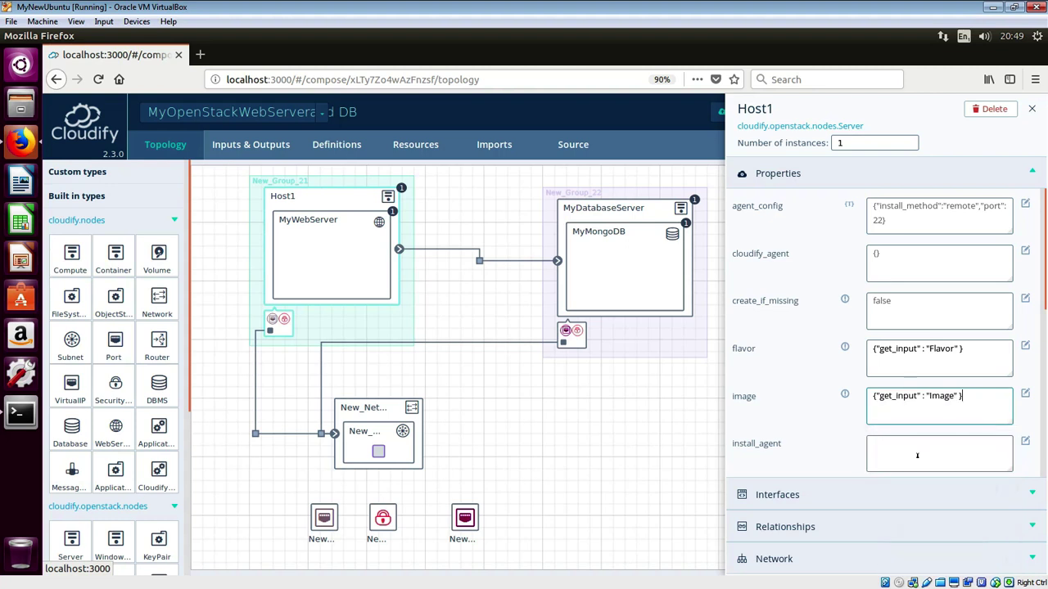
- Set Host1's cloudify_agent property to "user: Ubuntu" and save the blueprint
click(885, 266)
click(1025, 253)
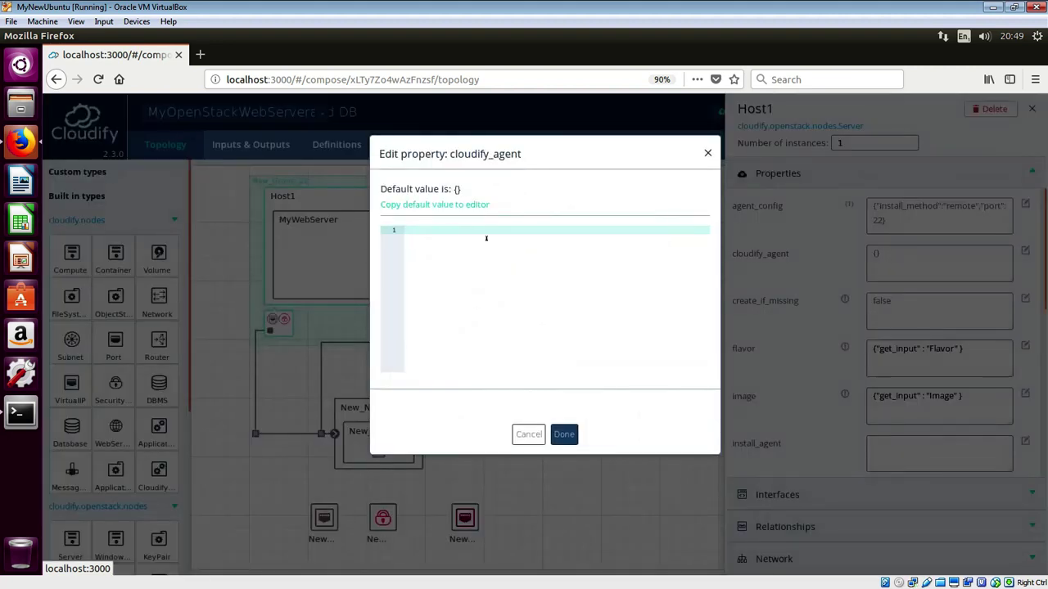
text(user: Ubuntu)
click(581, 435)
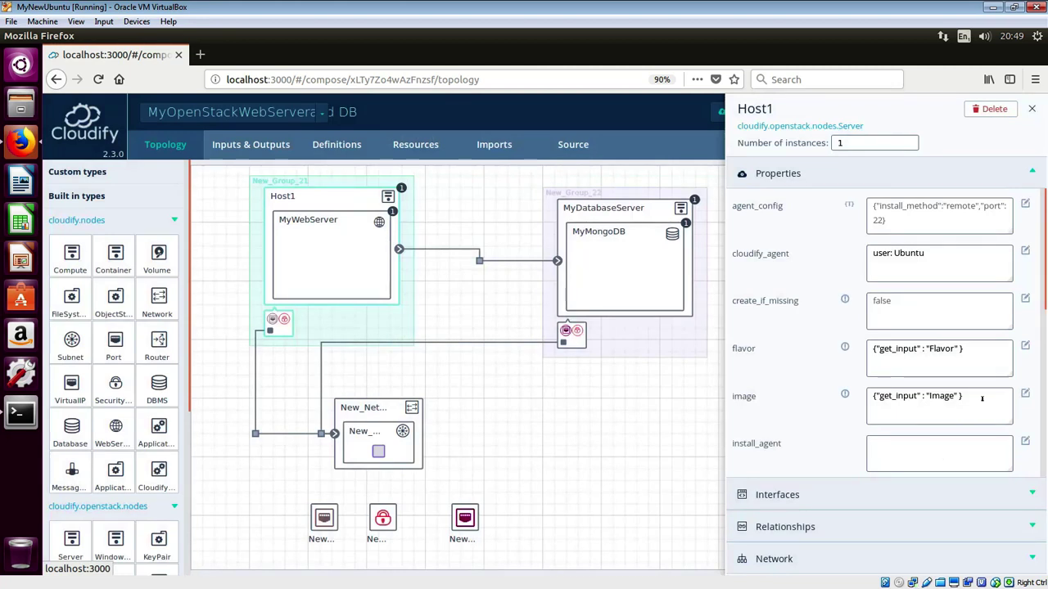
click(1031, 108)
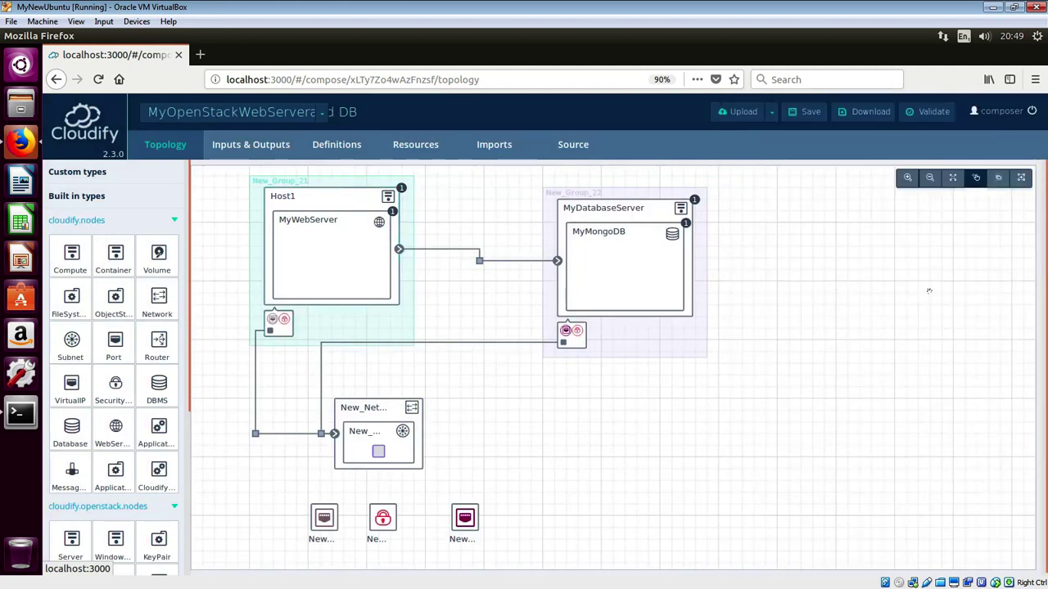
mouse_move(613, 247)
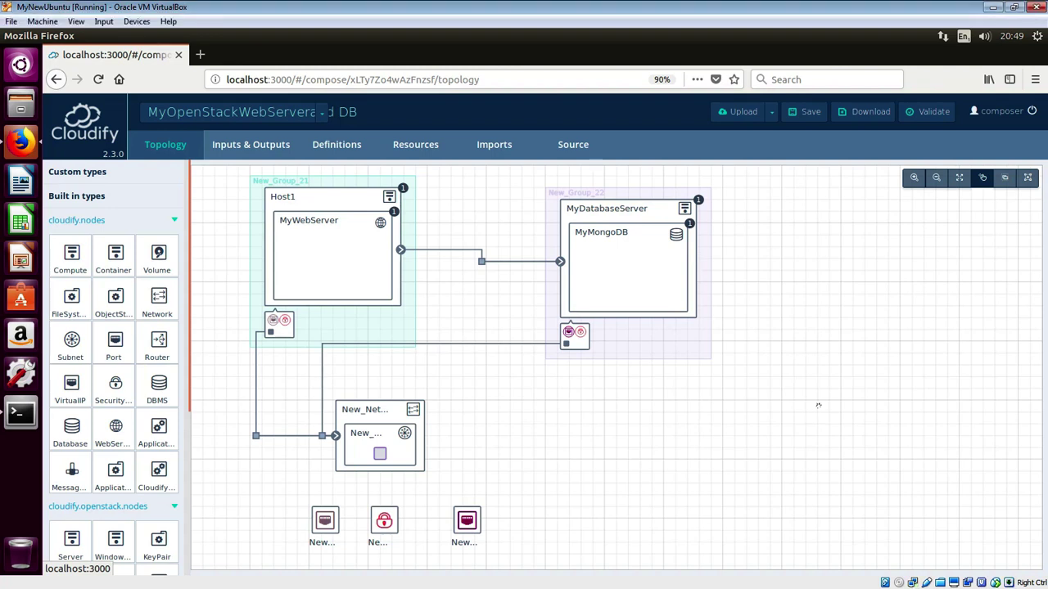
click(800, 113)
- Set the implementation of the configure operation in Host1's cloudify_agent interface to openstack.nova_plugin.server.start
click(319, 208)
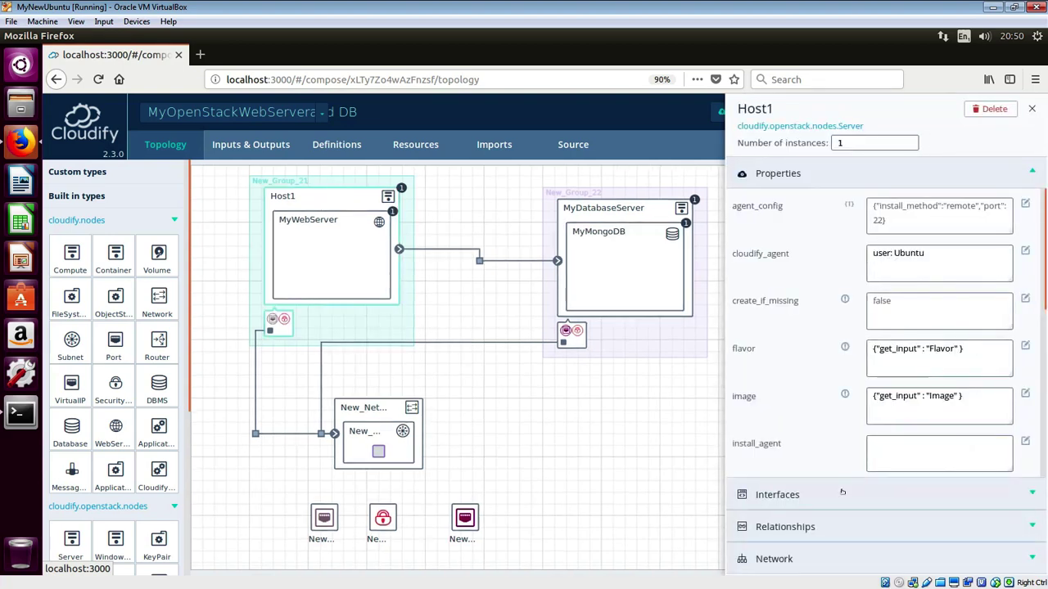
click(844, 499)
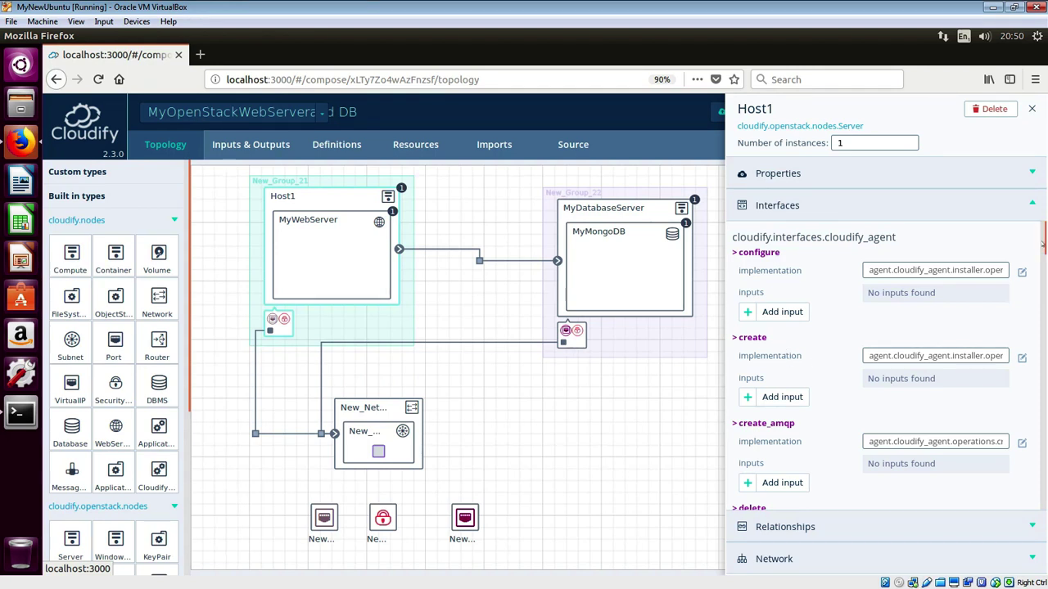
drag(1044, 246, 1045, 297)
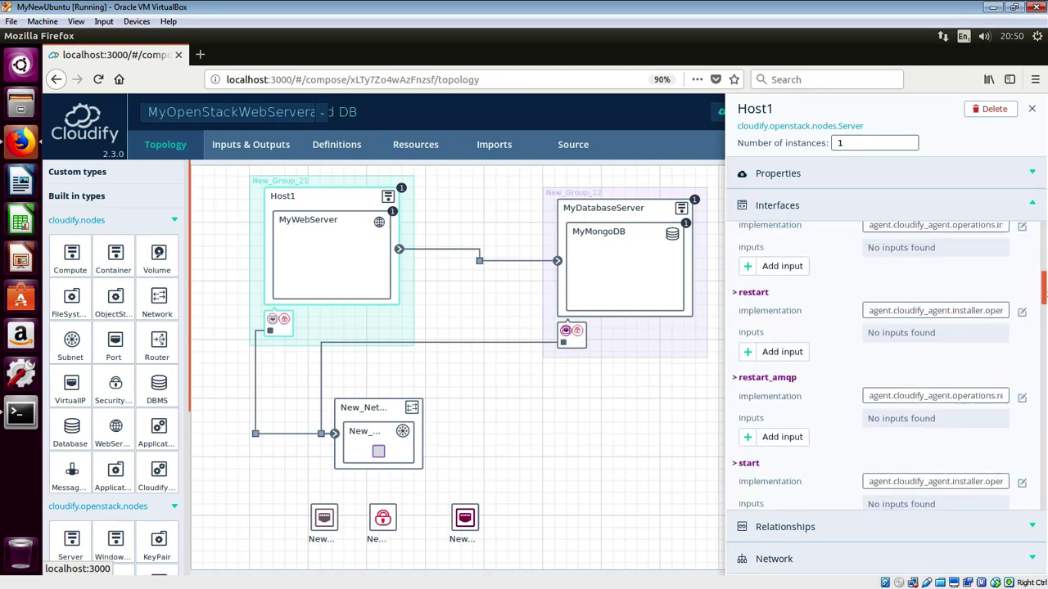
drag(1044, 291, 1044, 256)
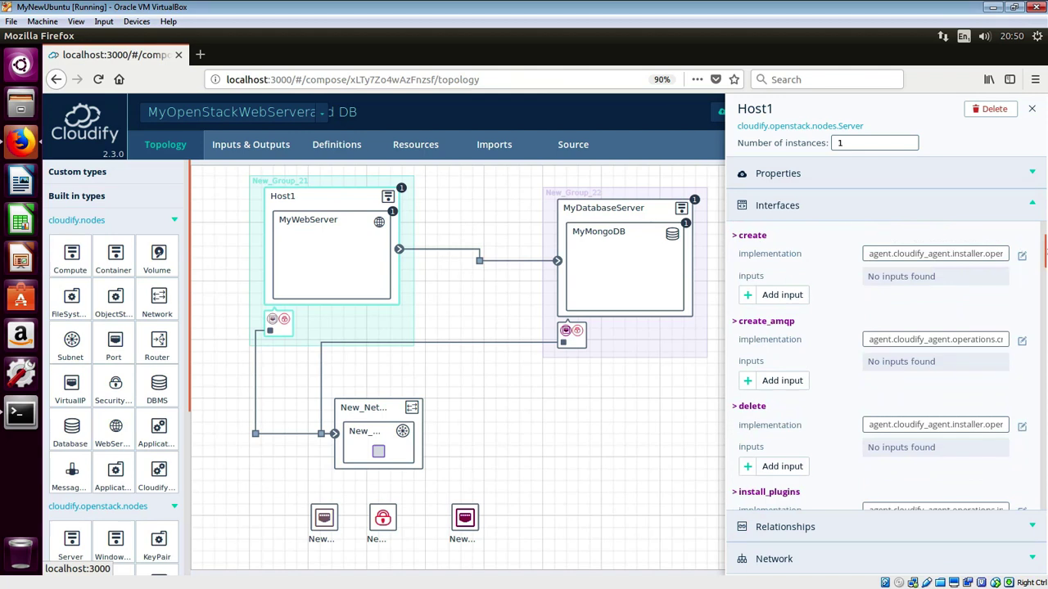
scroll(950, 302, up, 2)
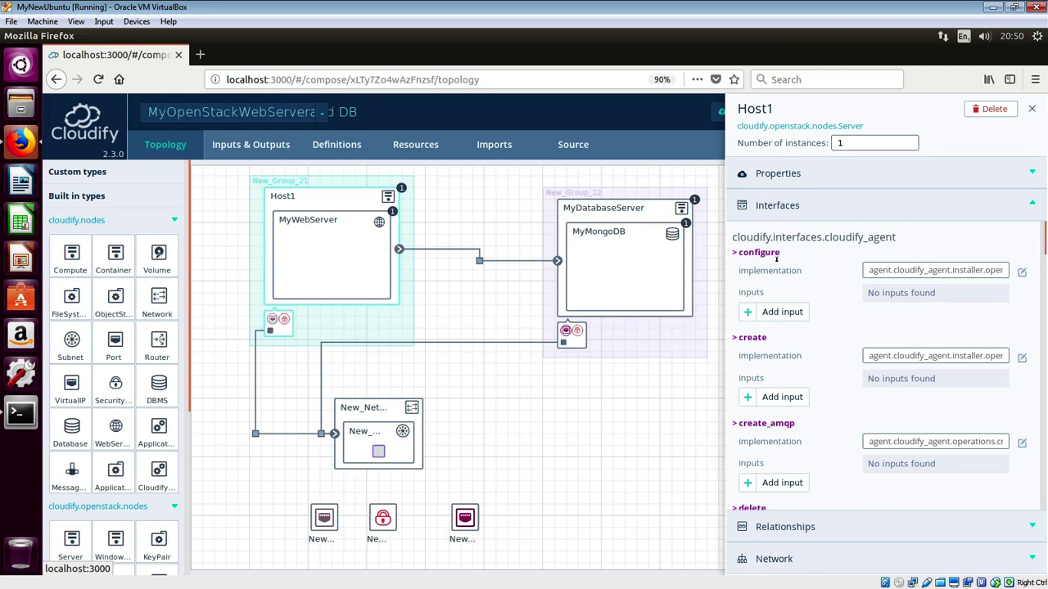
click(1022, 273)
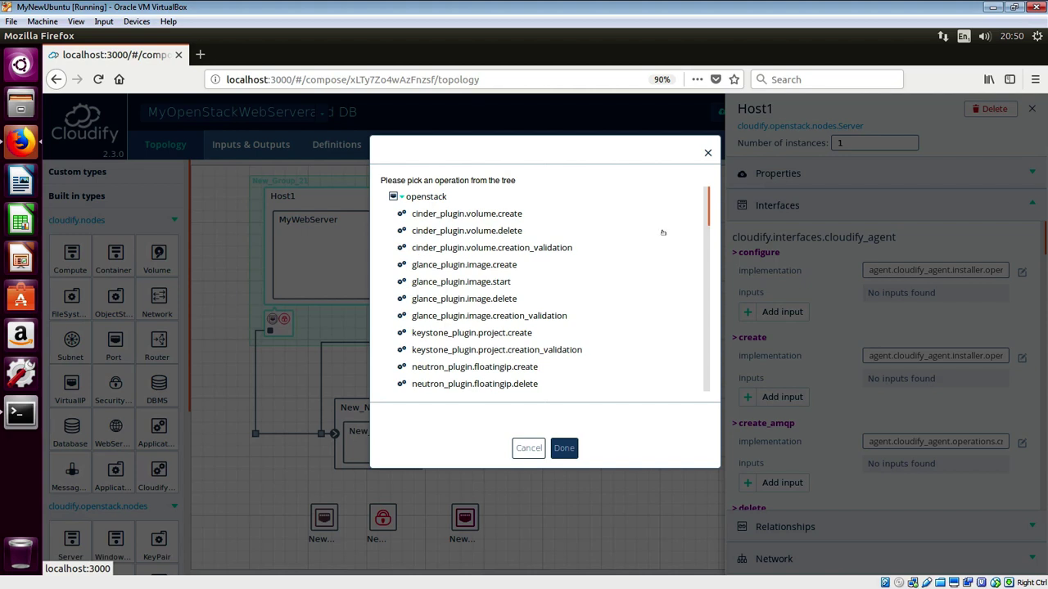
drag(709, 215, 708, 226)
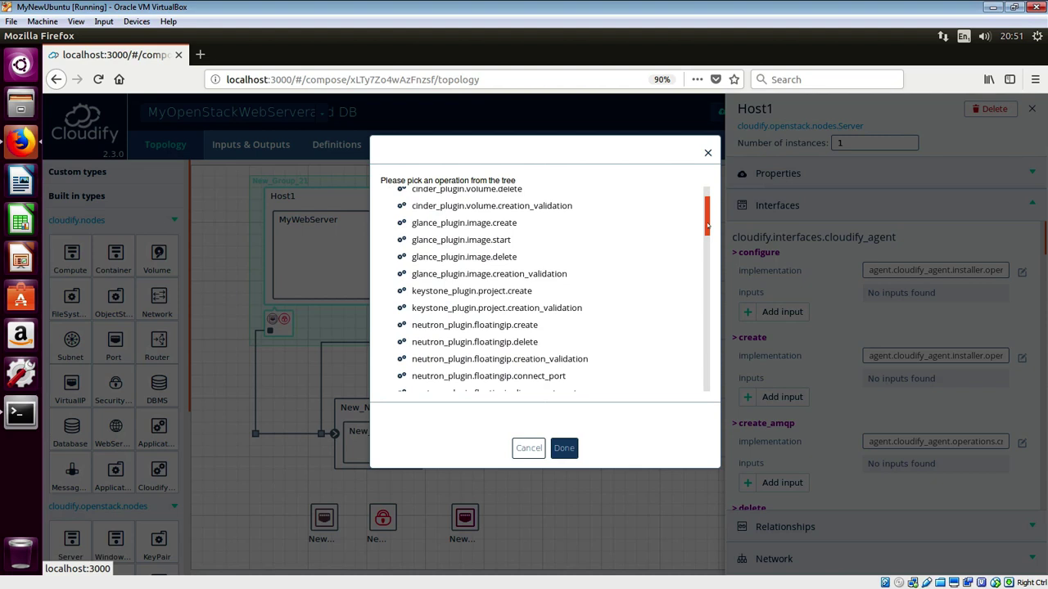
drag(708, 225, 696, 350)
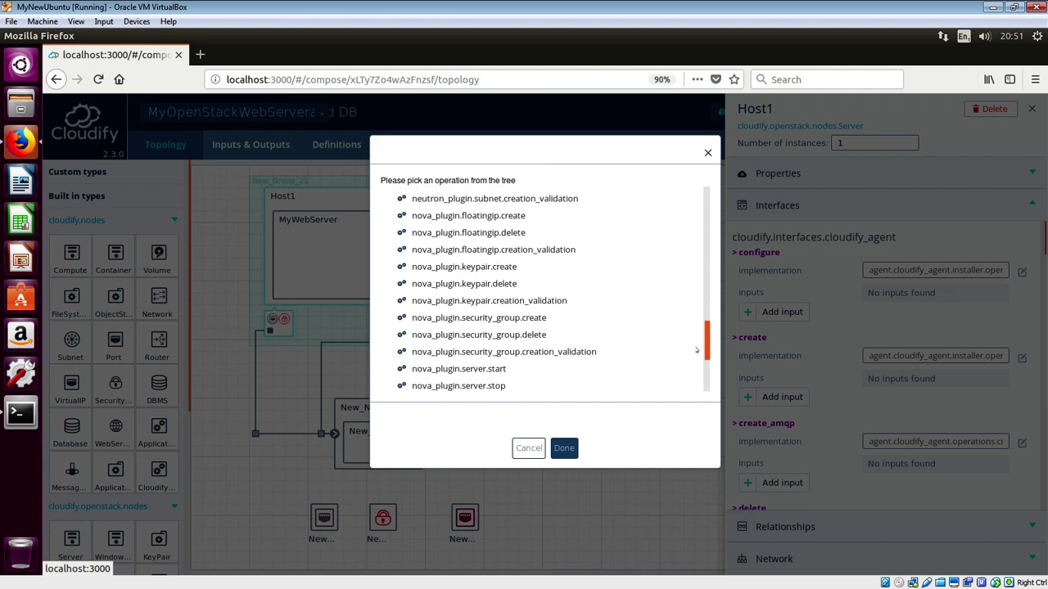
drag(696, 350, 696, 360)
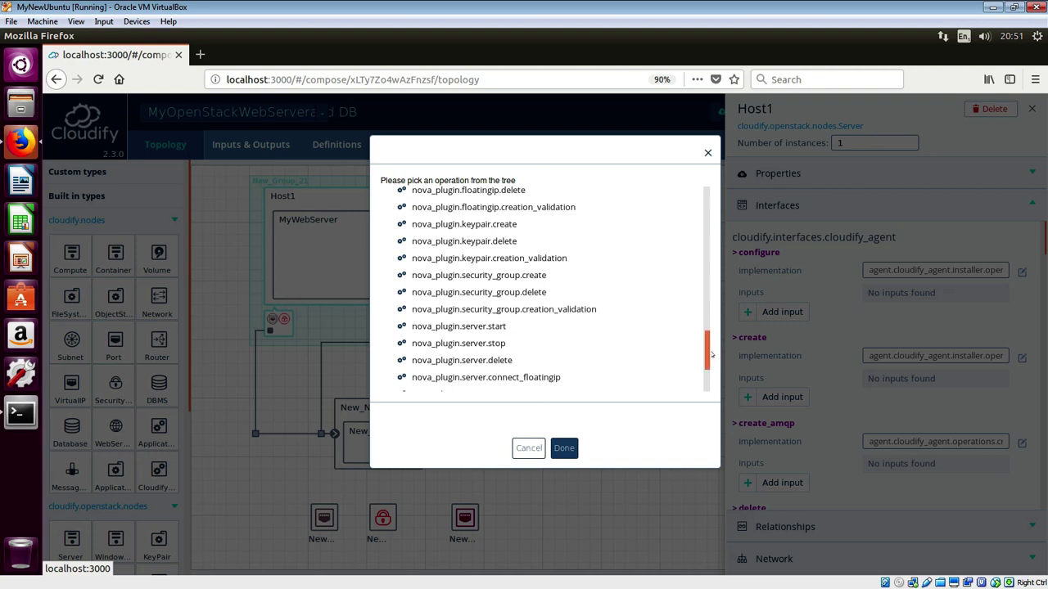
drag(712, 354, 711, 382)
scroll(534, 301, up, 2)
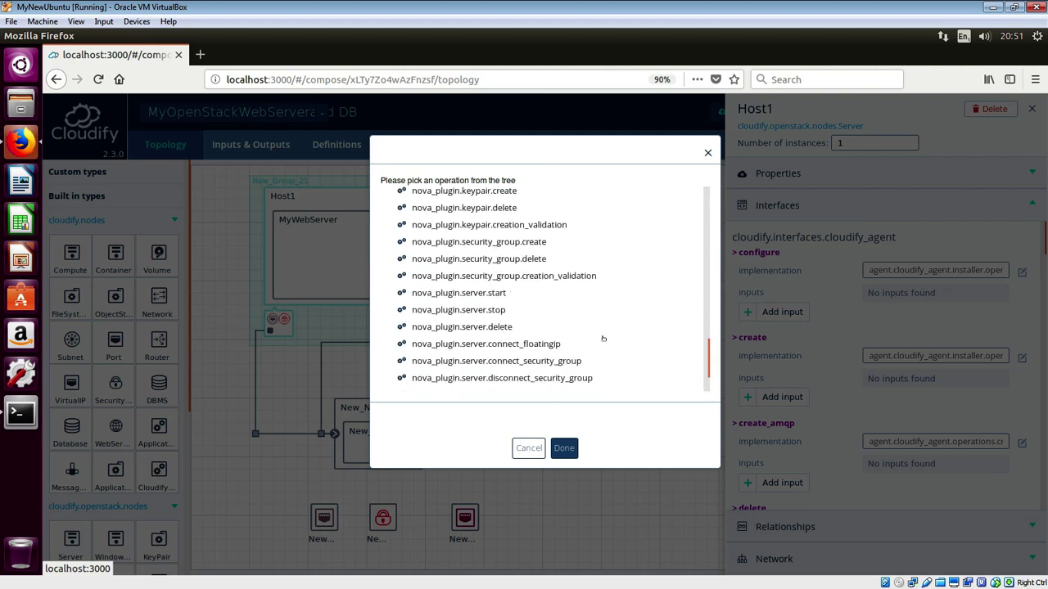
click(491, 297)
click(563, 449)
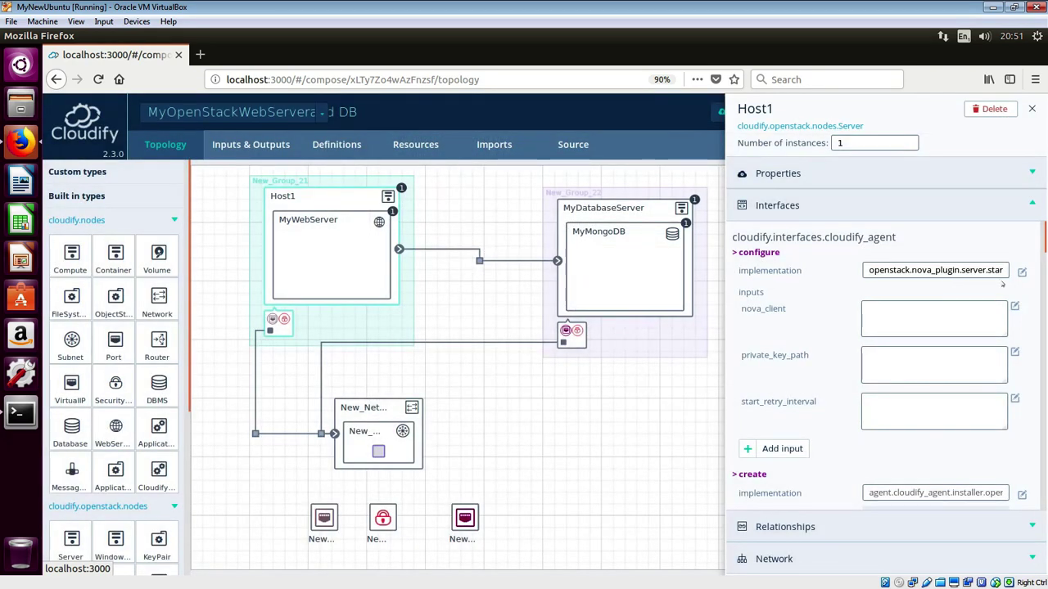
click(1033, 110)
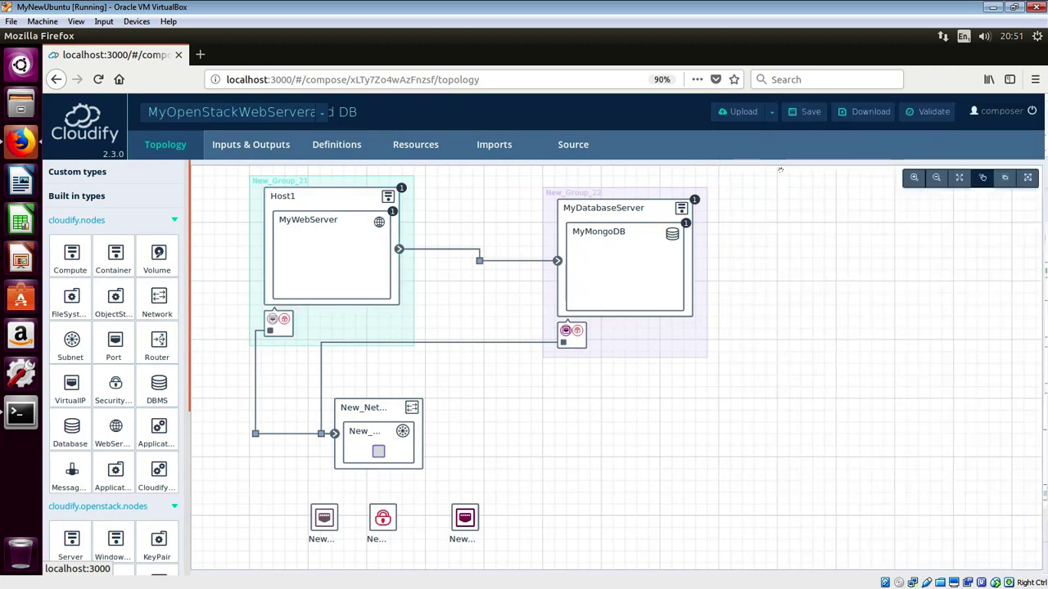
- Examine the blueprint source for Host1's relationships, properties and configure implementation, and the remaining nodes, groups and outputs
click(584, 145)
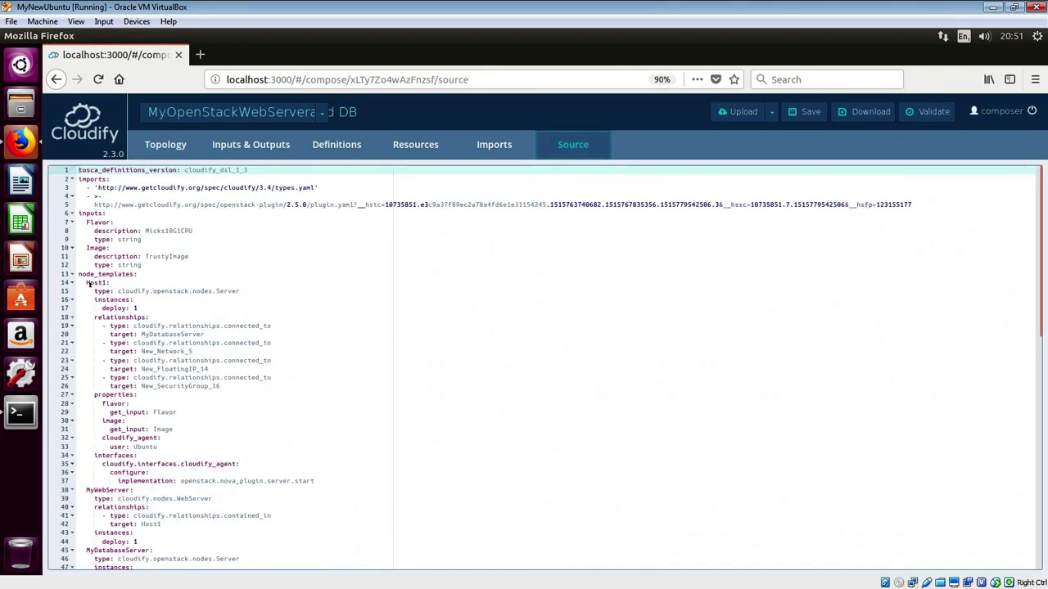
drag(88, 282, 230, 450)
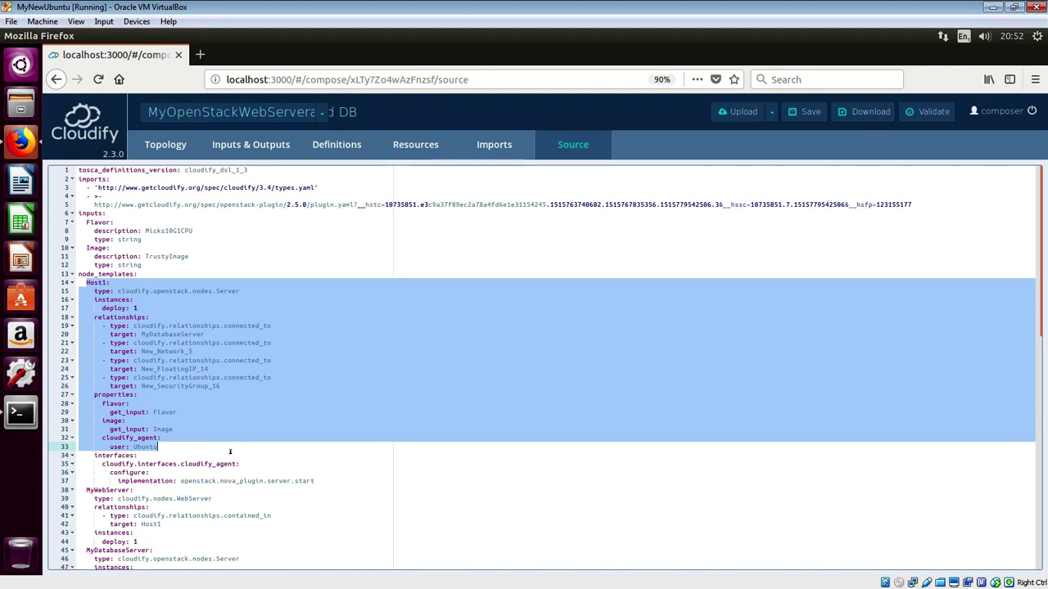
drag(230, 451, 323, 486)
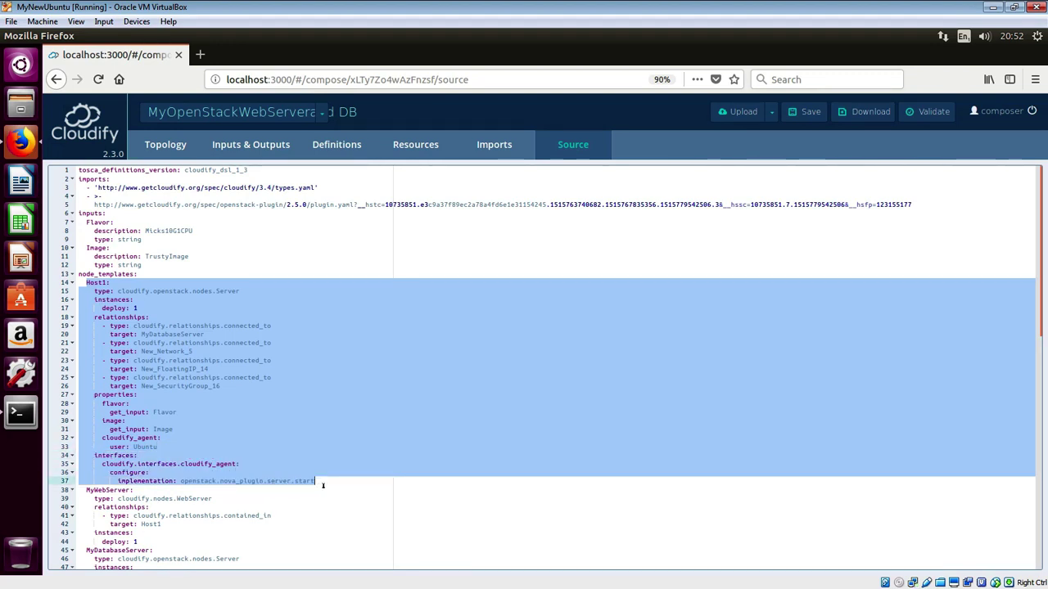
click(236, 481)
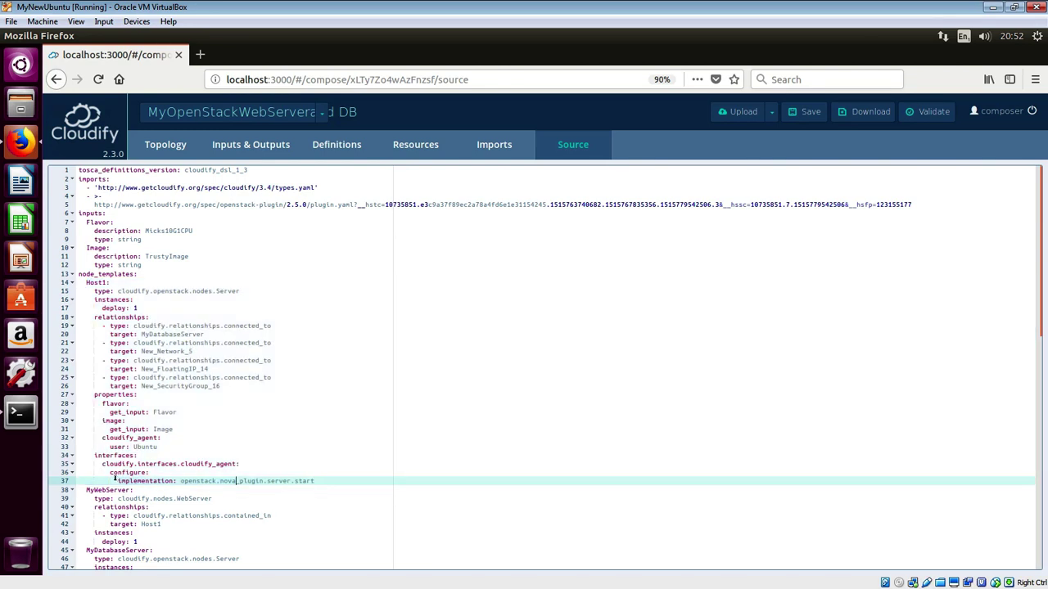
drag(113, 475, 180, 484)
click(329, 484)
scroll(284, 465, down, 4)
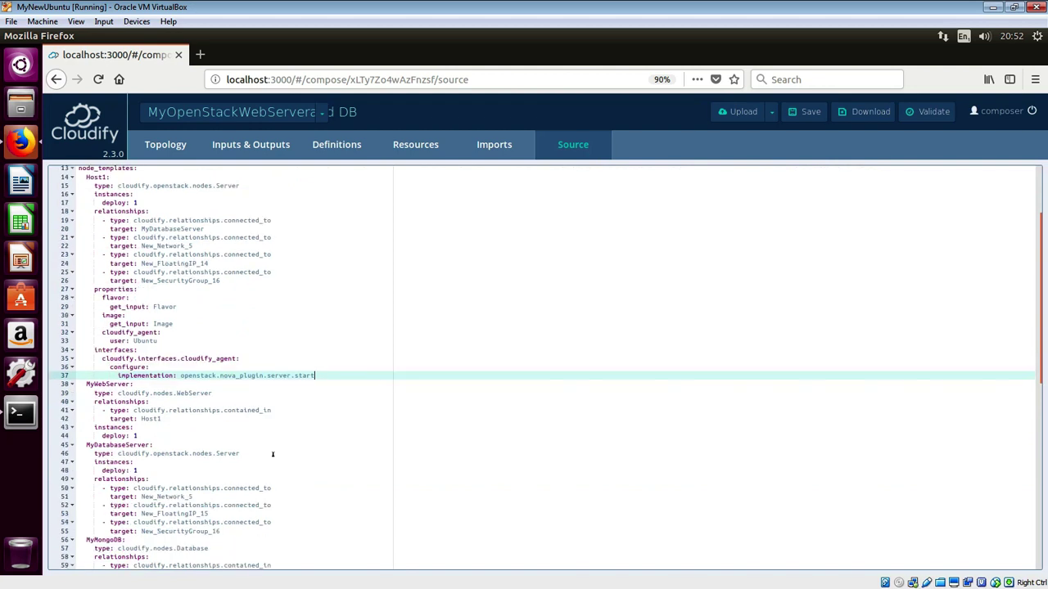
scroll(272, 454, down, 4)
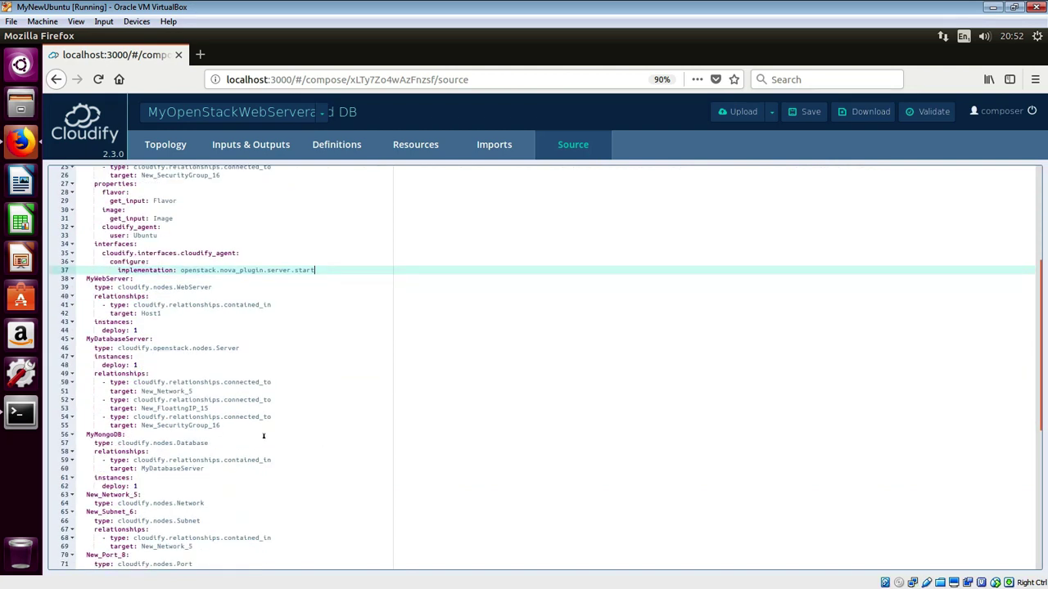
scroll(300, 402, down, 12)
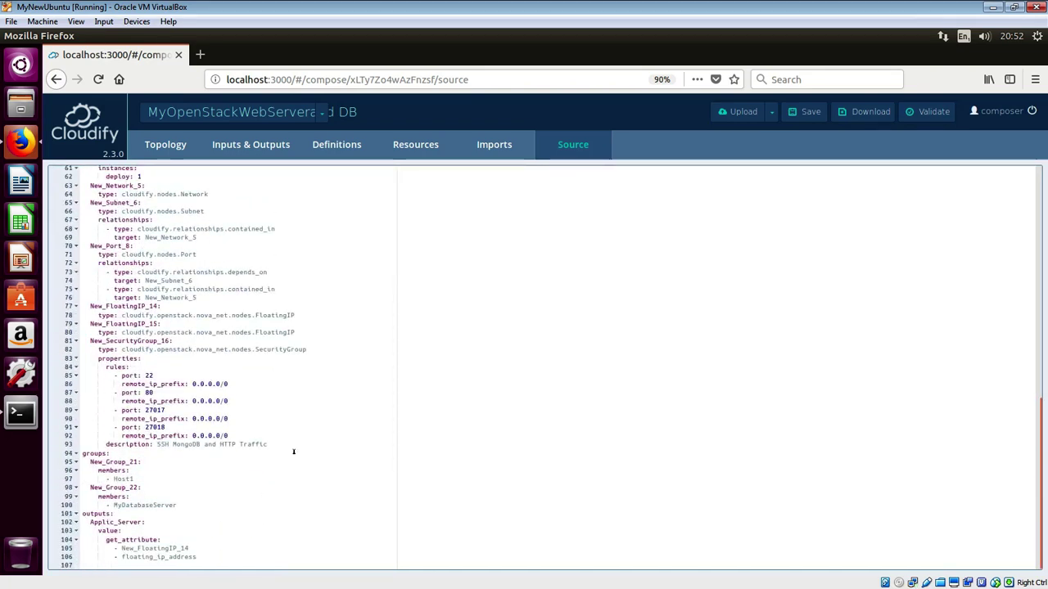
scroll(294, 455, up, 1)
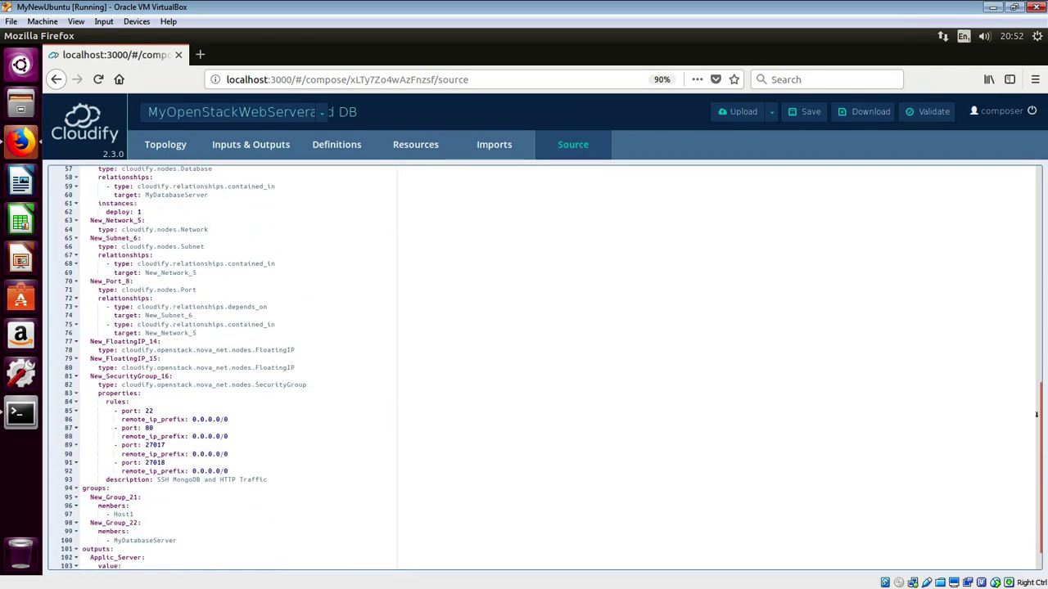
scroll(1029, 270, up, 4)
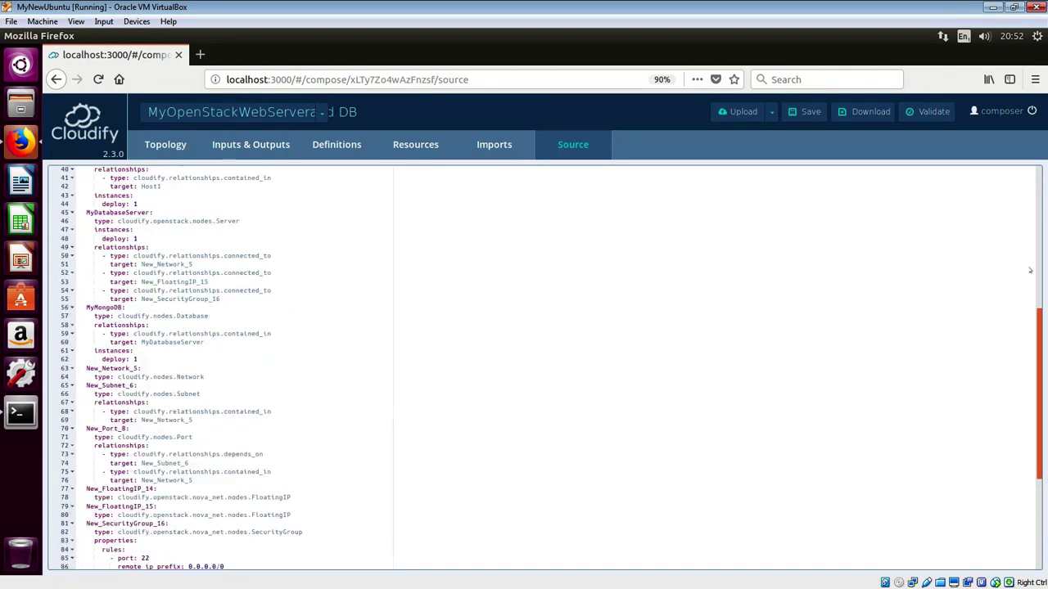
scroll(1030, 270, up, 9)
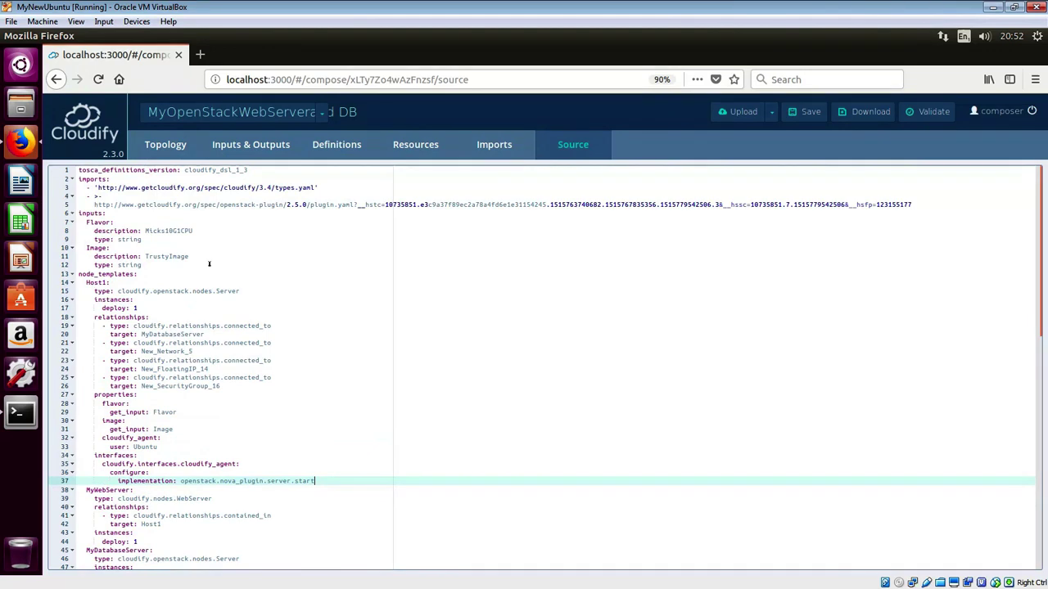
- Compare the topology with the blueprint source, reviewing the whole file and highlighting the Flavor entry in the inputs section
click(164, 144)
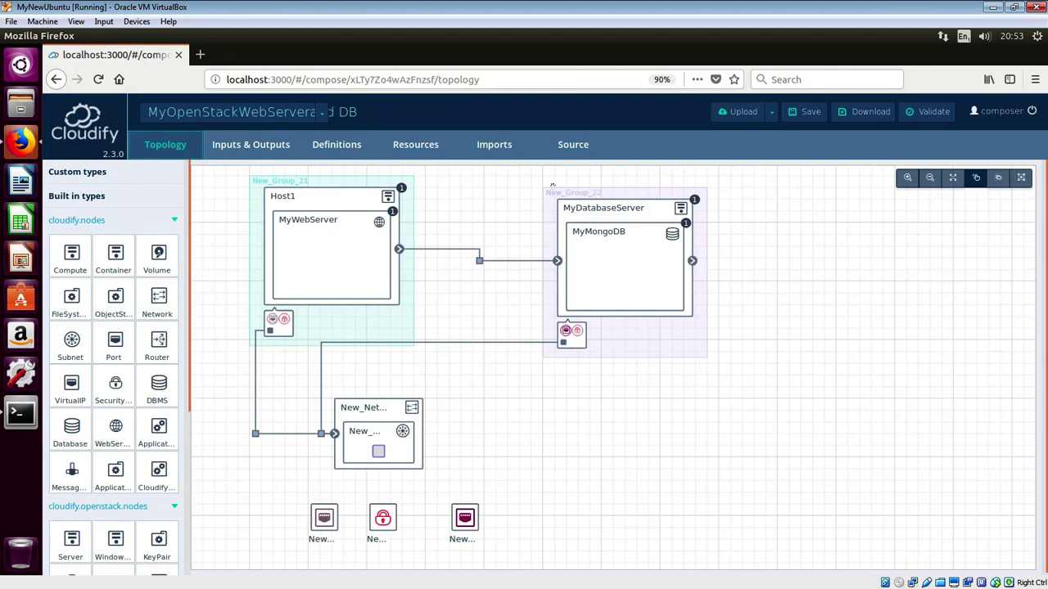
click(577, 153)
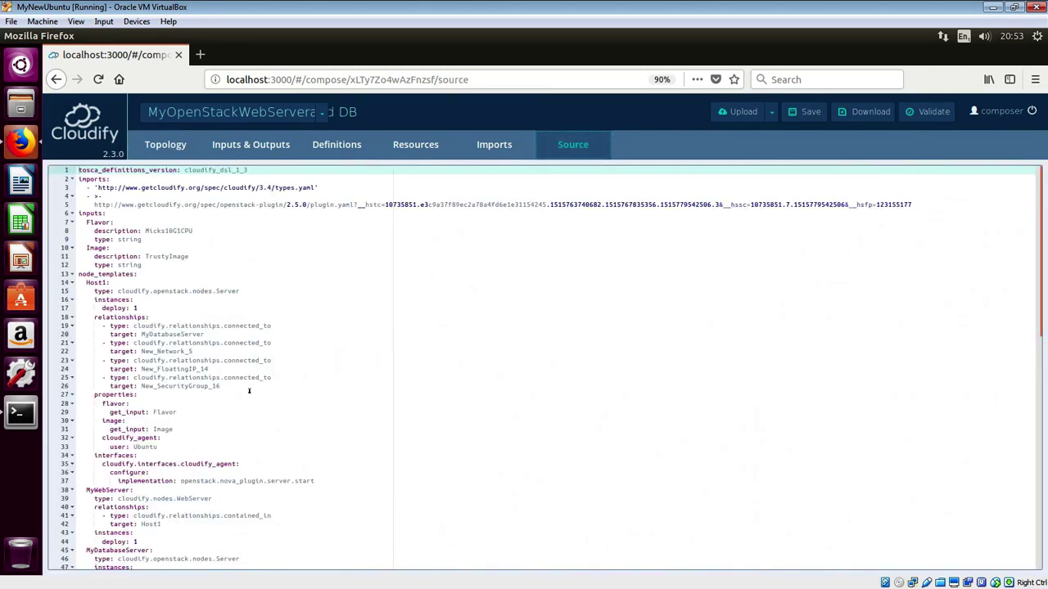
scroll(249, 391, down, 10)
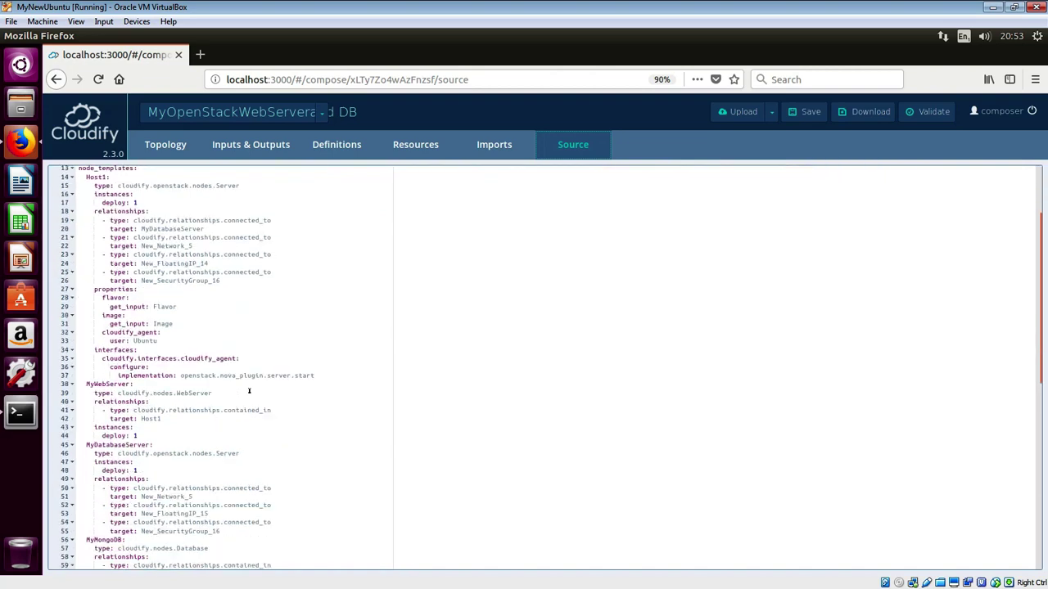
scroll(249, 390, down, 5)
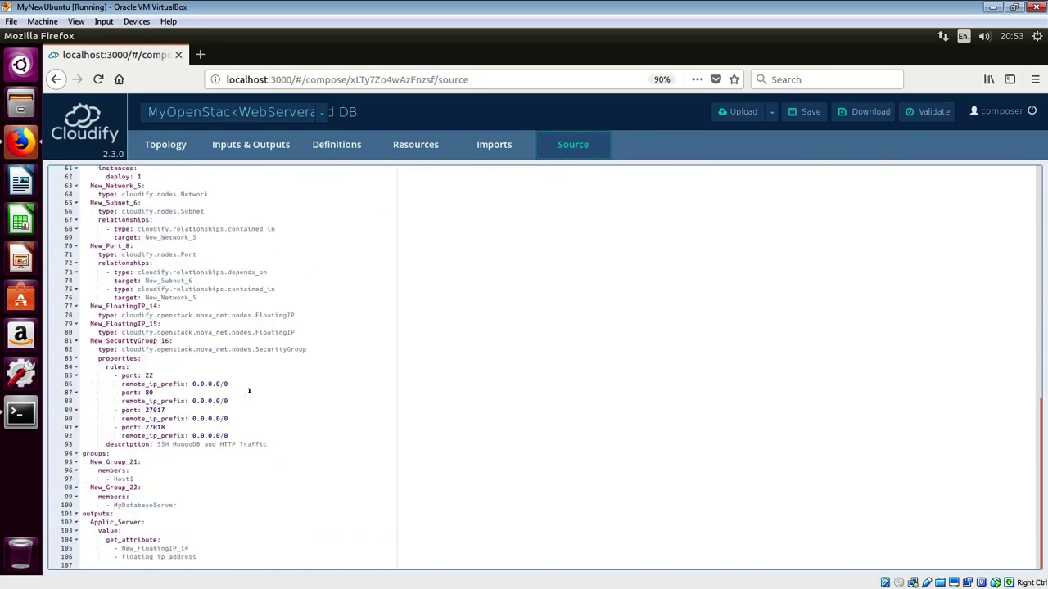
scroll(248, 390, up, 15)
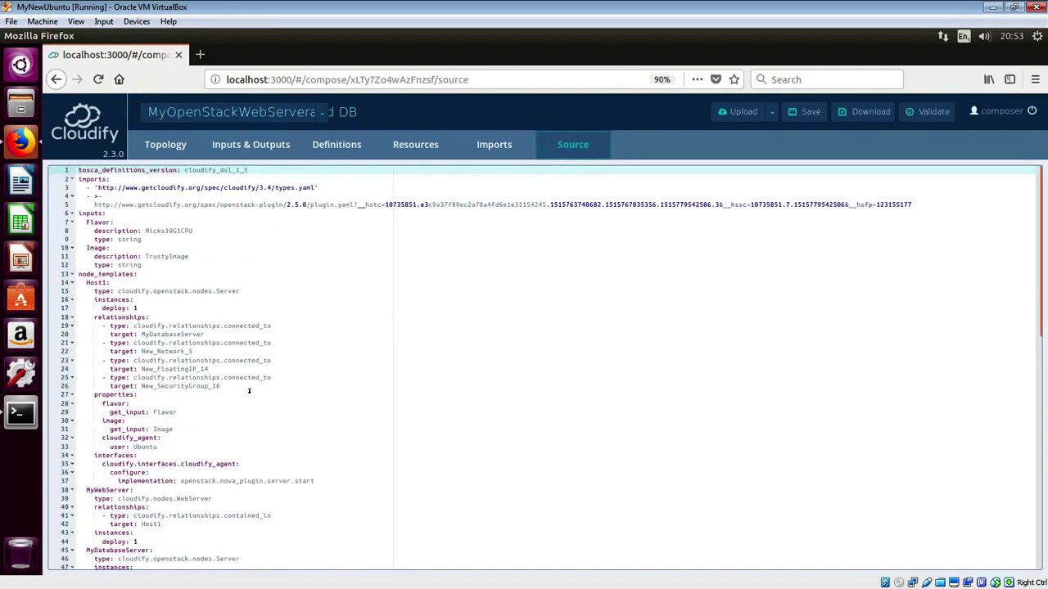
scroll(249, 390, down, 1)
scroll(249, 390, up, 1)
drag(152, 244, 85, 220)
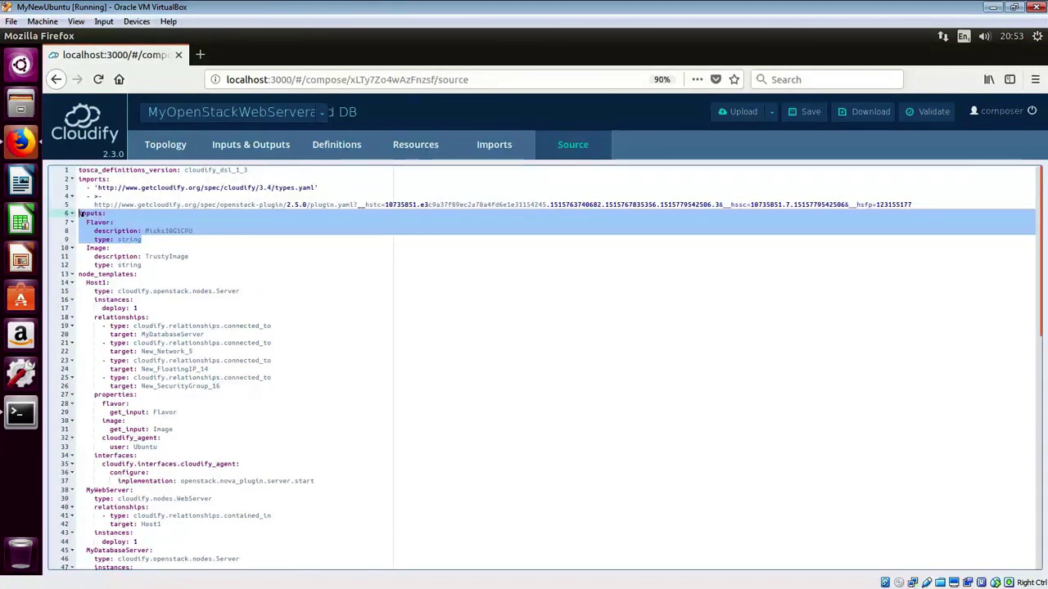
- Highlight the full inputs section and then the Host1 node definition in the blueprint source to review them
drag(152, 270, 78, 213)
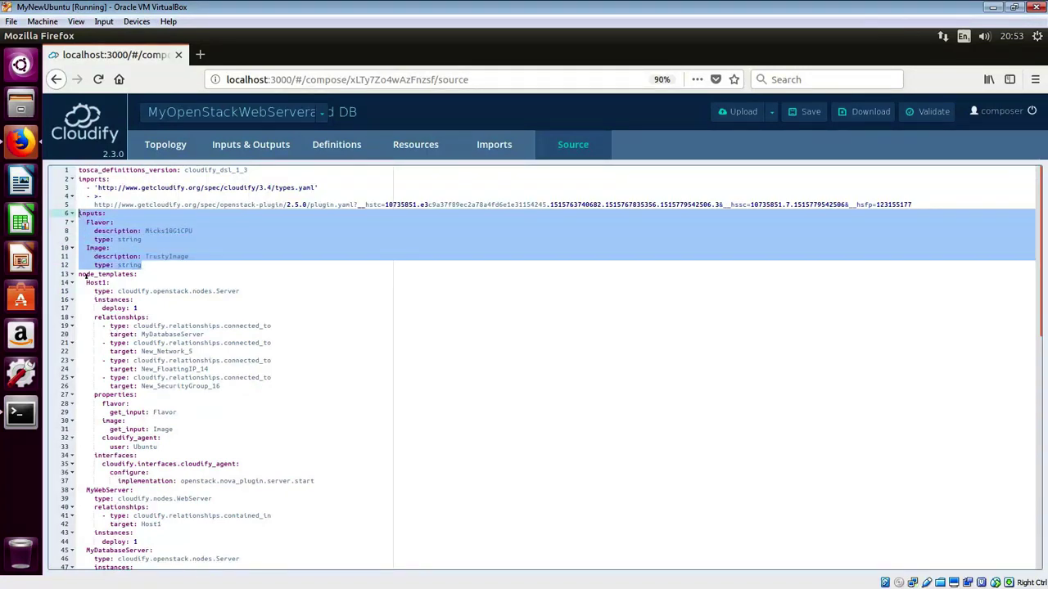
drag(80, 275, 317, 481)
click(144, 283)
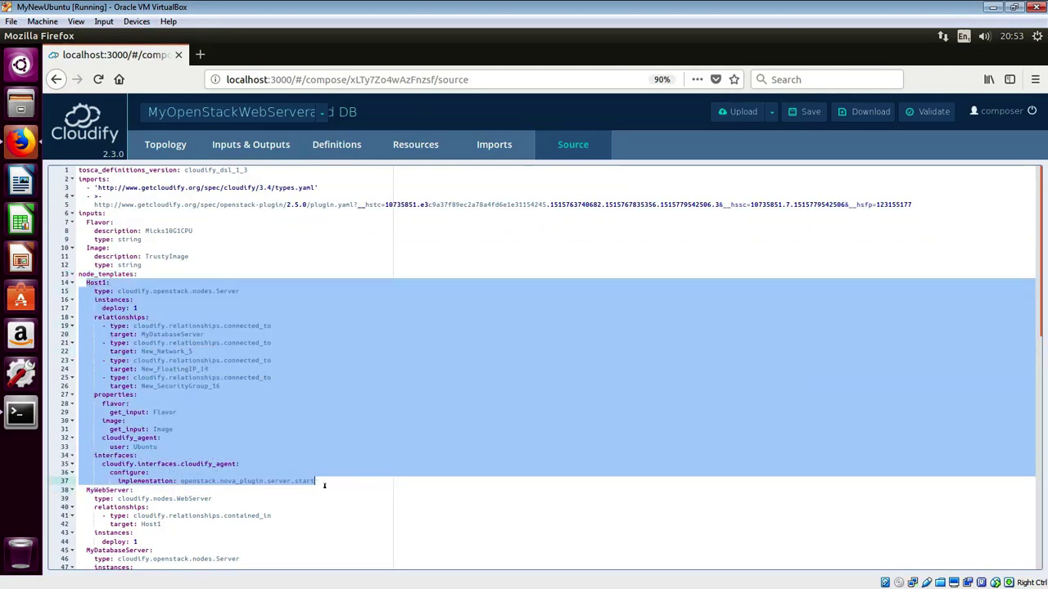
- Review the MyWebServer, MyDatabaseServer and MyMongoDB node definitions, highlighting the database server and MongoDB blocks in the source
scroll(284, 490, down, 3)
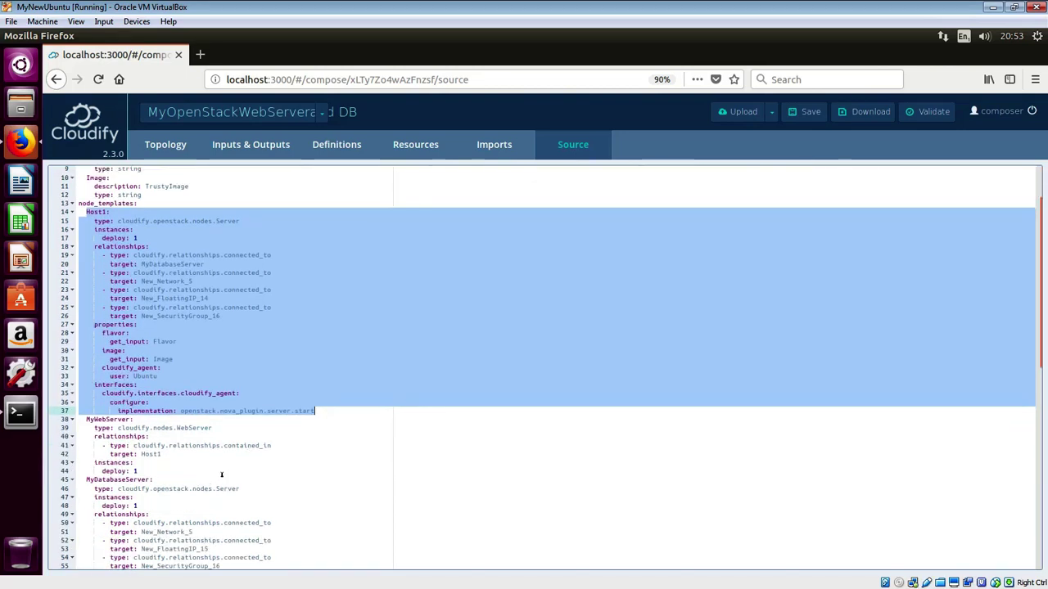
scroll(172, 463, down, 1)
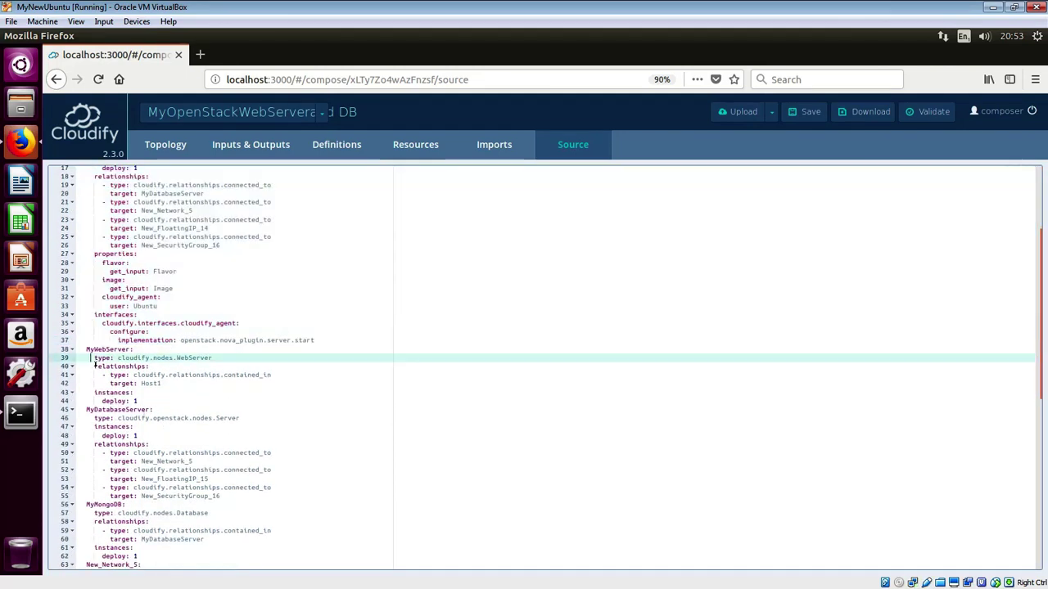
click(90, 357)
drag(90, 357, 234, 496)
click(152, 444)
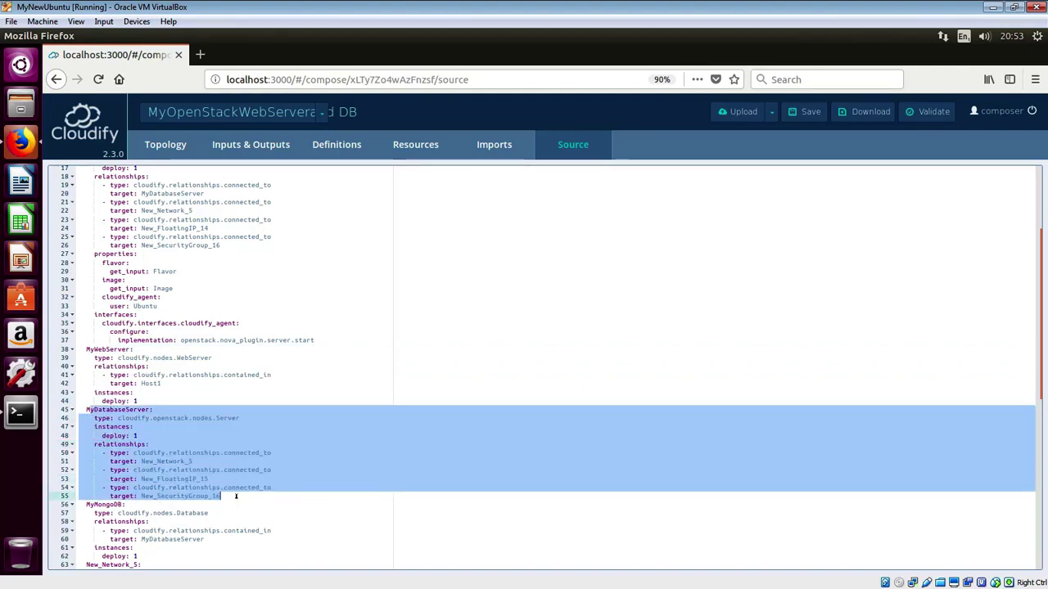
drag(86, 504, 138, 557)
- Highlight the network, subnet, port, floating IP and security group definitions in the source to review them
scroll(205, 520, down, 2)
scroll(204, 521, down, 8)
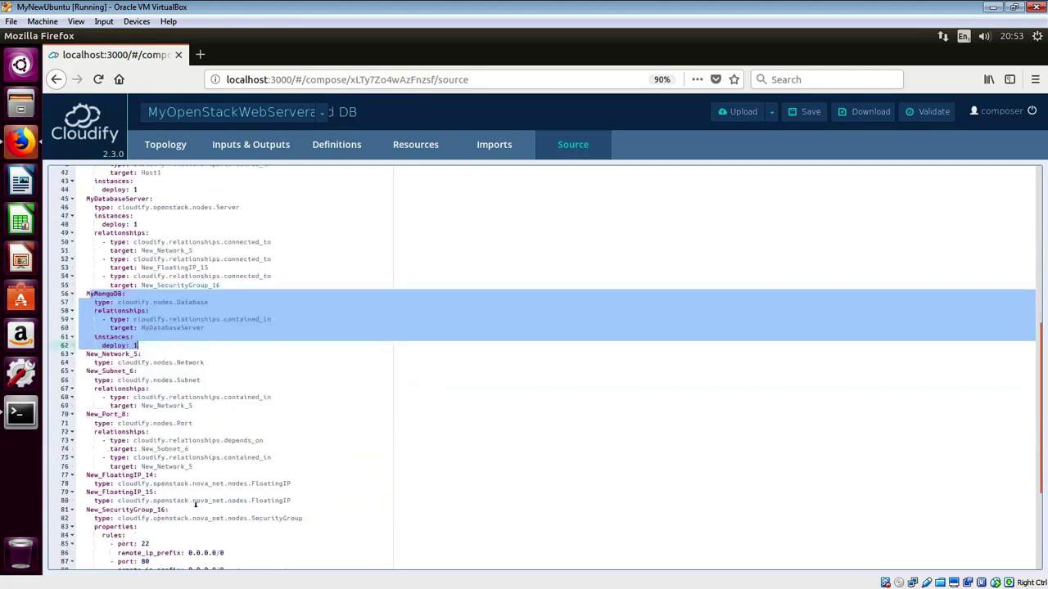
scroll(153, 378, down, 2)
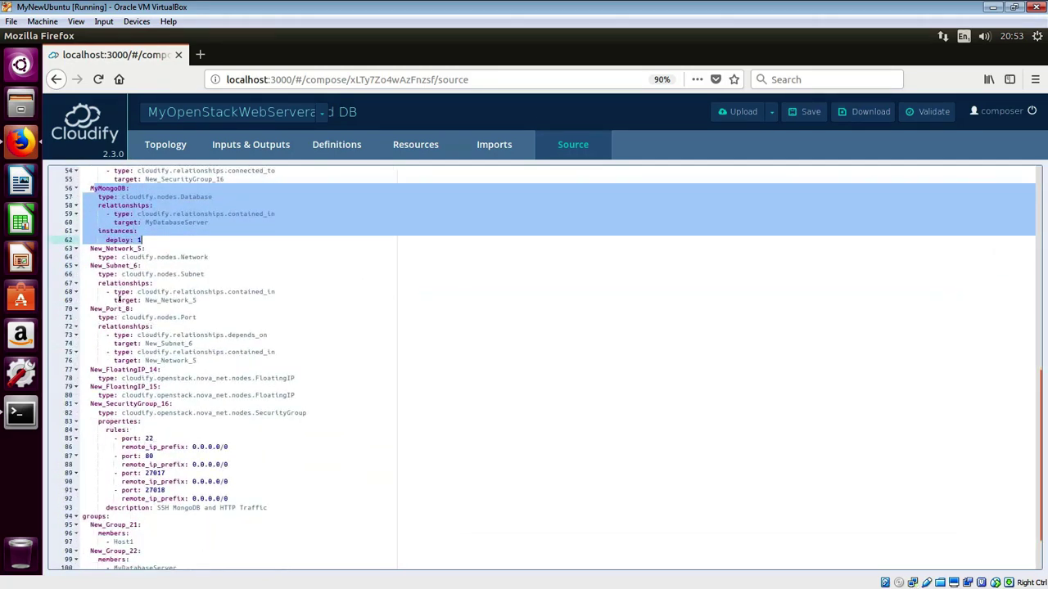
click(90, 248)
drag(90, 248, 244, 509)
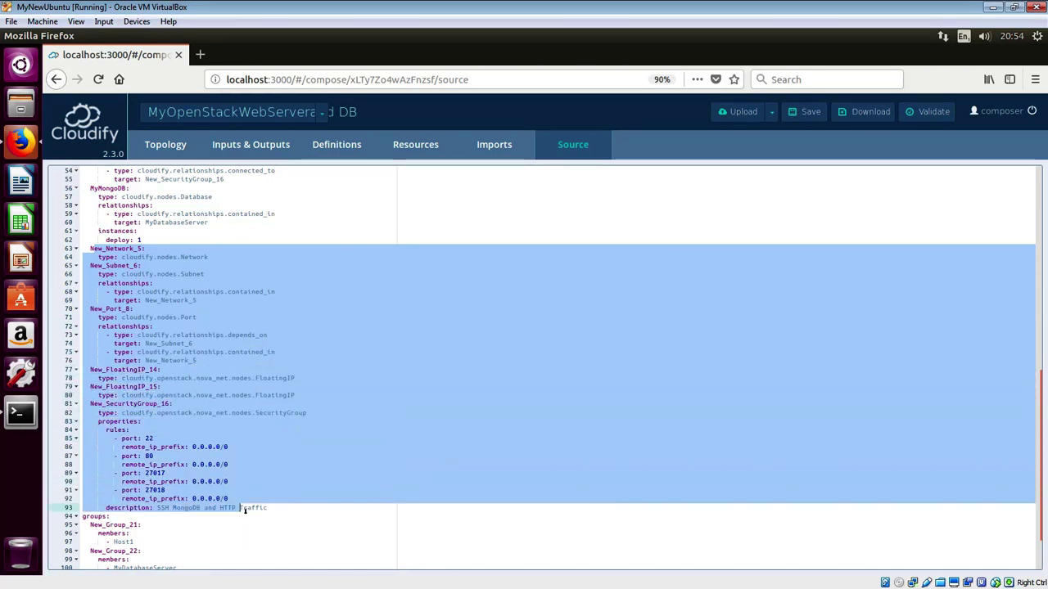
- Highlight the groups section and the outputs section at the end of the blueprint source to review them
scroll(201, 492, down, 3)
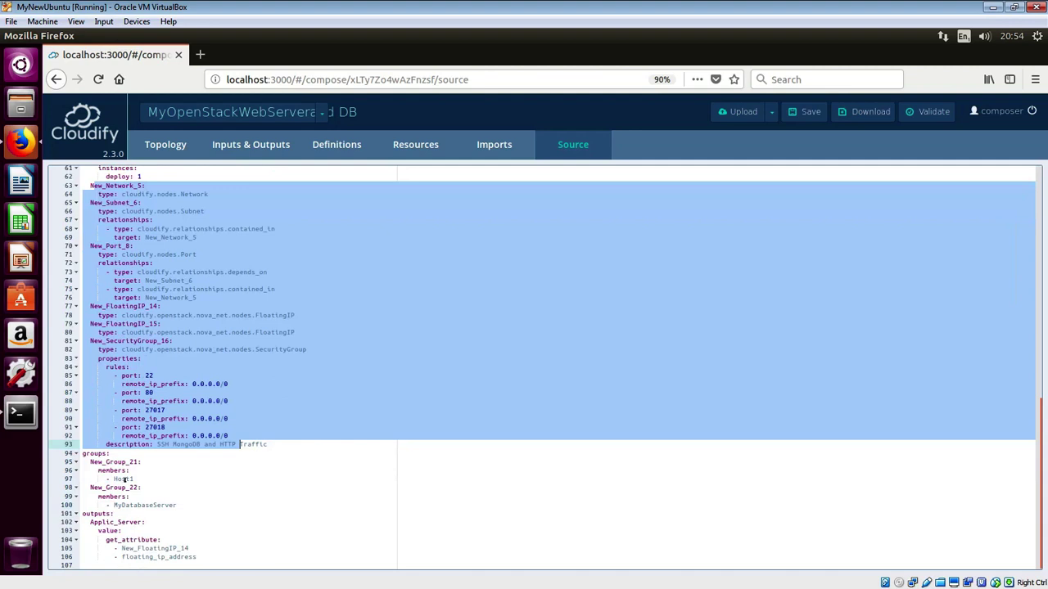
click(205, 474)
drag(83, 454, 201, 512)
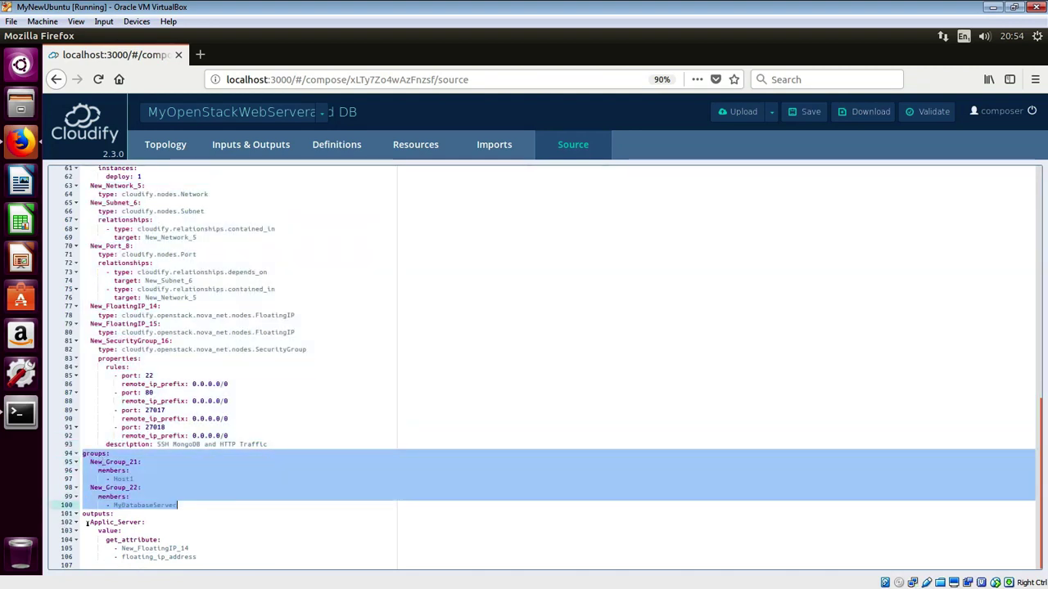
drag(82, 514, 207, 558)
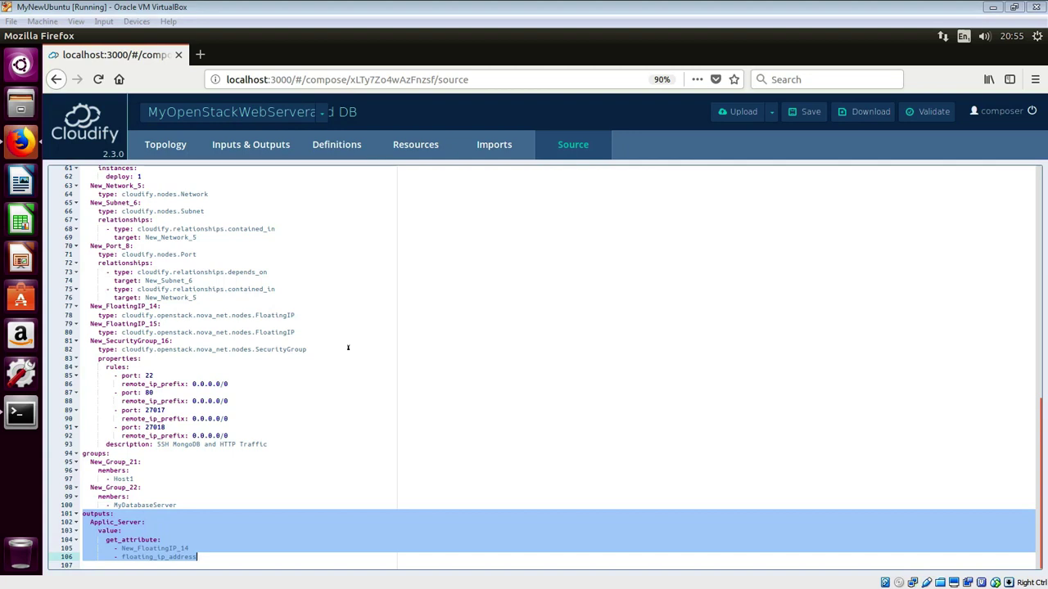
- Save the blueprint and open the upload options that offer Cloudify Manager setup
click(803, 114)
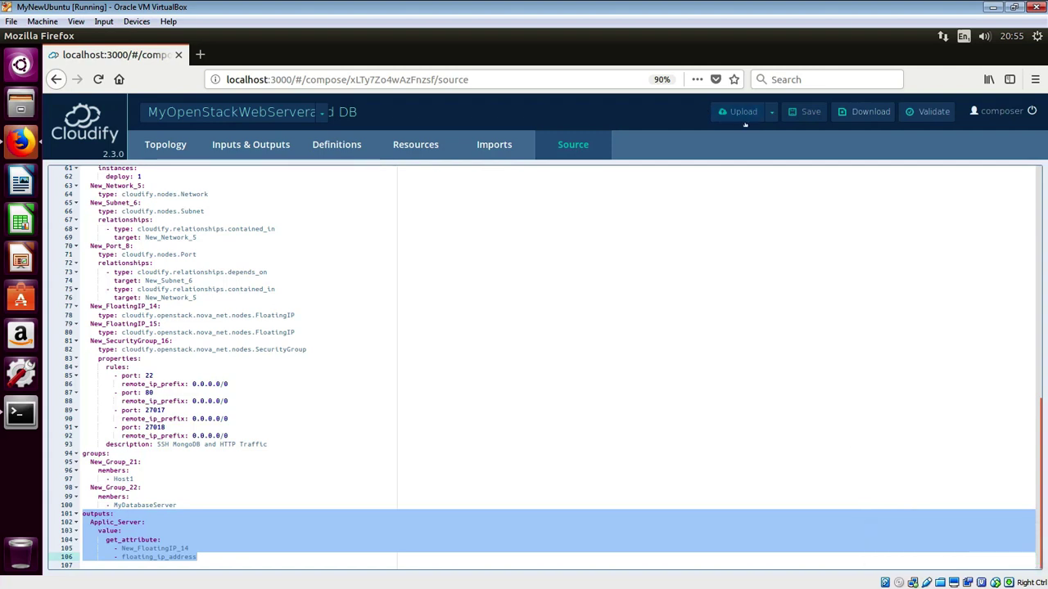
click(771, 111)
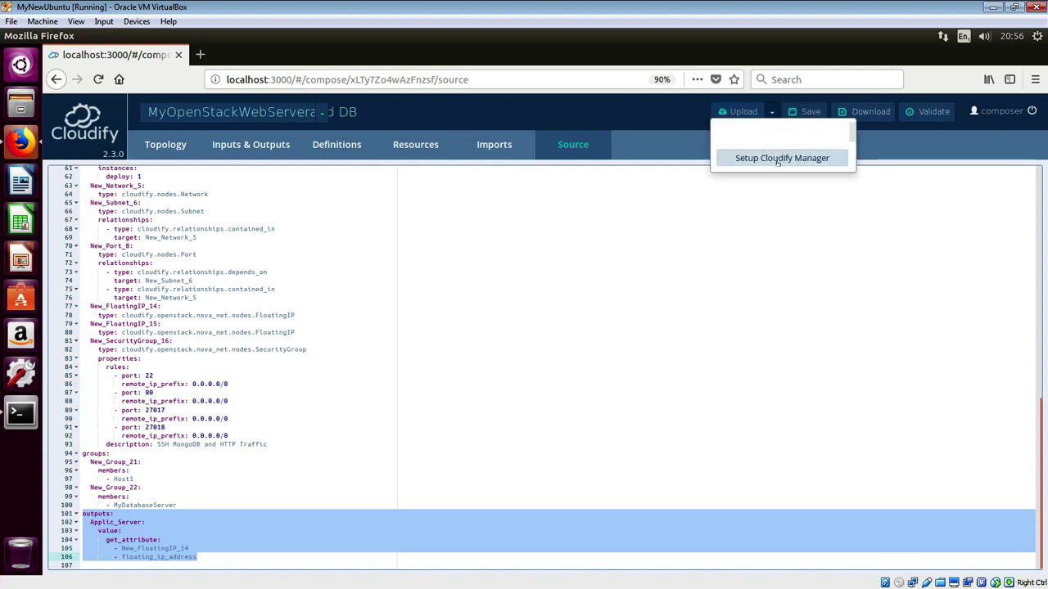